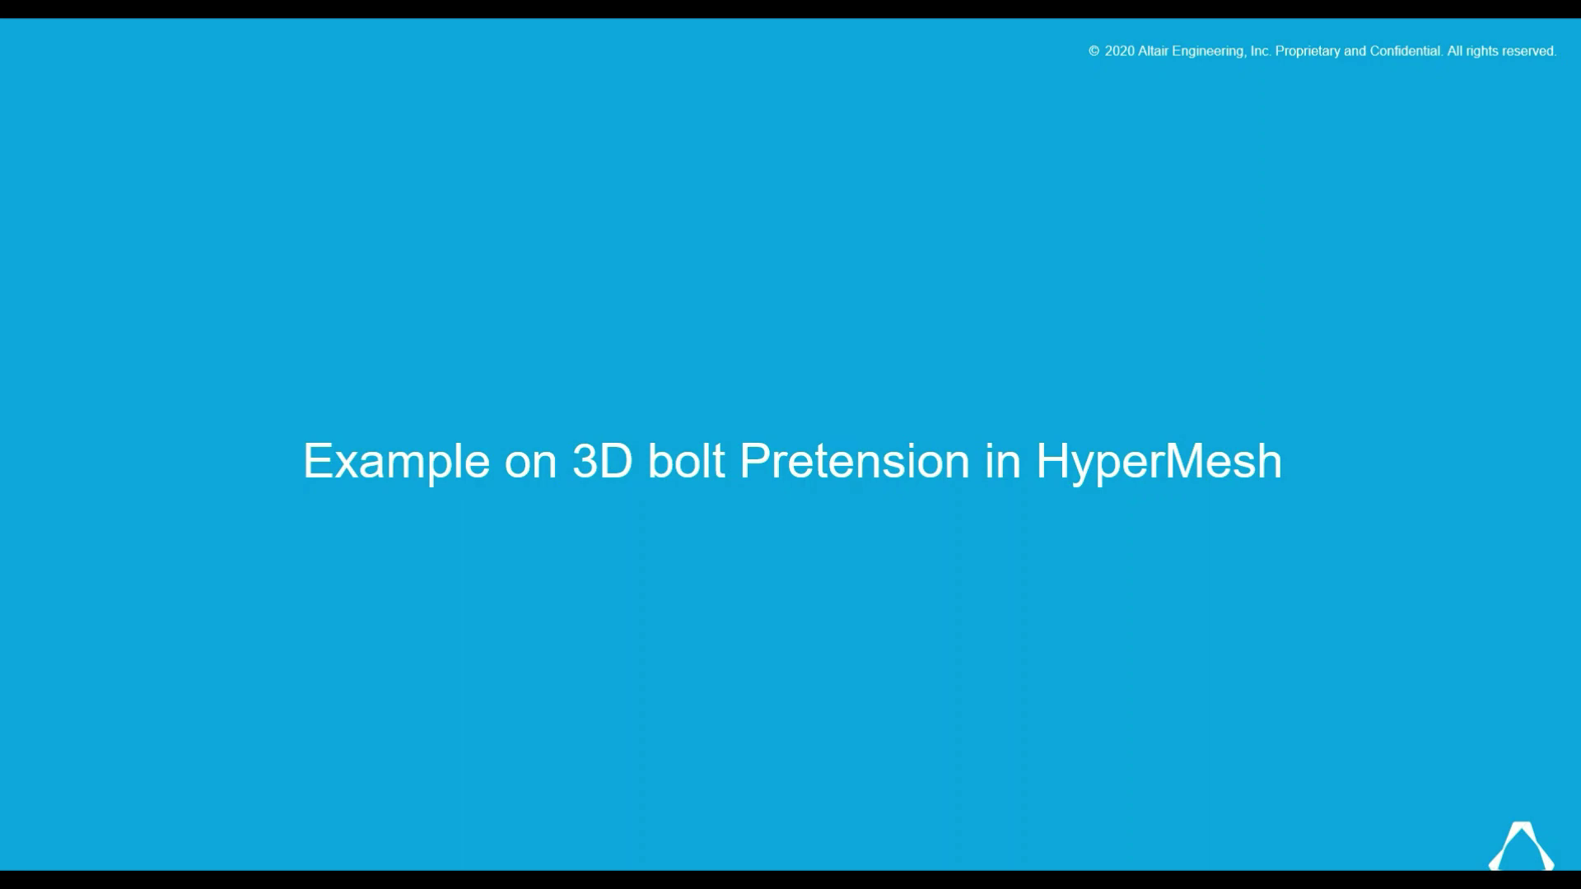
Switch to HyperMesh and inspect the bolted two-plate assembly, including its constrained end and the end carrying the force.
{"action": "key", "text": "super"}
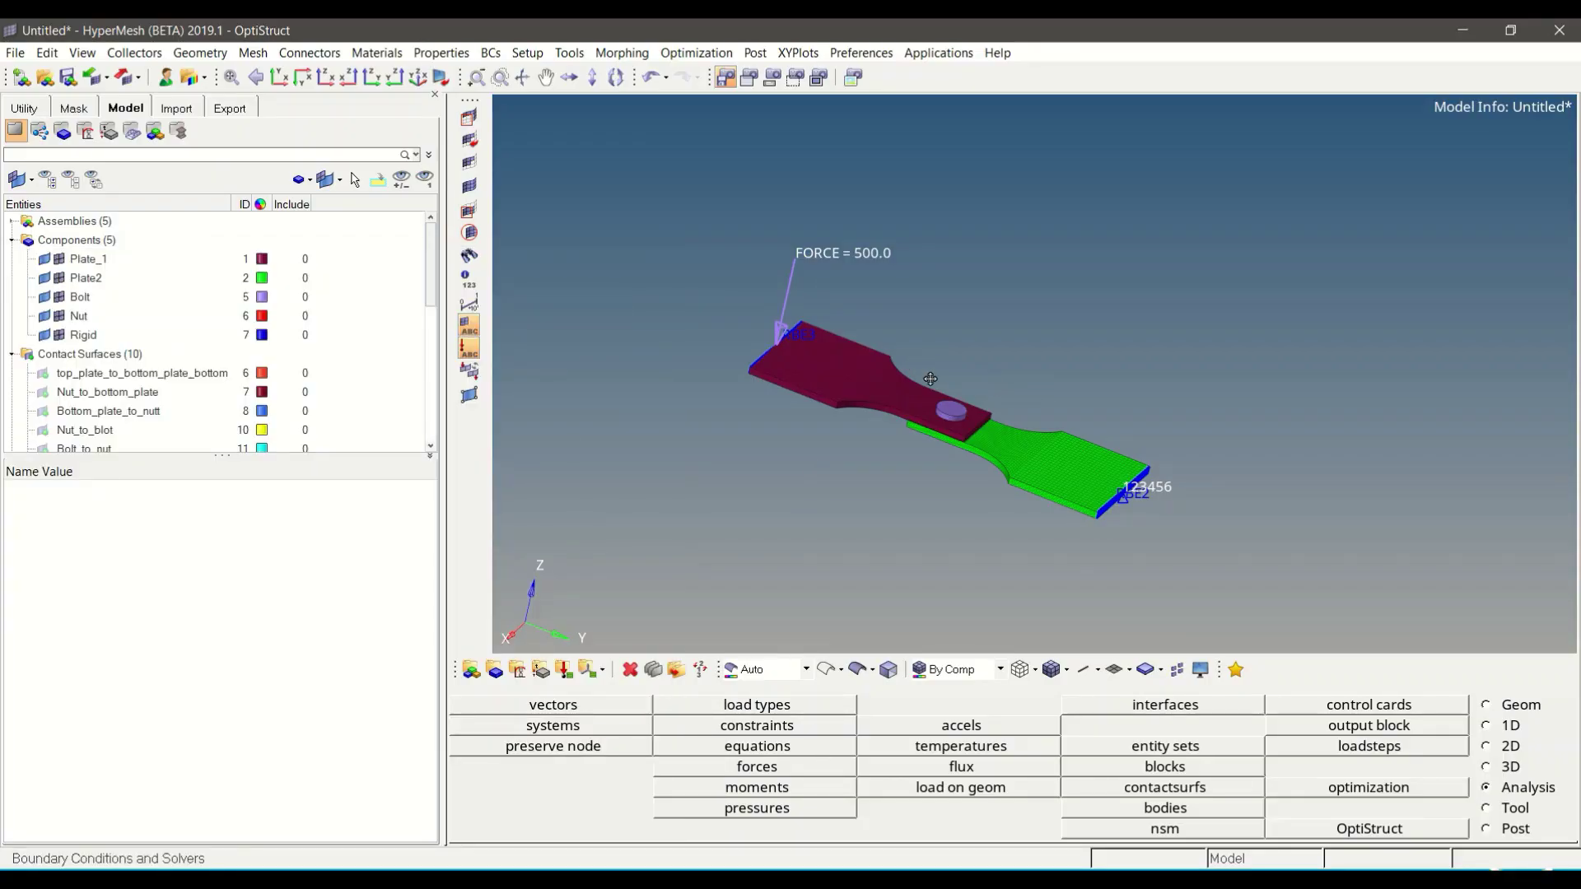
{"action": "right_click_drag", "start_coordinate": [904, 354], "coordinate": [865, 306], "text": "ctrl"}
{"action": "left_click_drag", "start_coordinate": [865, 309], "coordinate": [1049, 323], "text": "ctrl"}
{"action": "scroll", "coordinate": [1331, 350], "scroll_direction": "up", "scroll_amount": 2}
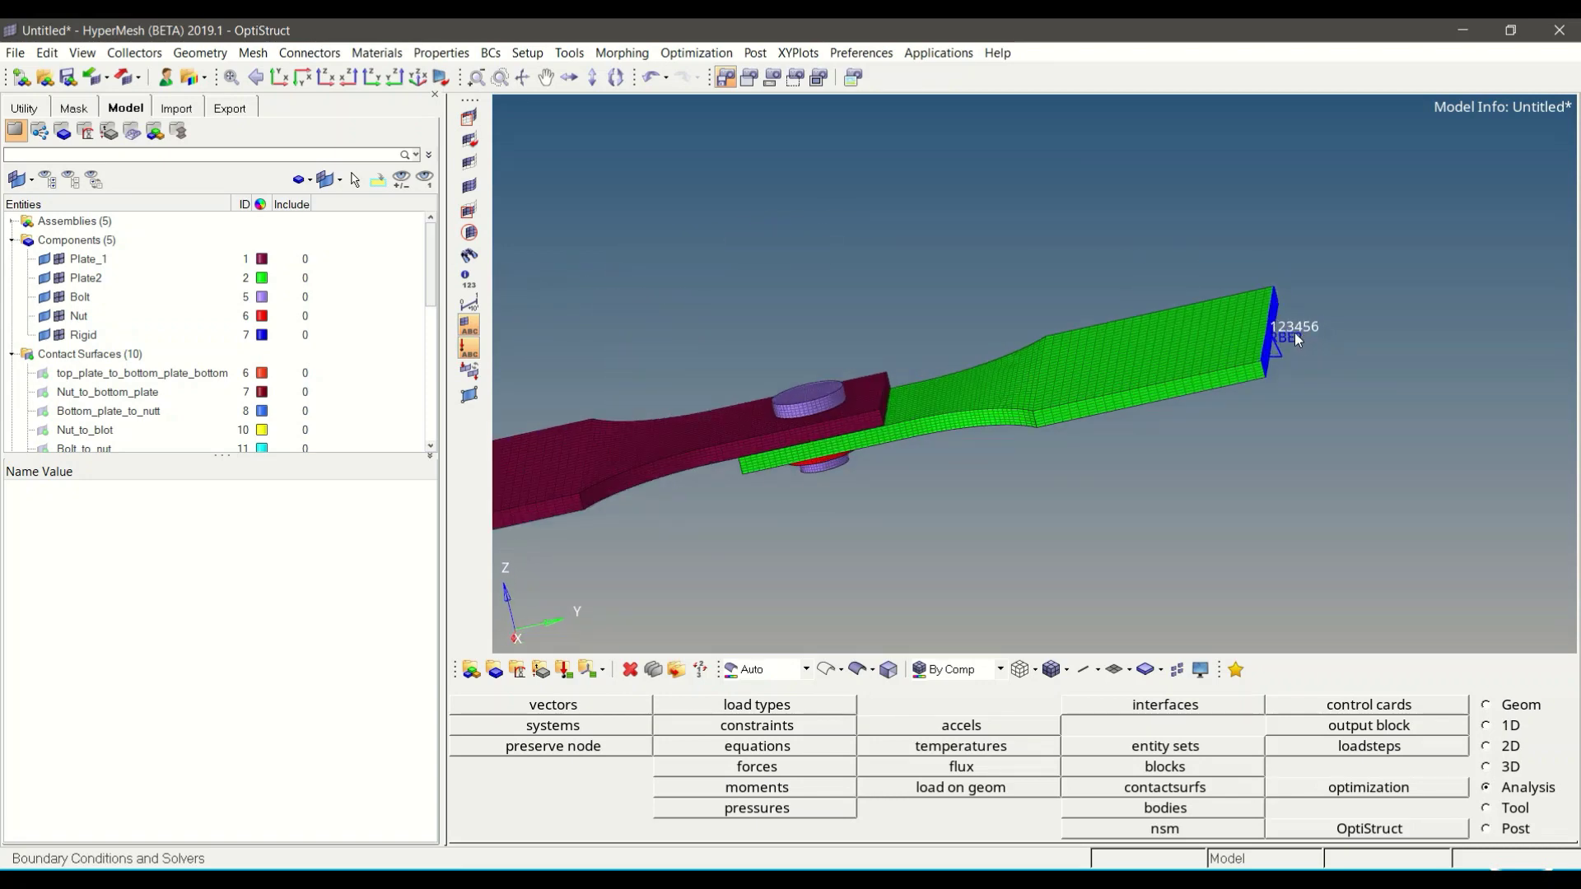
{"action": "scroll", "coordinate": [1266, 332], "scroll_direction": "down", "scroll_amount": 3}
{"action": "mouse_move", "coordinate": [1070, 329]}
{"action": "left_mouse_down", "text": "ctrl"}
{"action": "mouse_move", "coordinate": [975, 324]}
{"action": "mouse_move", "coordinate": [1096, 309]}
{"action": "mouse_move", "coordinate": [1072, 309]}
{"action": "left_mouse_up", "text": "ctrl"}
{"action": "left_click_drag", "start_coordinate": [903, 313], "coordinate": [796, 379], "text": "ctrl"}
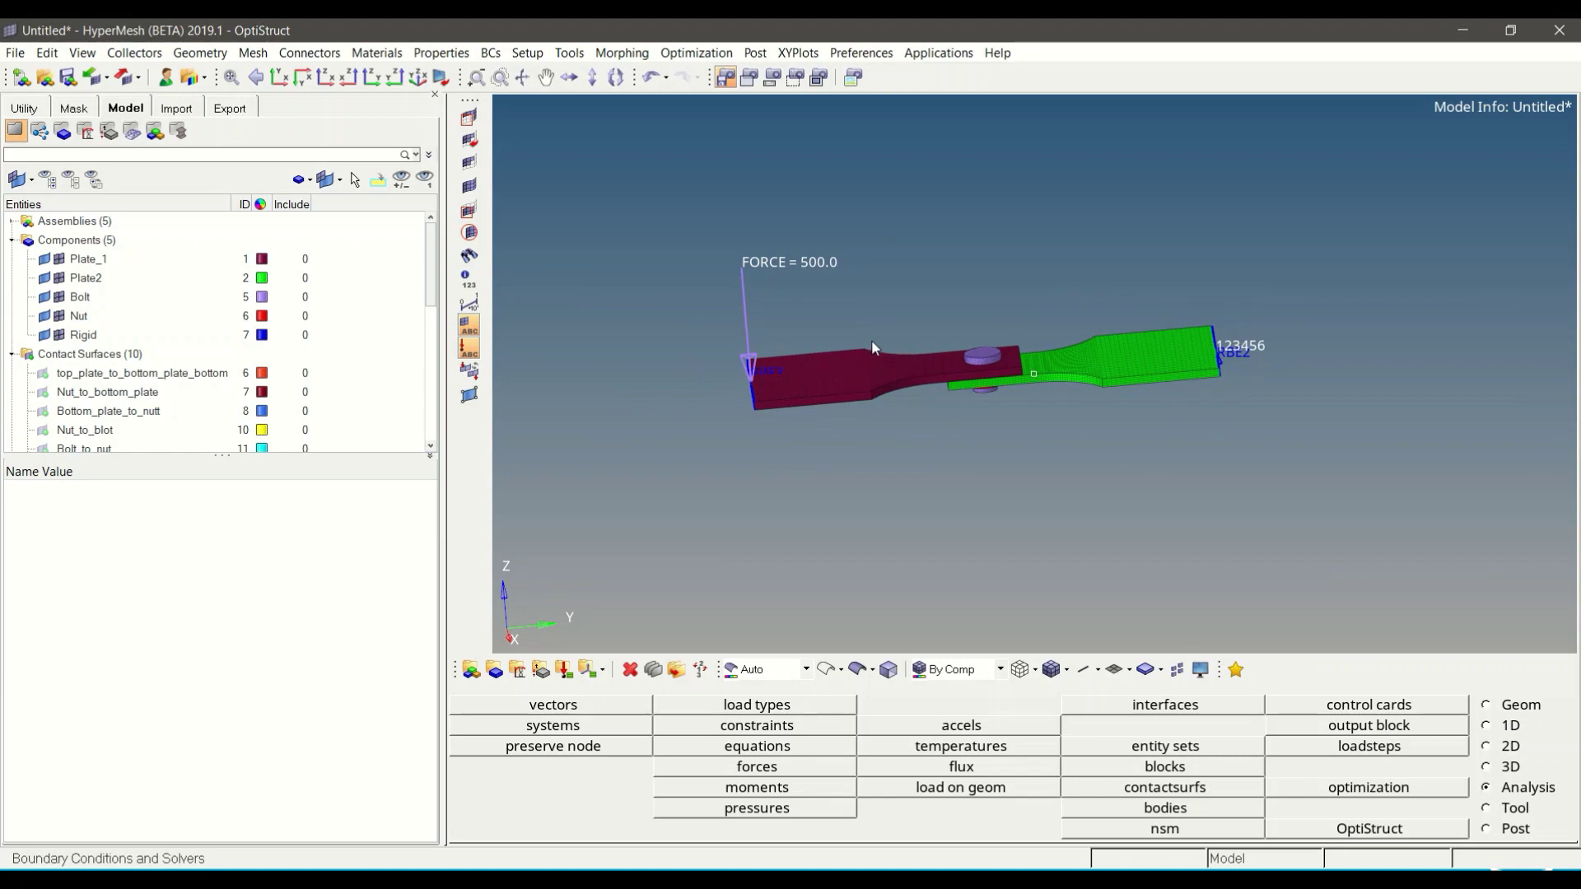
{"action": "left_click_drag", "start_coordinate": [1251, 329], "coordinate": [1185, 402], "text": "ctrl"}
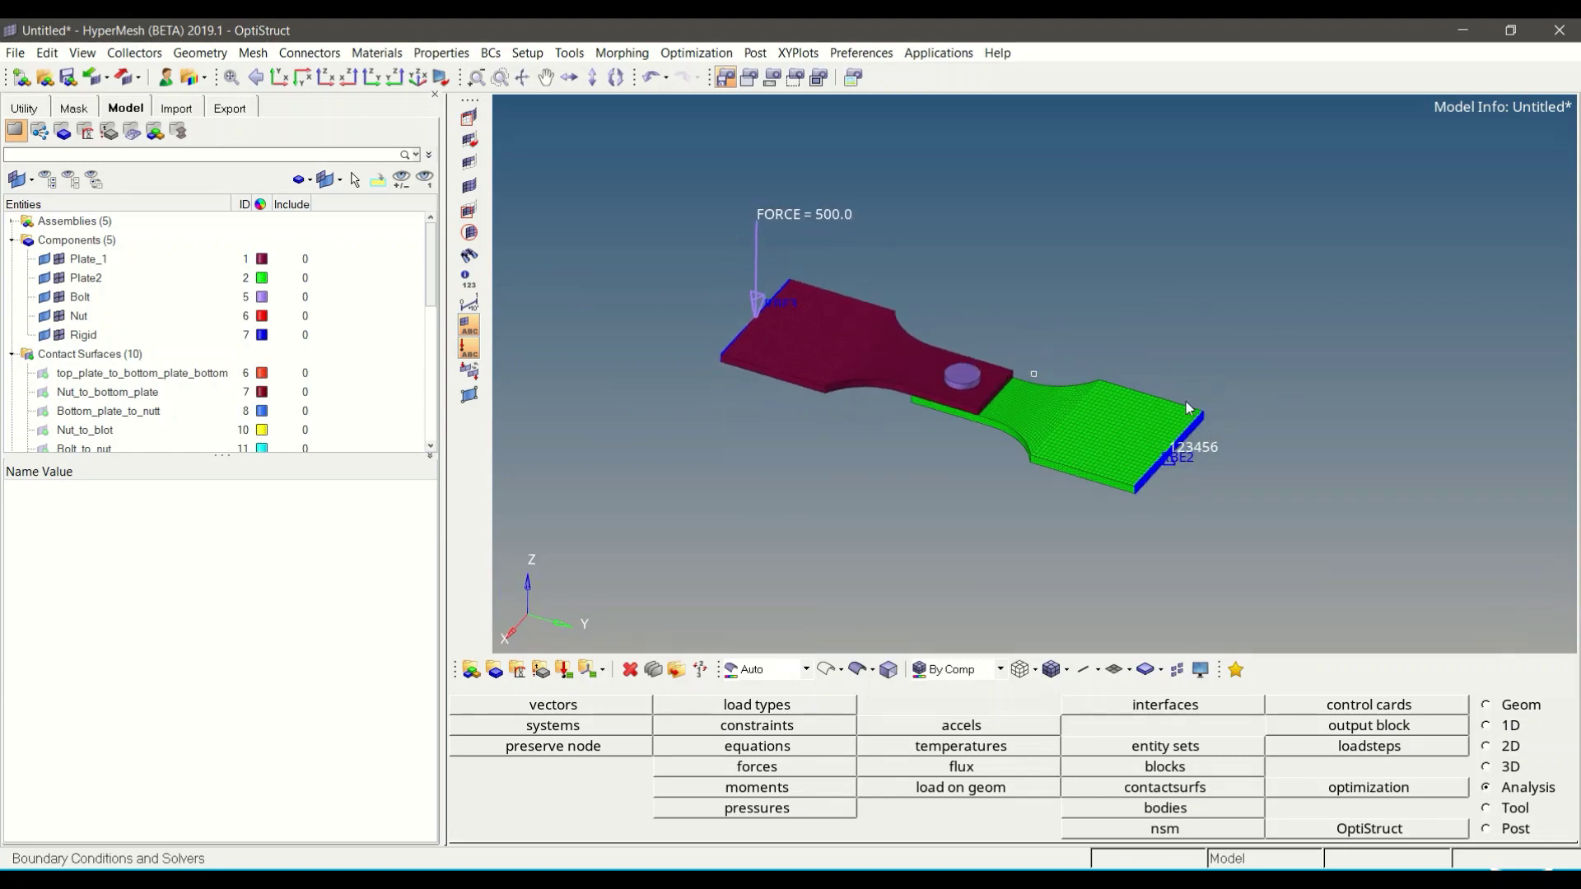
Check the property and material assignments of the Plate_1, Plate2, Bolt and Nut components.
{"action": "left_click", "coordinate": [123, 262]}
{"action": "left_click", "coordinate": [114, 279]}
{"action": "left_click", "coordinate": [103, 297]}
{"action": "left_click", "coordinate": [100, 319]}
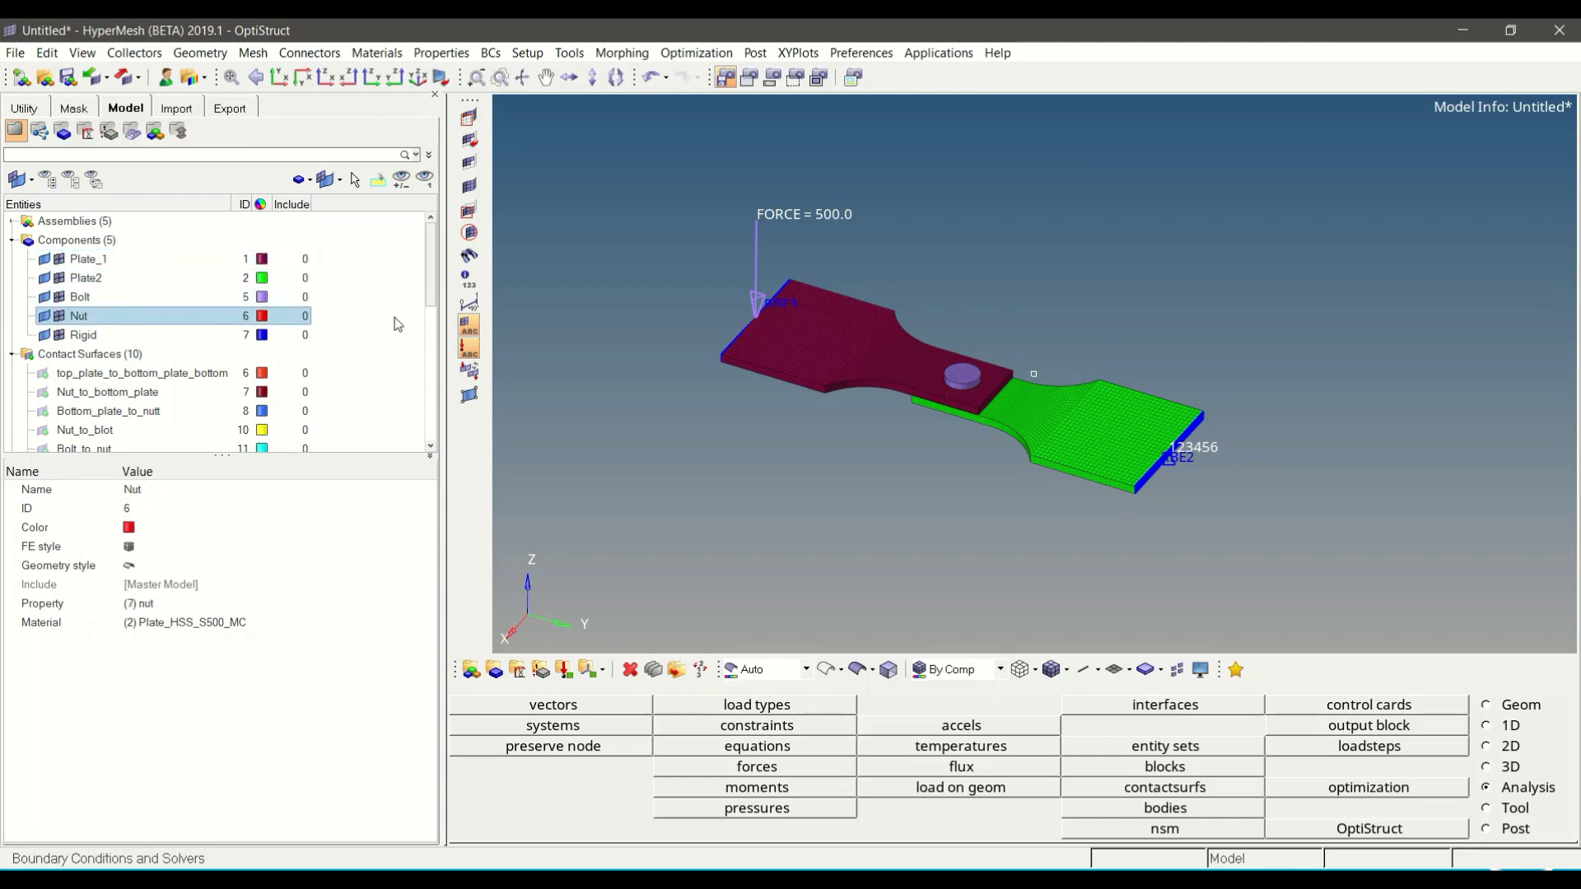
Review the Bolt_head_to_top_plate_contact_pair contact group and examine its two surfaces under the bolt head.
{"action": "left_click", "coordinate": [13, 354]}
{"action": "scroll", "coordinate": [18, 358], "scroll_direction": "down", "scroll_amount": 2}
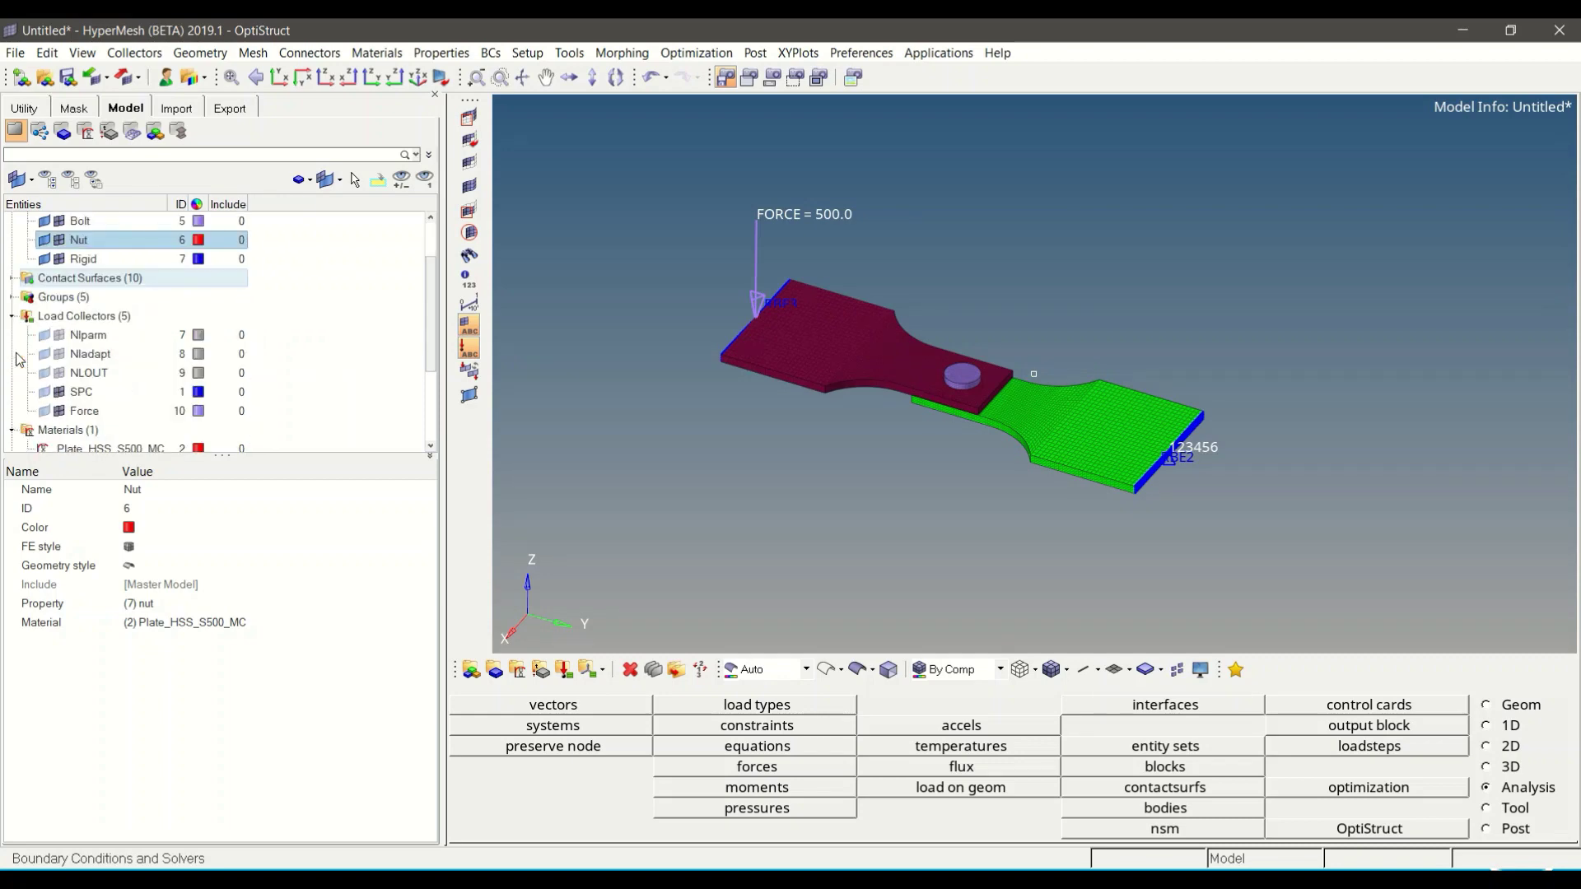
{"action": "left_click", "coordinate": [12, 297]}
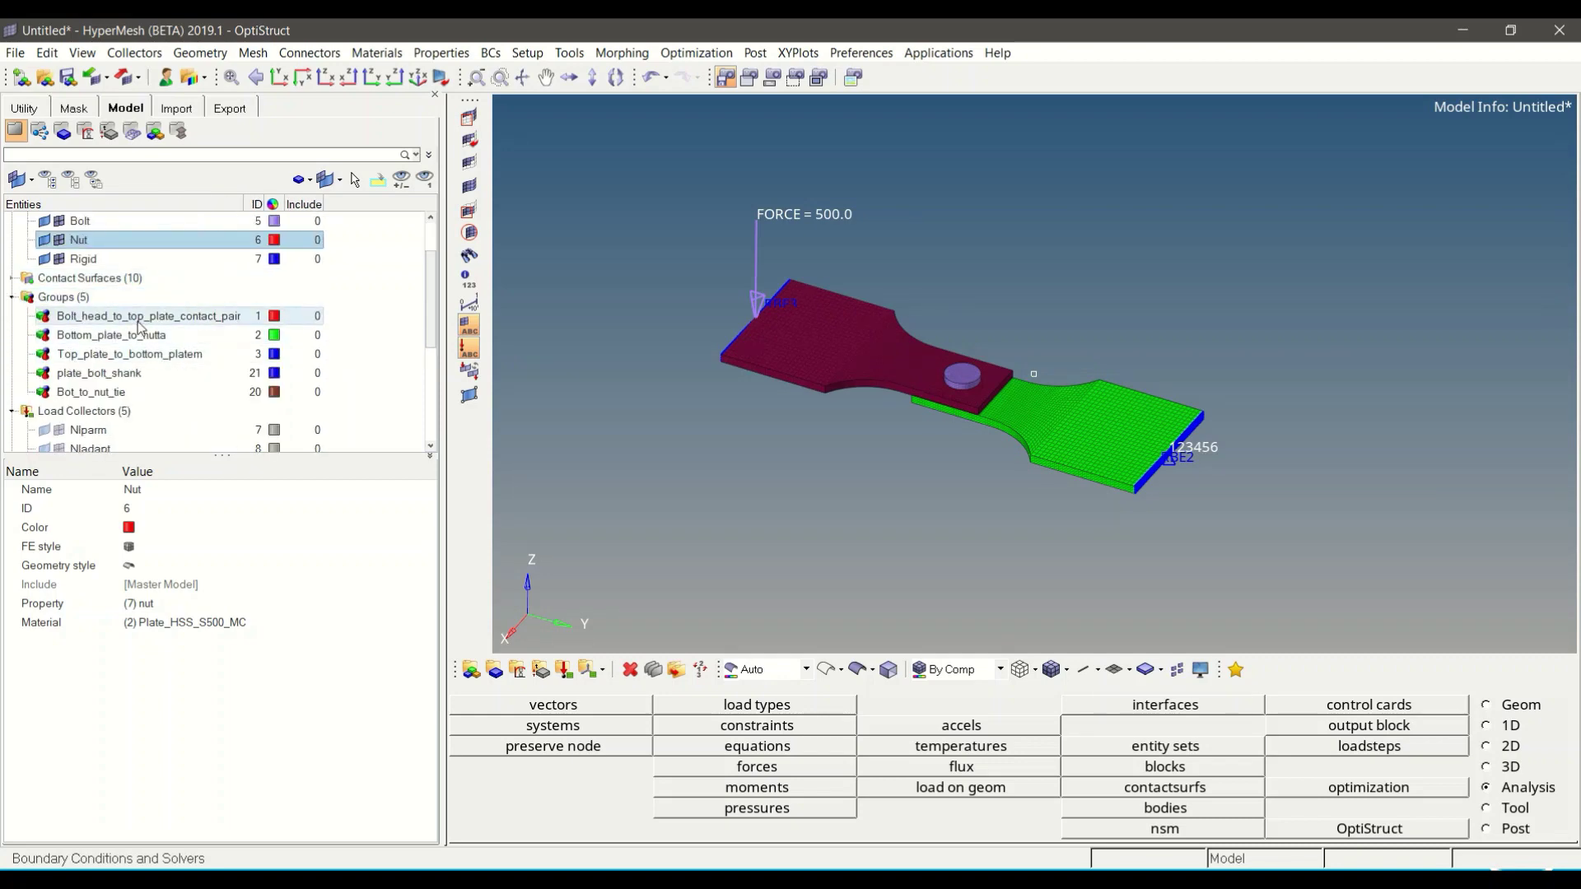
{"action": "left_click", "coordinate": [139, 320]}
{"action": "right_click", "coordinate": [141, 325]}
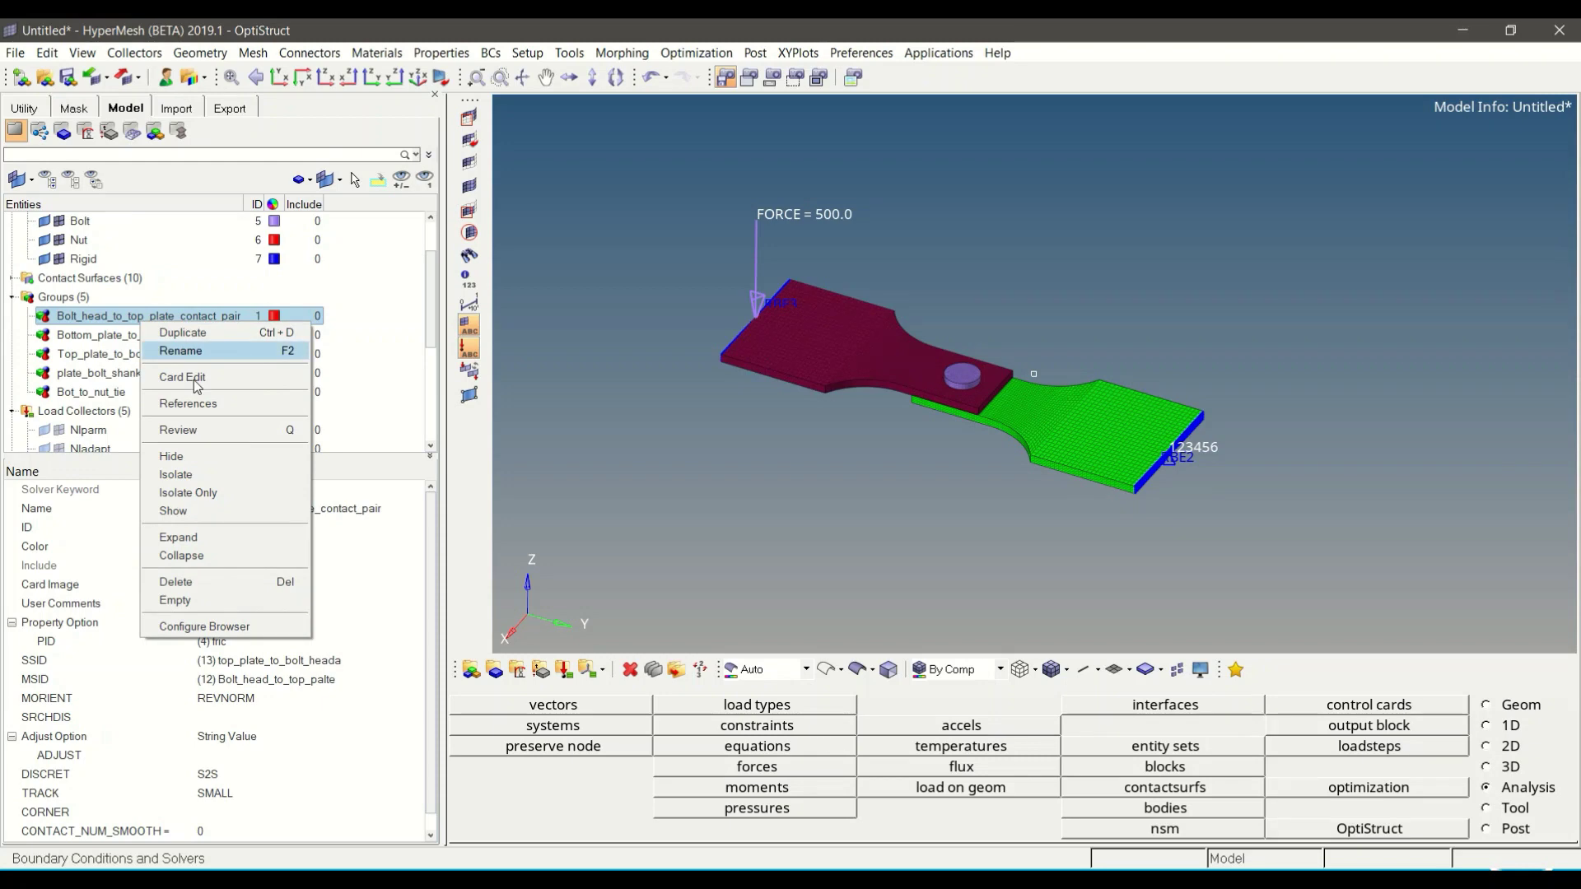
{"action": "left_click", "coordinate": [177, 430]}
{"action": "right_click_drag", "start_coordinate": [950, 392], "coordinate": [814, 457], "text": "ctrl"}
{"action": "left_click_drag", "start_coordinate": [813, 456], "coordinate": [657, 440], "text": "ctrl"}
{"action": "scroll", "coordinate": [824, 440], "scroll_direction": "up", "scroll_amount": 10}
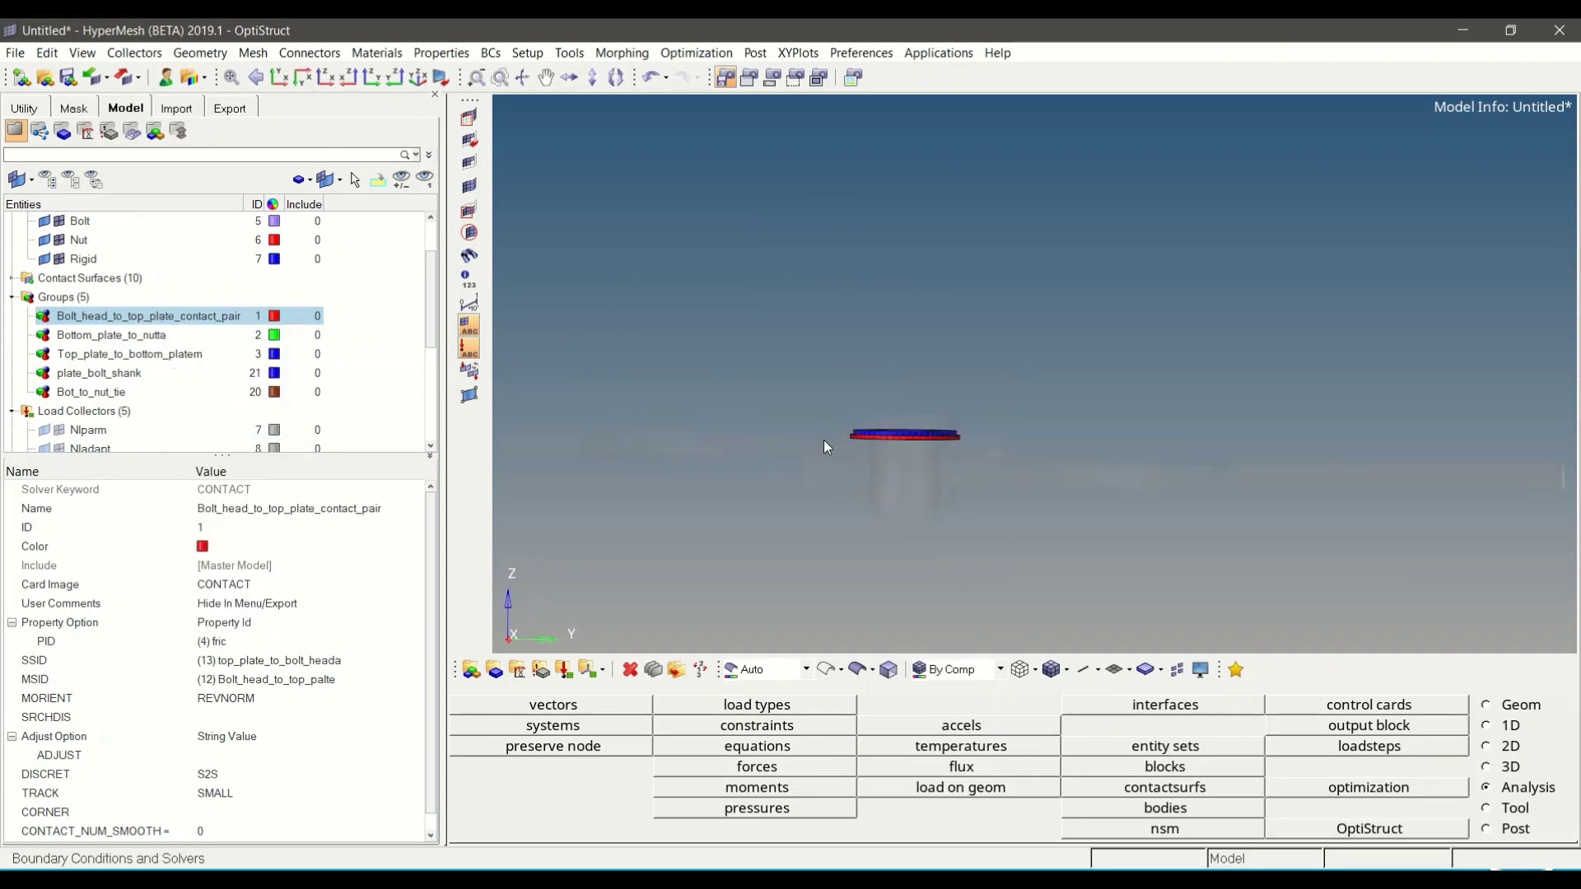
{"action": "left_click_drag", "start_coordinate": [936, 289], "coordinate": [976, 288], "text": "ctrl"}
{"action": "scroll", "coordinate": [975, 289], "scroll_direction": "up", "scroll_amount": 4}
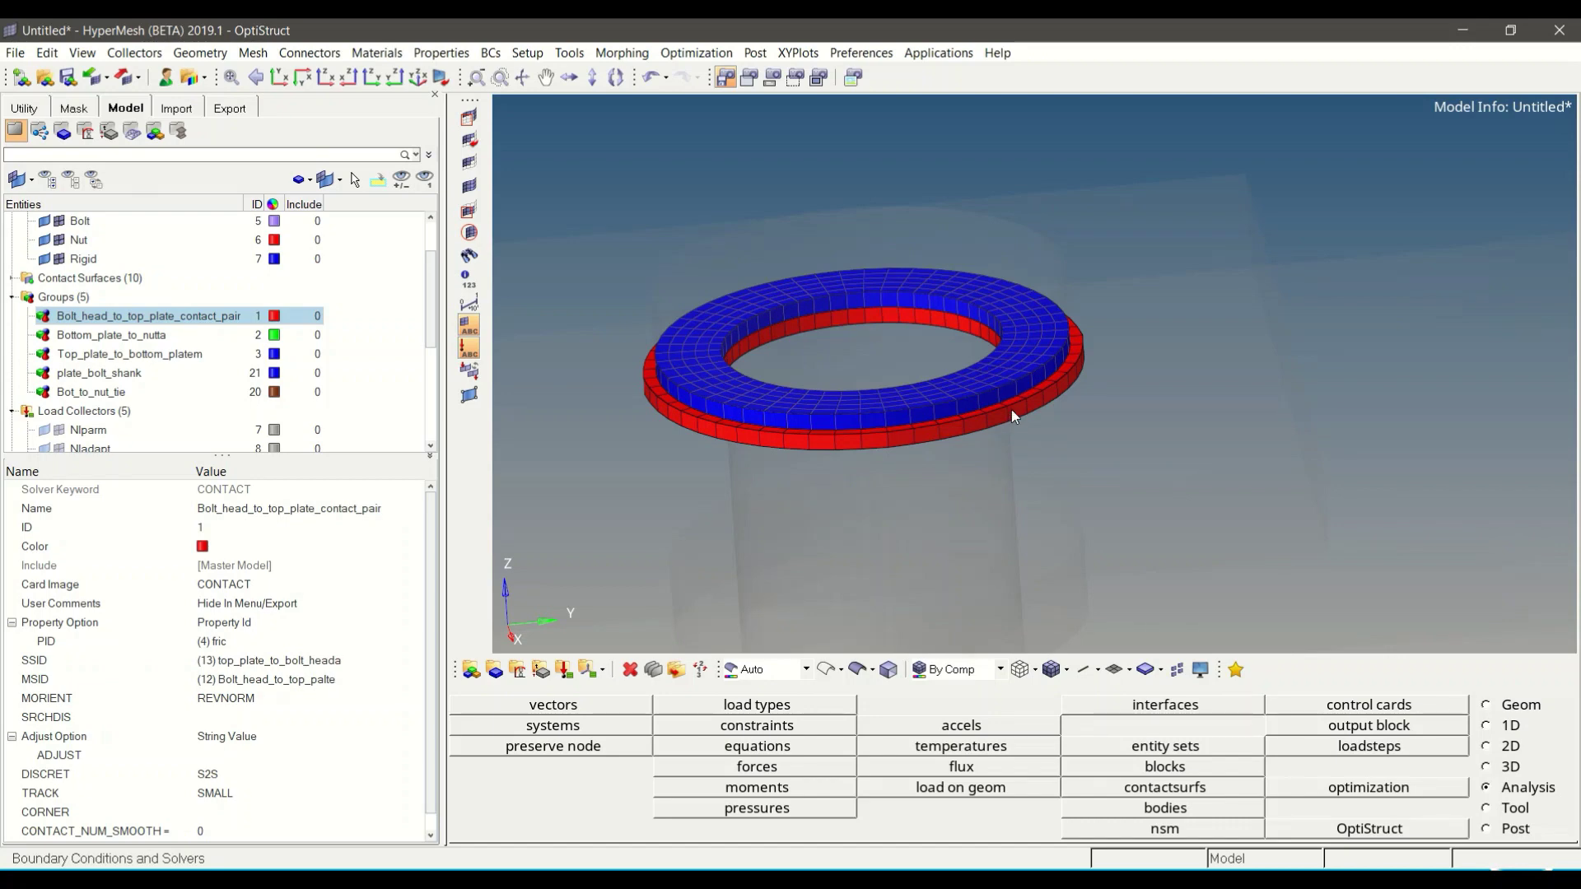
Review the surfaces of the Bottom_plate_to_nutta and Top_plate_to_bottom_platem contact groups.
{"action": "left_click", "coordinate": [138, 336]}
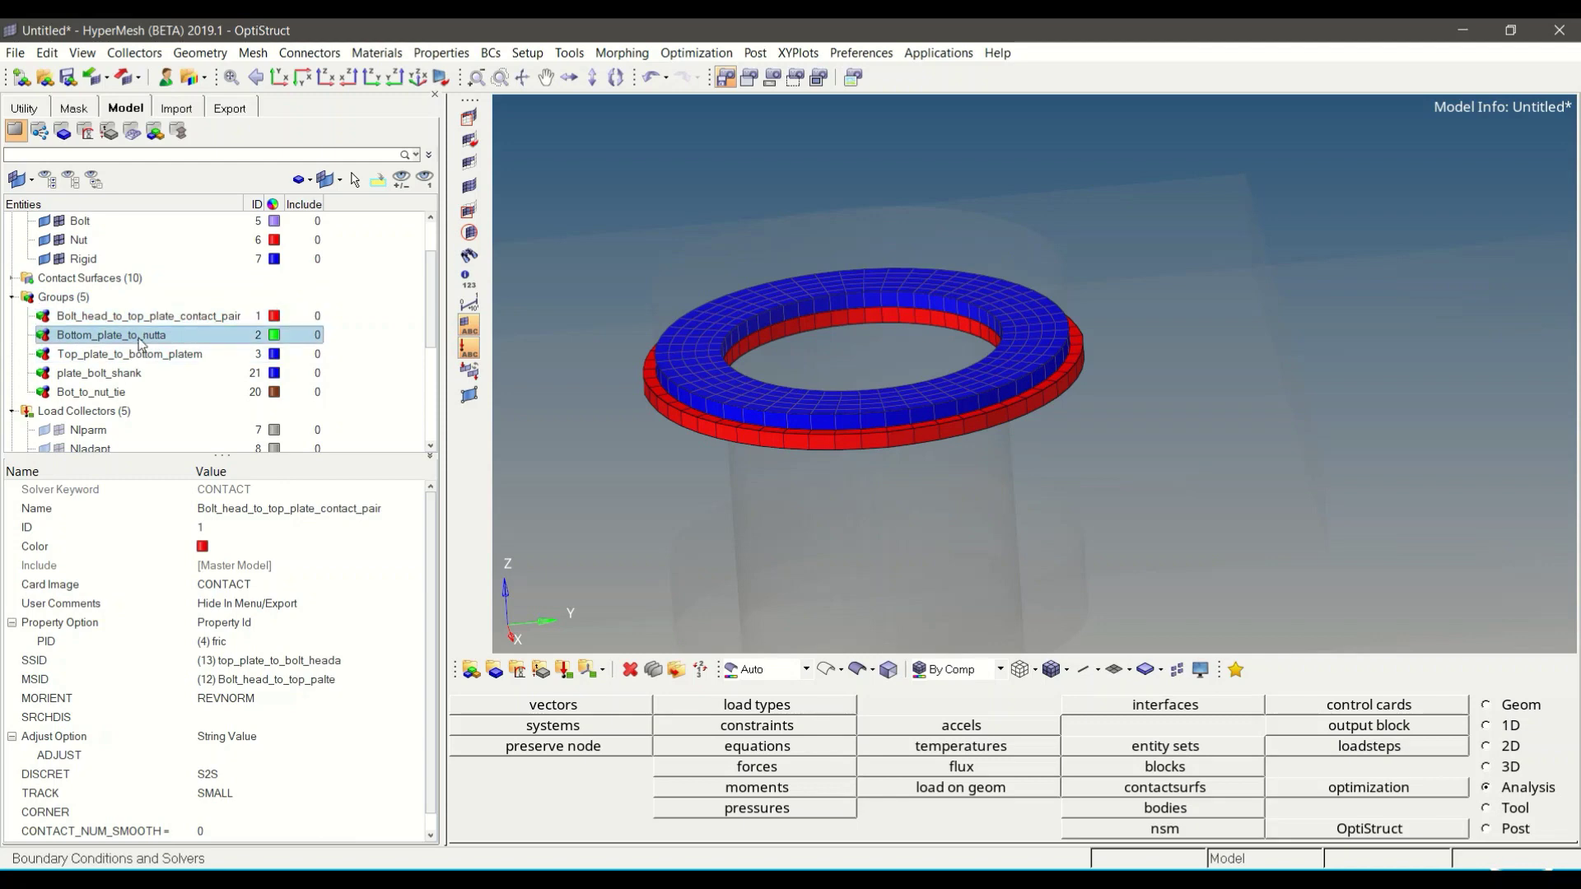
{"action": "scroll", "coordinate": [948, 373], "scroll_direction": "down", "scroll_amount": 5}
{"action": "mouse_move", "coordinate": [939, 386]}
{"action": "left_mouse_down", "text": "ctrl"}
{"action": "mouse_move", "coordinate": [919, 344]}
{"action": "mouse_move", "coordinate": [937, 375]}
{"action": "left_mouse_up", "text": "ctrl"}
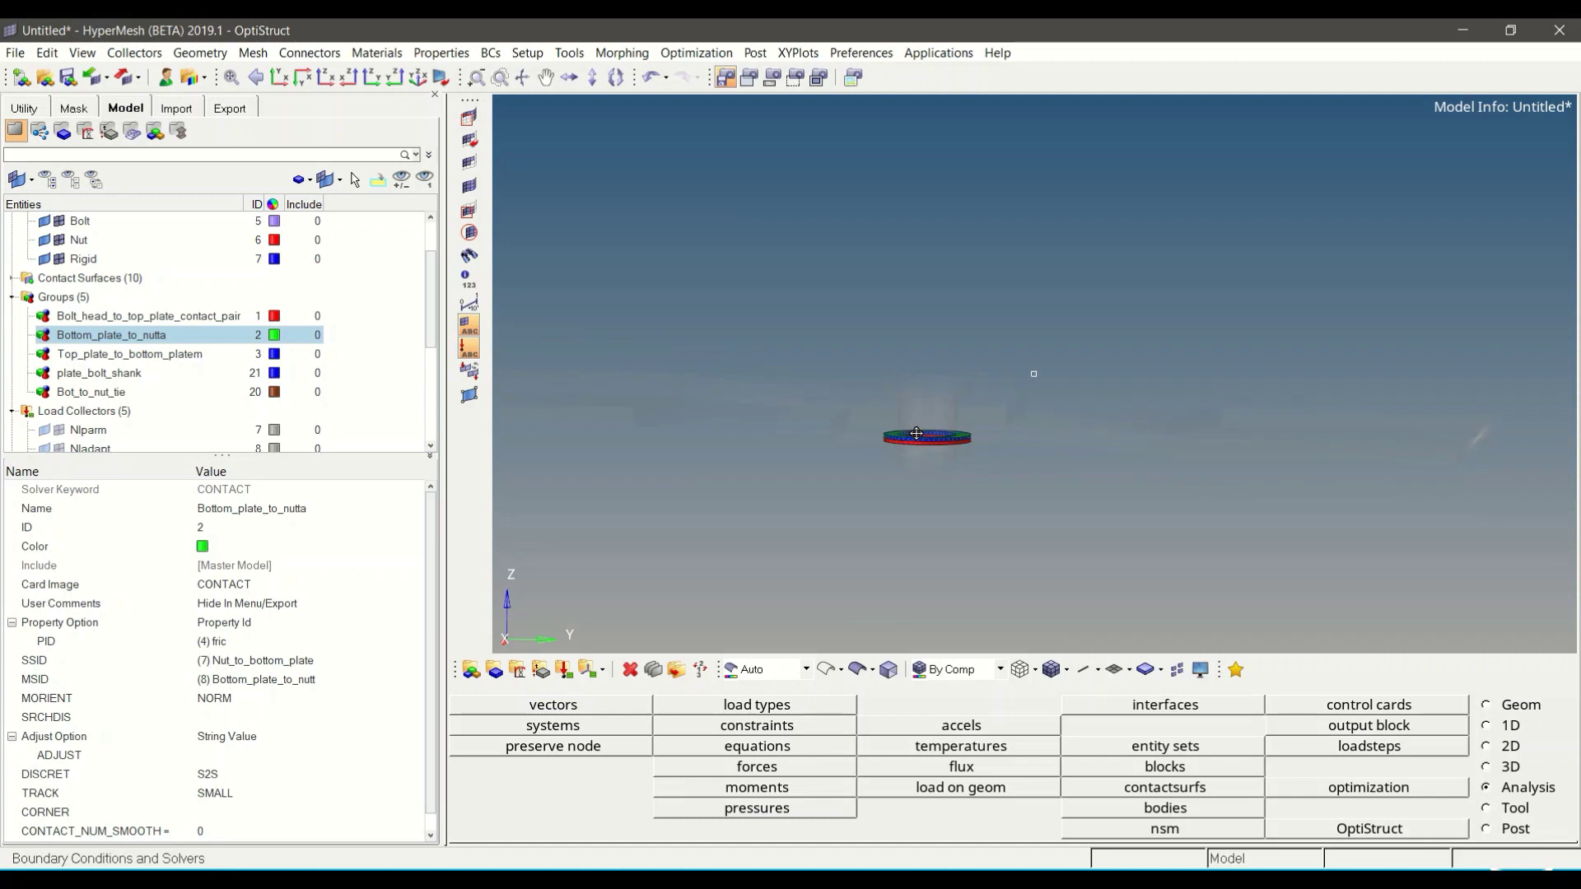
{"action": "left_click", "coordinate": [140, 353]}
{"action": "mouse_move", "coordinate": [858, 428]}
{"action": "left_mouse_down", "text": "ctrl"}
{"action": "mouse_move", "coordinate": [876, 403]}
{"action": "mouse_move", "coordinate": [914, 449]}
{"action": "mouse_move", "coordinate": [928, 439]}
{"action": "left_mouse_up", "text": "ctrl"}
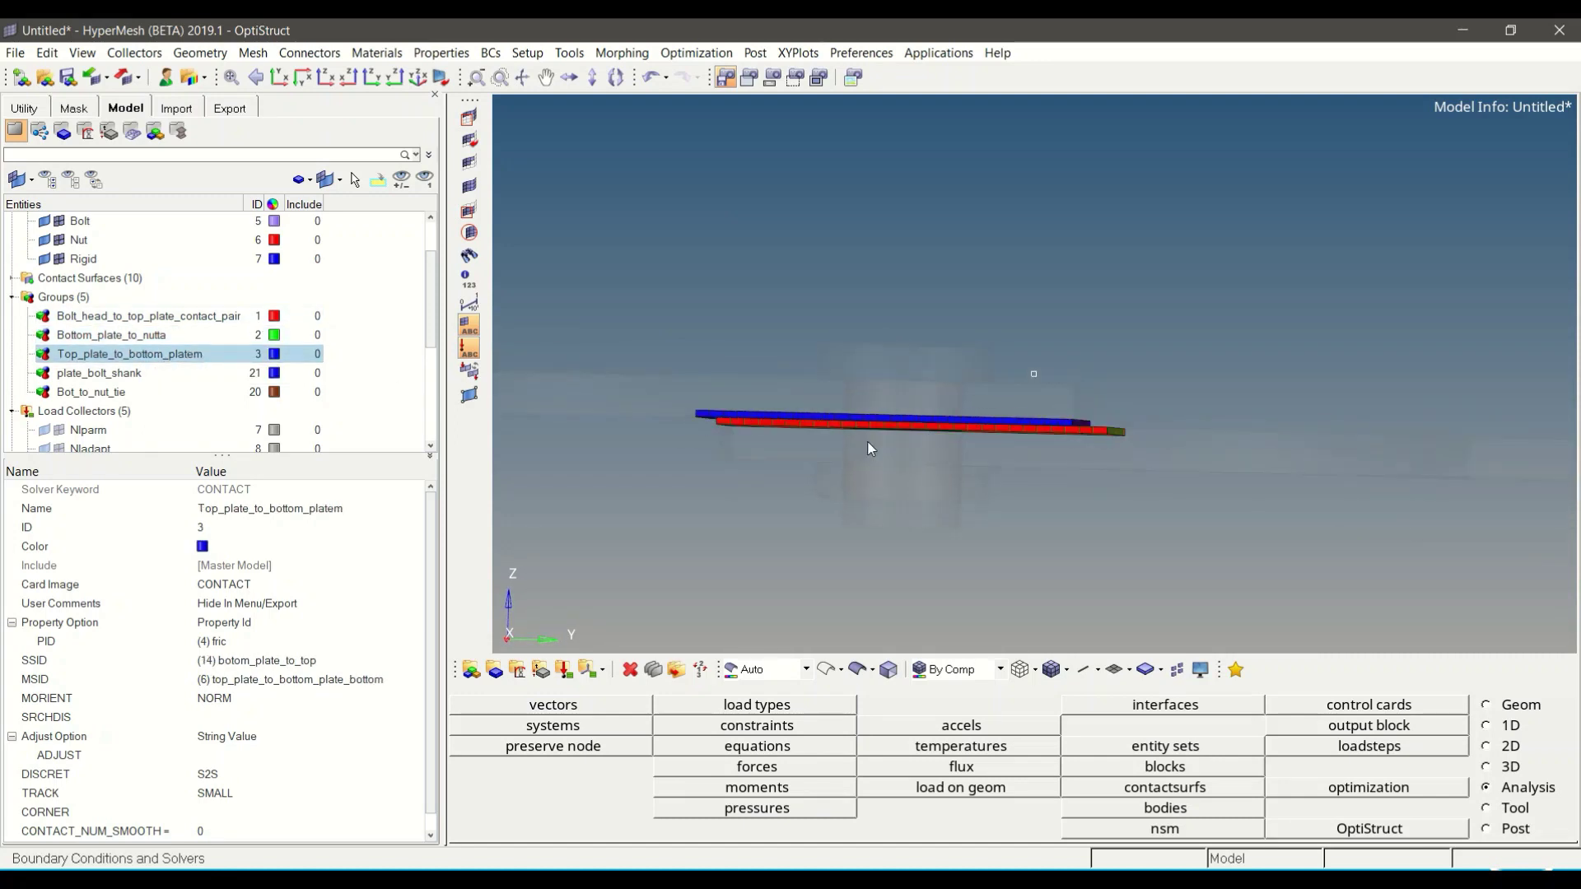
Review the plate_bolt_shank contact and the Bot_to_nut_tie group, ending the group review.
{"action": "left_click", "coordinate": [131, 372]}
{"action": "mouse_move", "coordinate": [669, 445]}
{"action": "left_mouse_down", "text": "ctrl"}
{"action": "mouse_move", "coordinate": [897, 441]}
{"action": "mouse_move", "coordinate": [849, 420]}
{"action": "left_mouse_up", "text": "ctrl"}
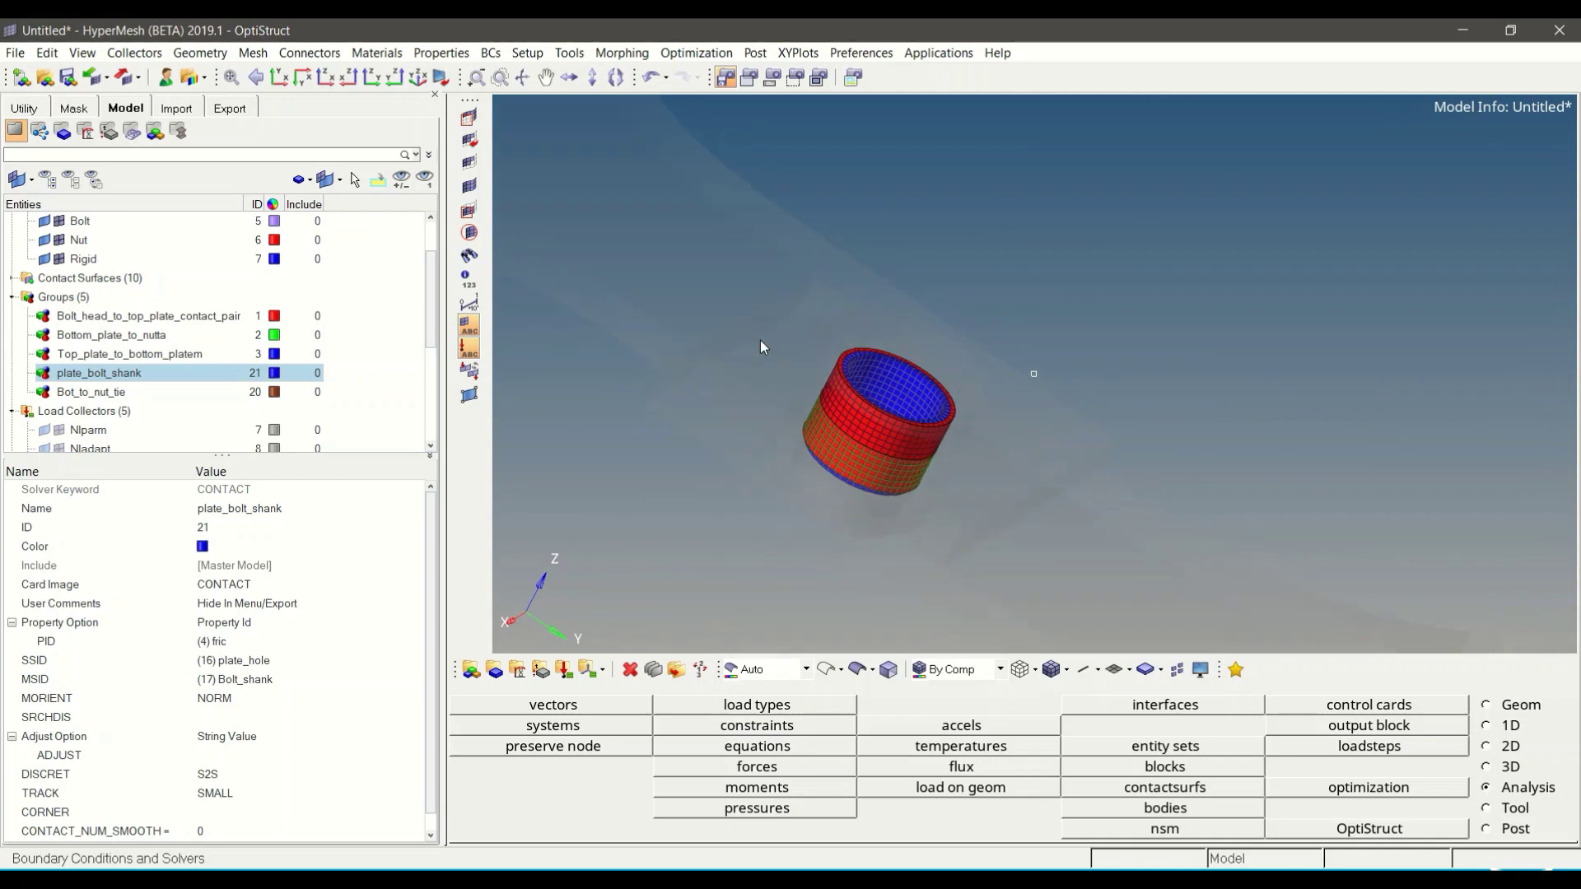
{"action": "left_click", "coordinate": [126, 392]}
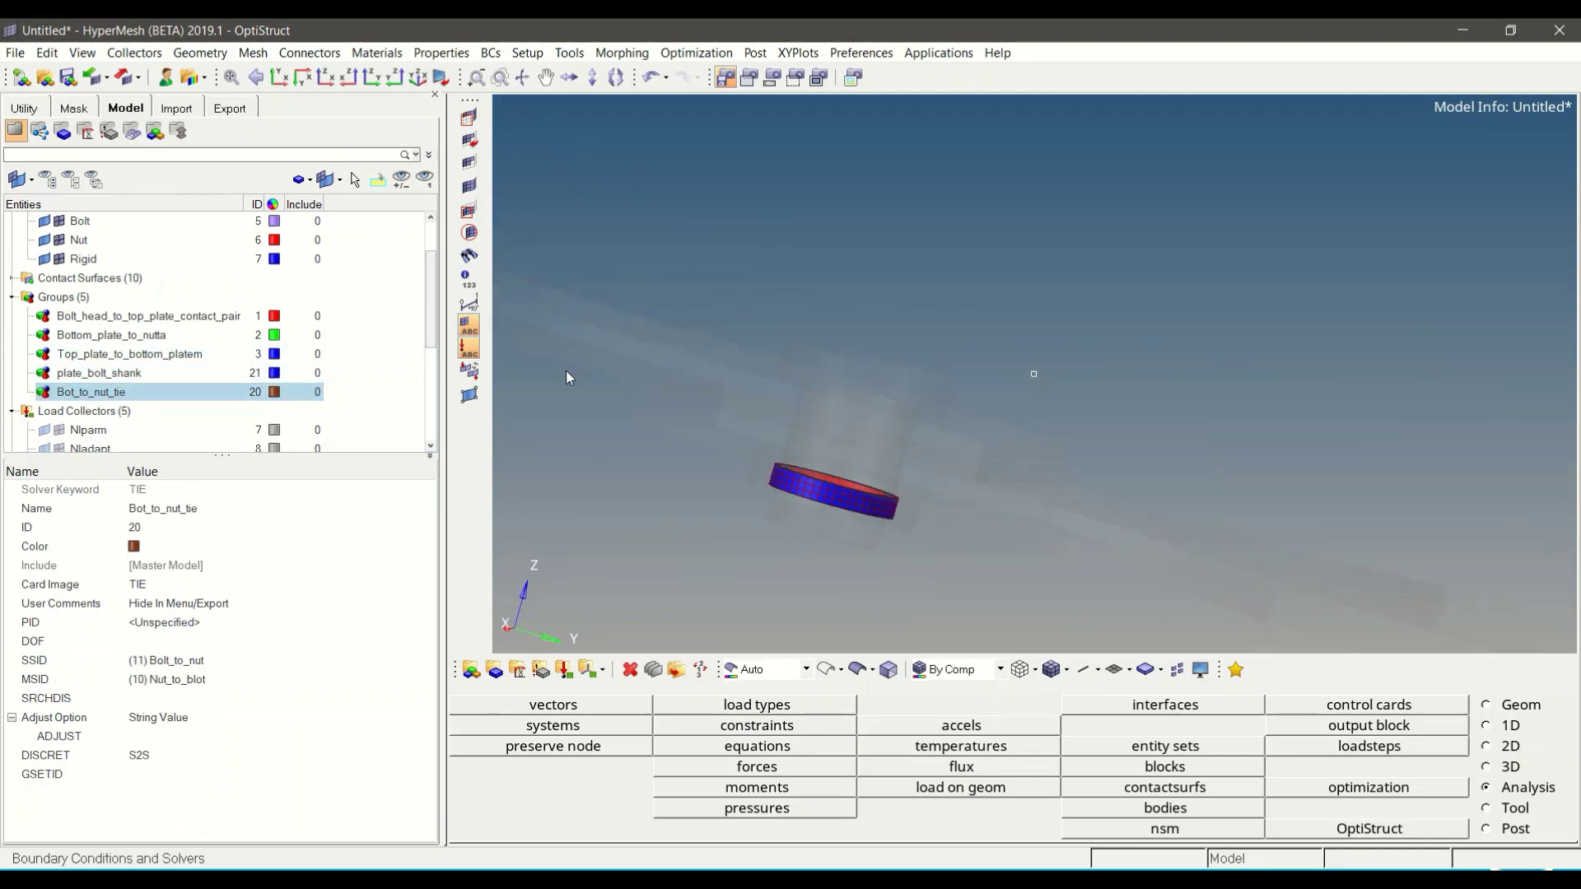
{"action": "left_click", "coordinate": [375, 370]}
Check the nonlinear settings in the Nlparm, Nladapt and NLOUT load collectors.
{"action": "scroll", "coordinate": [140, 317], "scroll_direction": "down", "scroll_amount": 3}
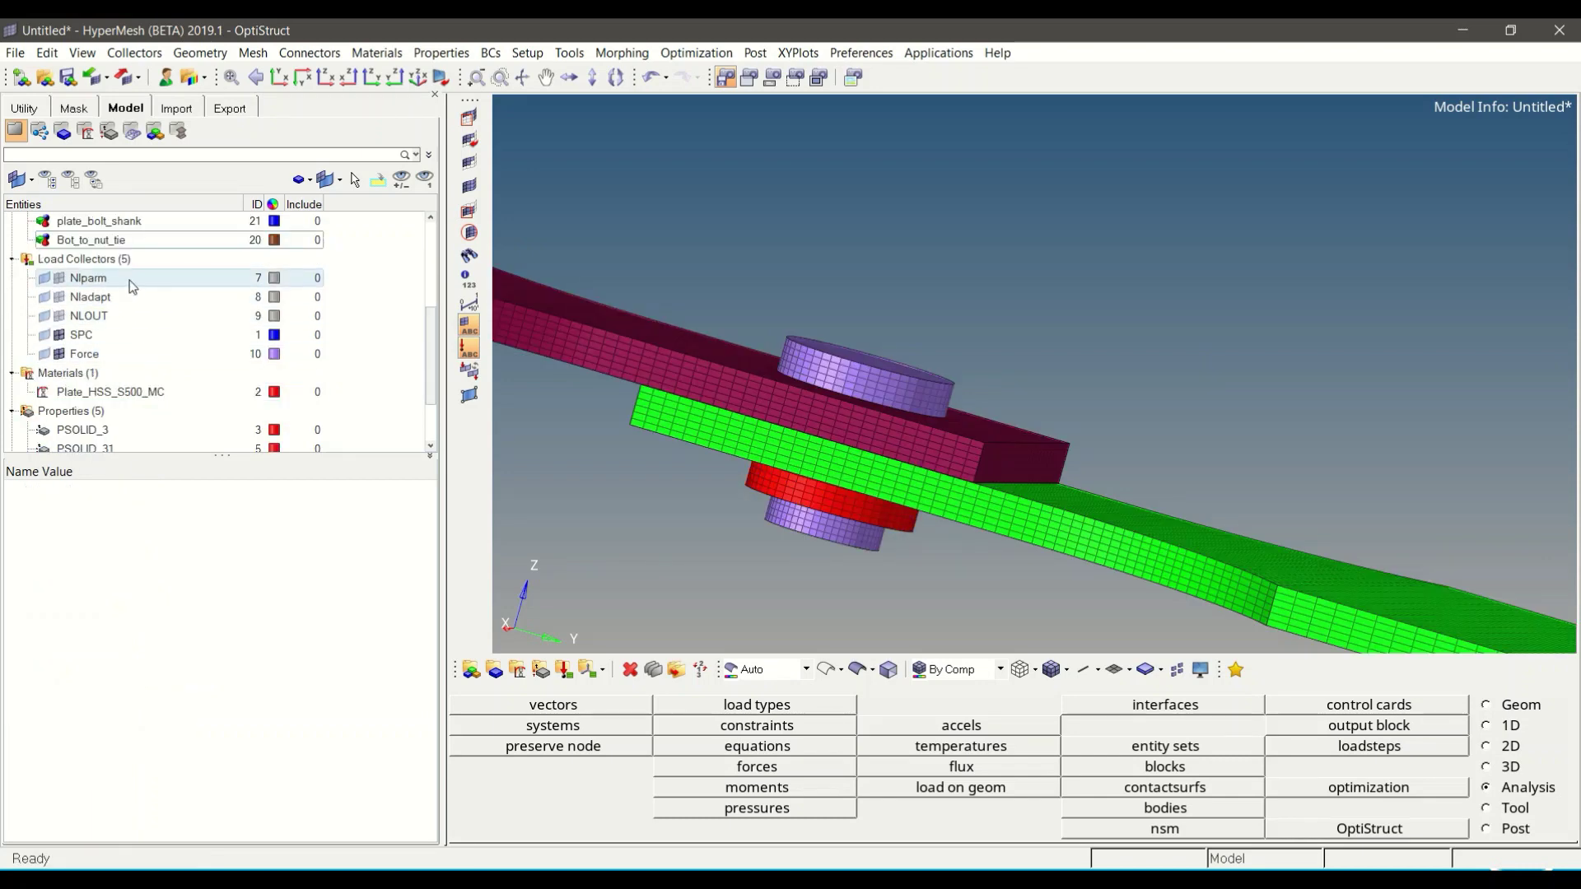
{"action": "left_click", "coordinate": [127, 279]}
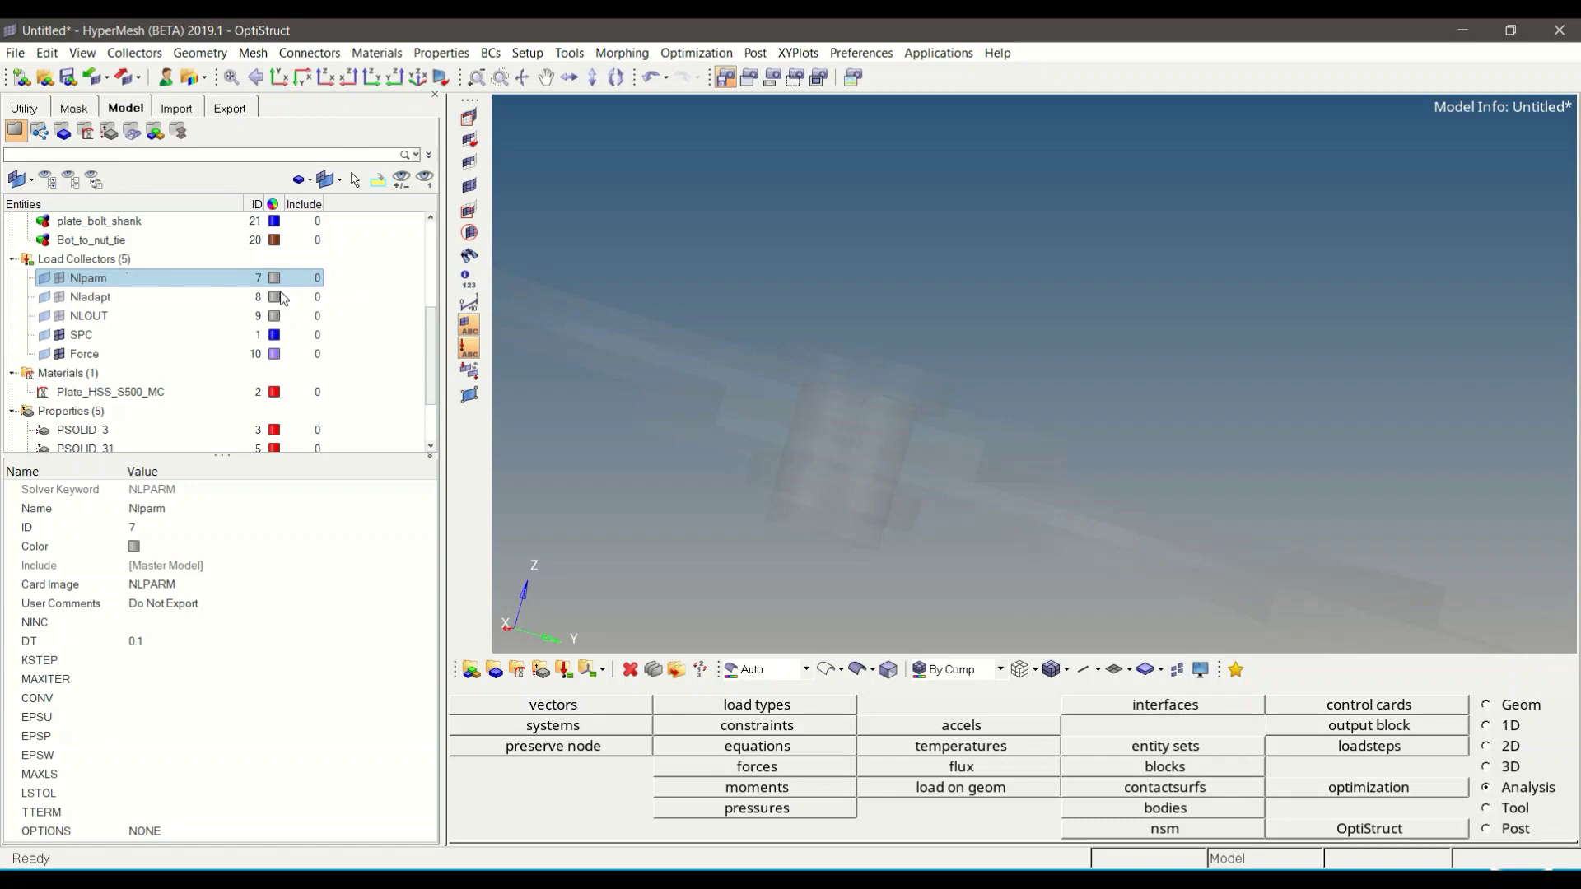
{"action": "left_click", "coordinate": [156, 295]}
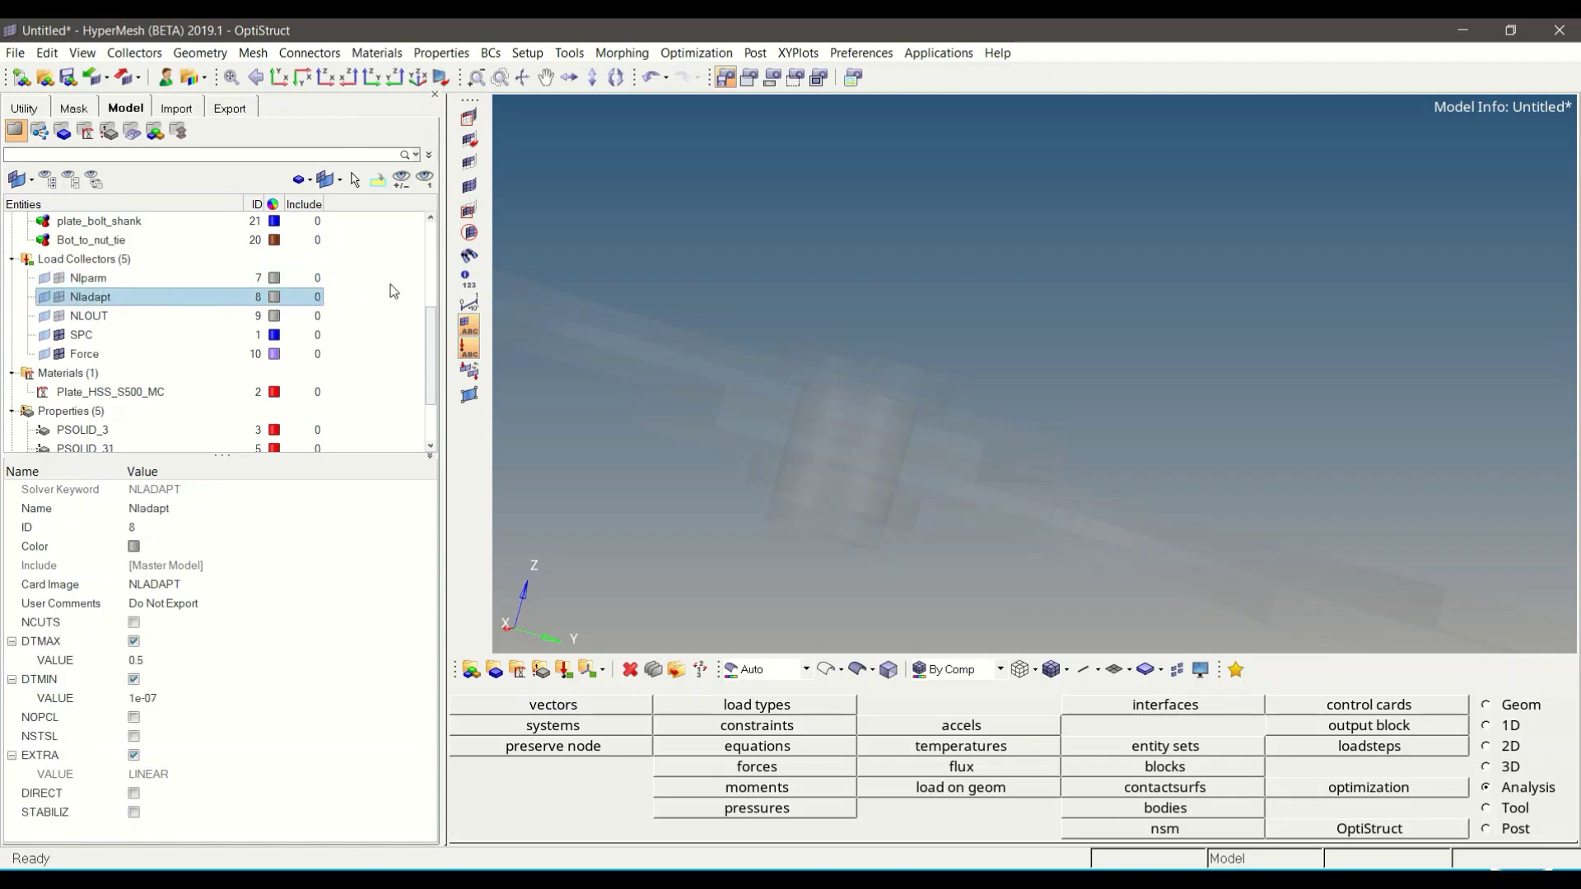
{"action": "left_click", "coordinate": [160, 316]}
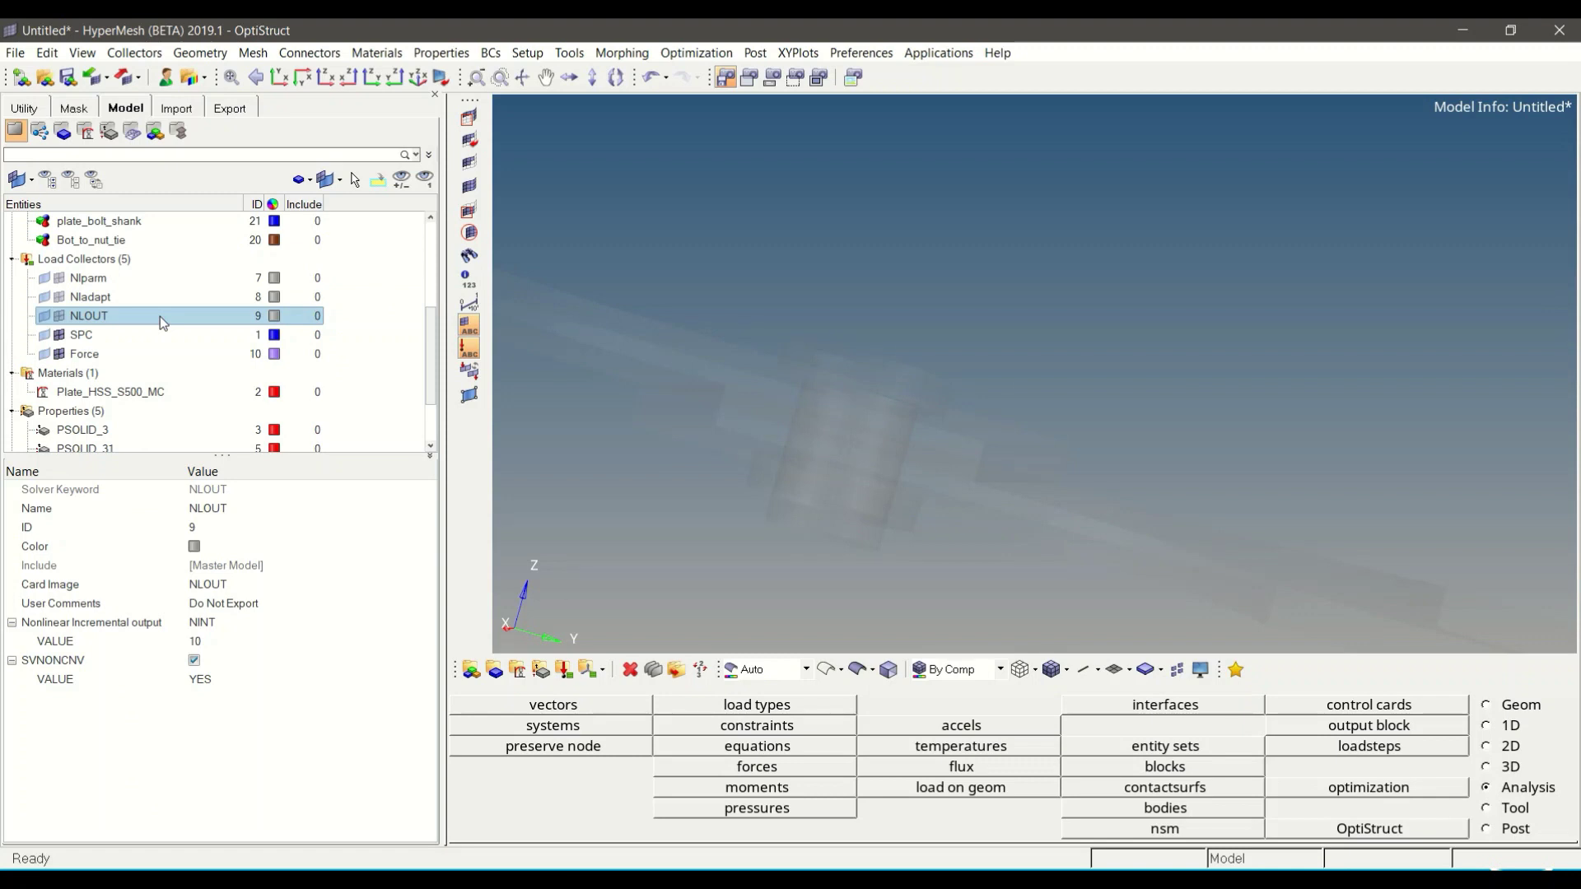
Check the SPC and Force load collectors and their locations on the plate ends, ending the review.
{"action": "left_click", "coordinate": [127, 338]}
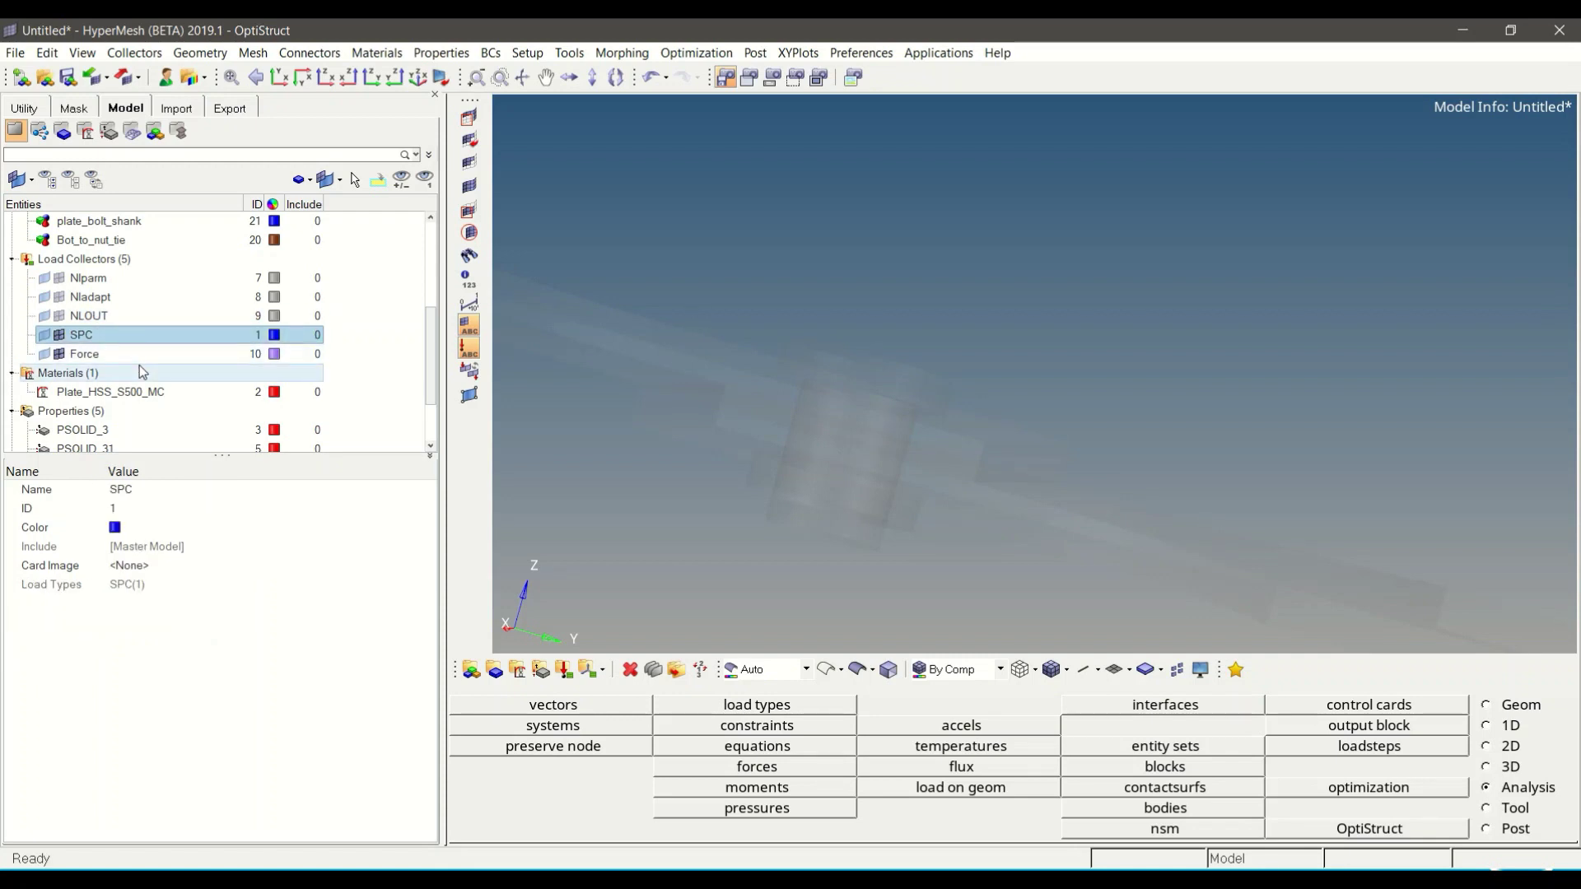
{"action": "left_click", "coordinate": [139, 355]}
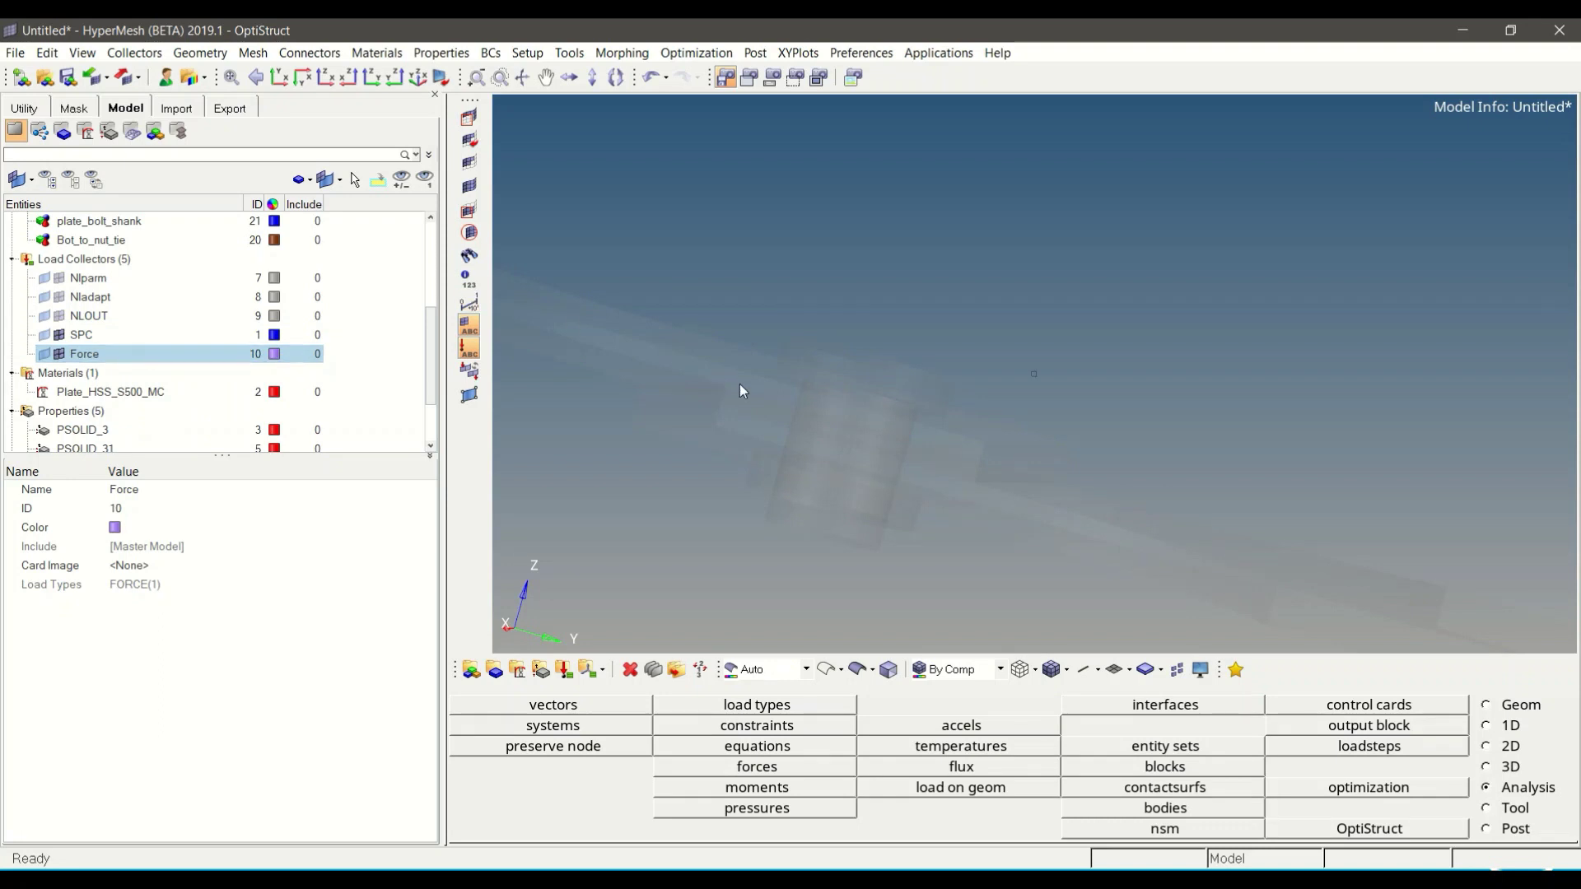
{"action": "left_click_drag", "start_coordinate": [739, 384], "coordinate": [1014, 403], "text": "ctrl"}
{"action": "left_click", "coordinate": [354, 280]}
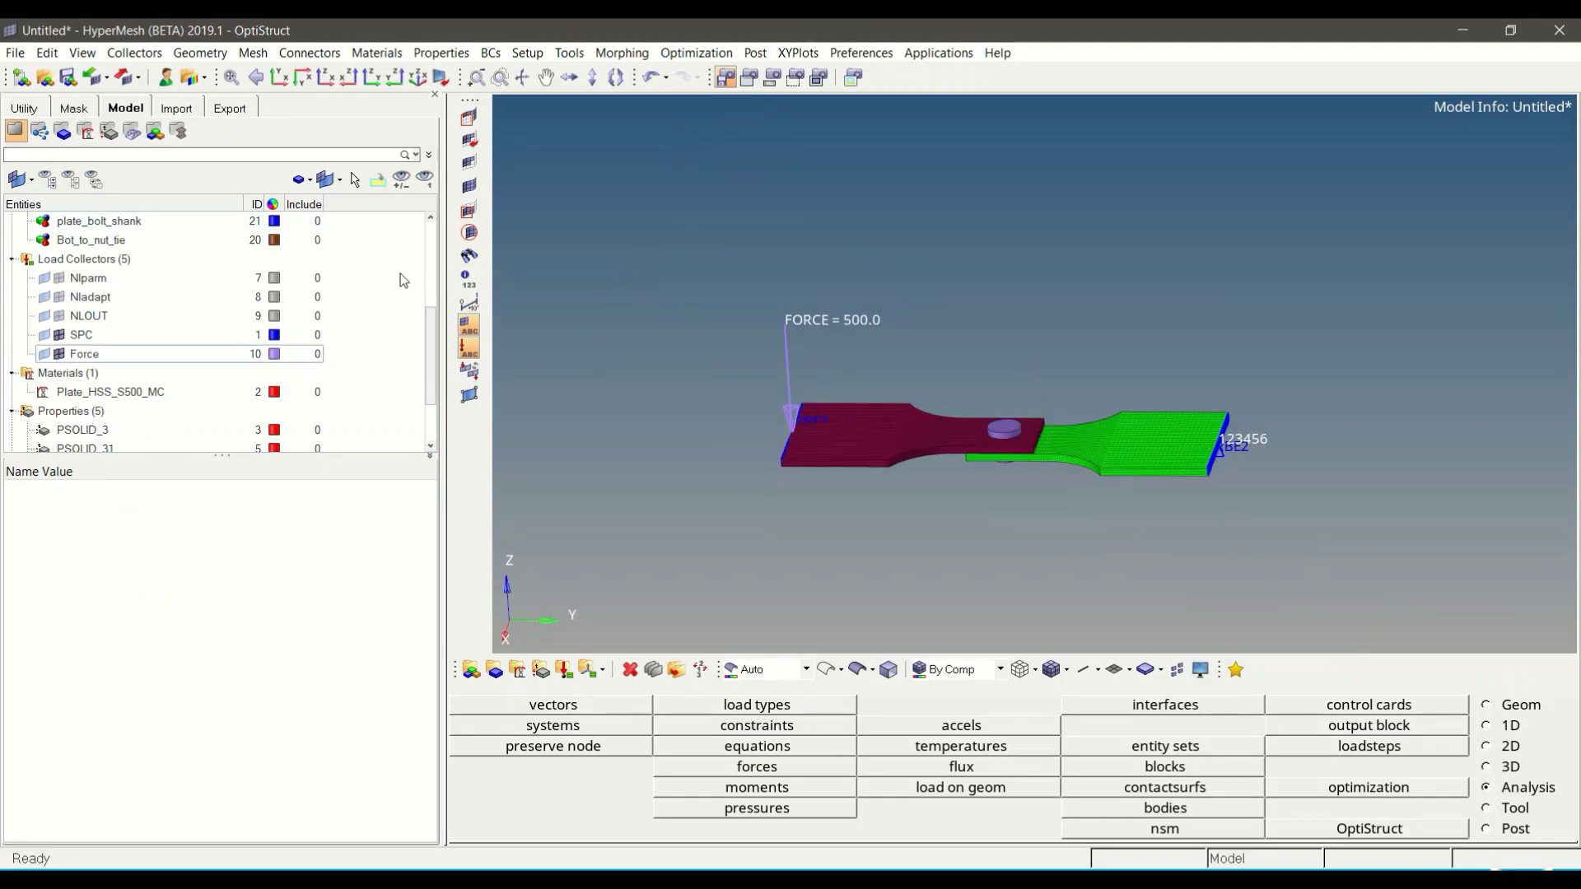
Hide the Plate_1, Plate2, Nut and Rigid components so only the Bolt mesh is displayed.
{"action": "left_click_drag", "start_coordinate": [883, 396], "coordinate": [721, 351], "text": "ctrl"}
{"action": "scroll", "coordinate": [824, 389], "scroll_direction": "up", "scroll_amount": 5}
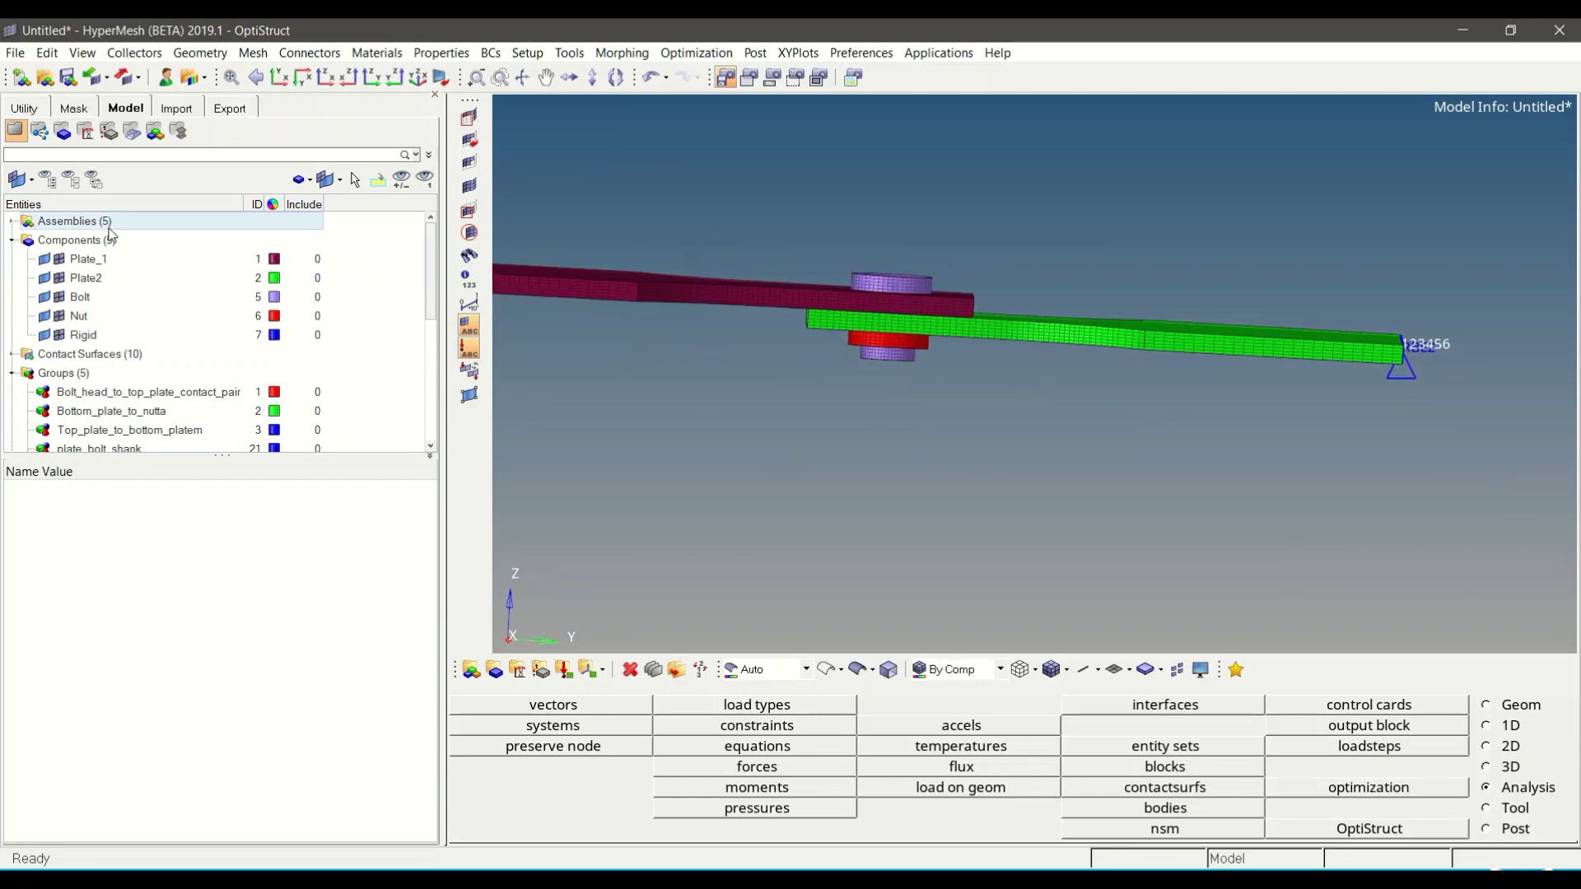
{"action": "left_click", "coordinate": [58, 258]}
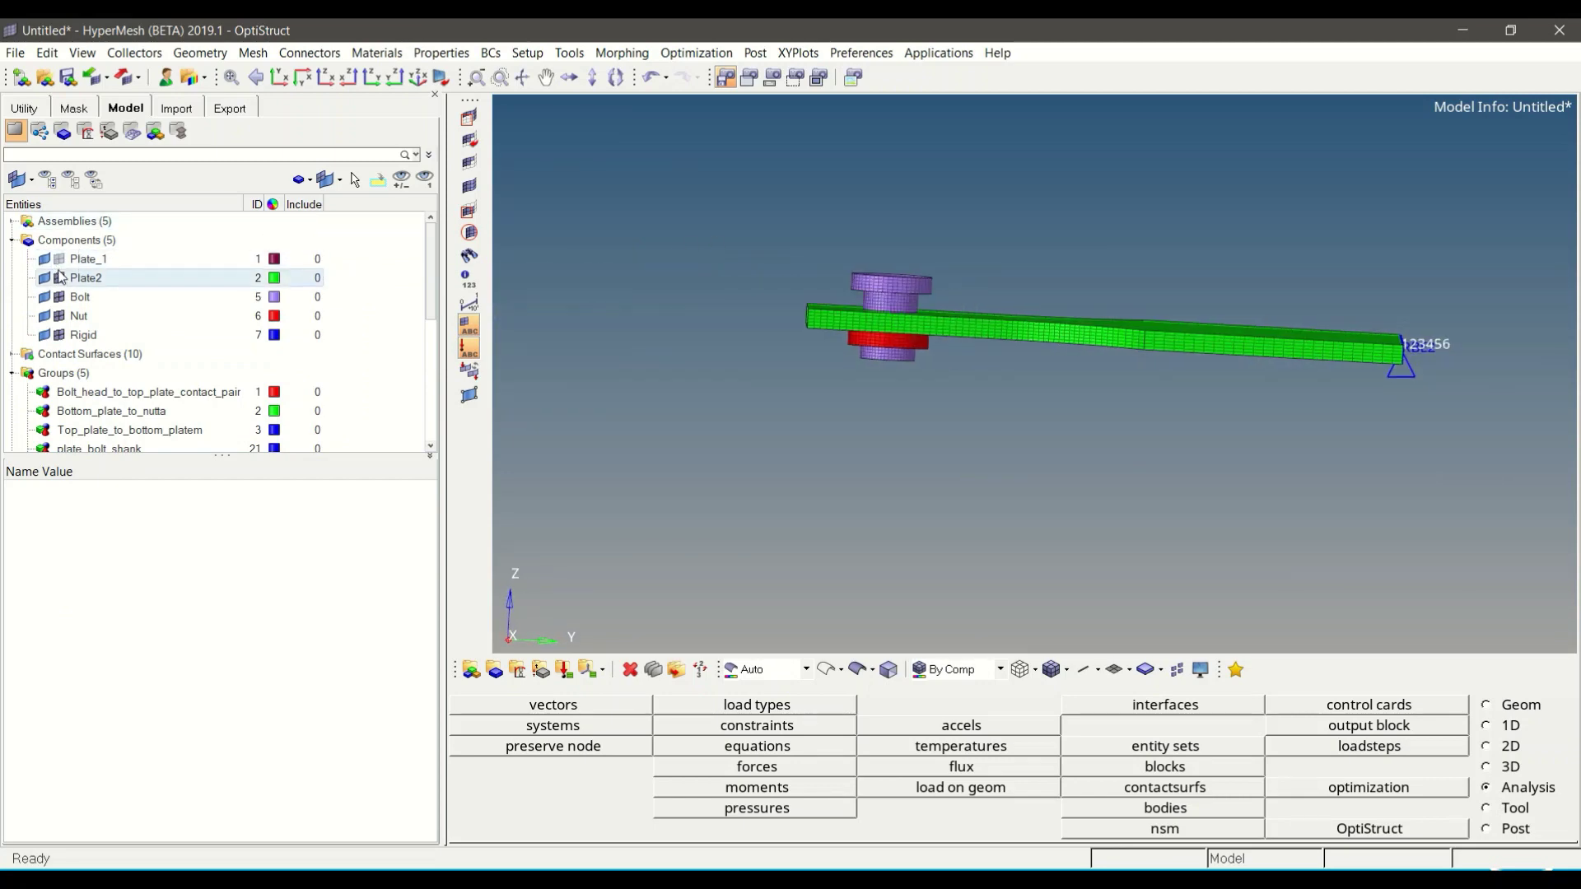
{"action": "left_click", "coordinate": [58, 278]}
{"action": "left_click", "coordinate": [59, 315]}
{"action": "left_click", "coordinate": [58, 335]}
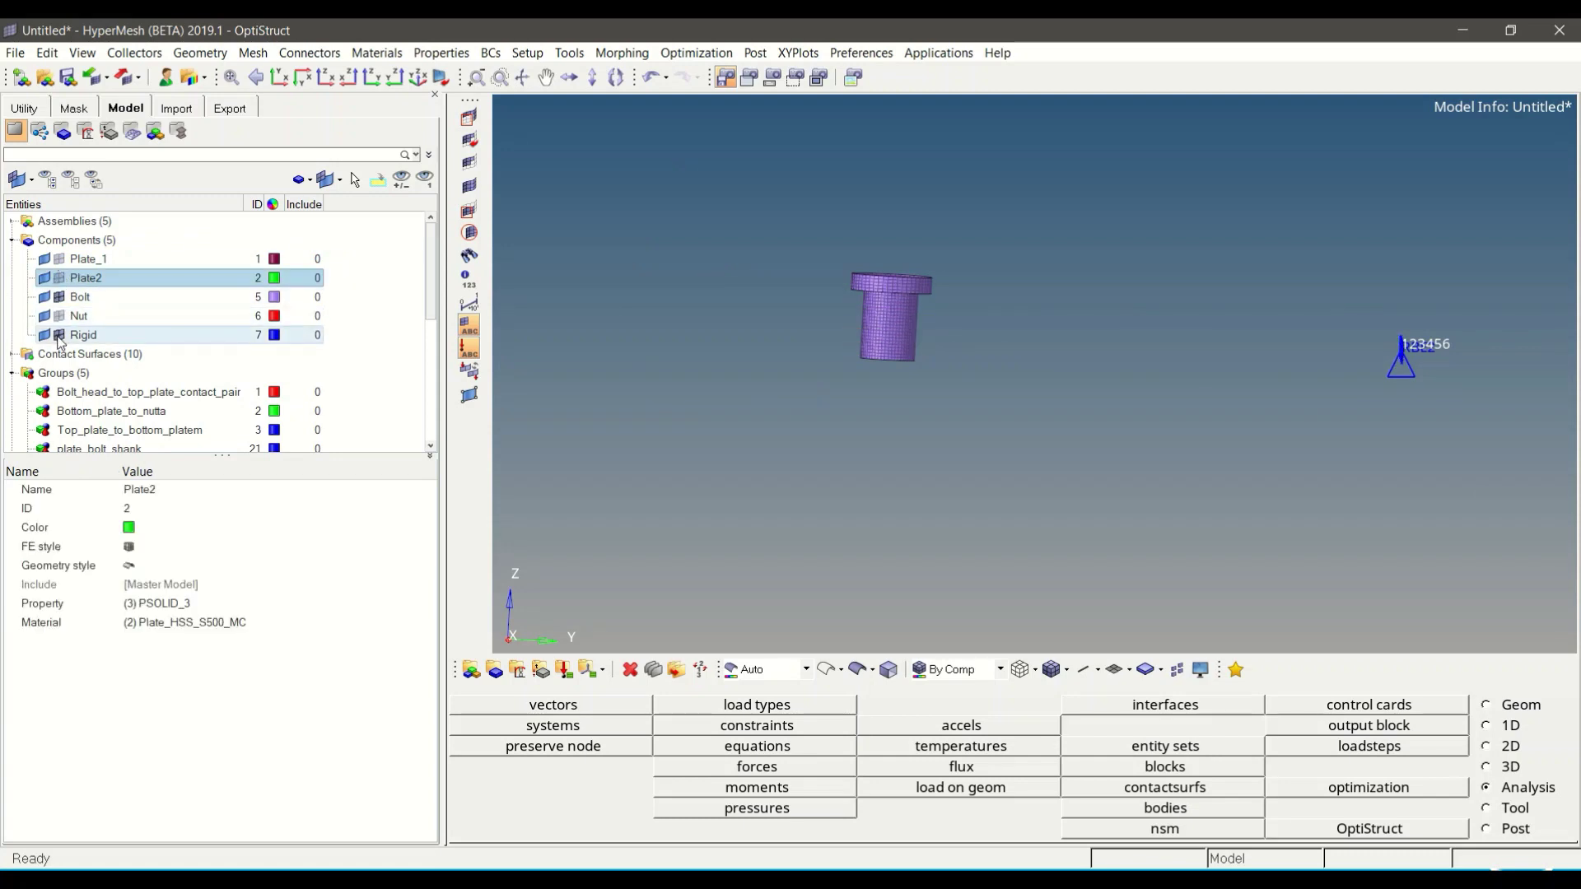
{"action": "right_click_drag", "start_coordinate": [746, 198], "coordinate": [809, 301], "text": "ctrl"}
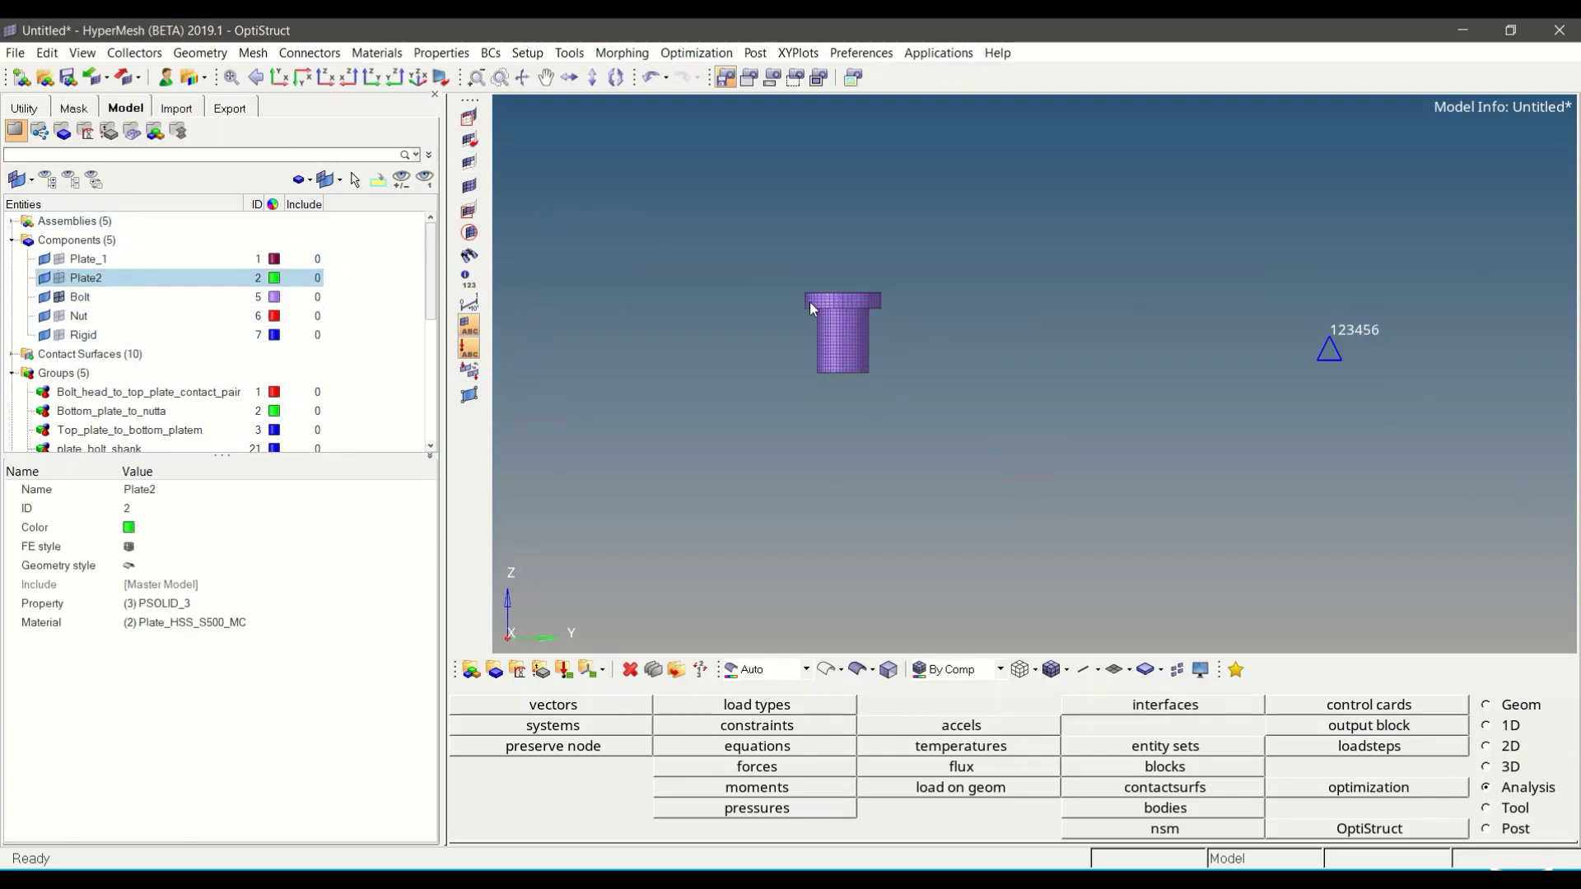
{"action": "scroll", "coordinate": [872, 347], "scroll_direction": "up", "scroll_amount": 3}
Open the Pretension Manager and begin adding a 3D bolt with a new pretension surface.
{"action": "left_click", "coordinate": [569, 53]}
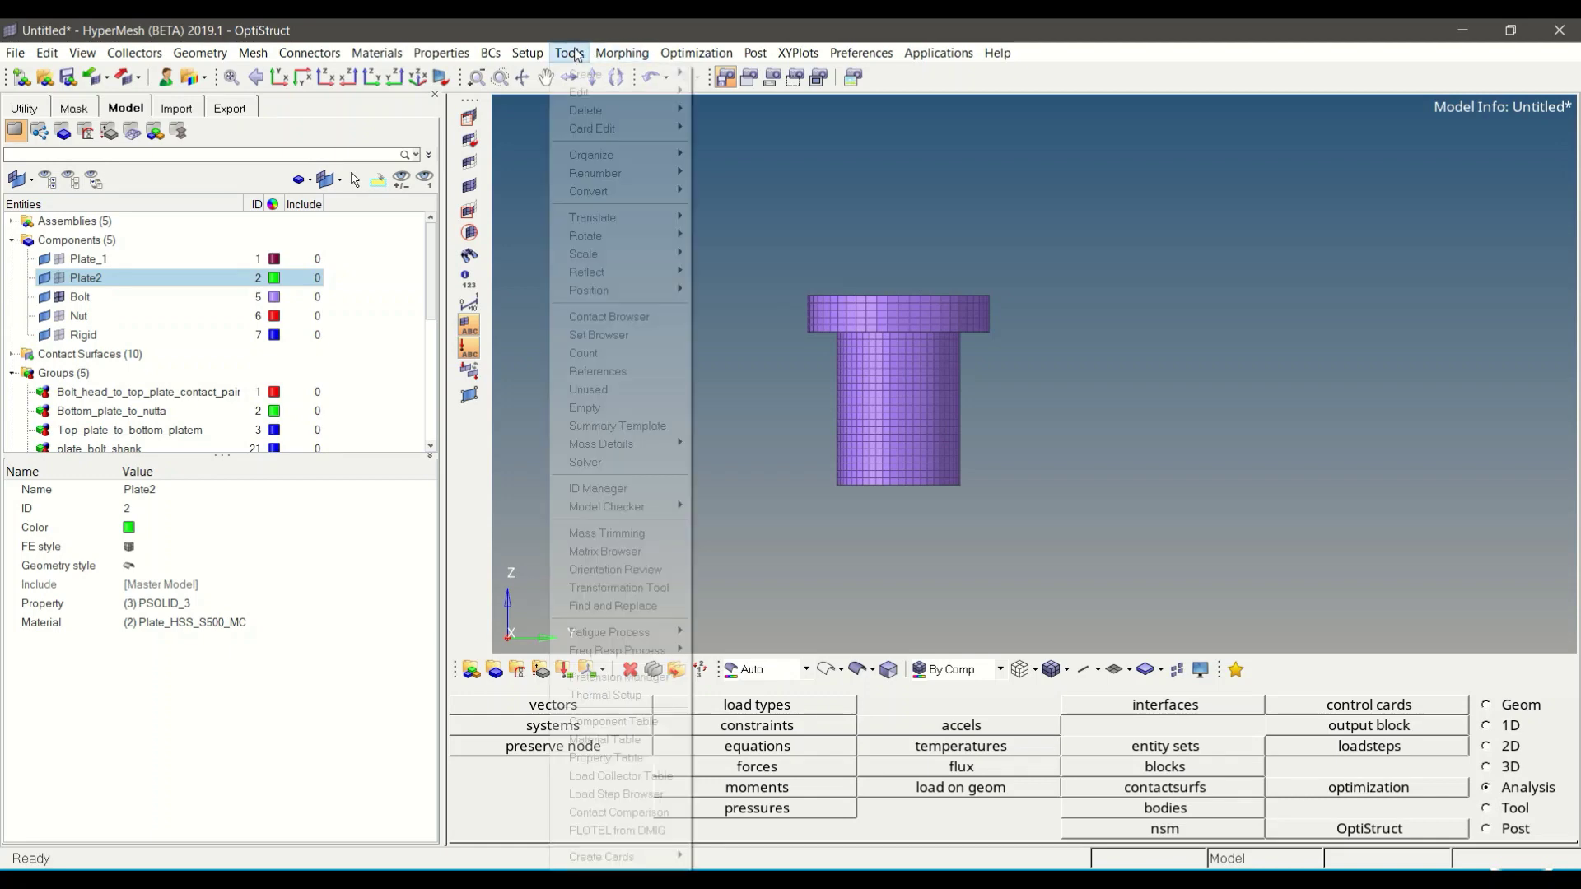
{"action": "left_click", "coordinate": [629, 684]}
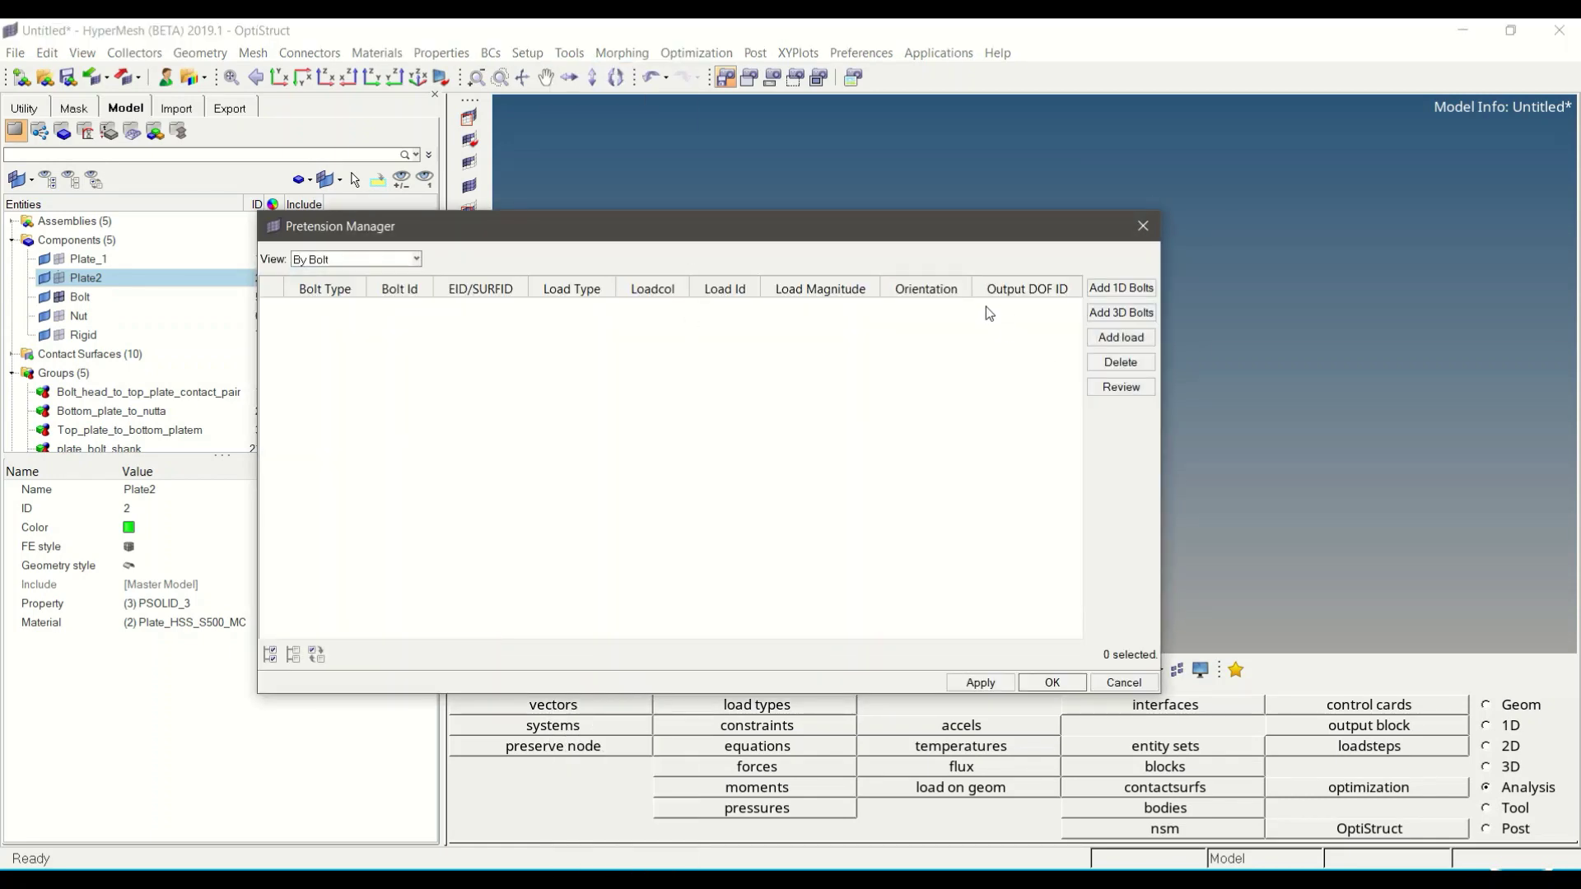
{"action": "left_click", "coordinate": [1113, 321]}
{"action": "left_click", "coordinate": [1139, 352]}
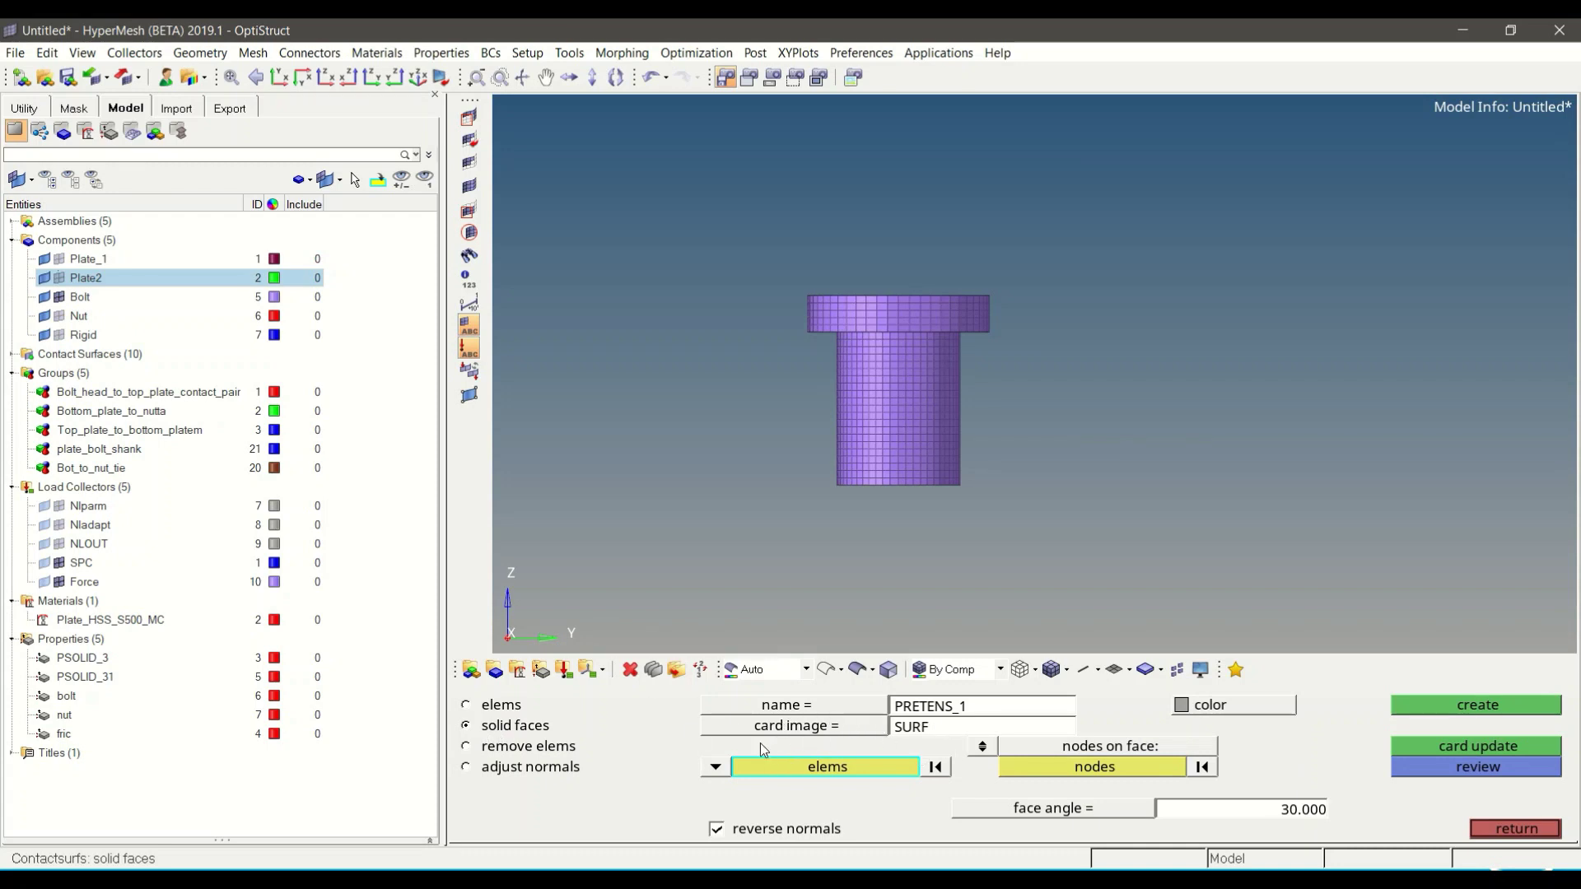
Create surface PRETENS_1 from the solid elements of the bolt head and upper shank, using the nodes across mid-shank as the face.
{"action": "left_click_drag", "start_coordinate": [789, 293], "coordinate": [963, 358], "text": "shift"}
{"action": "left_click_drag", "start_coordinate": [776, 286], "coordinate": [1101, 407], "text": "shift"}
{"action": "left_click", "coordinate": [1095, 766]}
{"action": "scroll", "coordinate": [1028, 543], "scroll_direction": "up", "scroll_amount": 3}
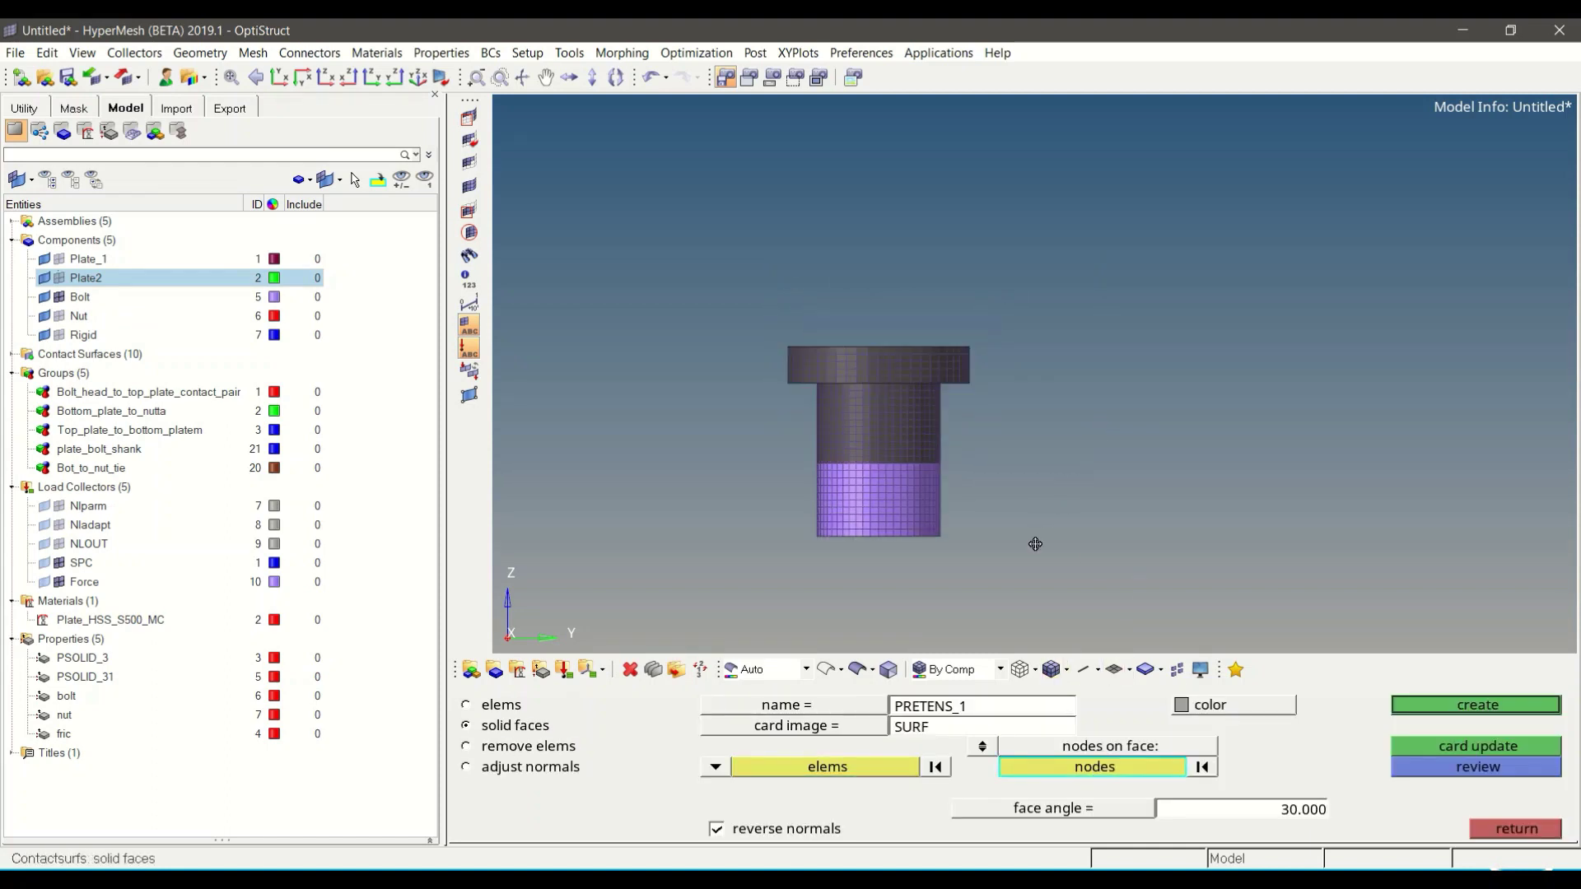
{"action": "left_click_drag", "start_coordinate": [739, 458], "coordinate": [1150, 468], "text": "shift"}
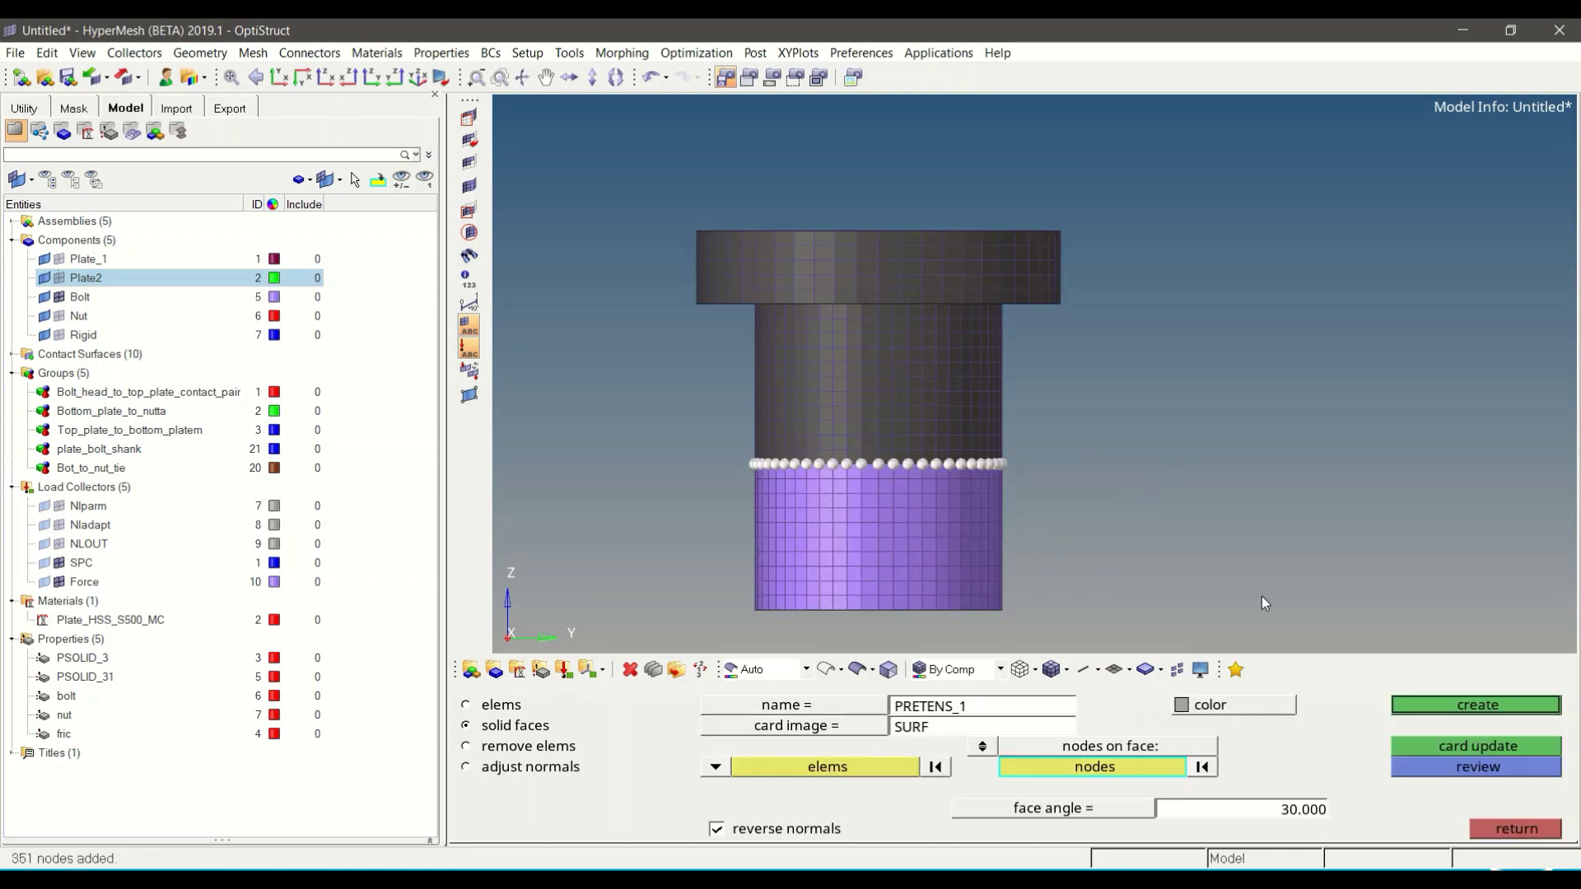
{"action": "left_click", "coordinate": [1416, 705]}
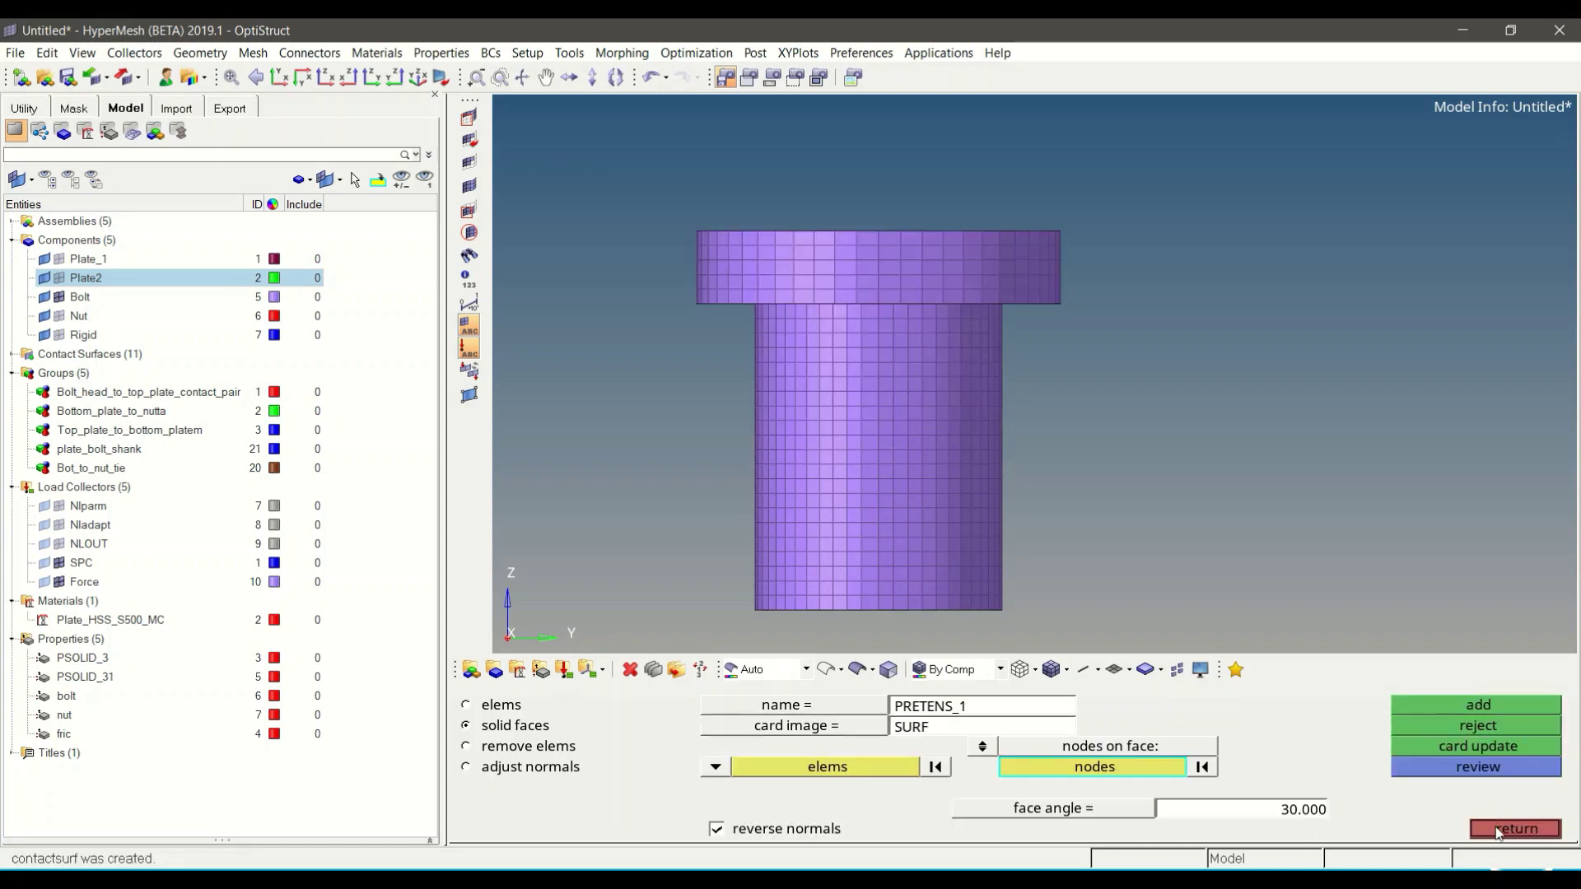
{"action": "left_click", "coordinate": [1496, 828]}
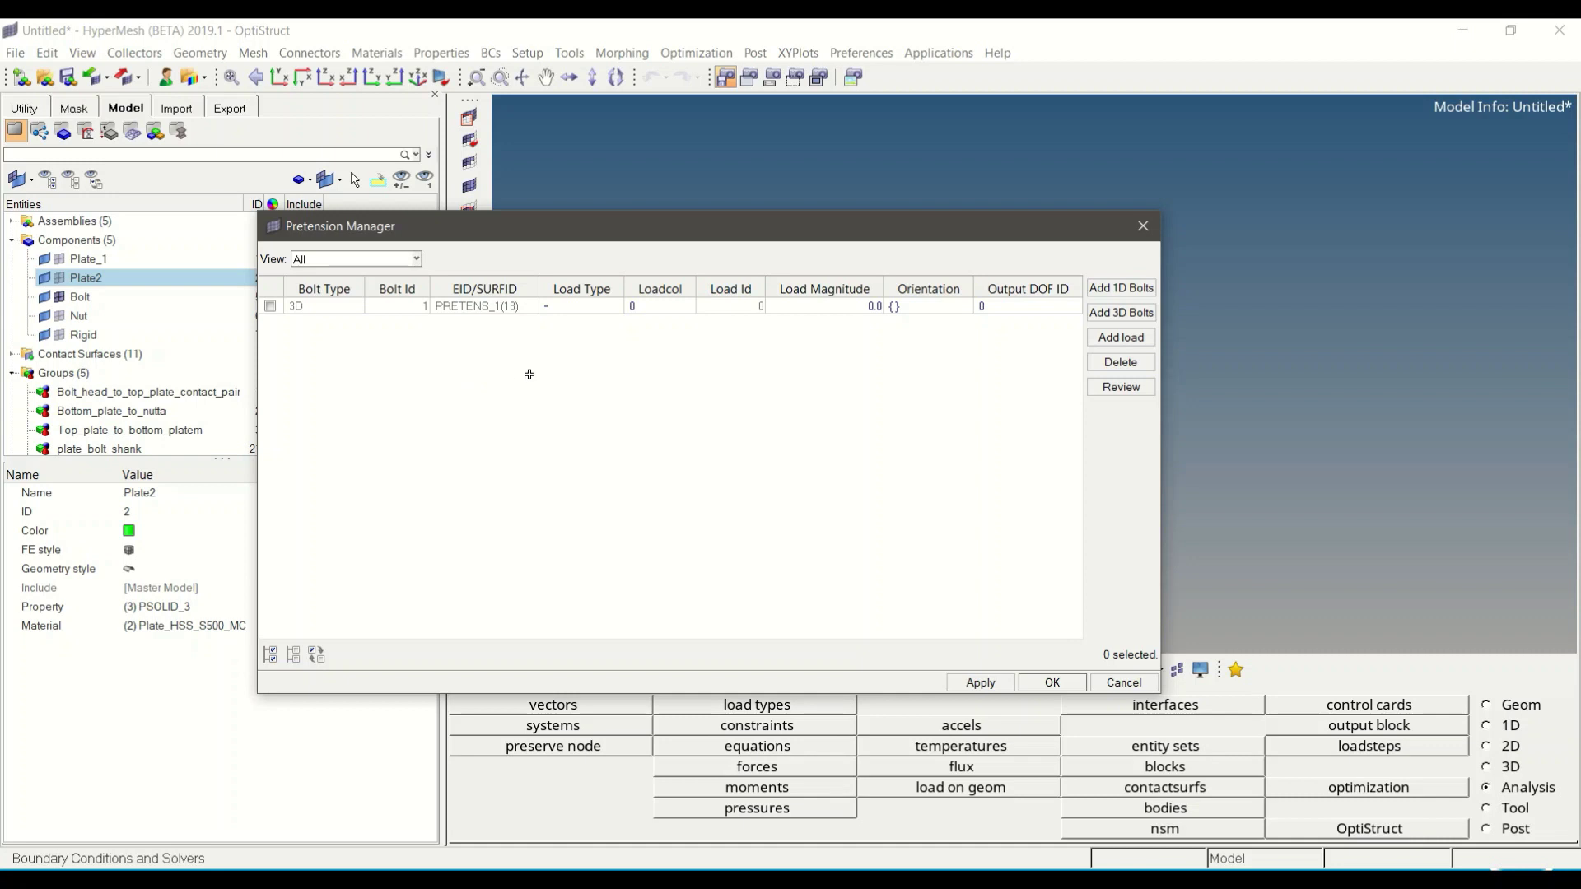
Set the 3D bolt's load type to Force and create a new load collector for its pretension load.
{"action": "left_click", "coordinate": [575, 311]}
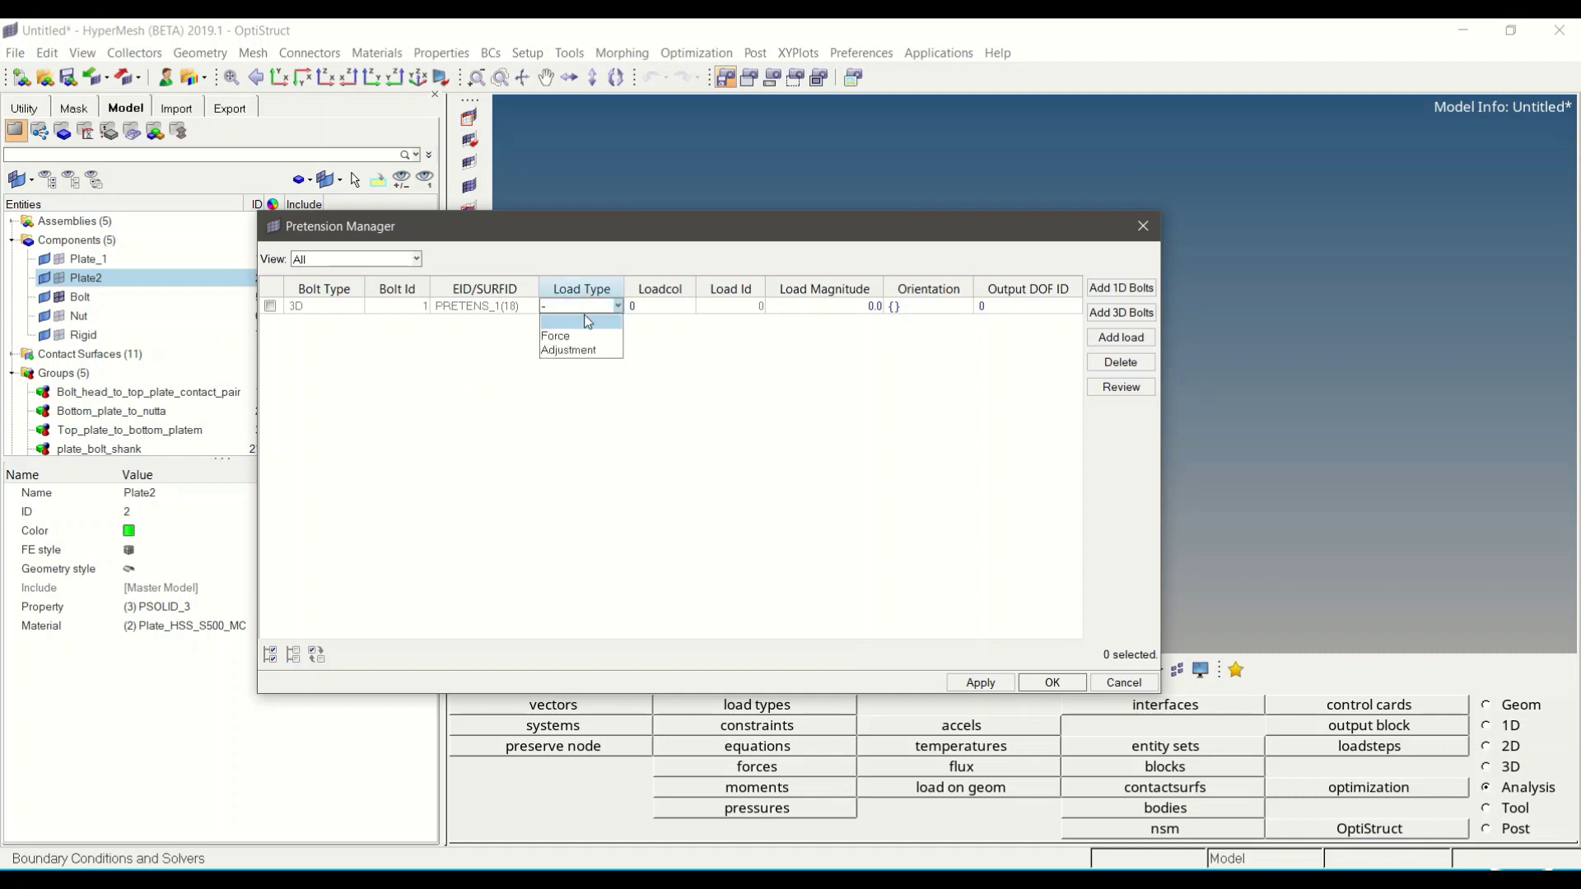
{"action": "left_click", "coordinate": [579, 335]}
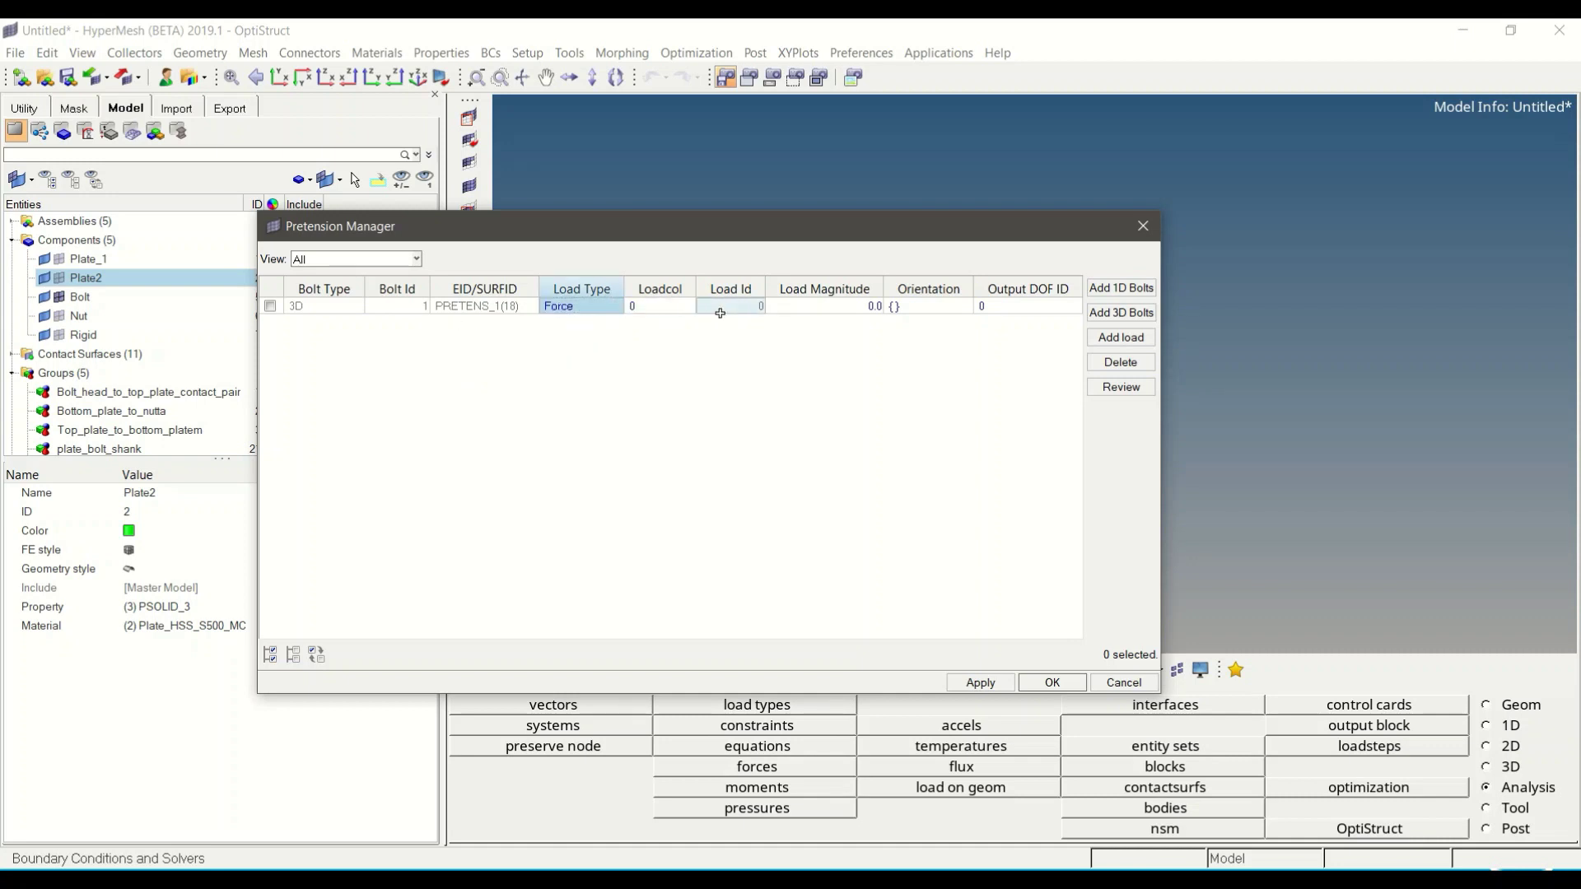
{"action": "left_click", "coordinate": [653, 307]}
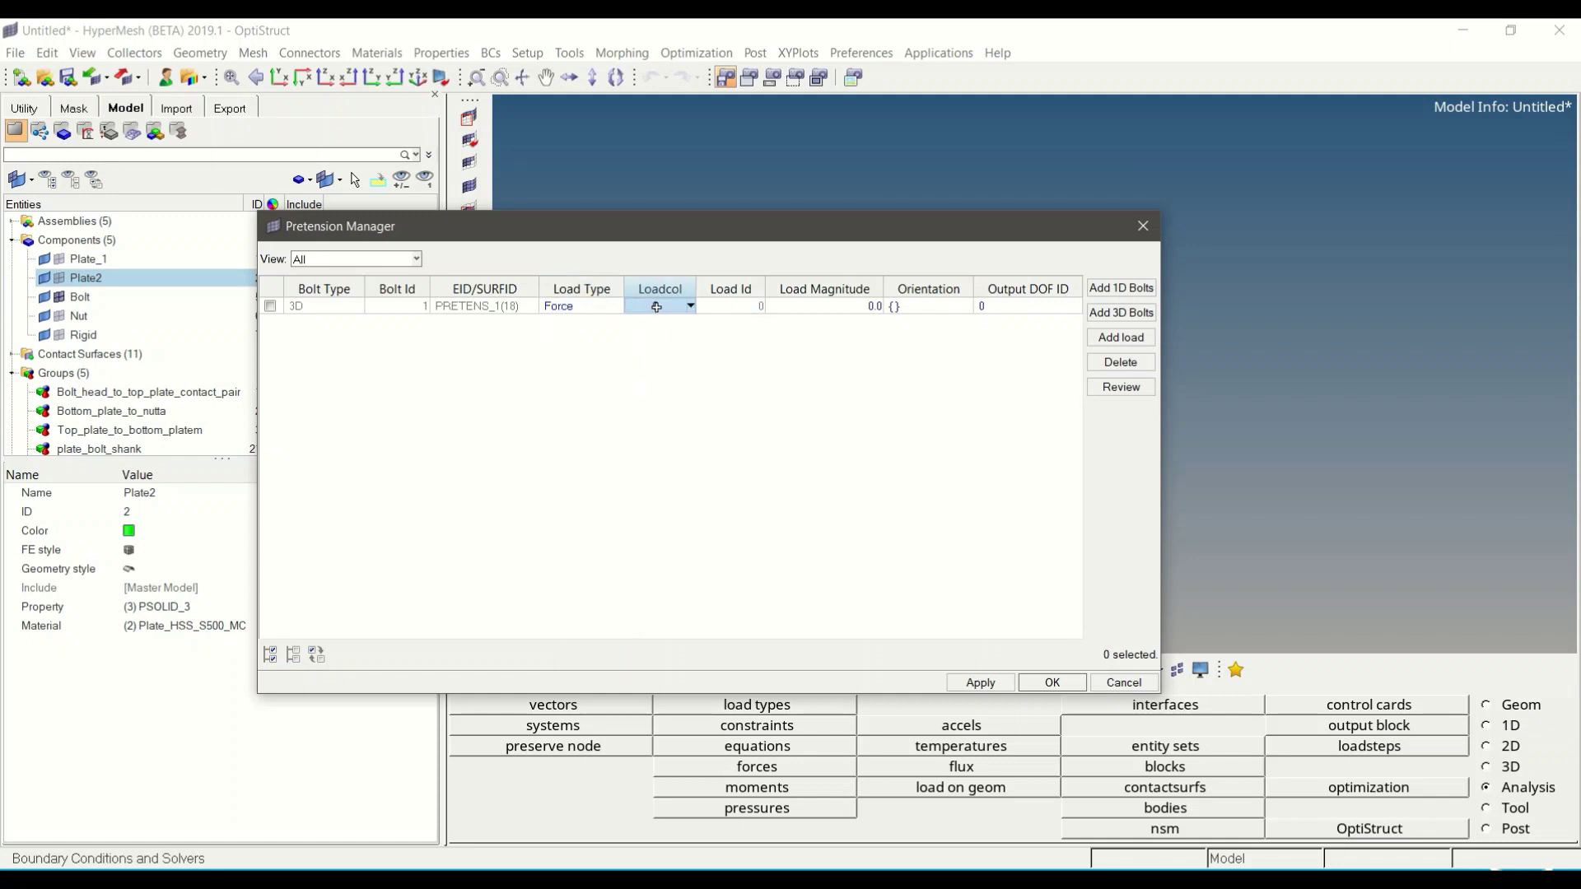
{"action": "left_click", "coordinate": [656, 307]}
{"action": "left_click", "coordinate": [663, 349]}
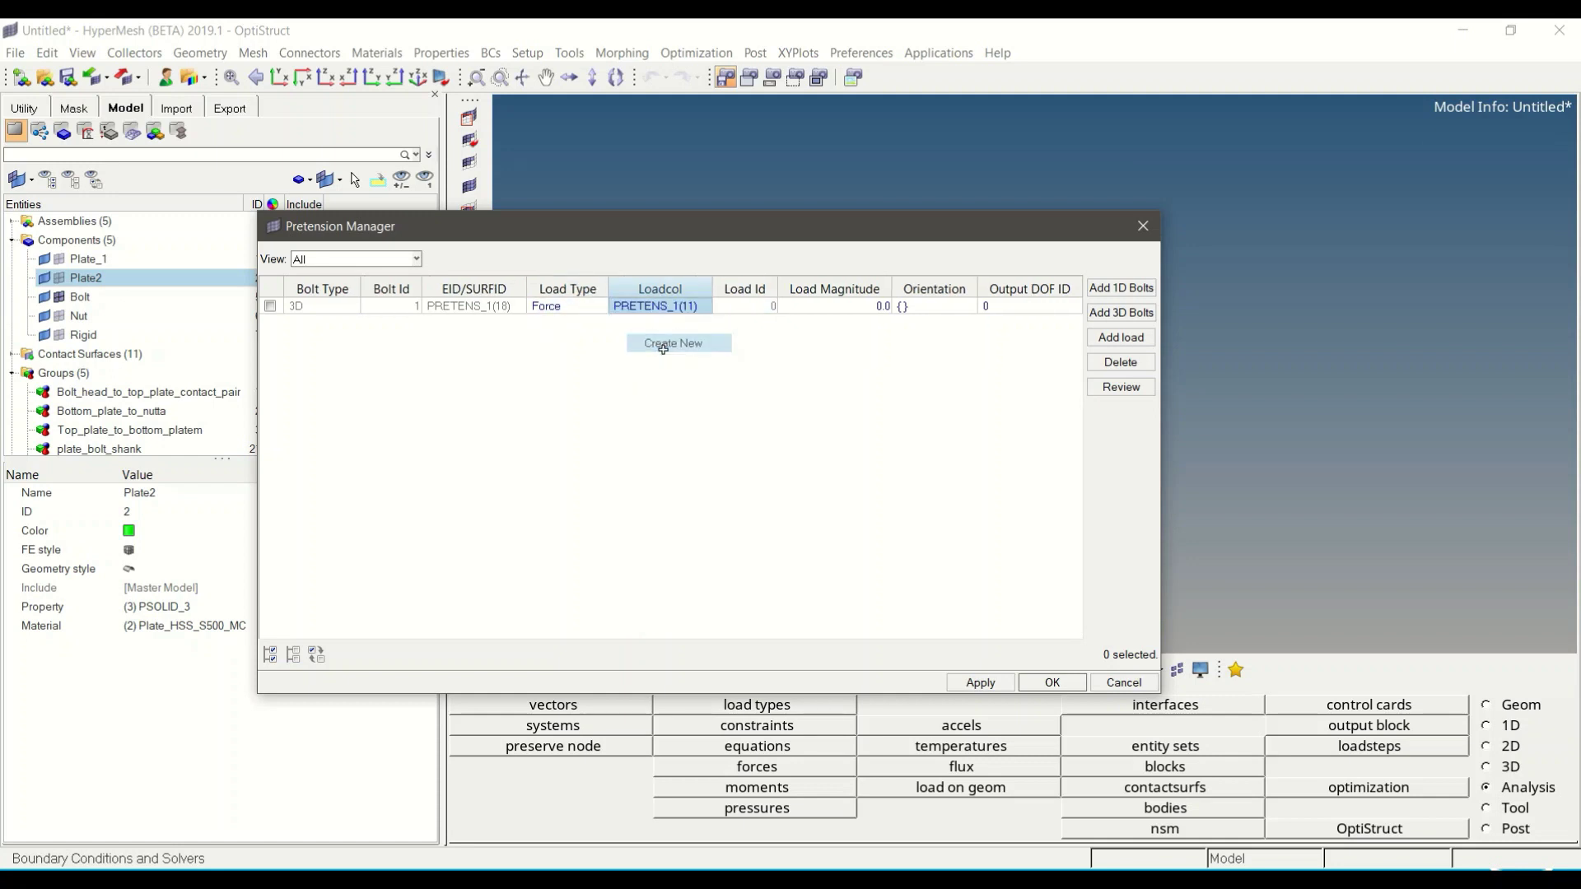
Set the bolt's pretension load magnitude to 5000 and accept the Pretension Manager definition.
{"action": "left_click", "coordinate": [838, 305]}
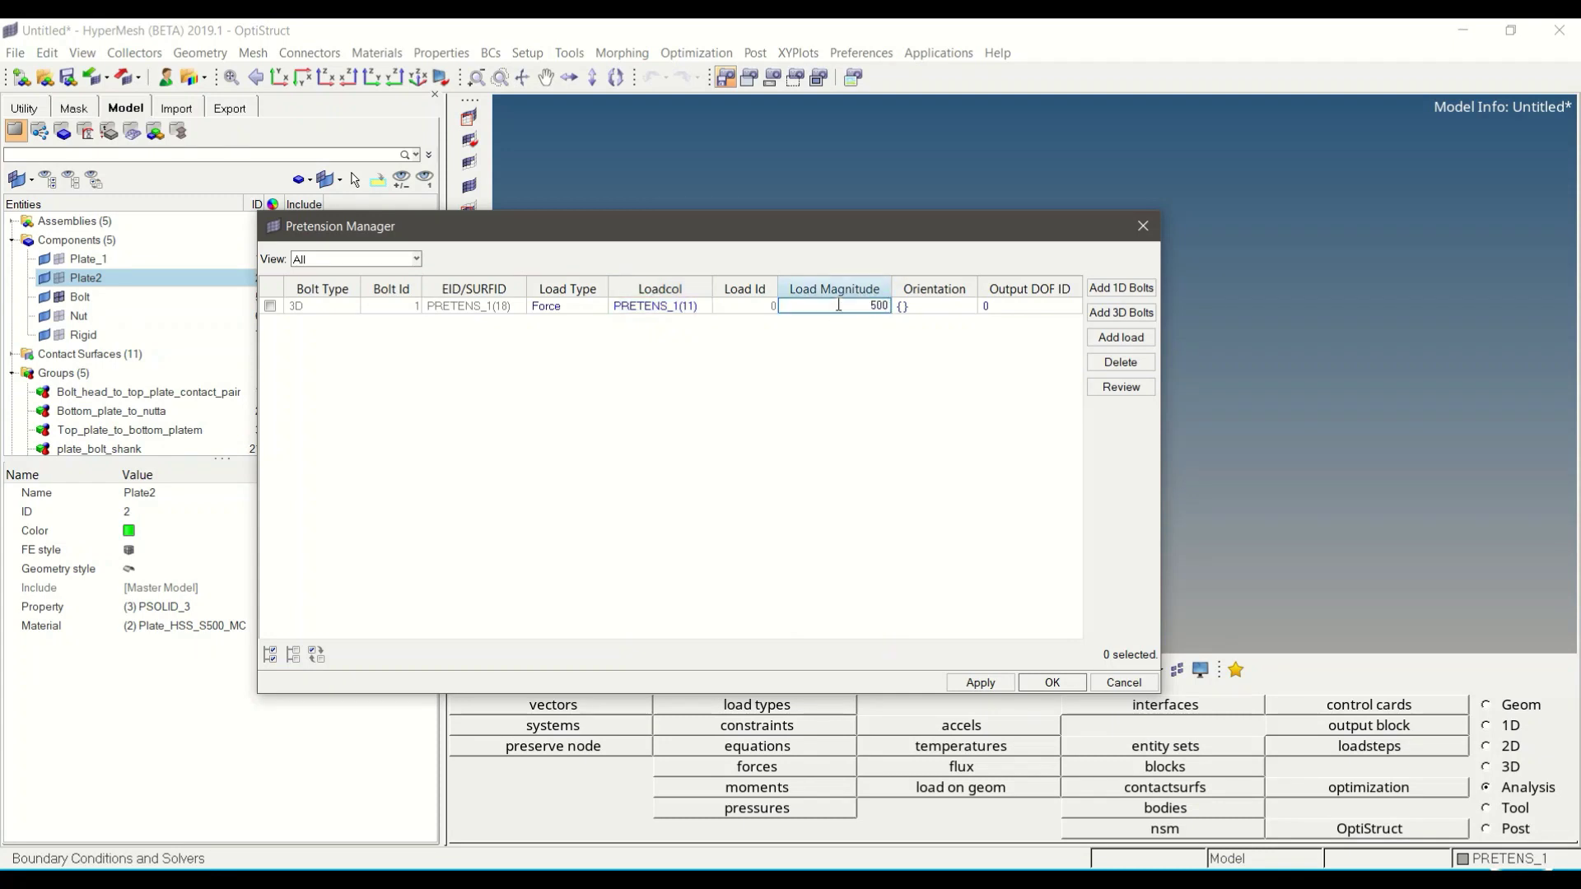
{"action": "double_click", "coordinate": [838, 305]}
{"action": "key", "text": "Return"}
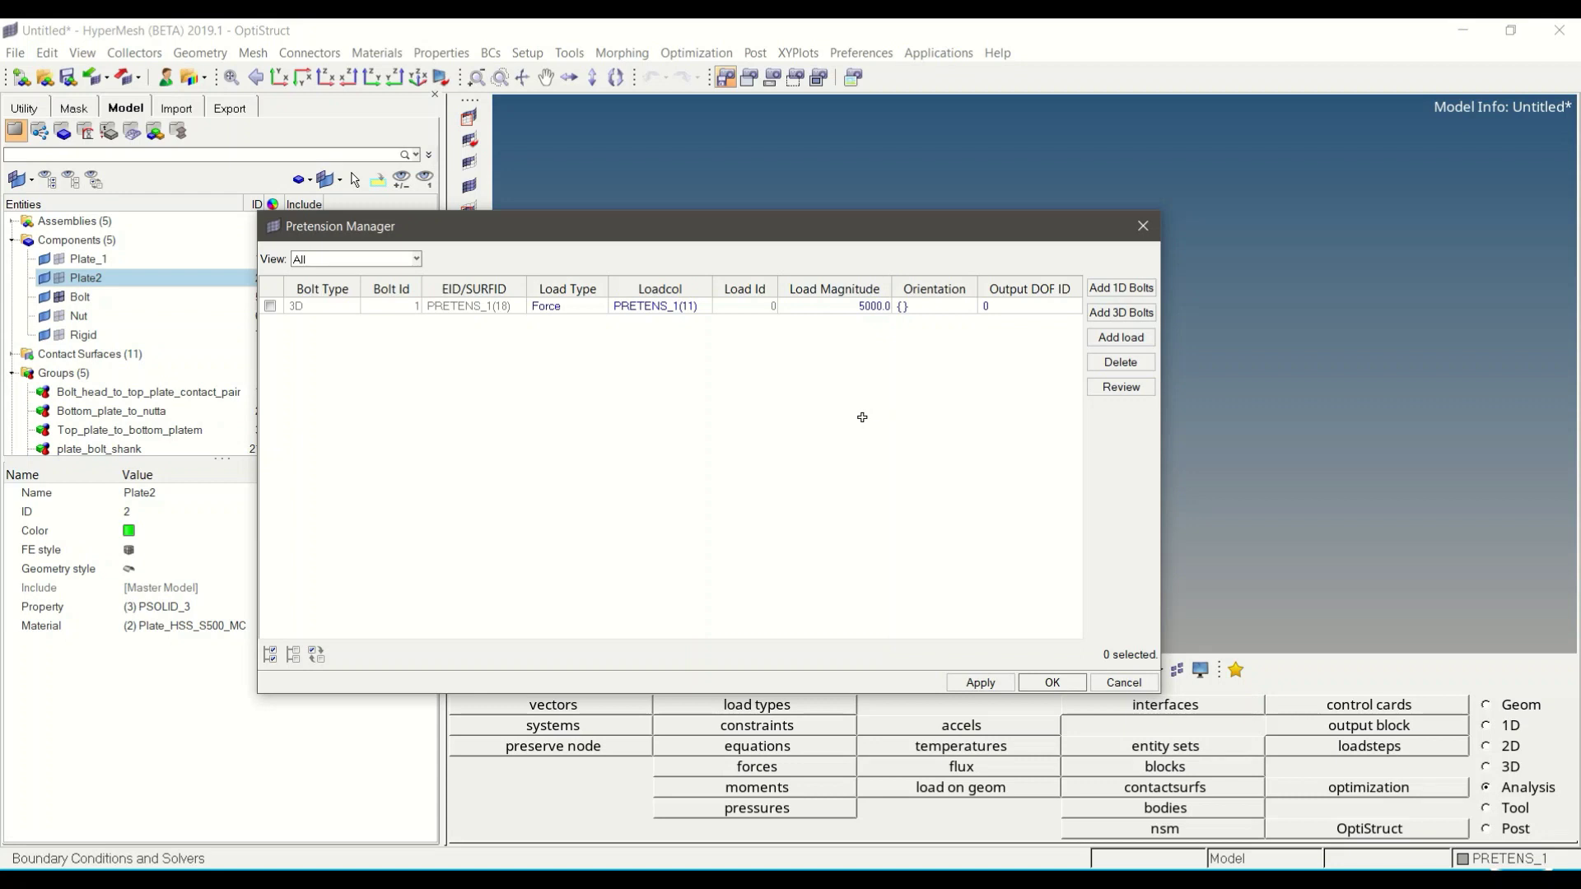
{"action": "left_click", "coordinate": [1044, 683]}
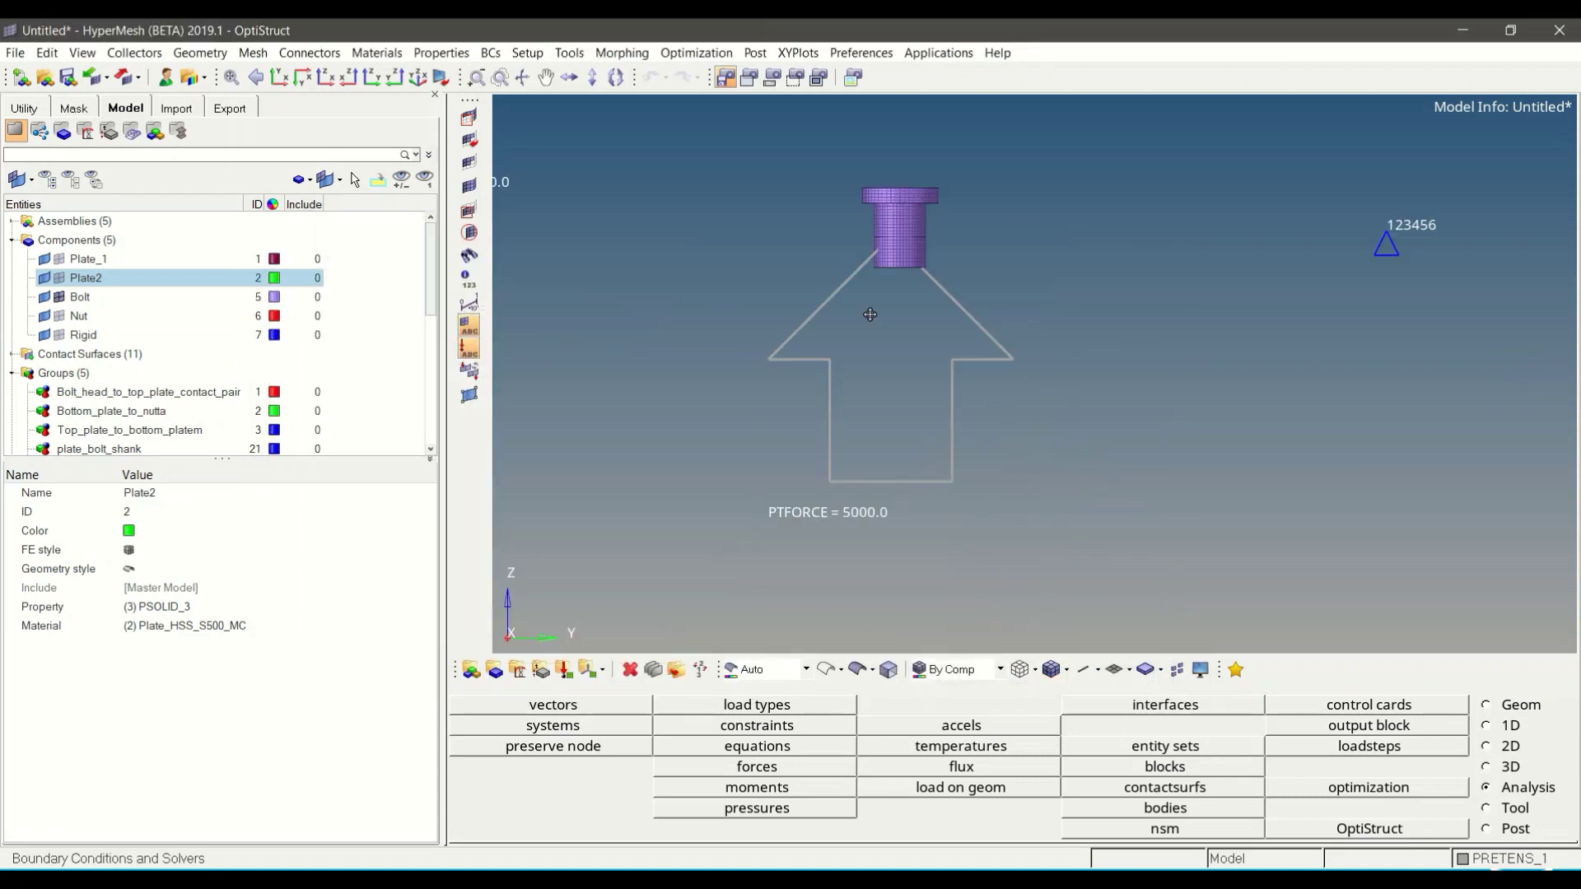
Display the Plate_1, Plate2, Nut and Rigid meshes again and view the complete bolted assembly with its loads.
{"action": "scroll", "coordinate": [807, 560], "scroll_direction": "down", "scroll_amount": 4}
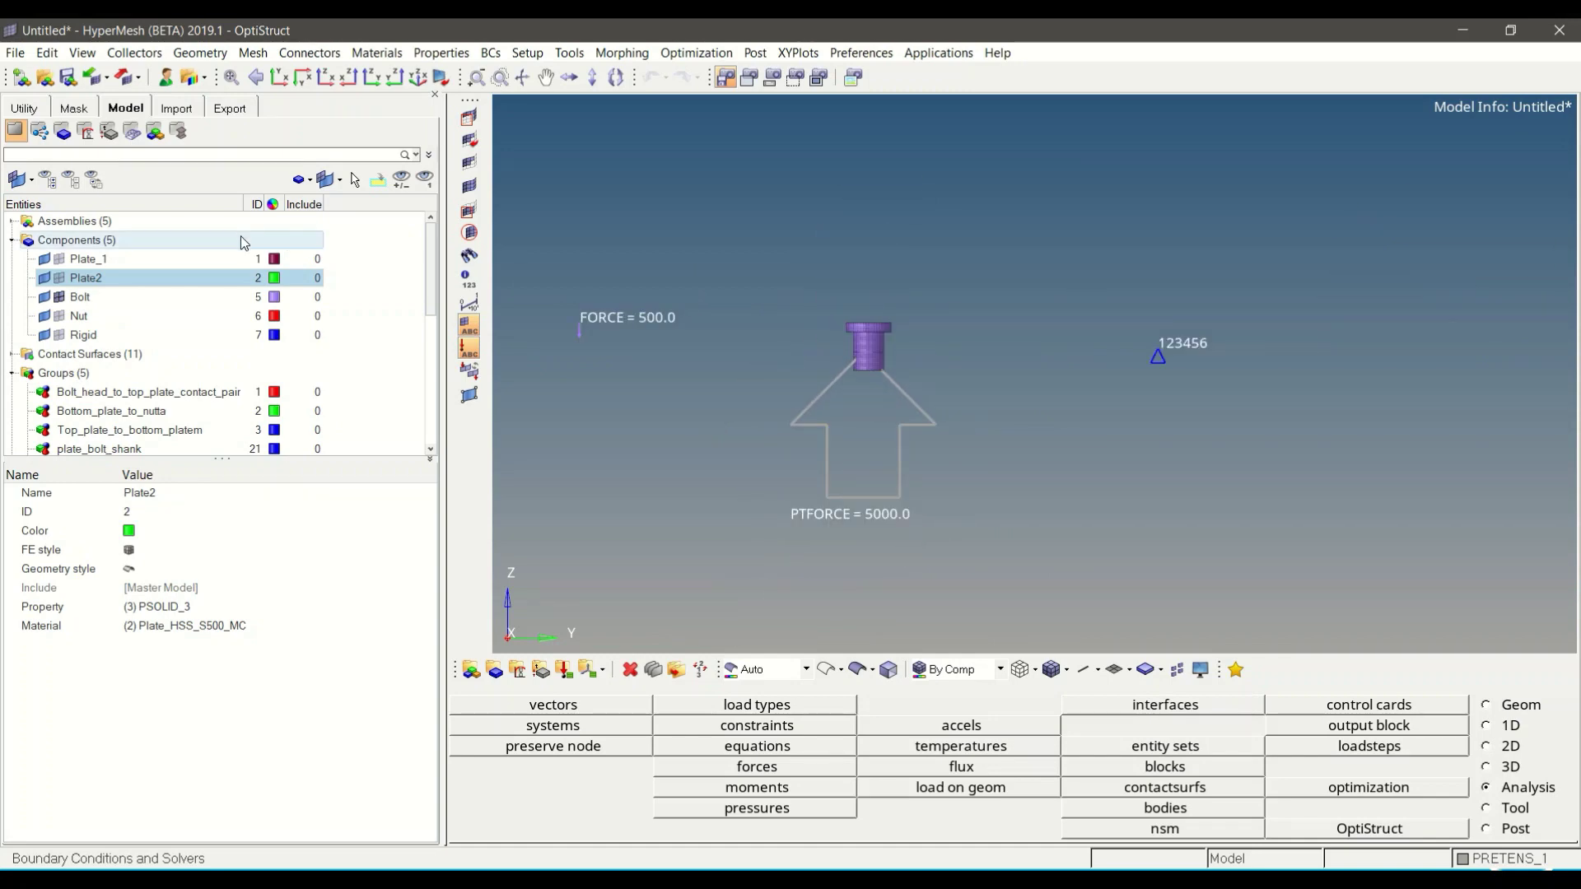
{"action": "left_click", "coordinate": [60, 259]}
{"action": "left_click", "coordinate": [59, 277]}
{"action": "left_click", "coordinate": [59, 315]}
{"action": "left_click", "coordinate": [59, 335]}
{"action": "left_click_drag", "start_coordinate": [897, 444], "coordinate": [1051, 348], "text": "ctrl"}
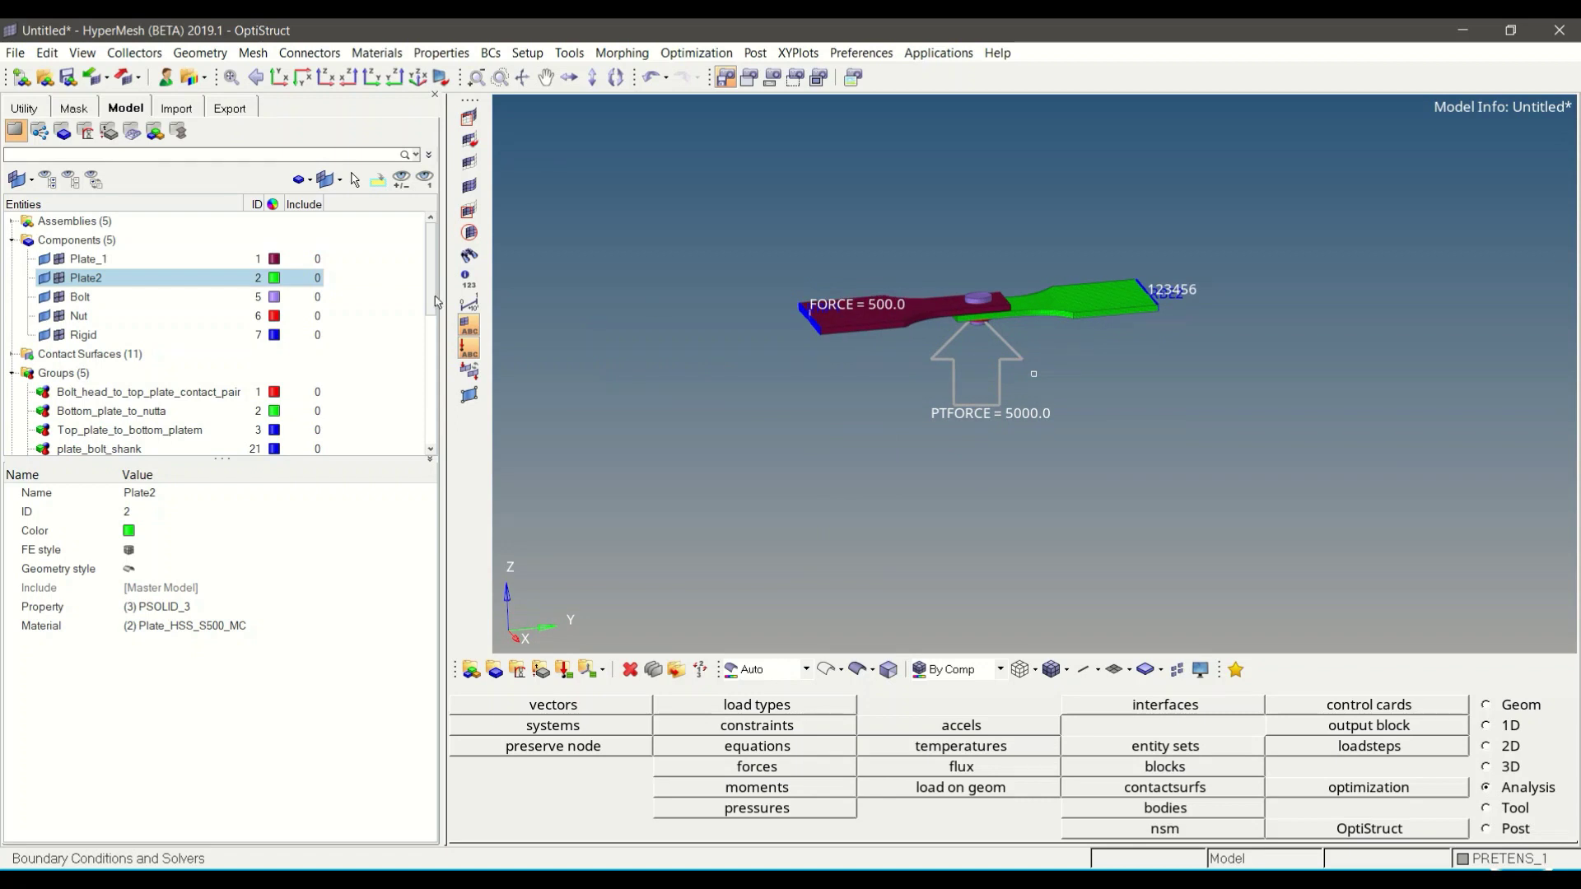
Create a new load step named pretension.
{"action": "left_click", "coordinate": [389, 307]}
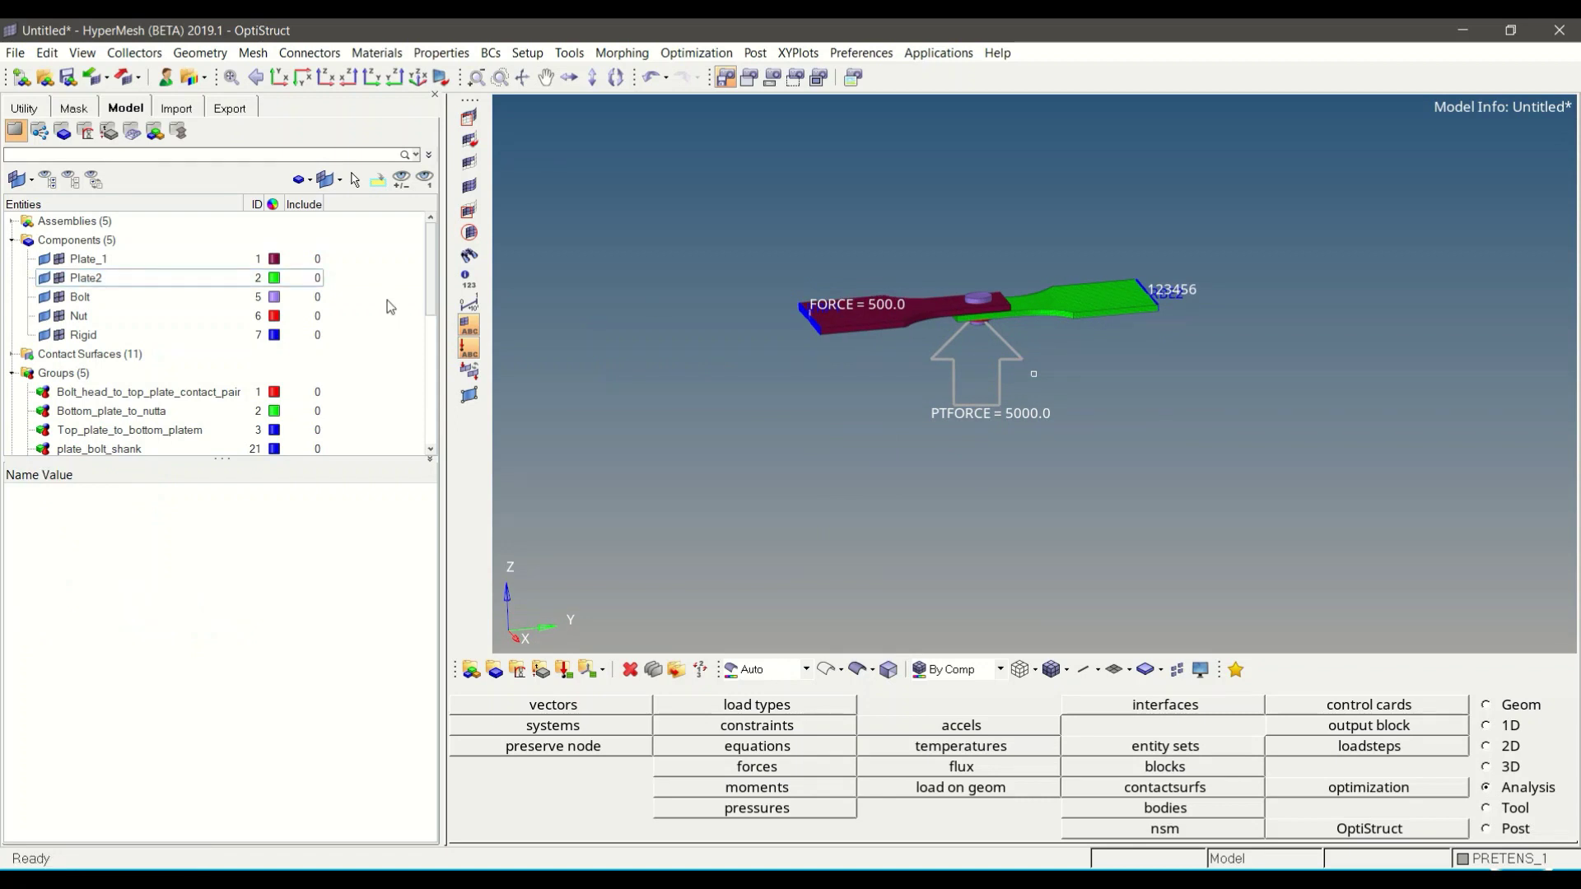
{"action": "right_click", "coordinate": [364, 257]}
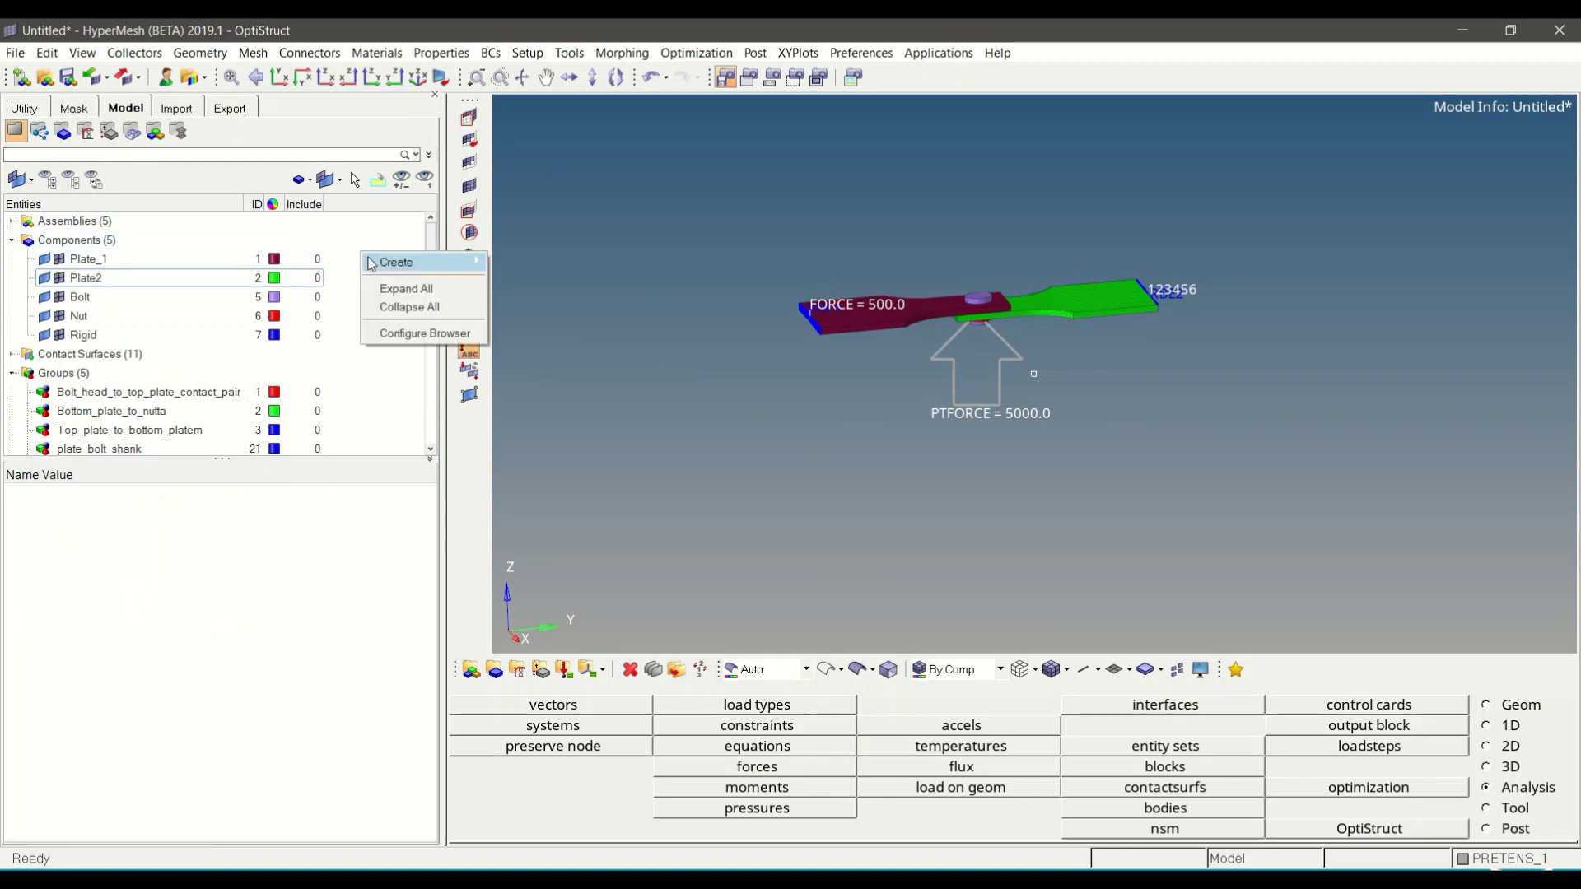
{"action": "mouse_move", "coordinate": [399, 262]}
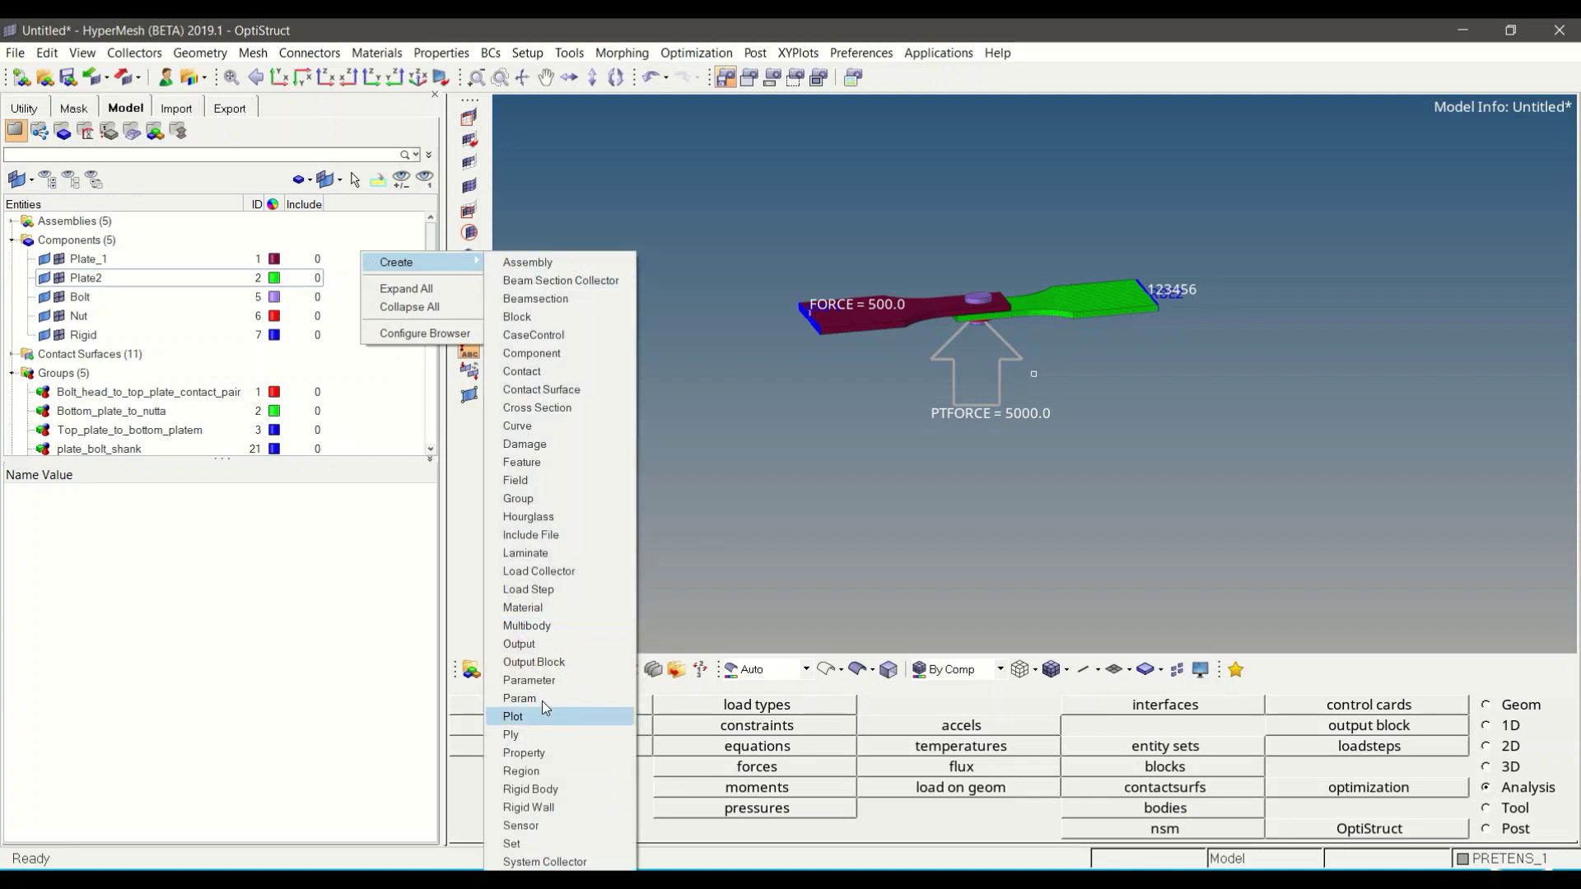
{"action": "left_click", "coordinate": [544, 589]}
{"action": "type", "text": "pretension"}
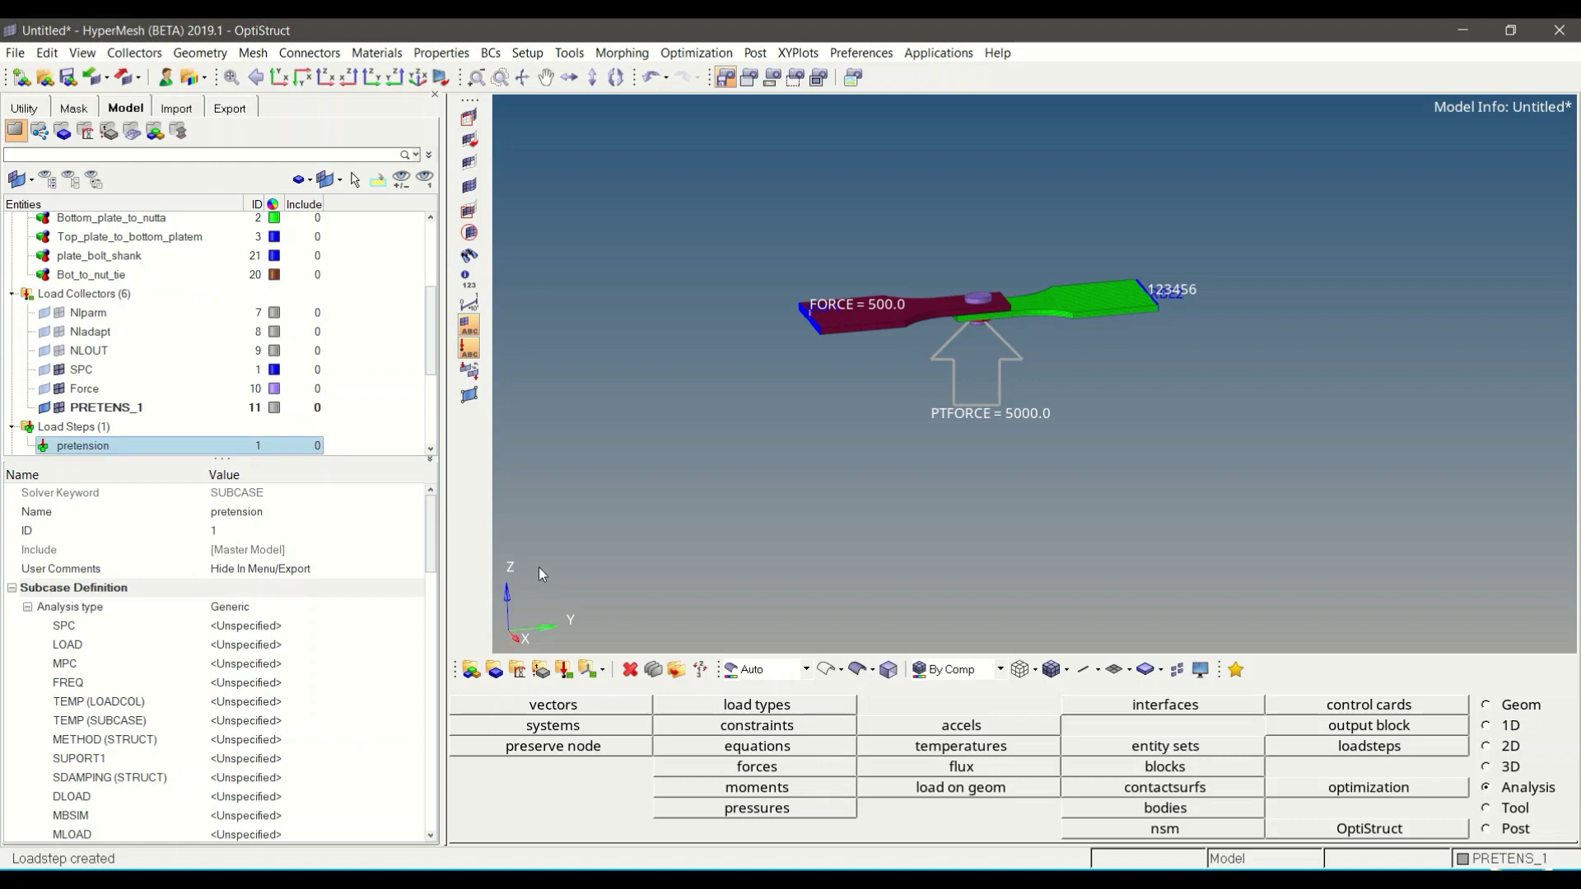
Set the pretension load step's analysis type to Non-linear static.
{"action": "left_click", "coordinate": [218, 609]}
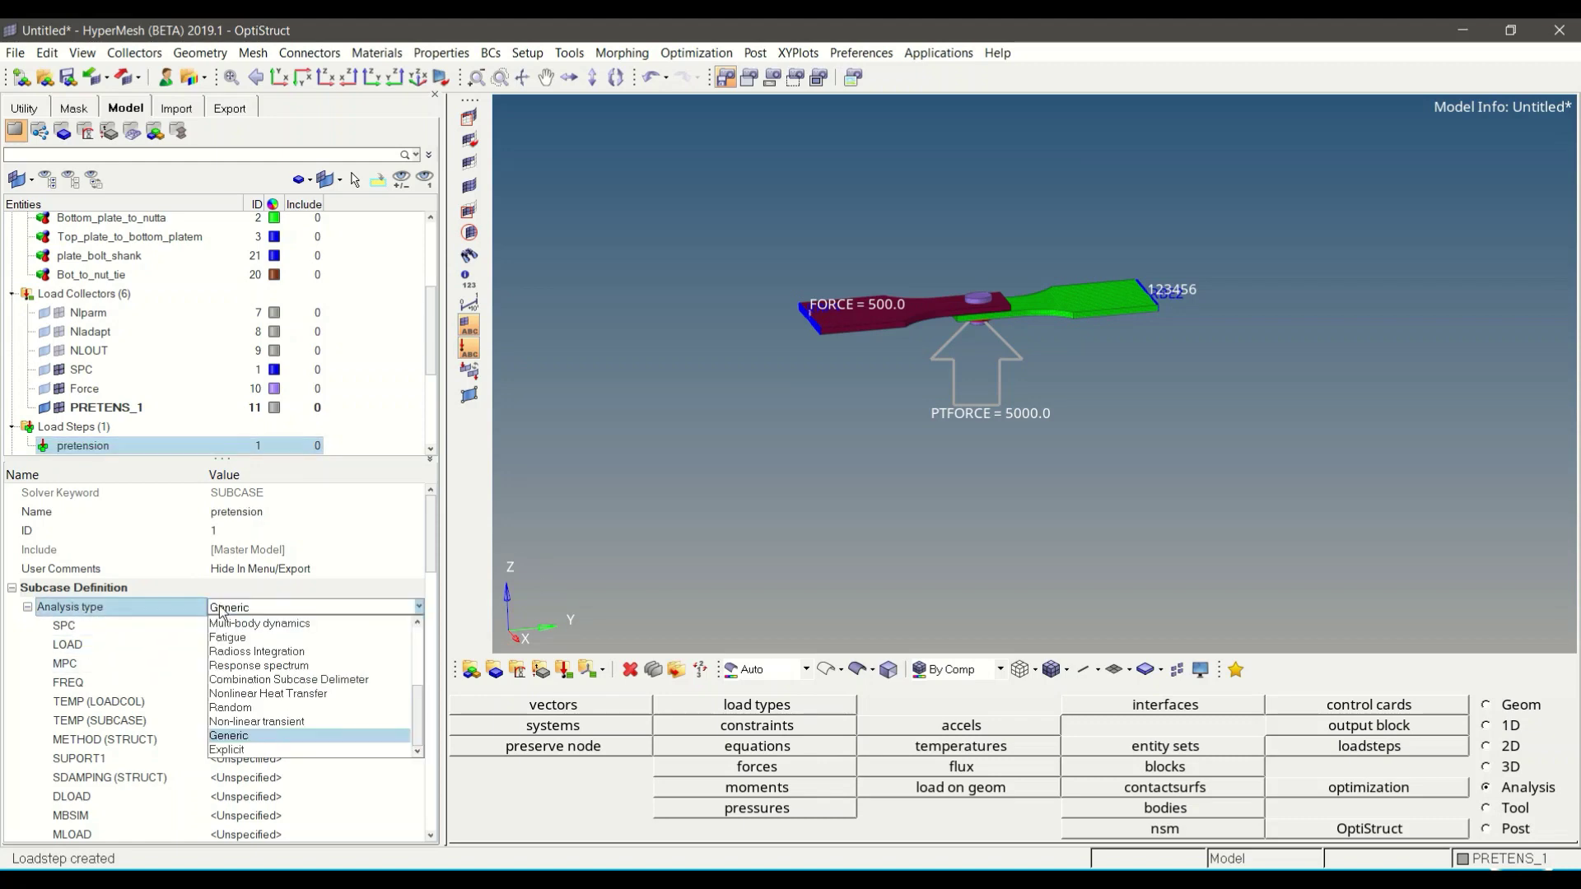
{"action": "left_click", "coordinate": [255, 741]}
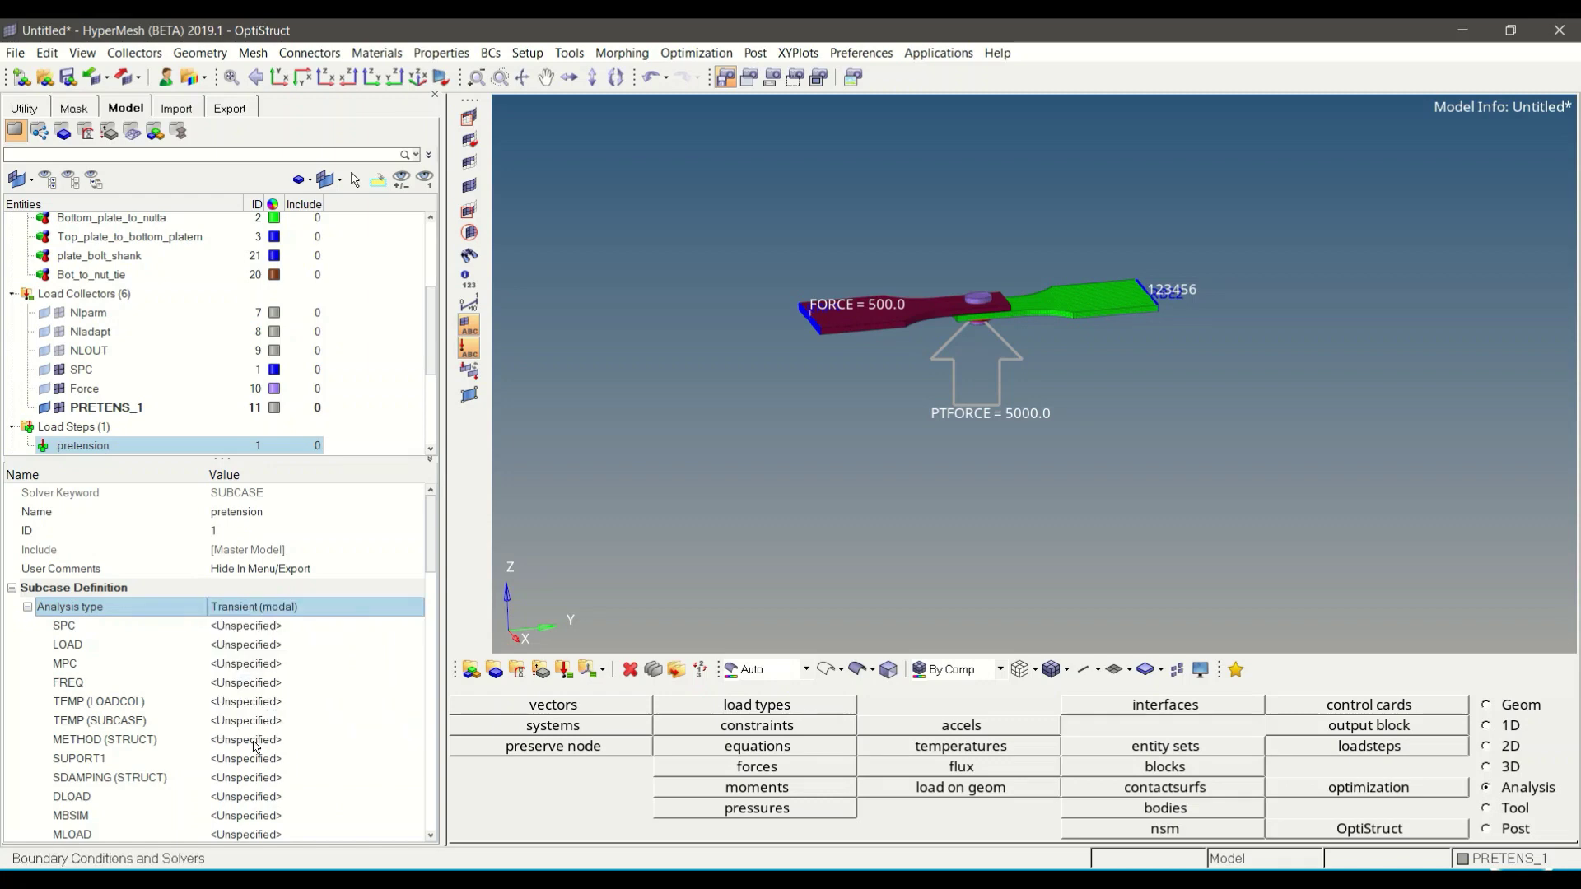
{"action": "left_click", "coordinate": [247, 607]}
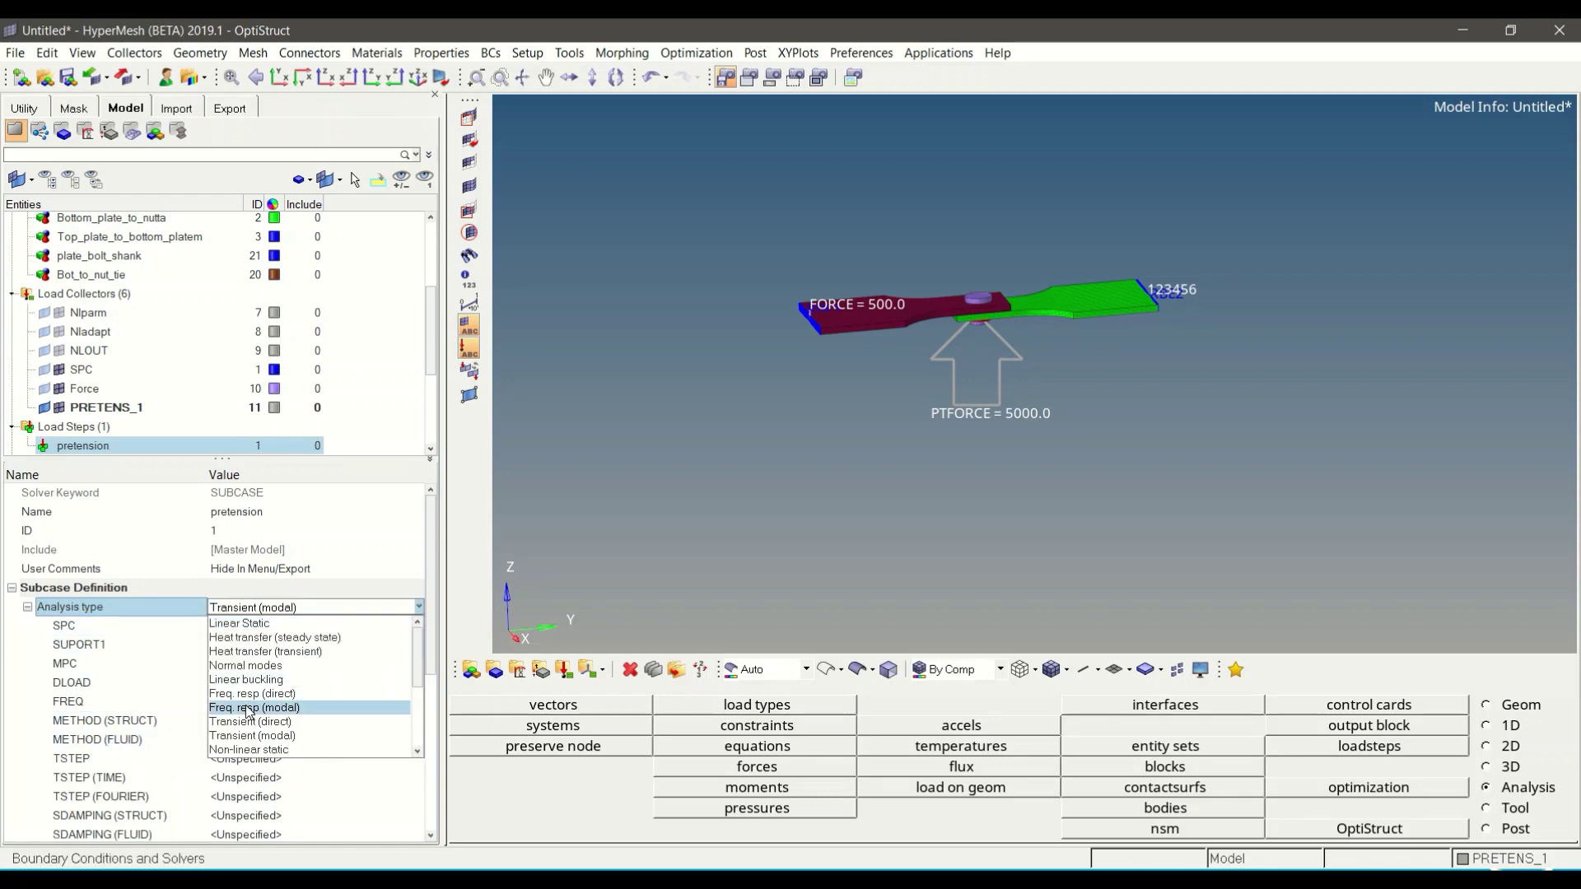
{"action": "left_click", "coordinate": [248, 749]}
Assign the SPC load collector as SPC and Nlparm as NLPARM in the pretension load step.
{"action": "scroll", "coordinate": [76, 516], "scroll_direction": "down", "scroll_amount": 3}
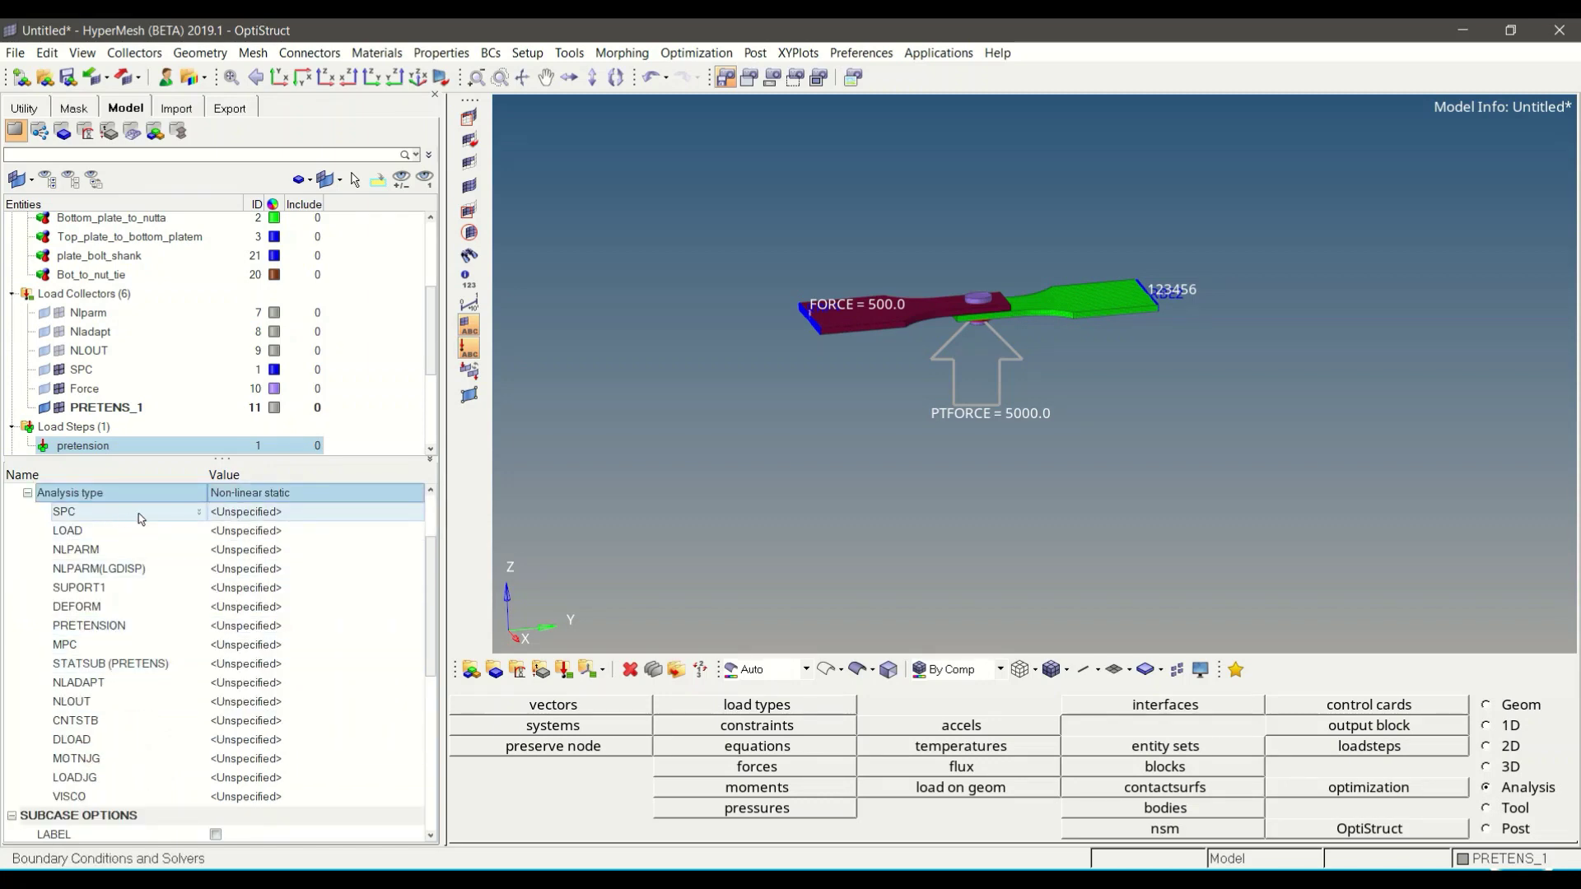
{"action": "left_click", "coordinate": [239, 514]}
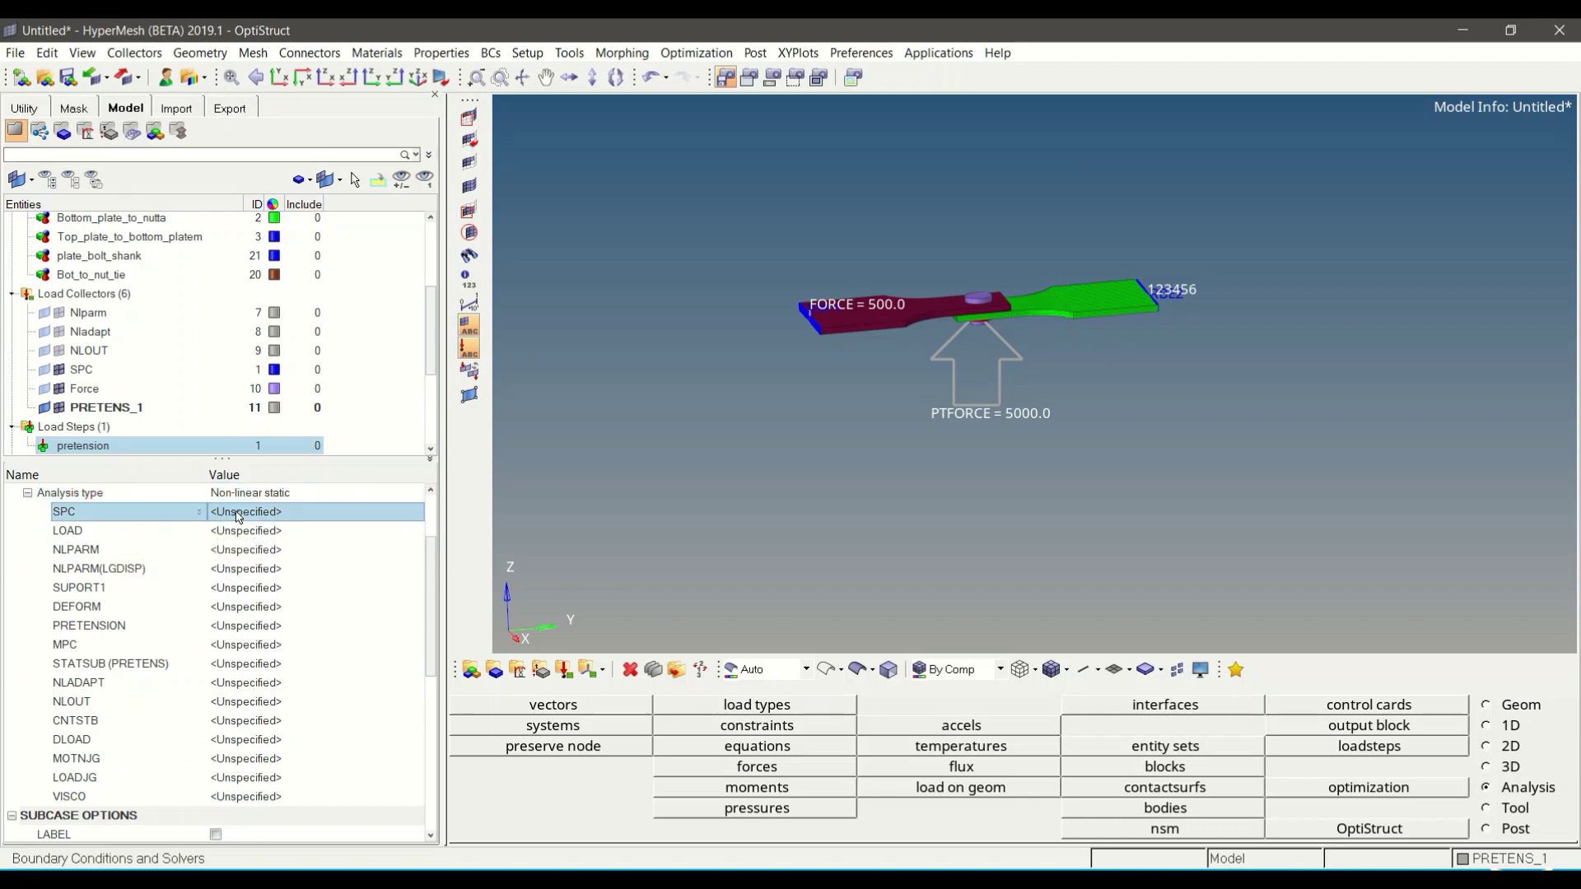
{"action": "left_click", "coordinate": [239, 514]}
{"action": "left_click", "coordinate": [126, 671]}
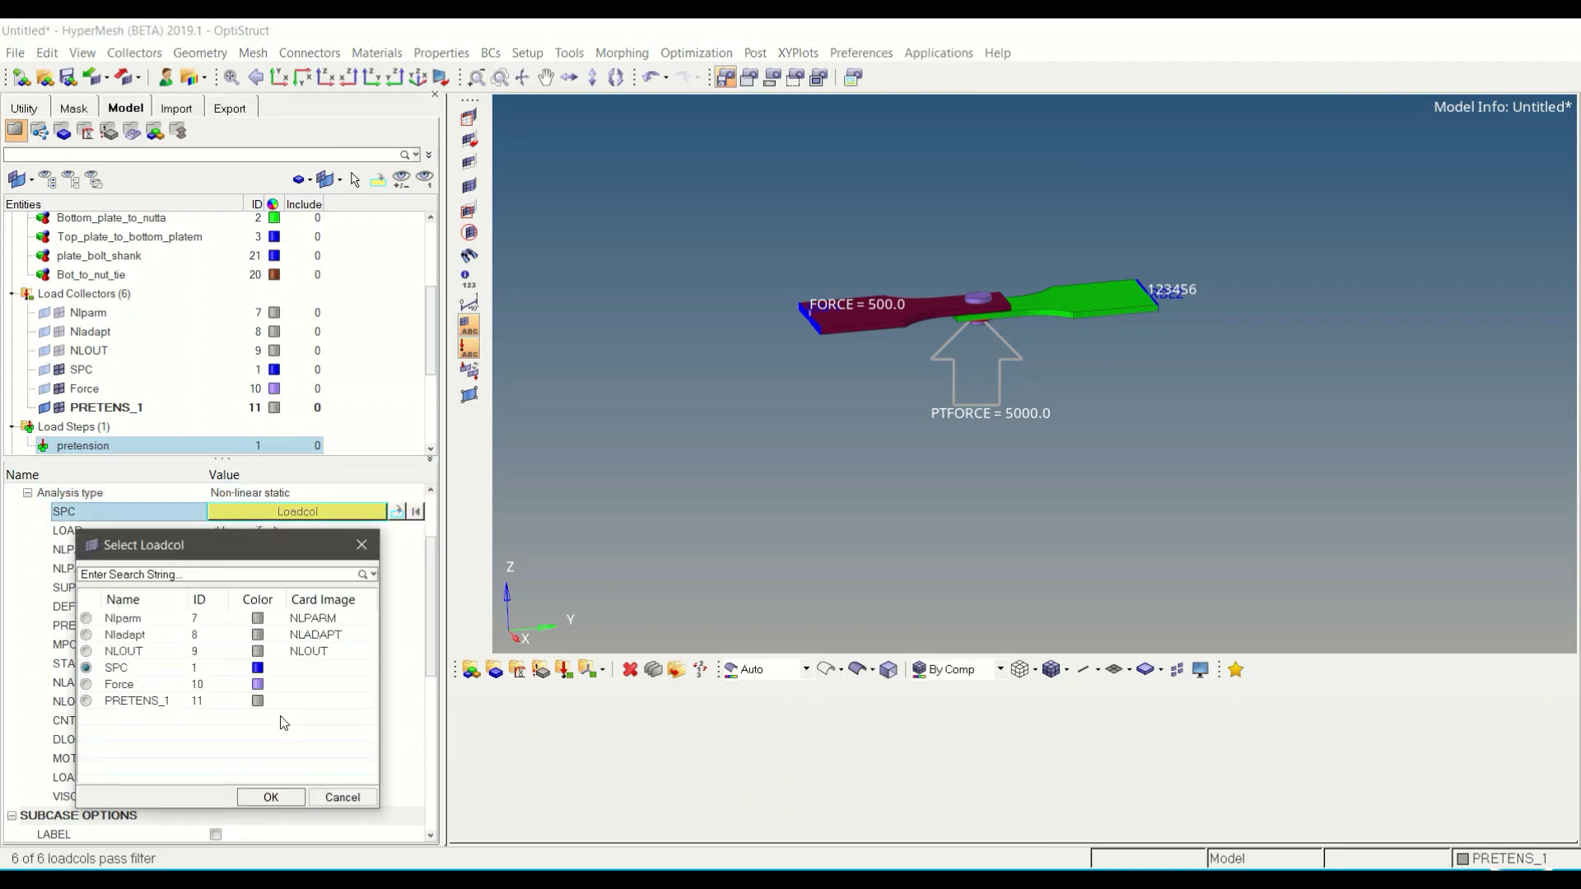
{"action": "left_click", "coordinate": [268, 796]}
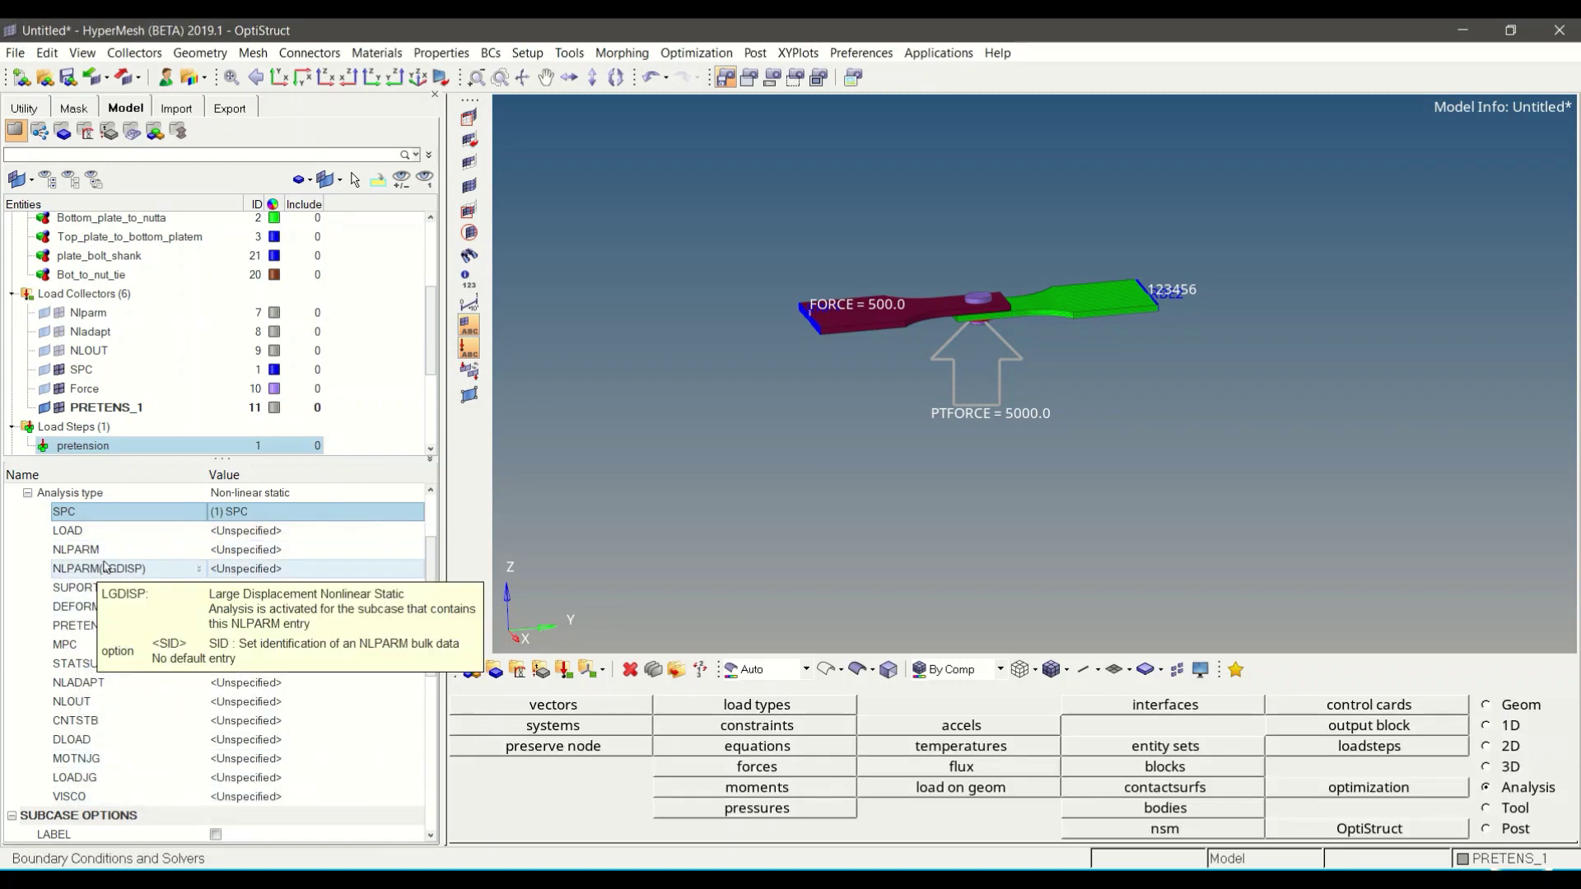
{"action": "left_click", "coordinate": [229, 556]}
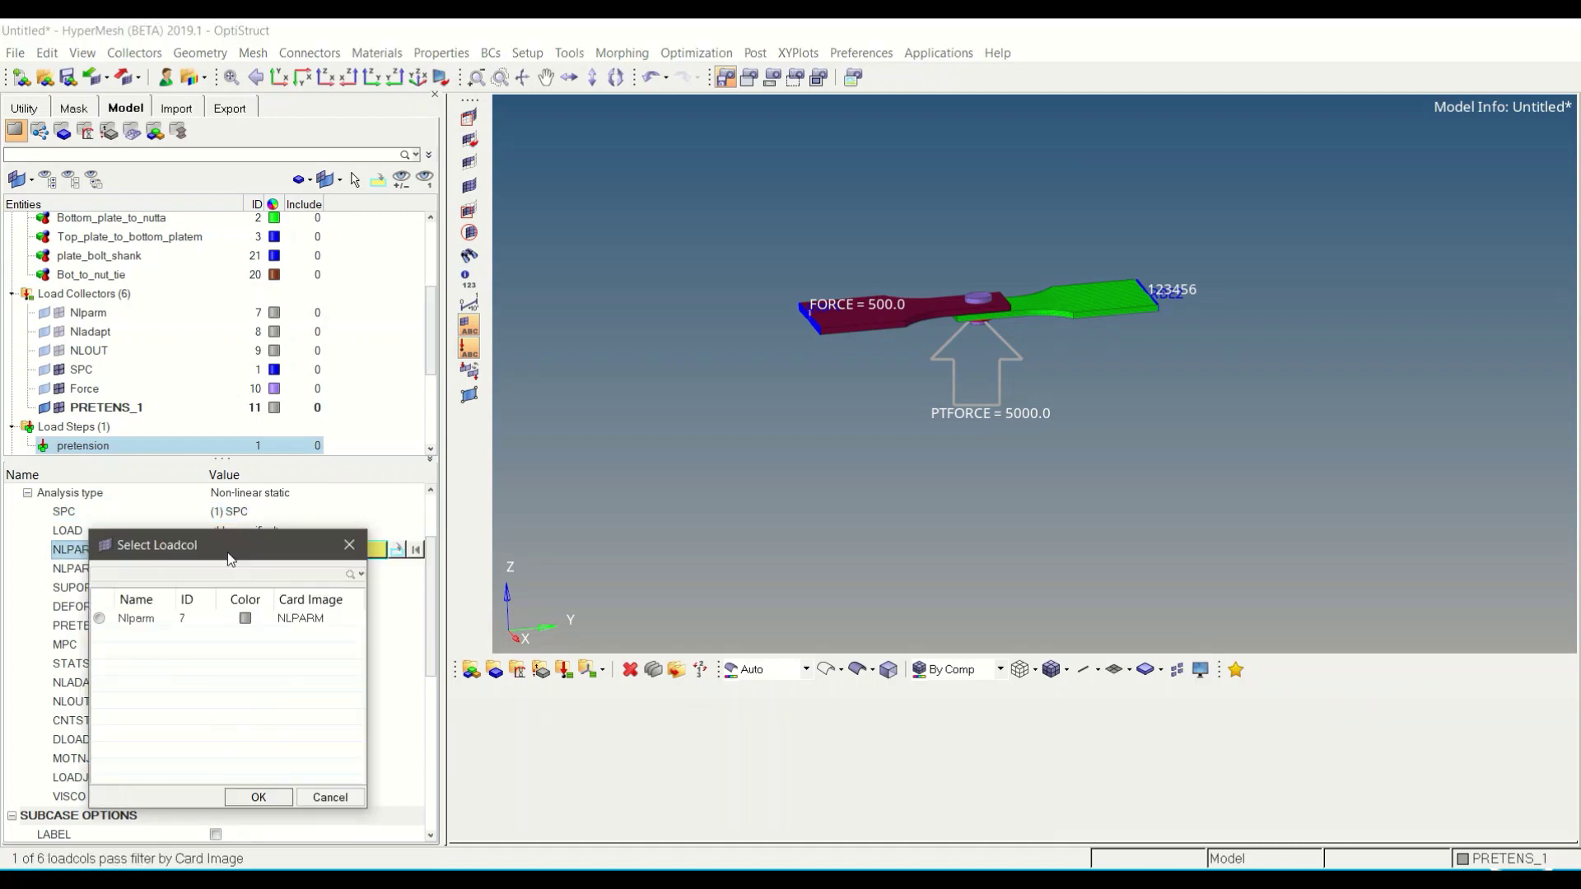
{"action": "left_click", "coordinate": [258, 797]}
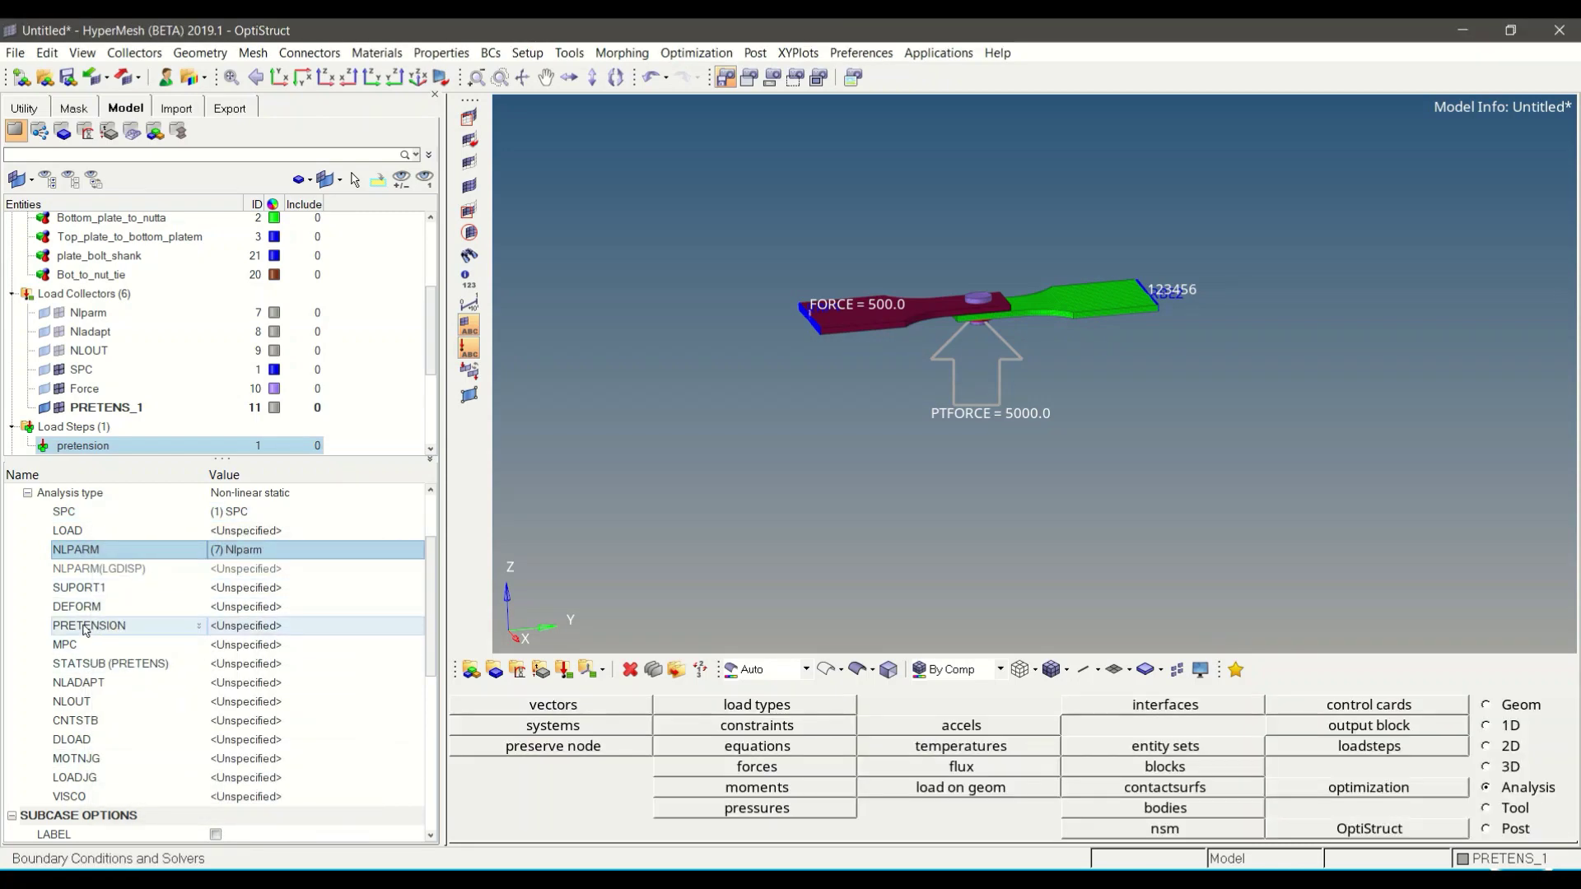
Assign the PRETENS_1 load collector as the PRETENSION load of the pretension load step.
{"action": "left_click", "coordinate": [221, 631]}
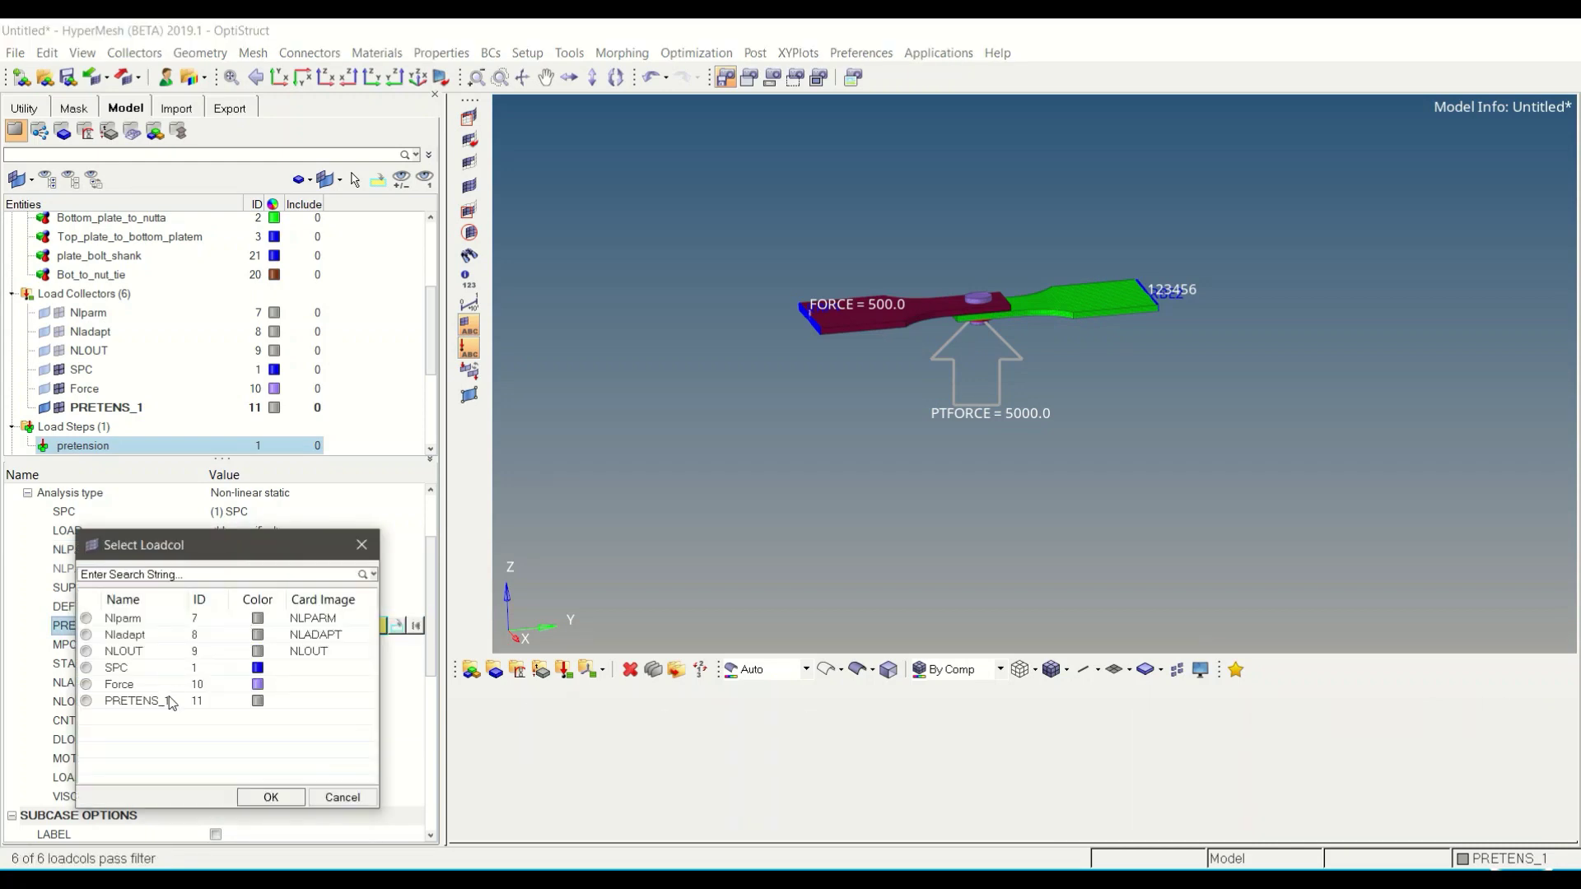
{"action": "left_click", "coordinate": [149, 704]}
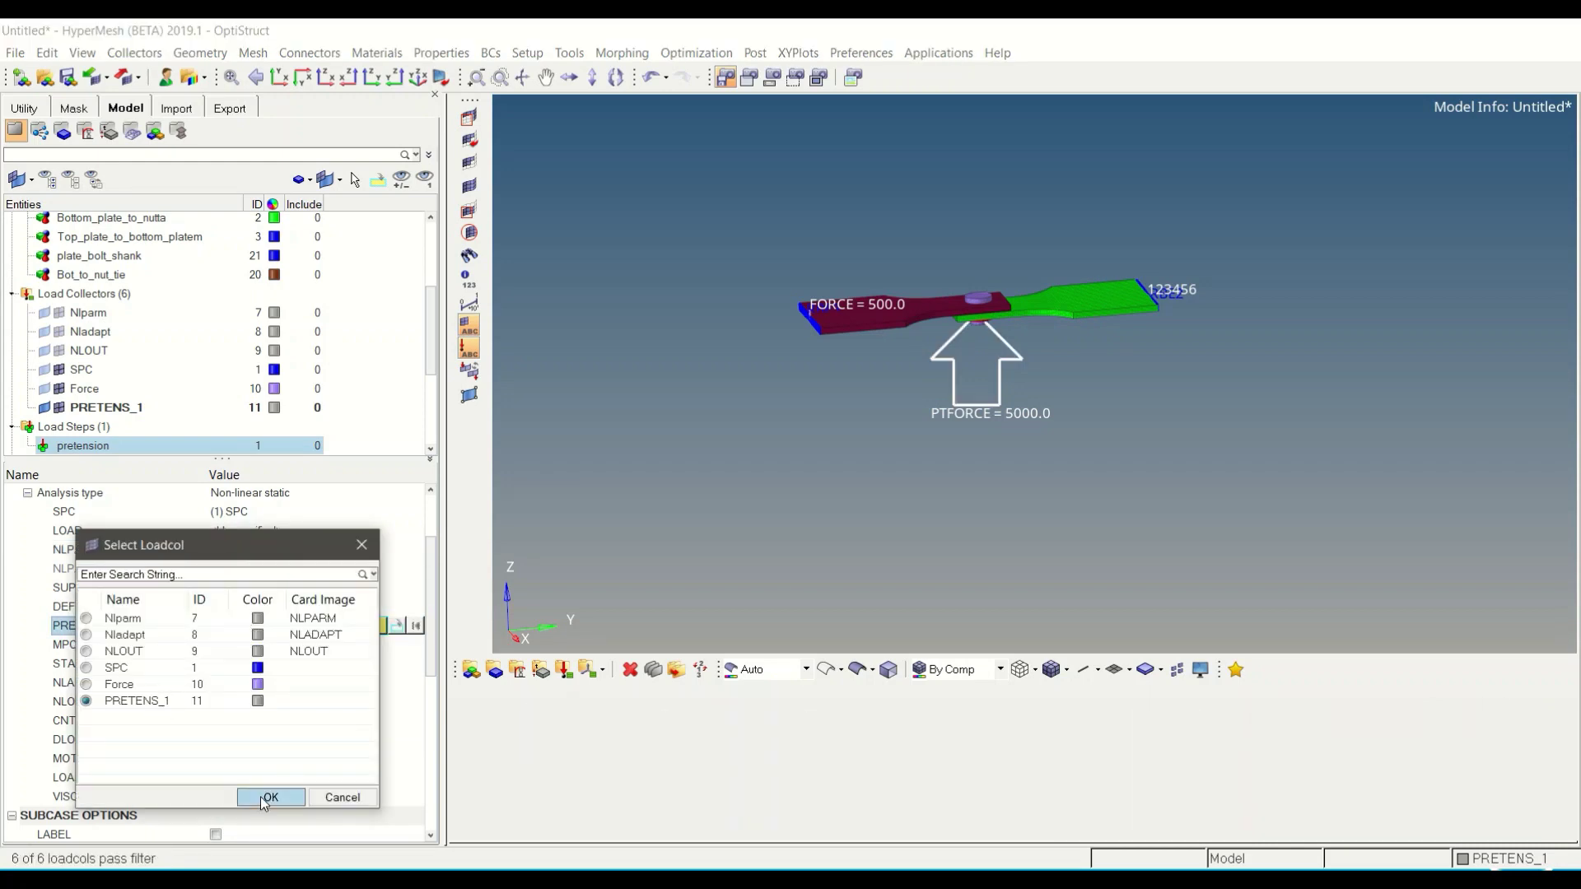
{"action": "left_click", "coordinate": [264, 801]}
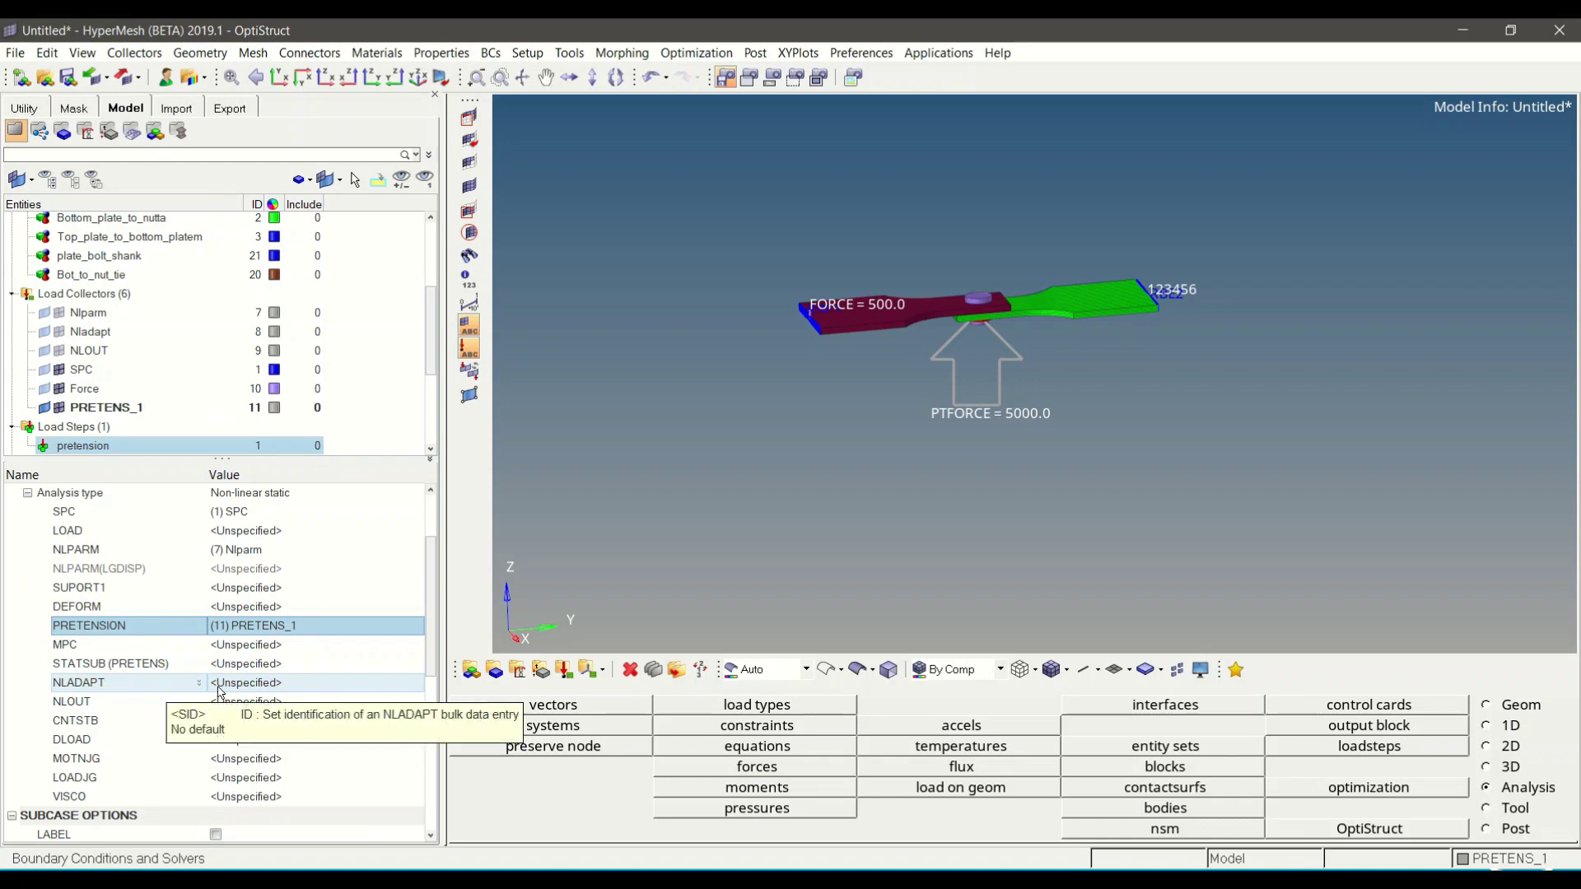
Assign the Nladapt collector as NLADAPT and the NLOUT collector as NLOUT in the pretension load step.
{"action": "left_click", "coordinate": [219, 686]}
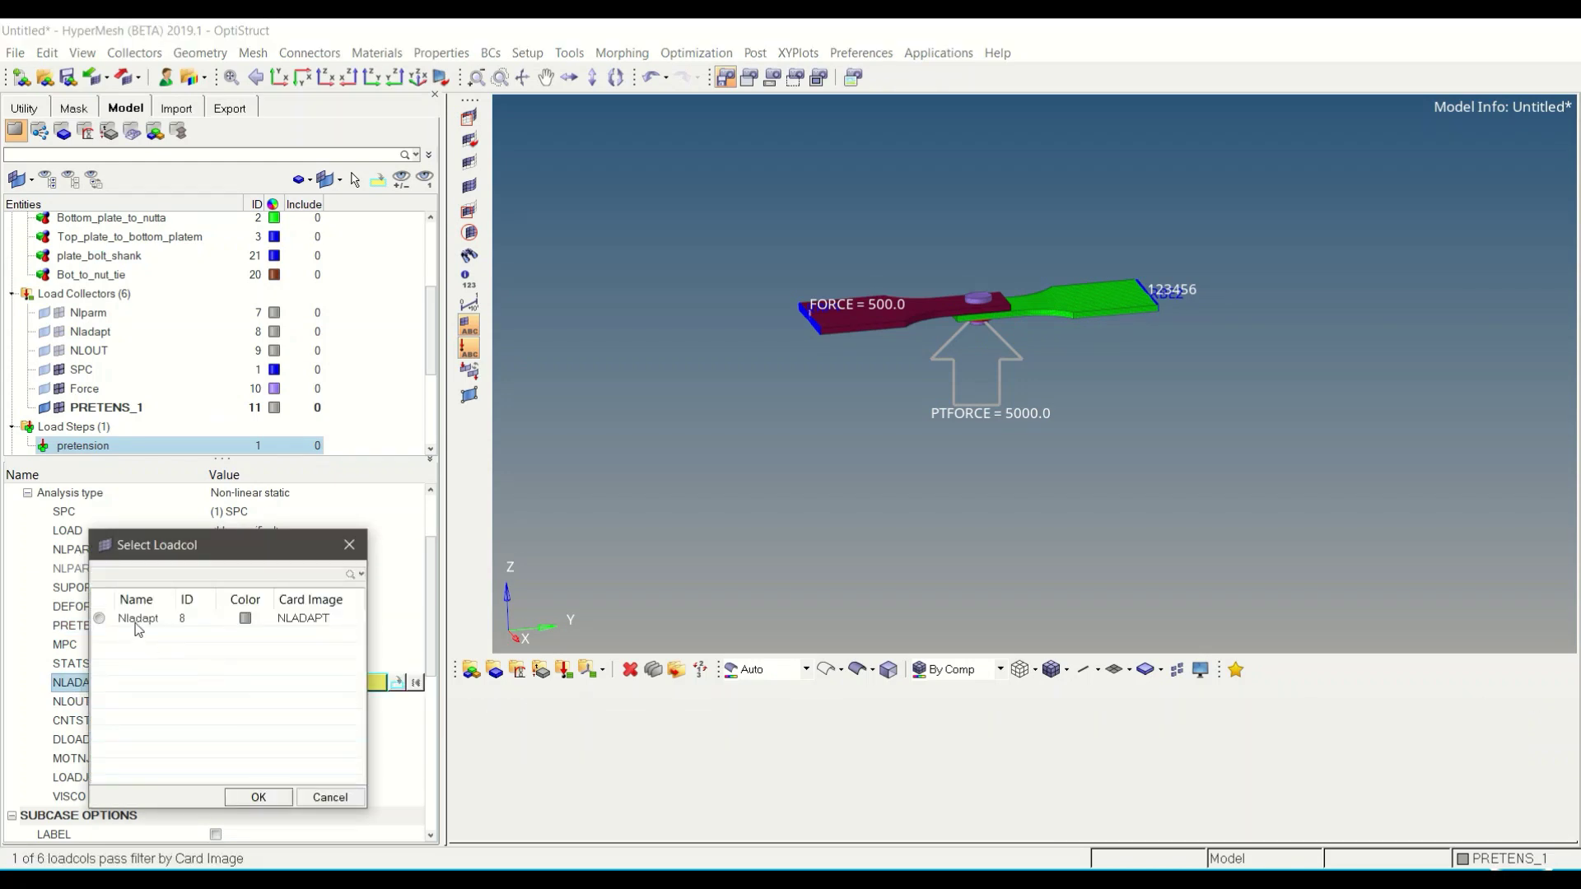
{"action": "left_click", "coordinate": [257, 797]}
{"action": "left_click", "coordinate": [214, 701]}
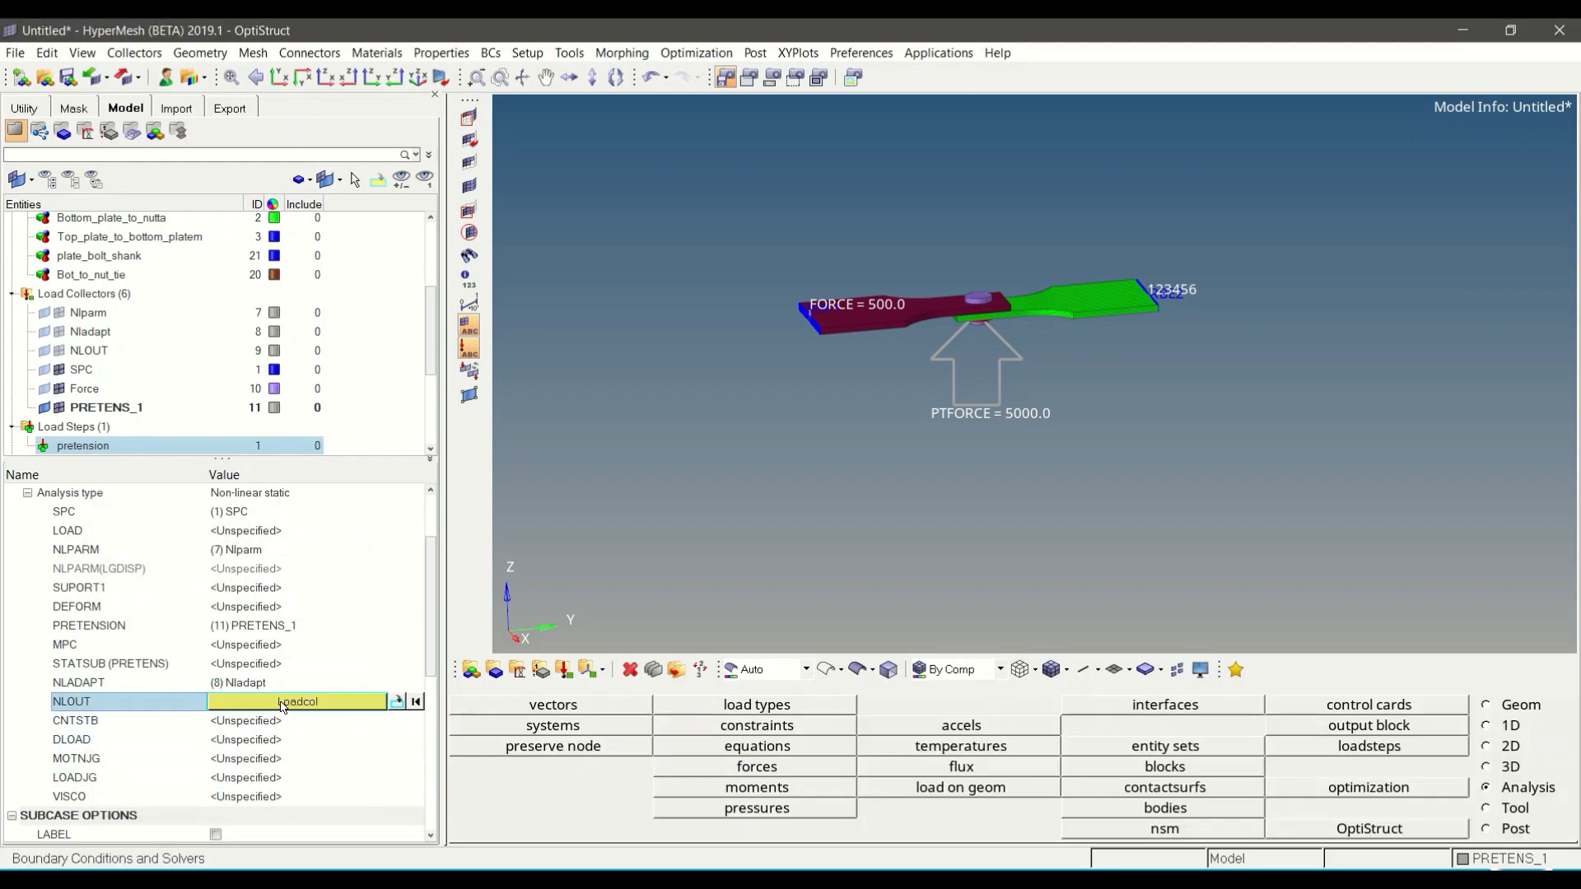
{"action": "left_click", "coordinate": [258, 797]}
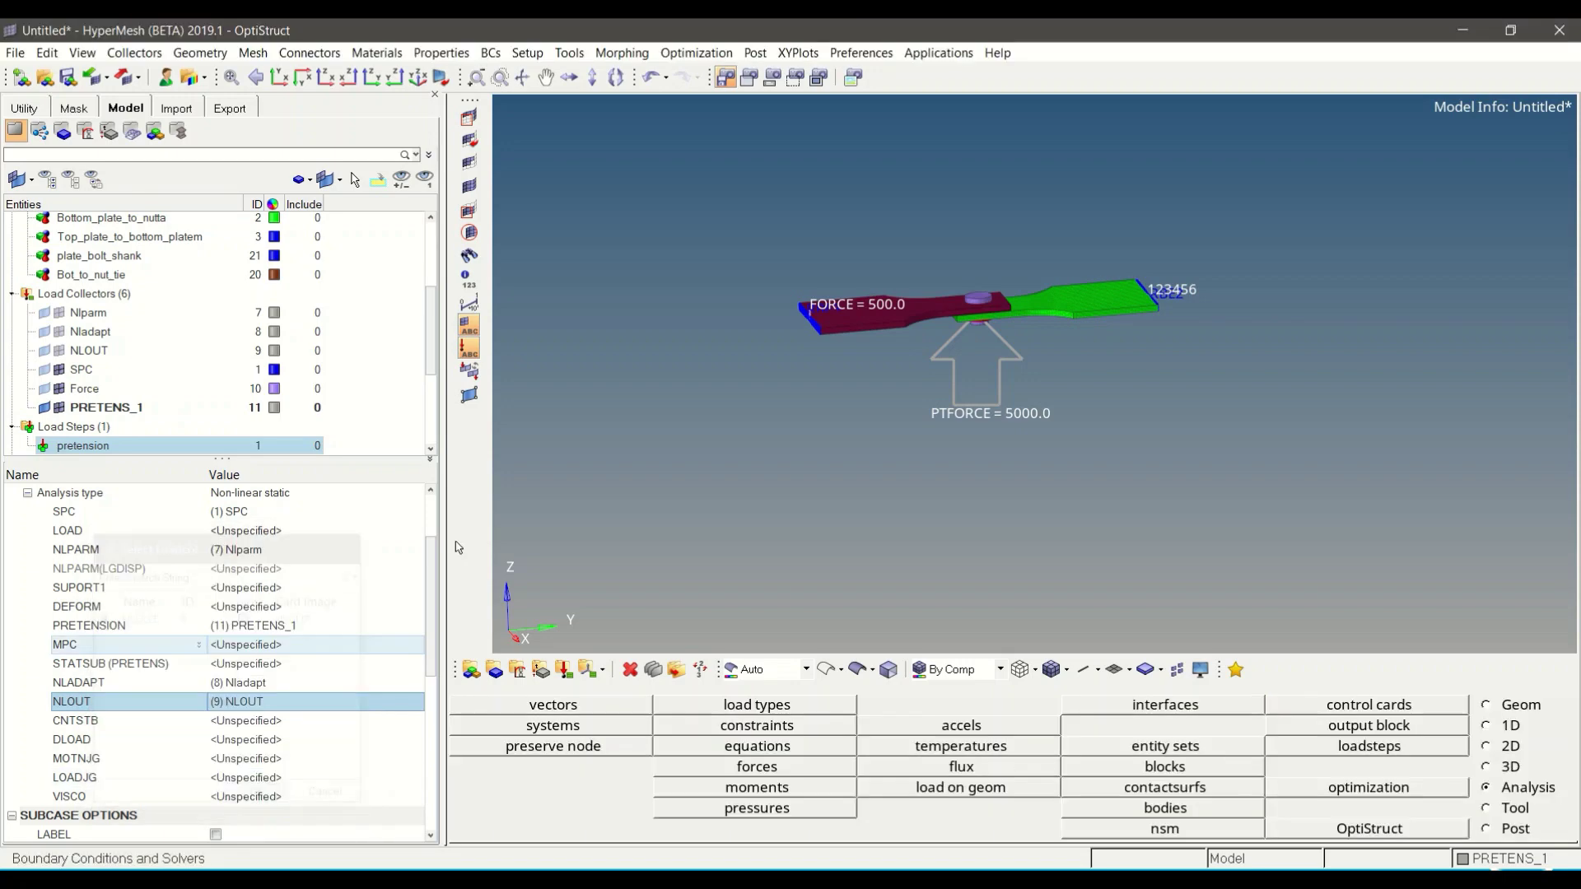
Create a second load step named external_load.
{"action": "left_click", "coordinate": [395, 405]}
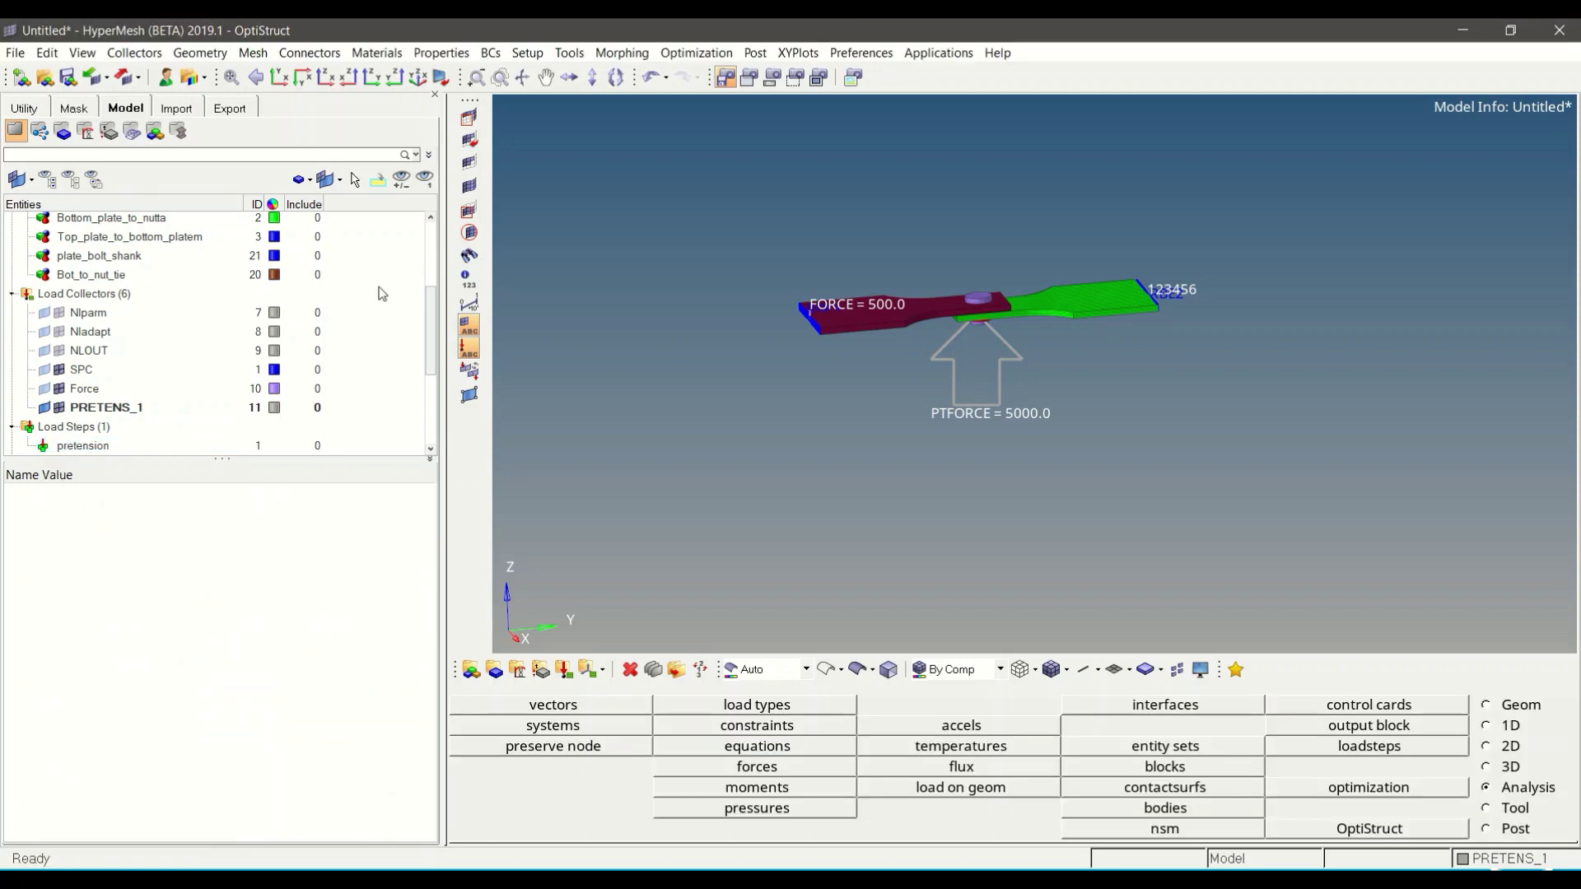
{"action": "right_click", "coordinate": [368, 273]}
{"action": "mouse_move", "coordinate": [428, 279]}
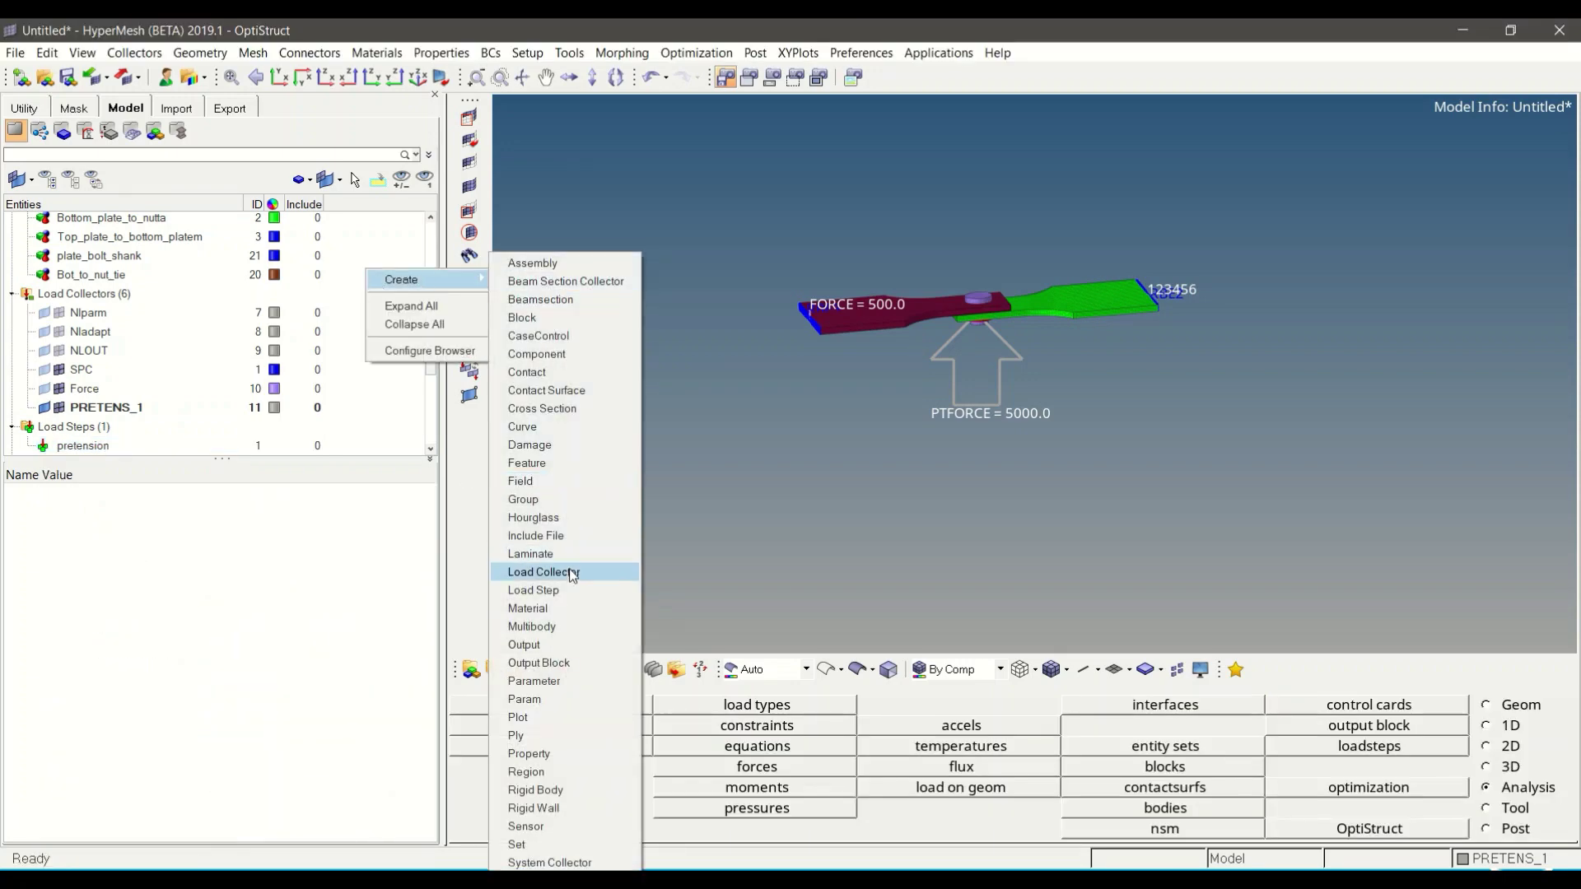
{"action": "left_click", "coordinate": [575, 590]}
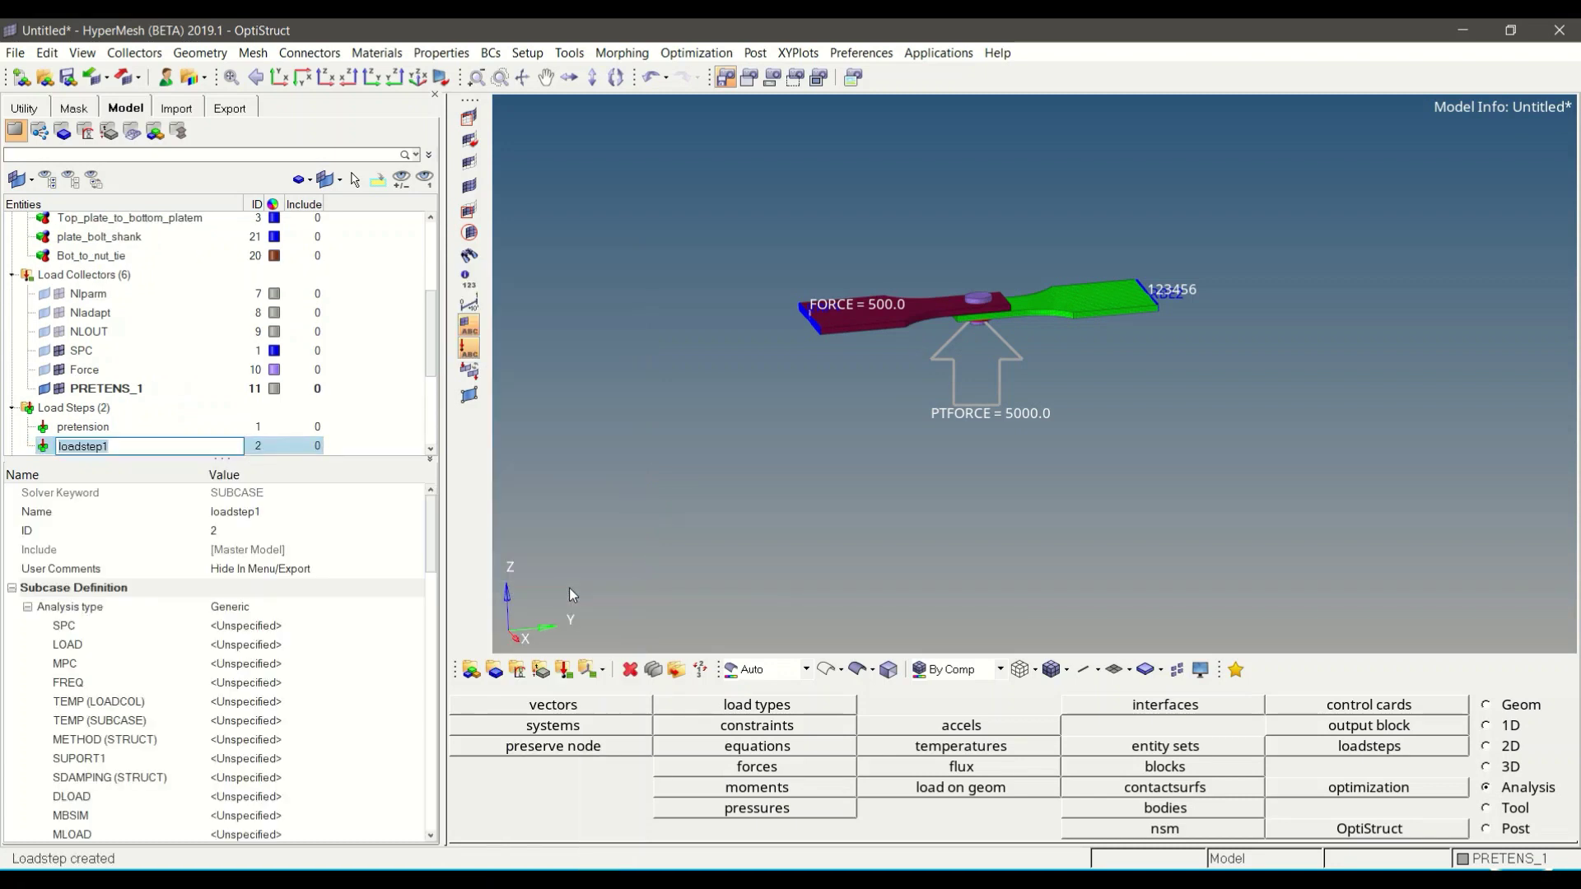
{"action": "type", "text": "external_load"}
{"action": "key", "text": "Return"}
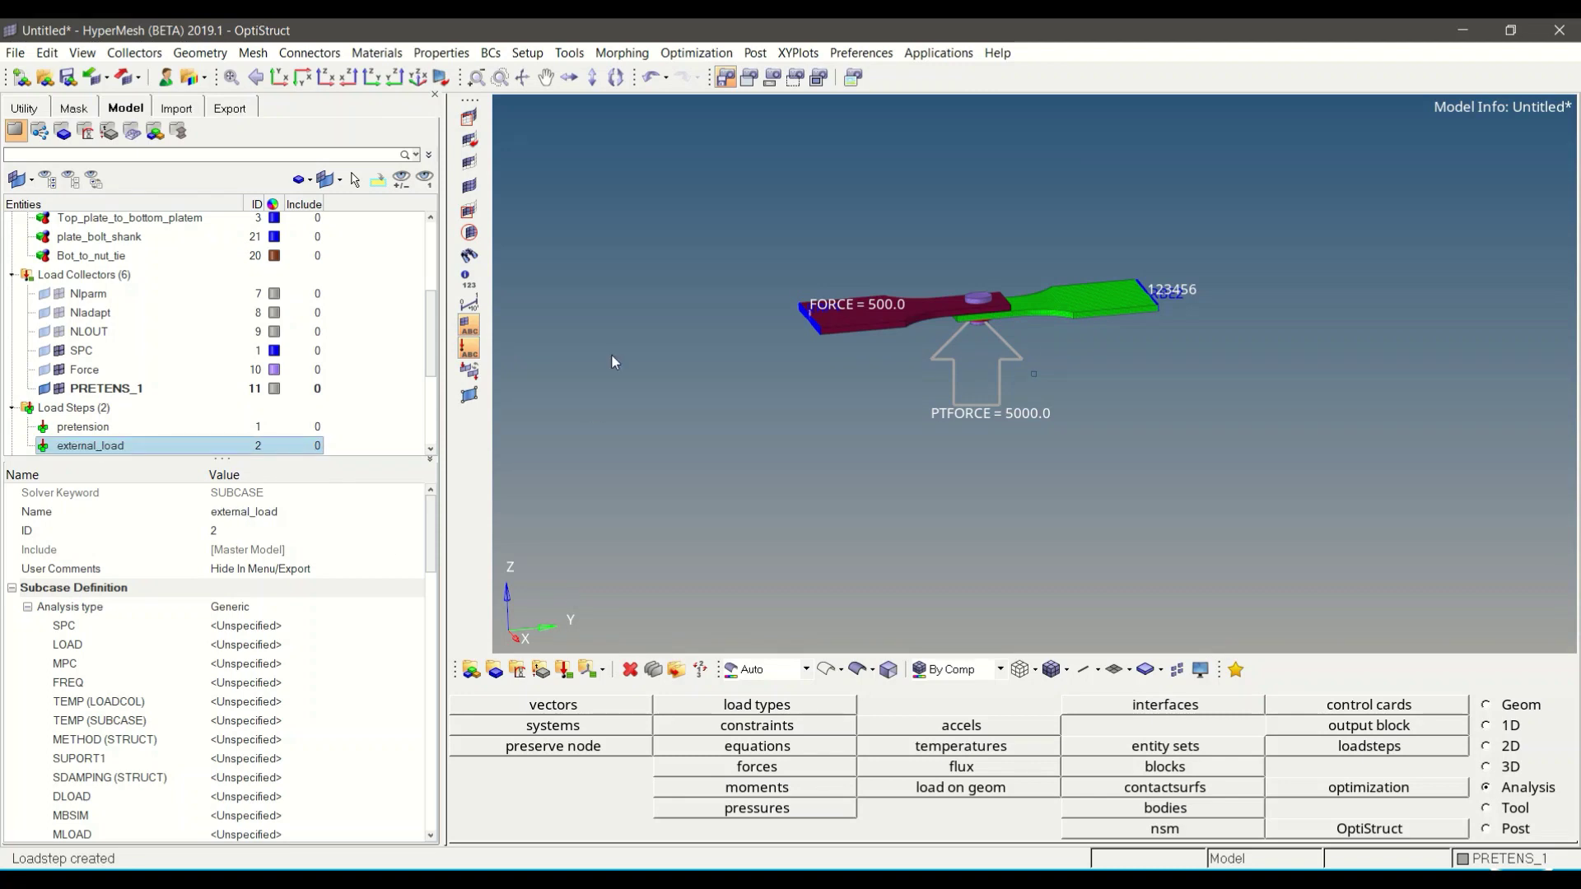
Set the external_load step's analysis type to Non-linear static and assign the SPC load collector as its SPC.
{"action": "left_click", "coordinate": [236, 610]}
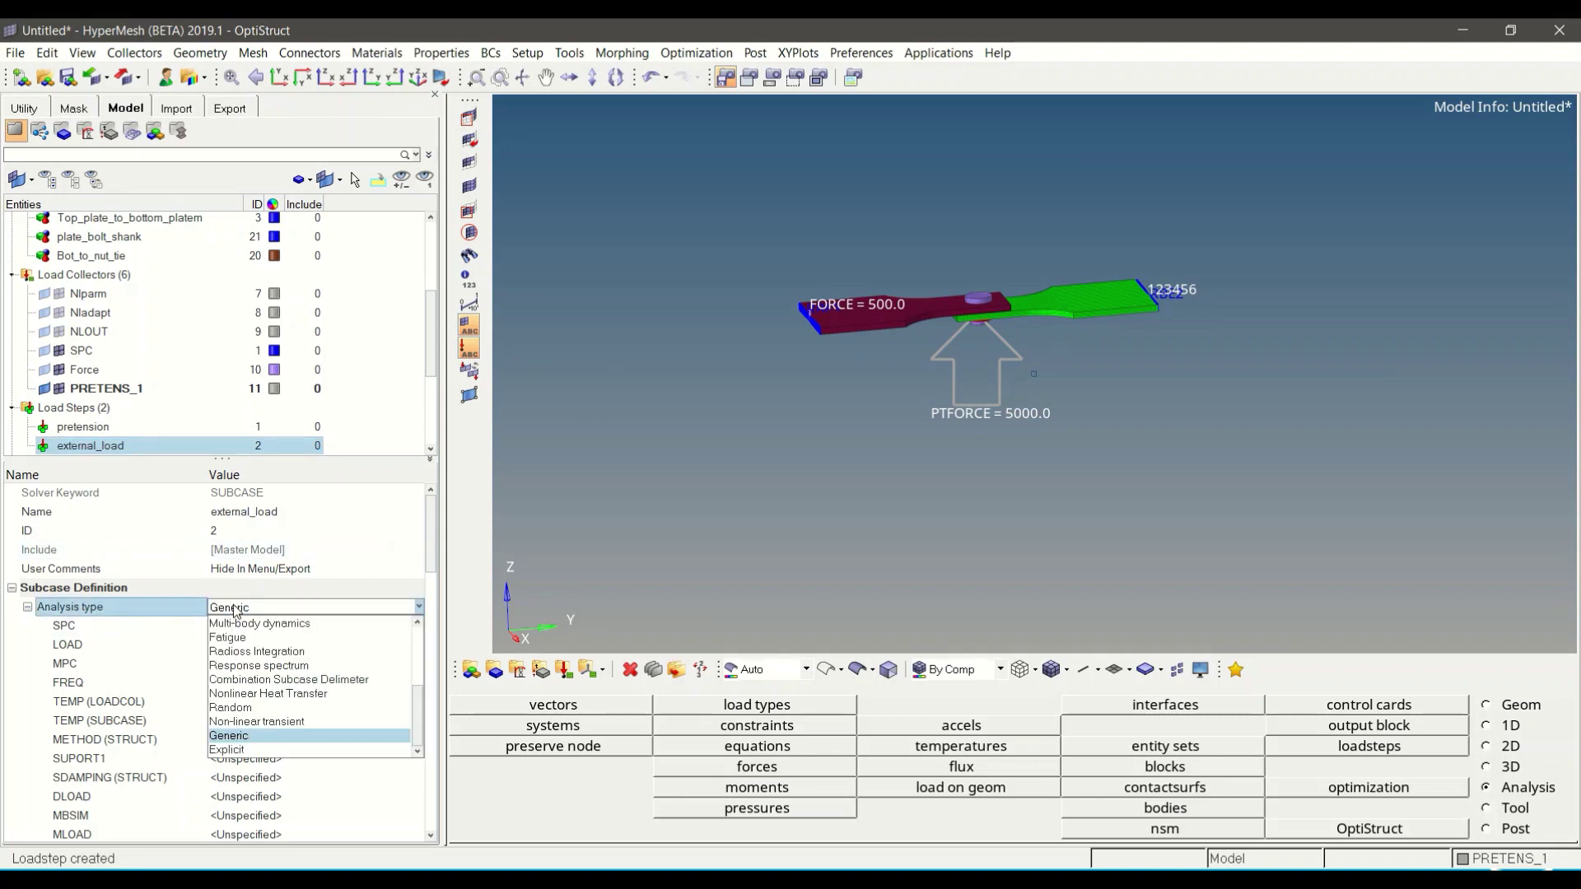
{"action": "scroll", "coordinate": [286, 720], "scroll_direction": "up", "scroll_amount": 5}
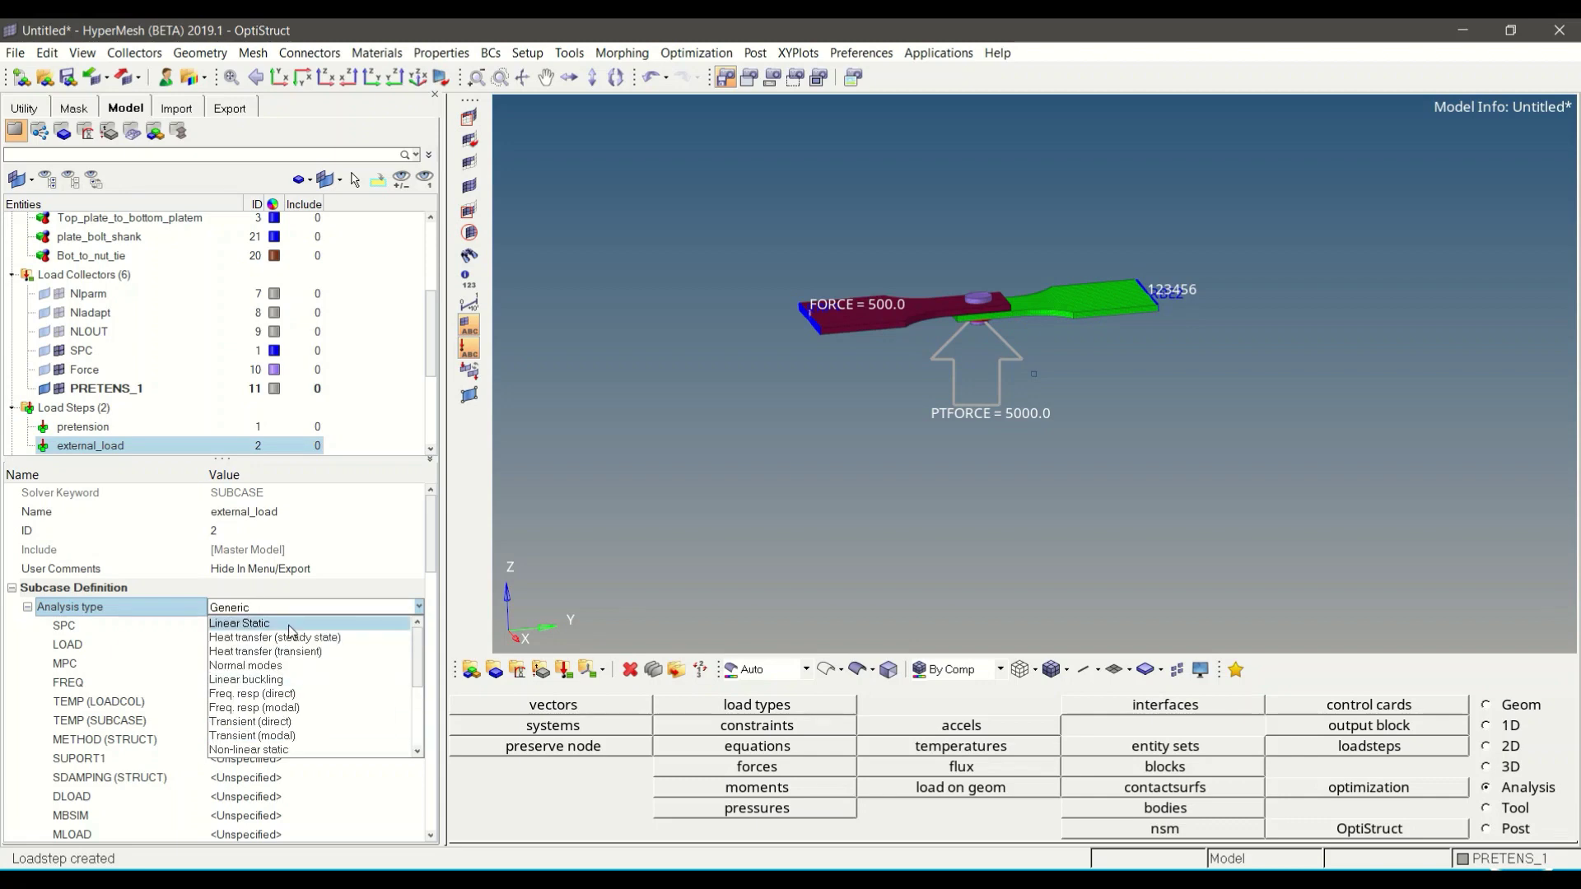
{"action": "left_click", "coordinate": [276, 755]}
{"action": "left_click", "coordinate": [247, 627]}
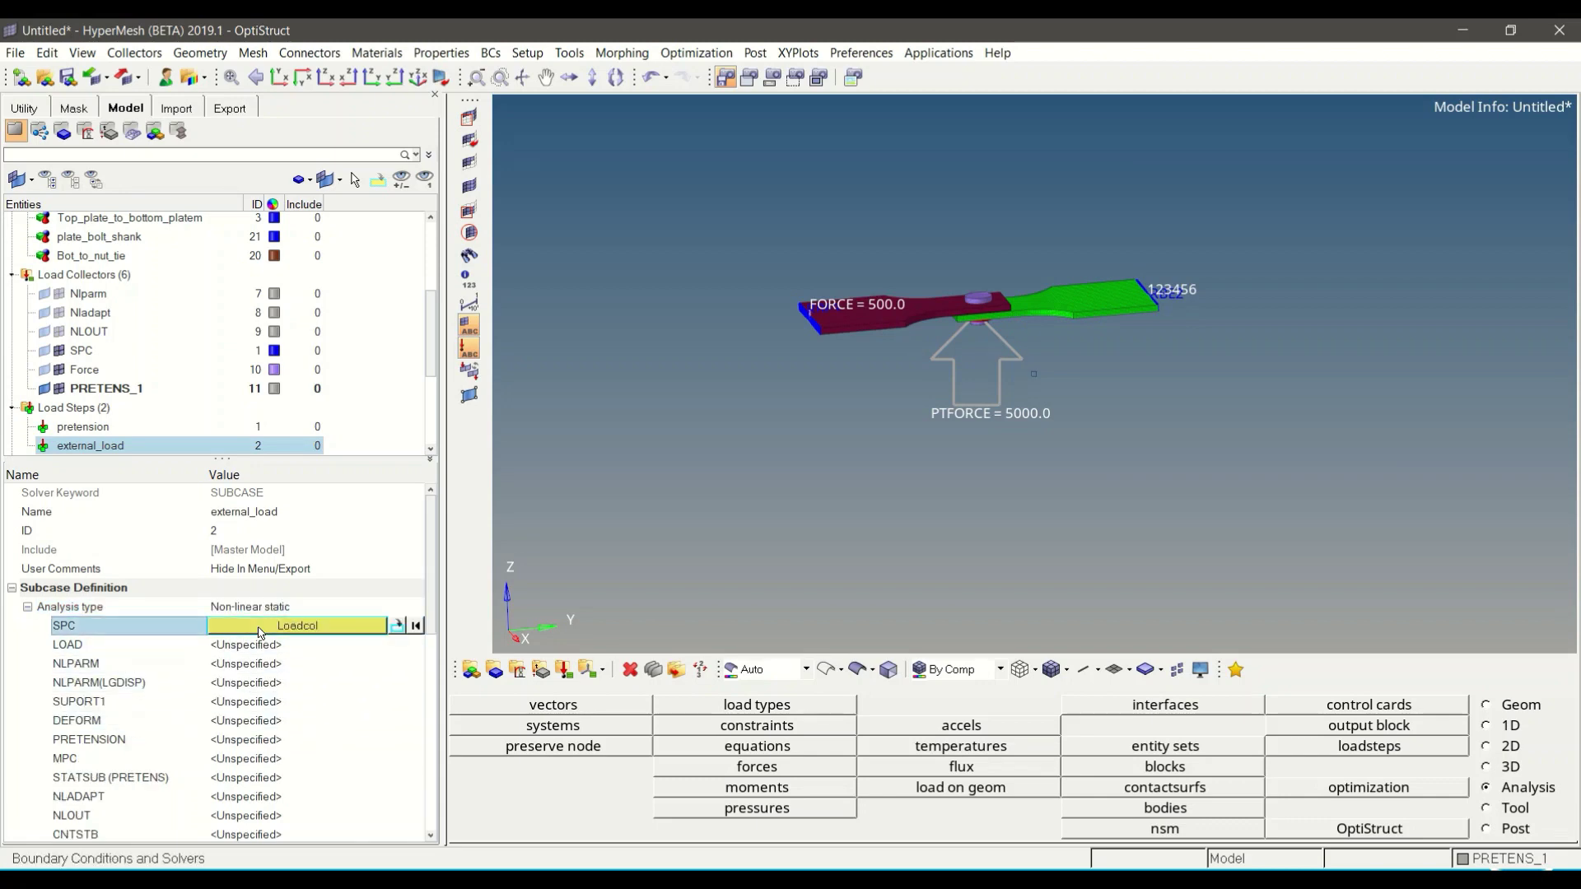
{"action": "left_click", "coordinate": [247, 627]}
{"action": "left_click", "coordinate": [131, 671]}
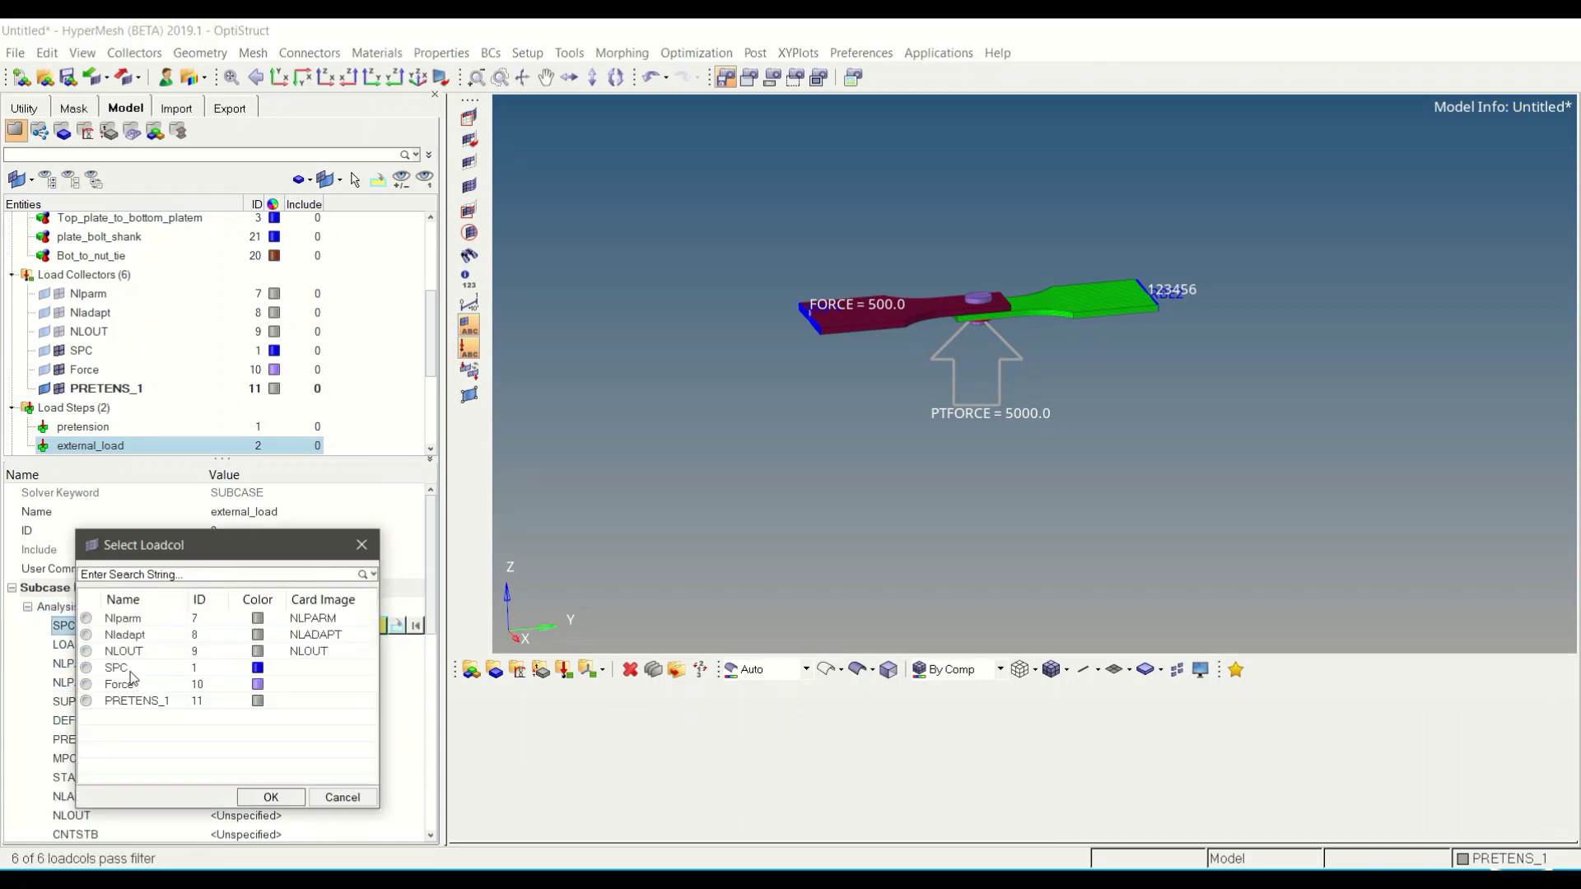
{"action": "left_click", "coordinate": [265, 797]}
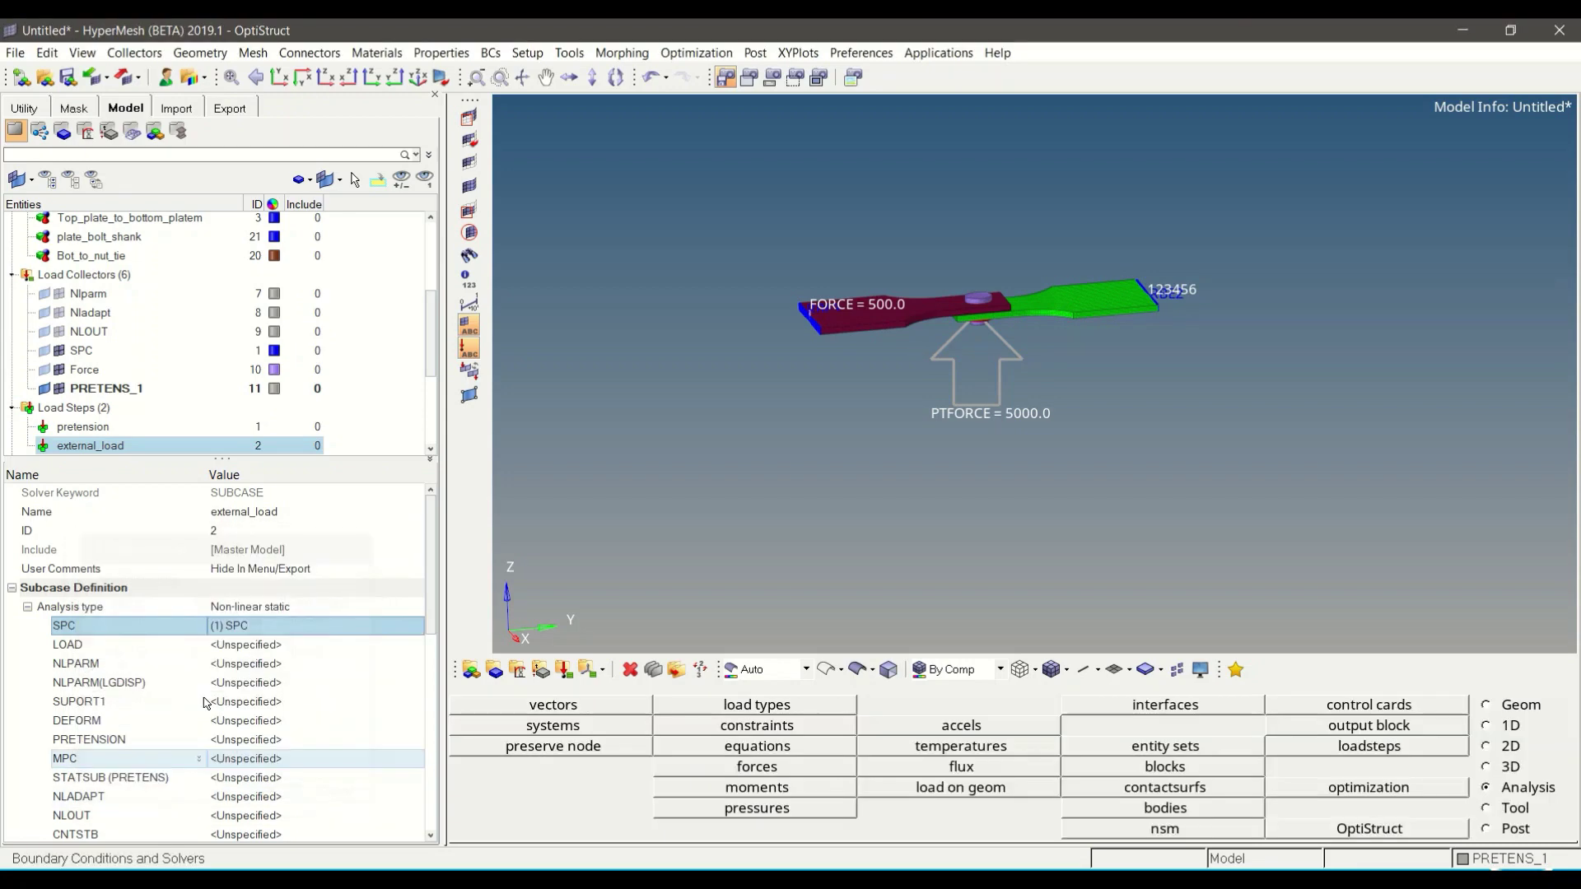
Assign the Force collector as LOAD and the Nlparm collector as NLPARM in the external_load step.
{"action": "left_click", "coordinate": [218, 652]}
{"action": "left_click", "coordinate": [234, 650]}
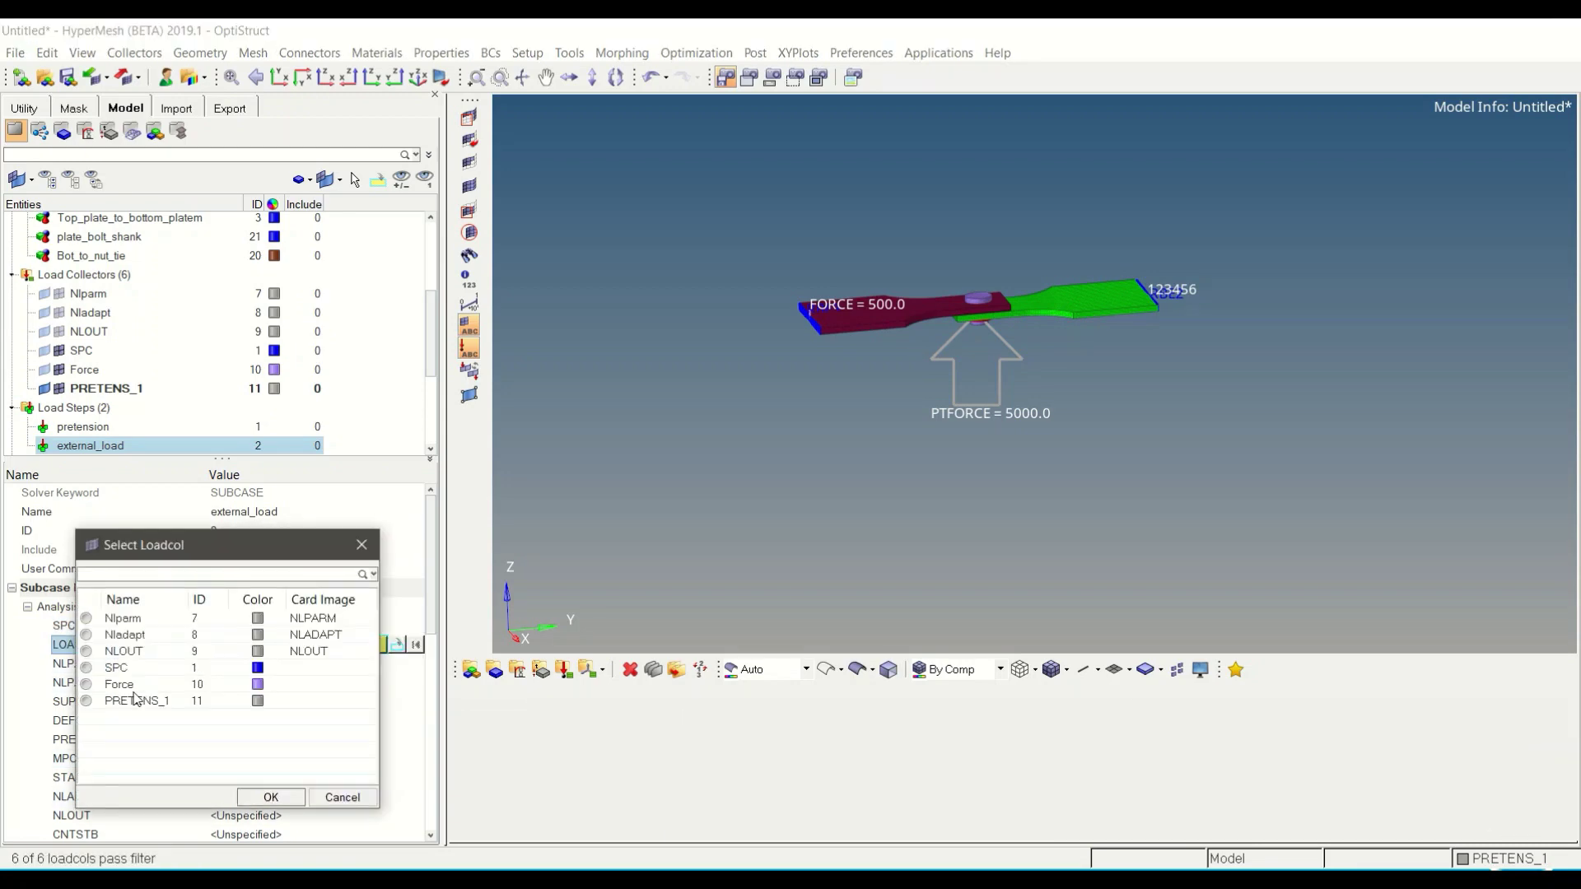
{"action": "left_click", "coordinate": [271, 797]}
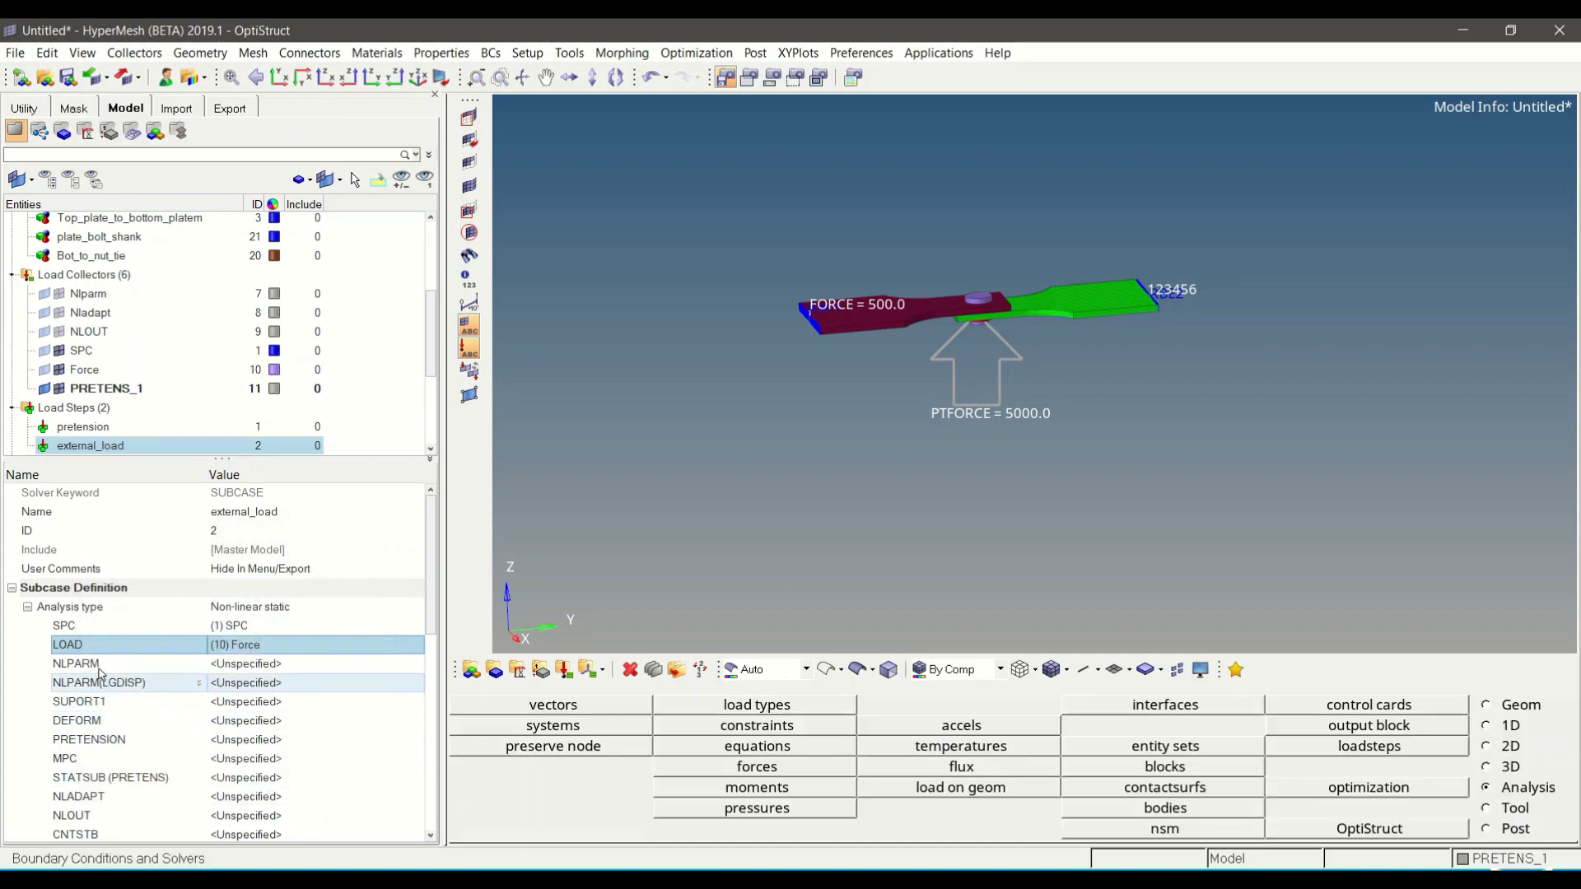
{"action": "left_click", "coordinate": [231, 663]}
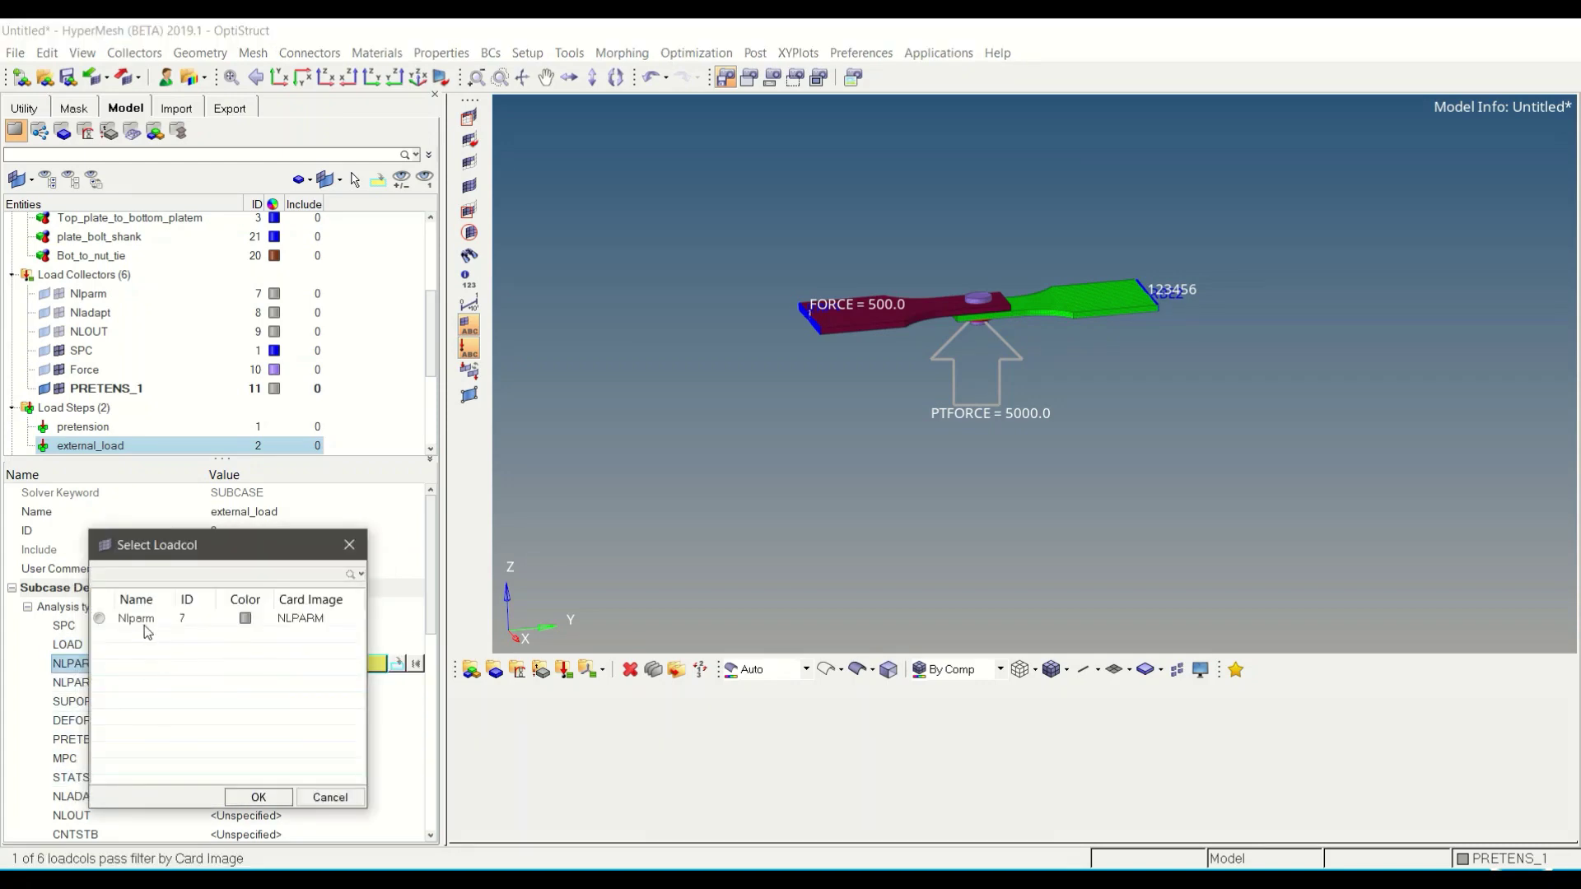
{"action": "left_click", "coordinate": [268, 797]}
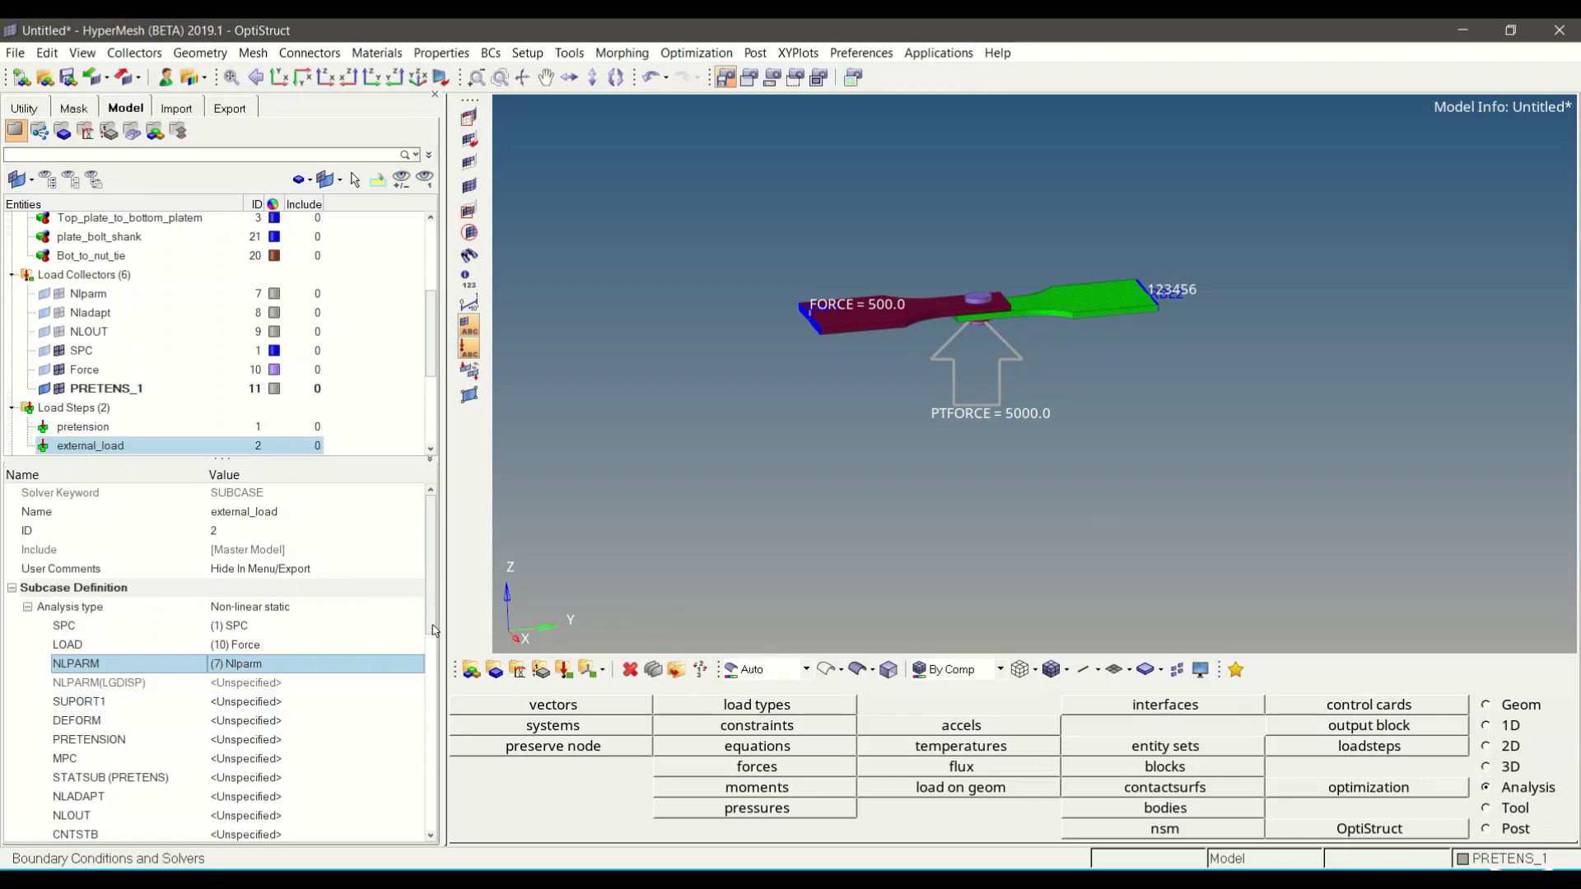
Reference the pretension load step as STATSUB (PRETENS) in the external_load step.
{"action": "left_click_drag", "start_coordinate": [435, 631], "coordinate": [435, 665]}
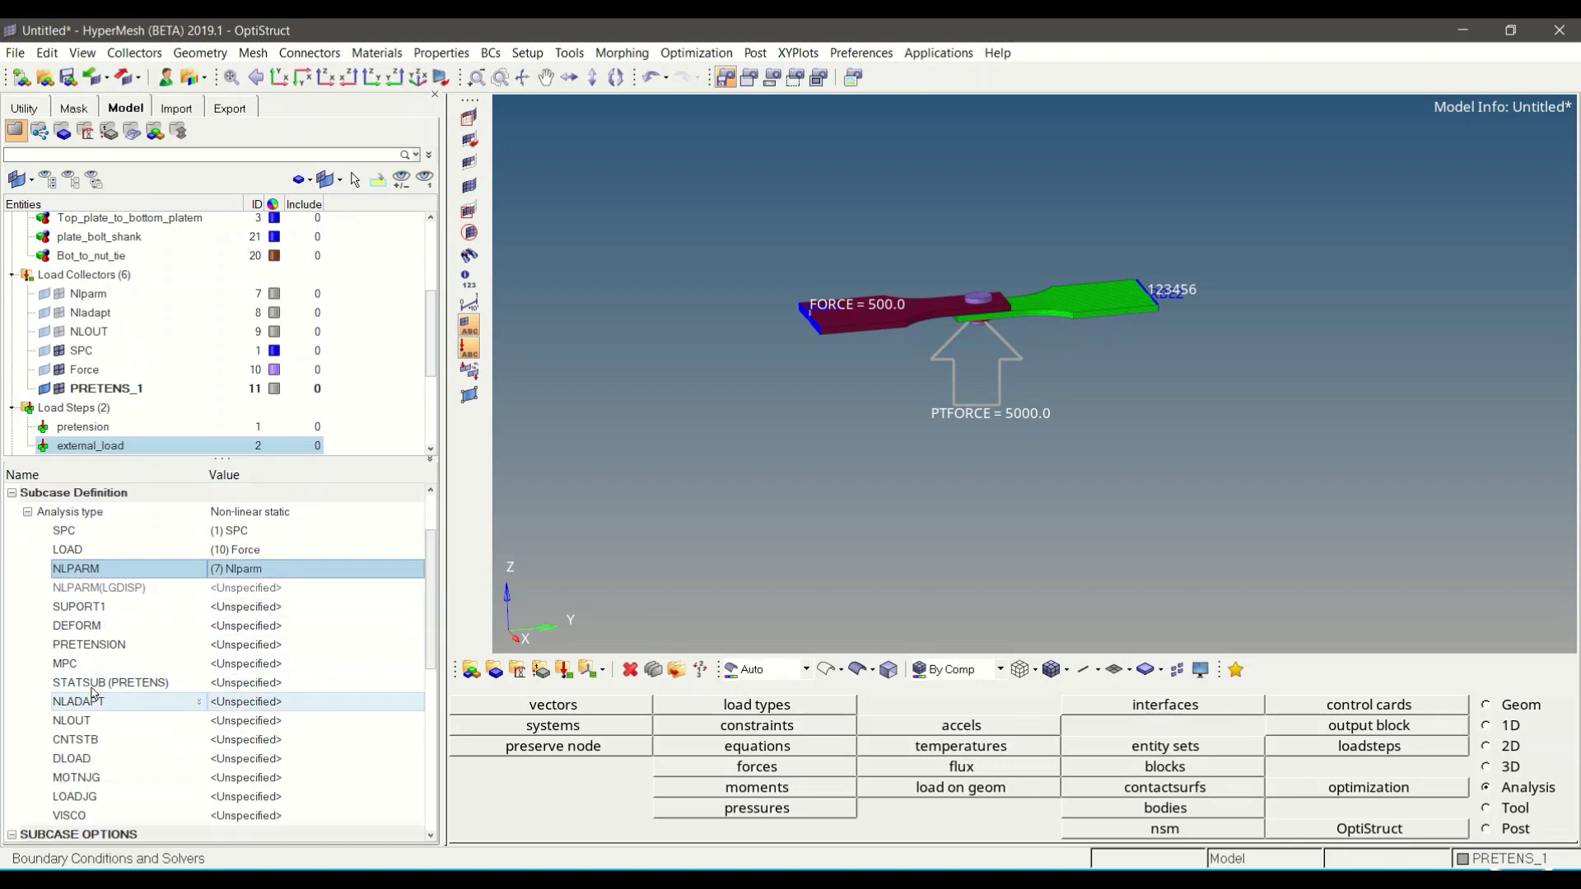
{"action": "left_click", "coordinate": [231, 683]}
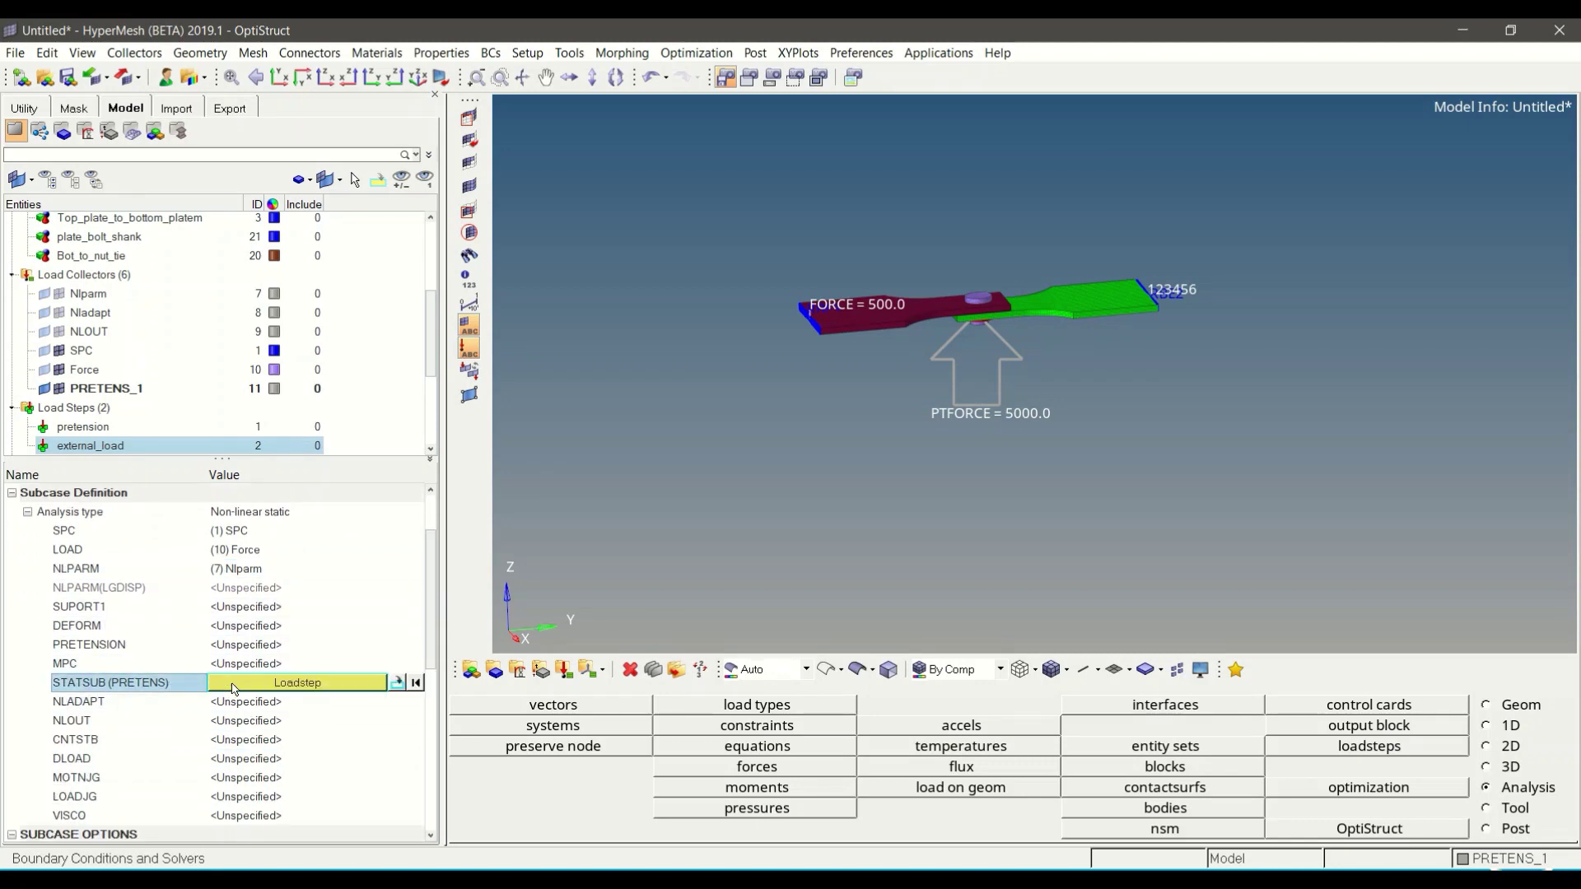
{"action": "left_click", "coordinate": [234, 683]}
{"action": "left_click", "coordinate": [223, 797]}
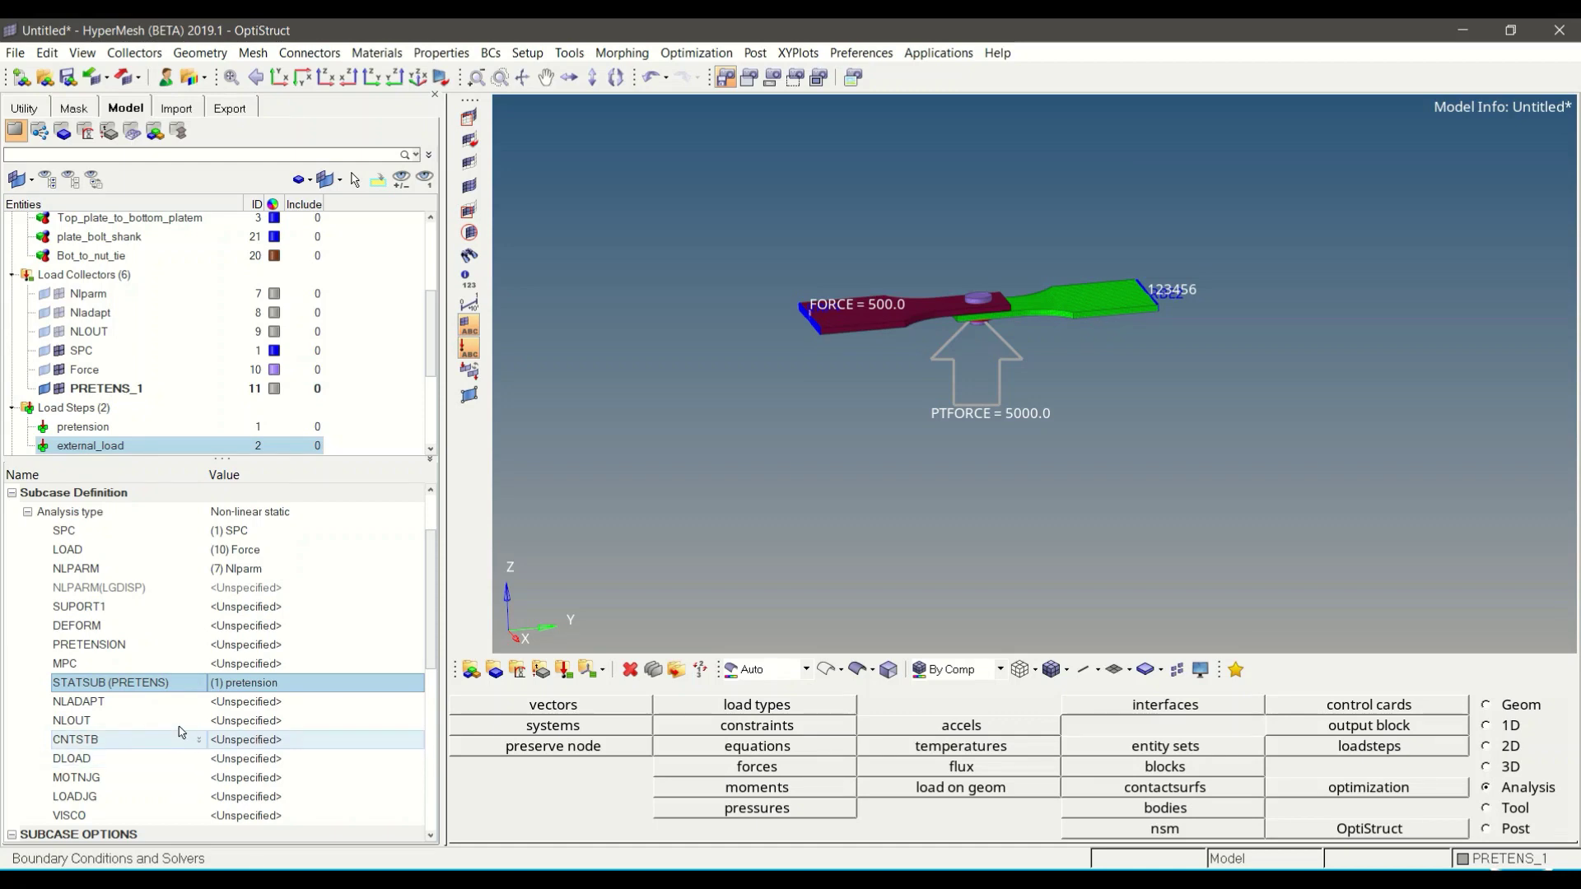
Assign the Nladapt collector as NLADAPT and the NLOUT collector as NLOUT in the external_load step.
{"action": "left_click", "coordinate": [239, 703]}
{"action": "left_click", "coordinate": [238, 702]}
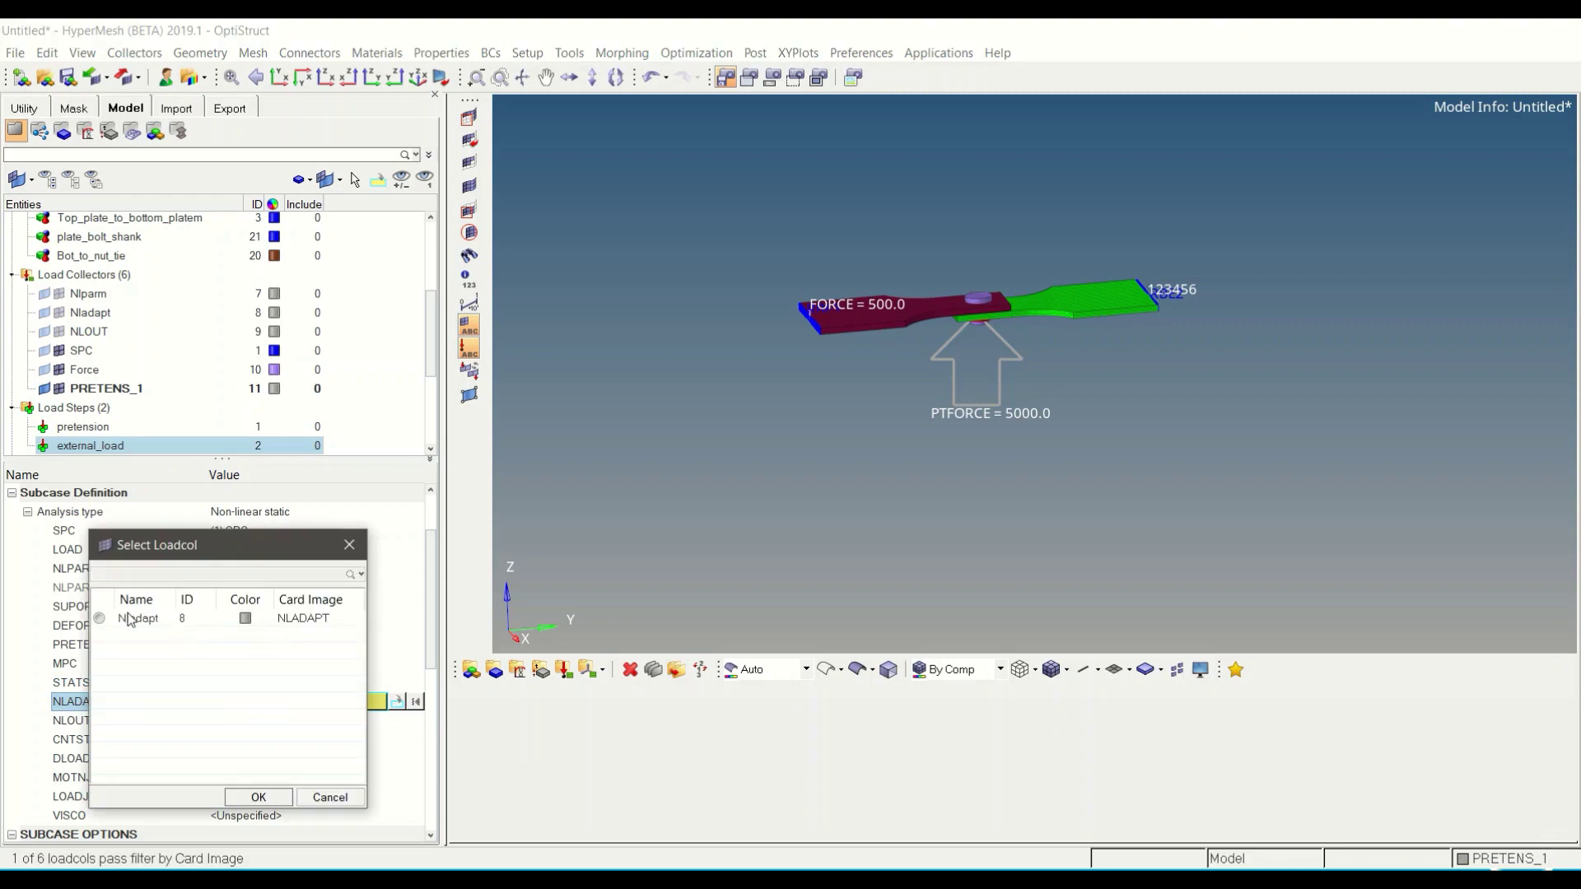
{"action": "left_click", "coordinate": [258, 796]}
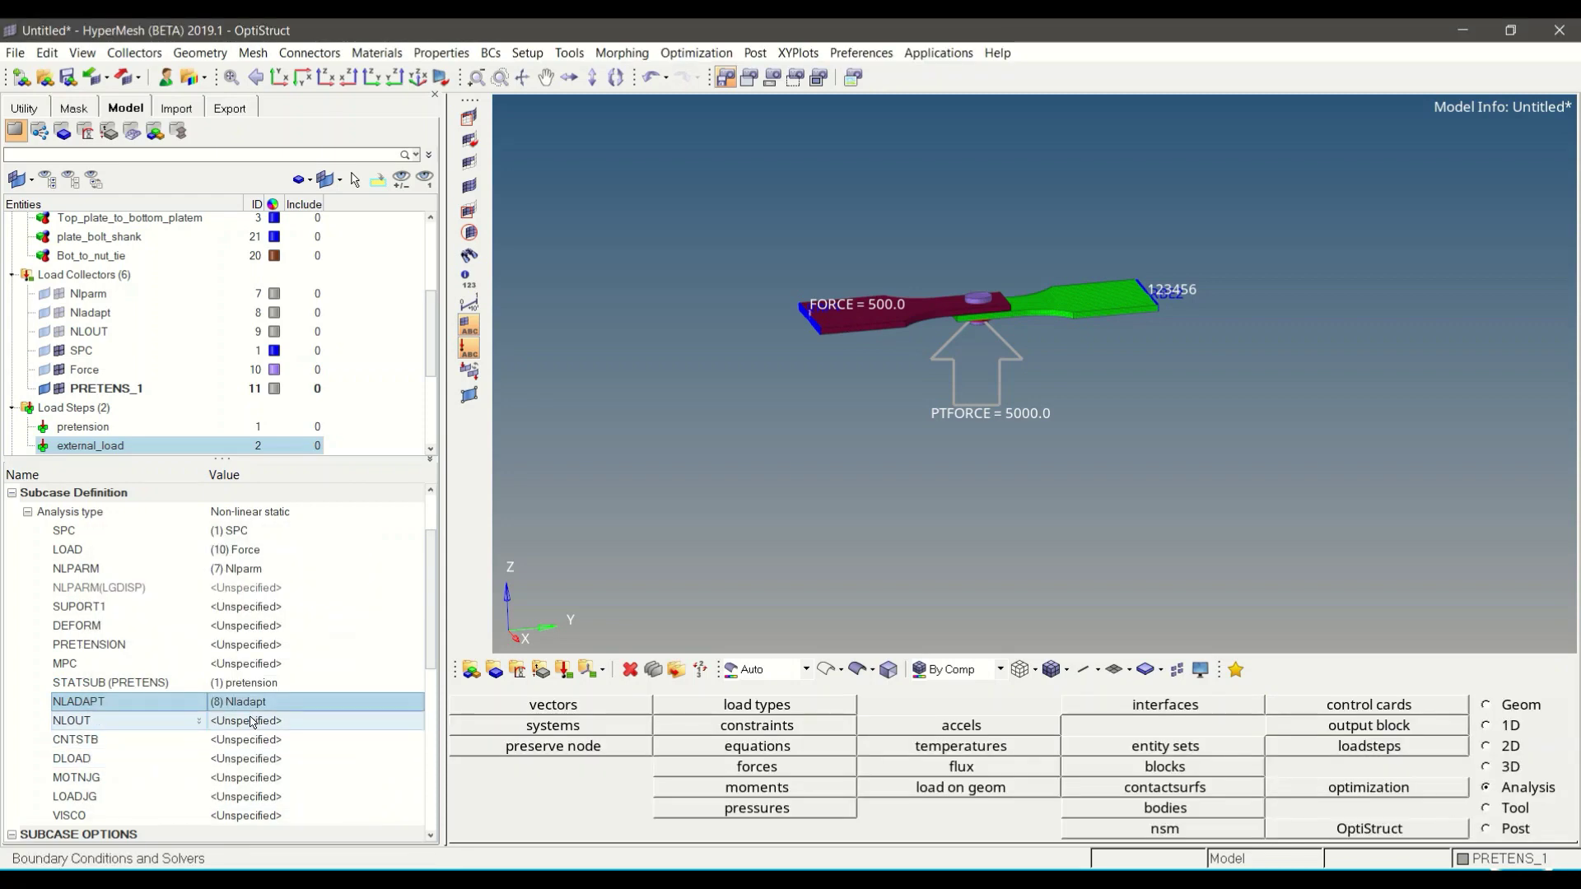
{"action": "left_click", "coordinate": [251, 722]}
{"action": "left_click", "coordinate": [251, 721]}
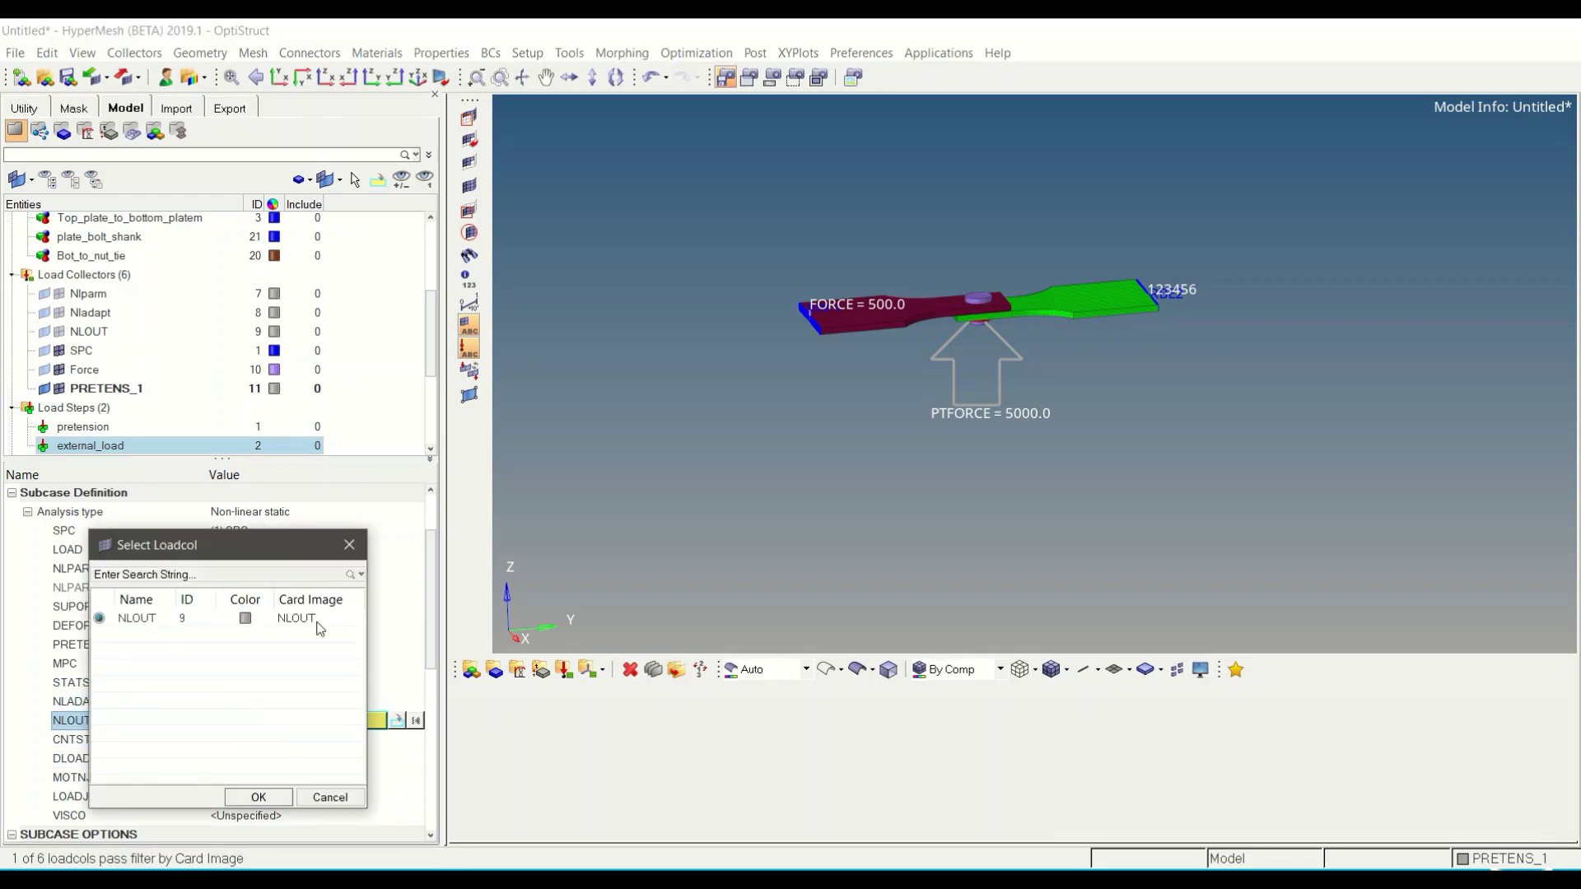
{"action": "left_click", "coordinate": [257, 796]}
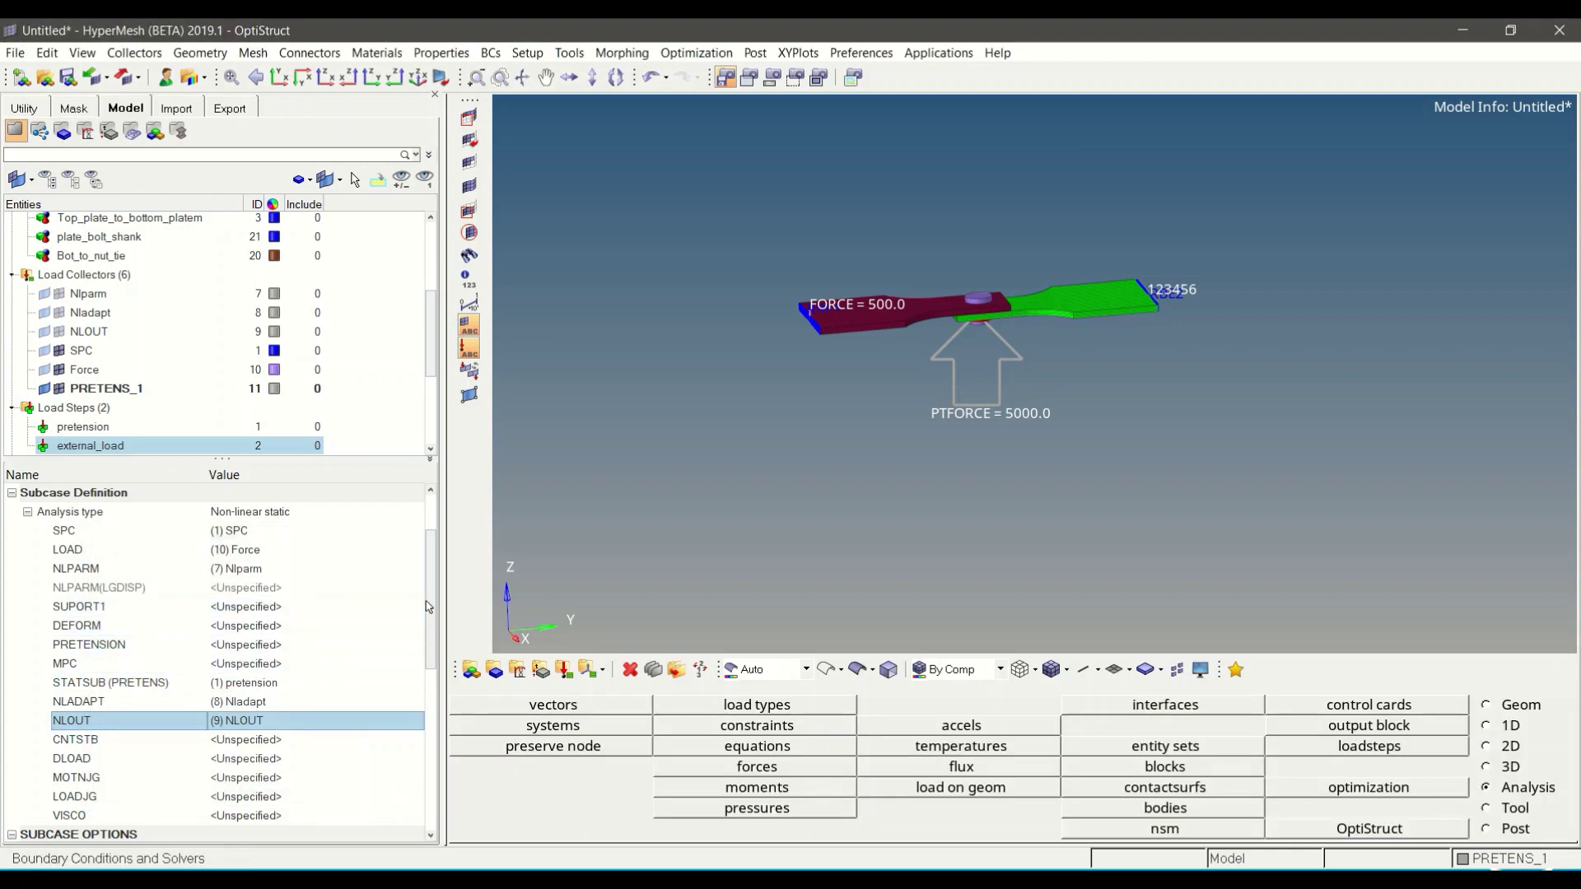
Enable CNTNLSUB in the external_load subcase options with option SCID, referencing the pretension load step.
{"action": "left_click_drag", "start_coordinate": [430, 597], "coordinate": [423, 685]}
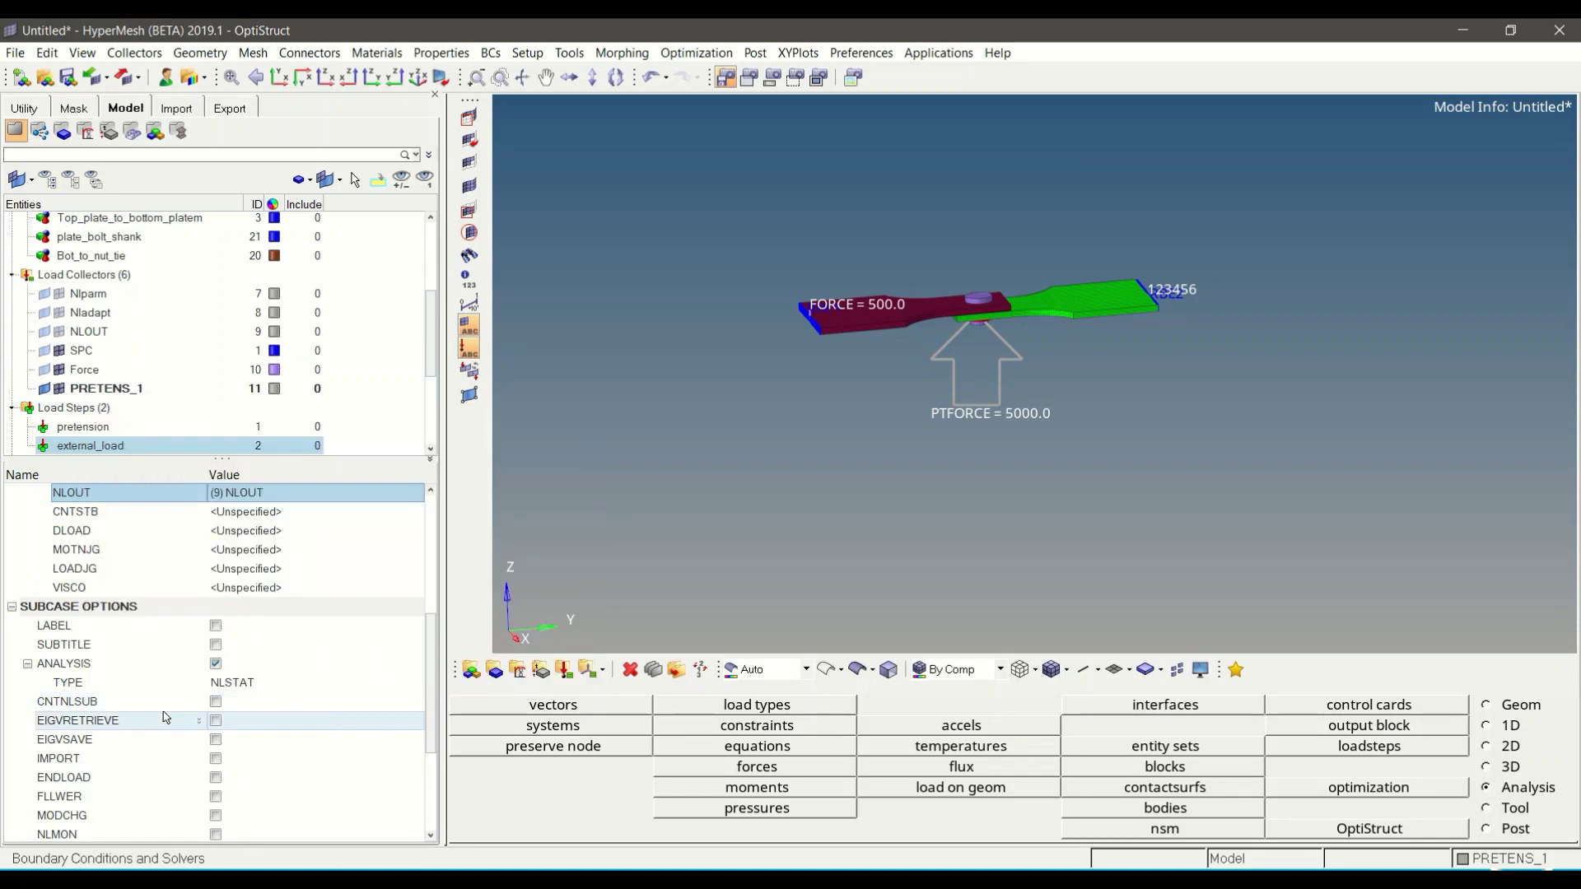
{"action": "left_click", "coordinate": [216, 703]}
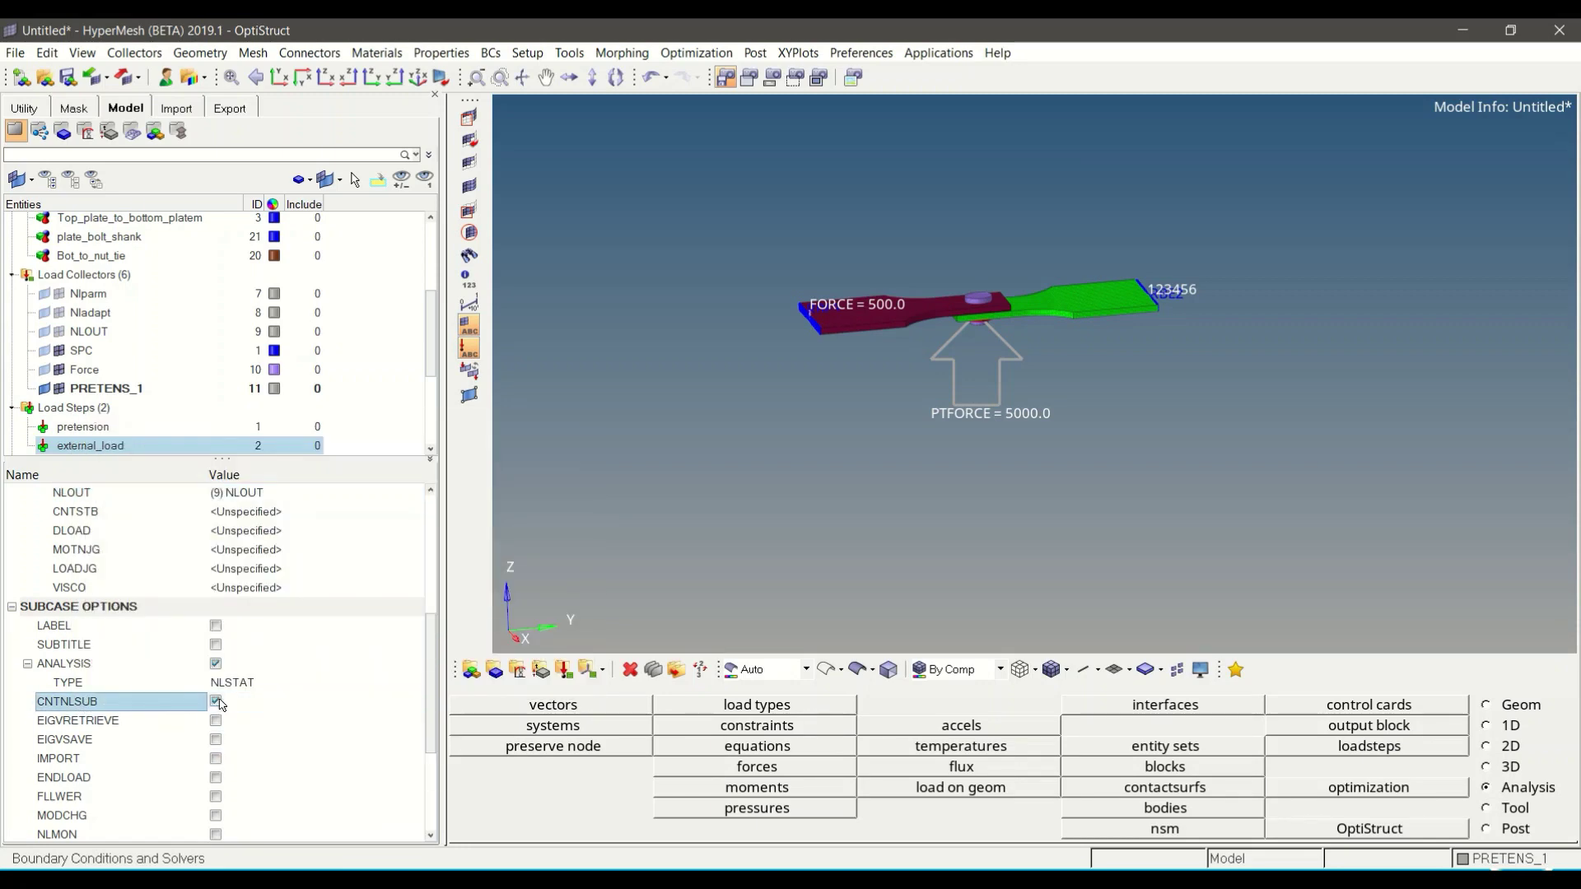
{"action": "left_click", "coordinate": [235, 722]}
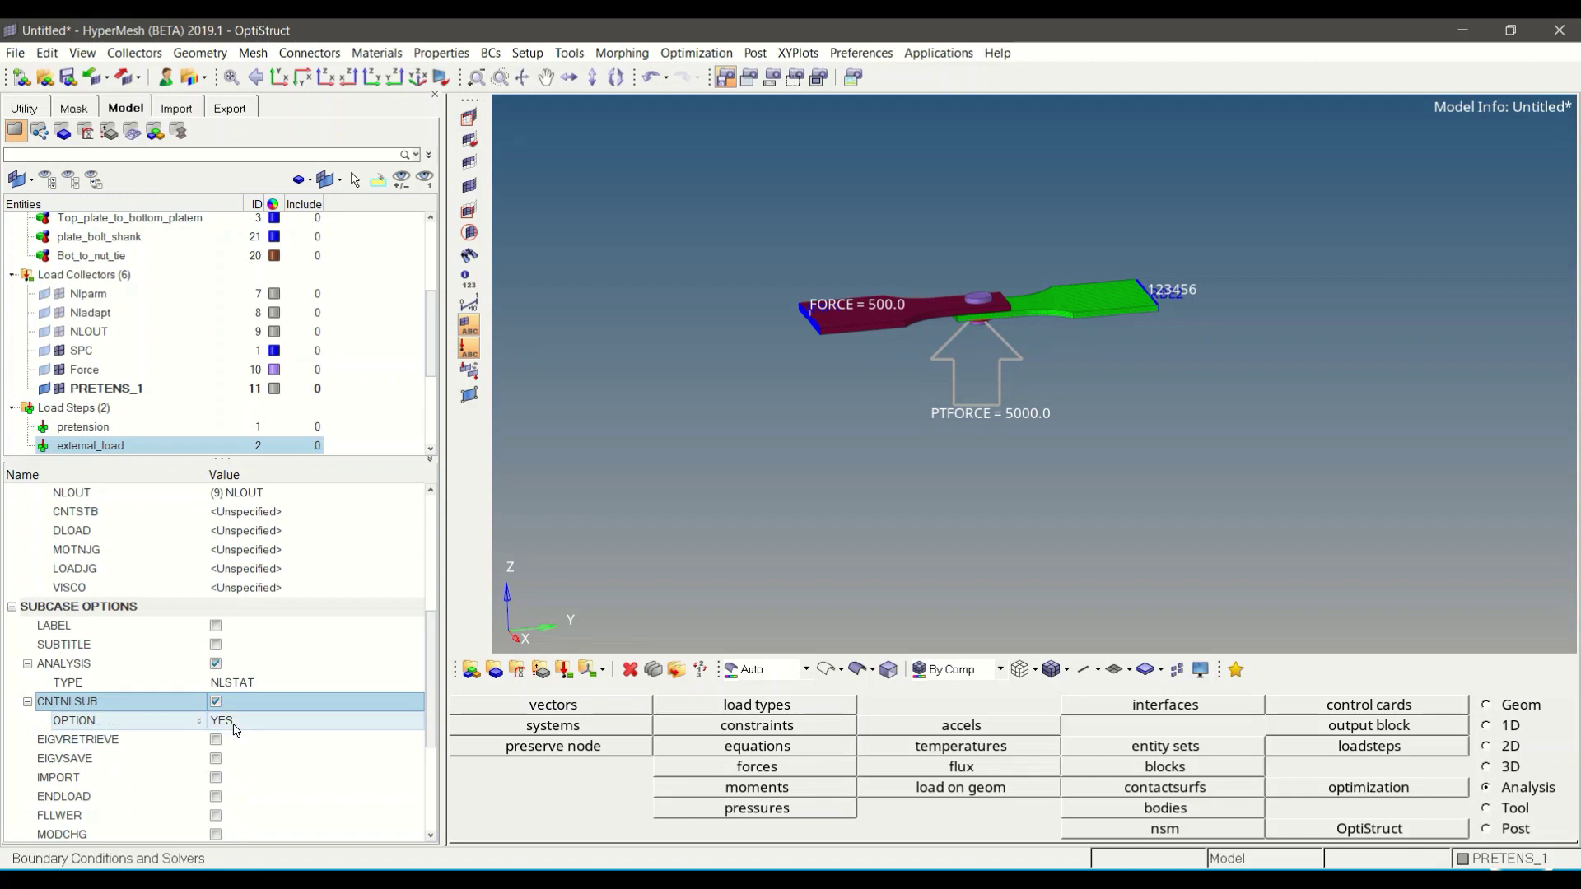
{"action": "left_click", "coordinate": [234, 775]}
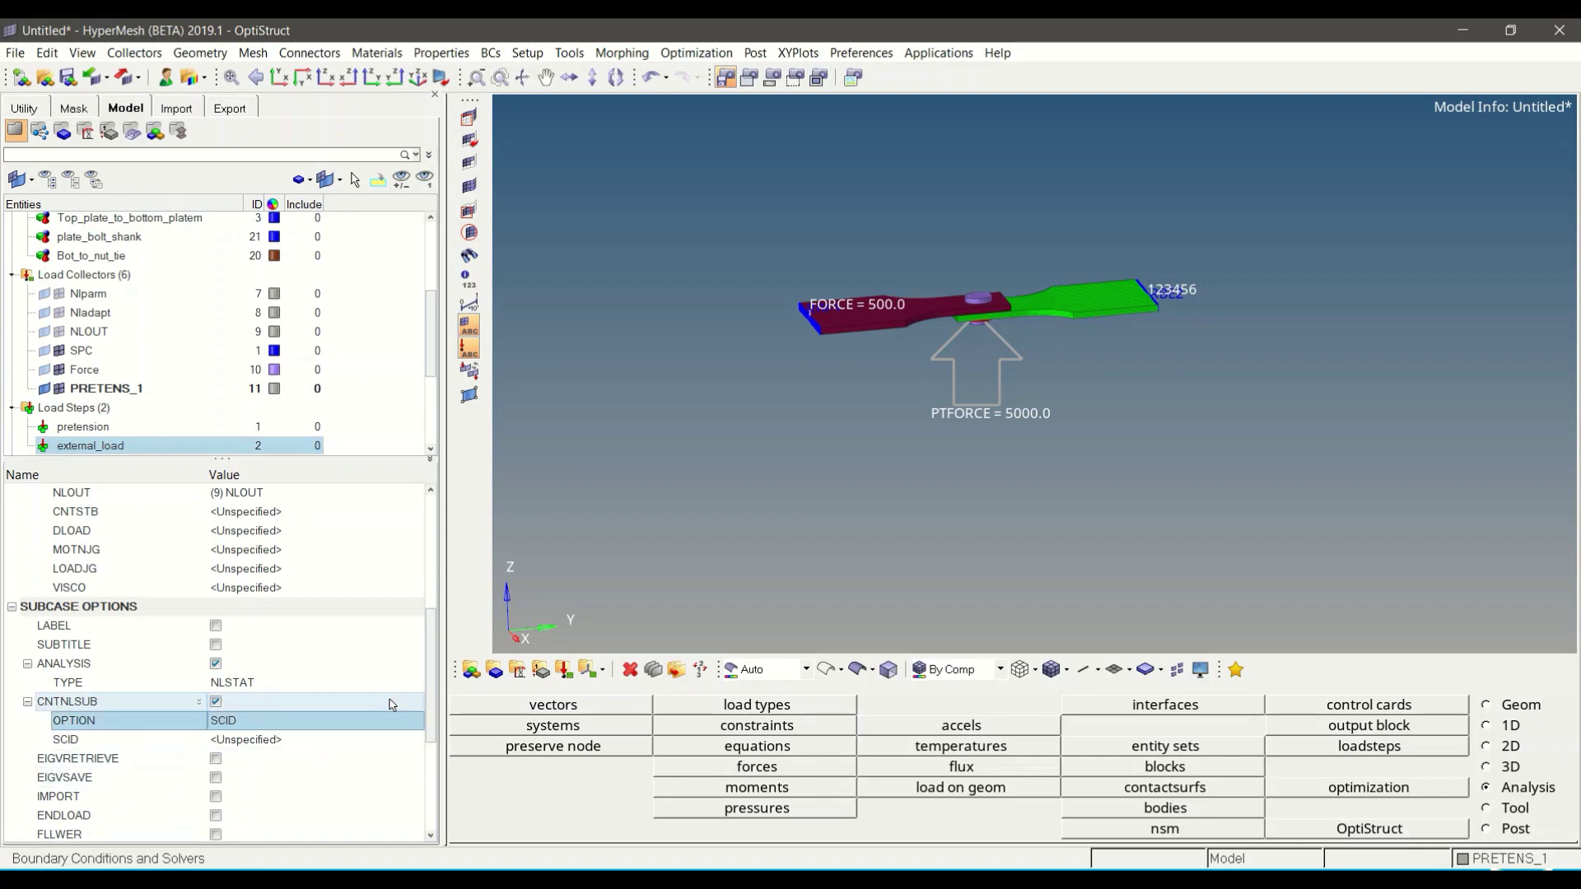
{"action": "left_click", "coordinate": [286, 746]}
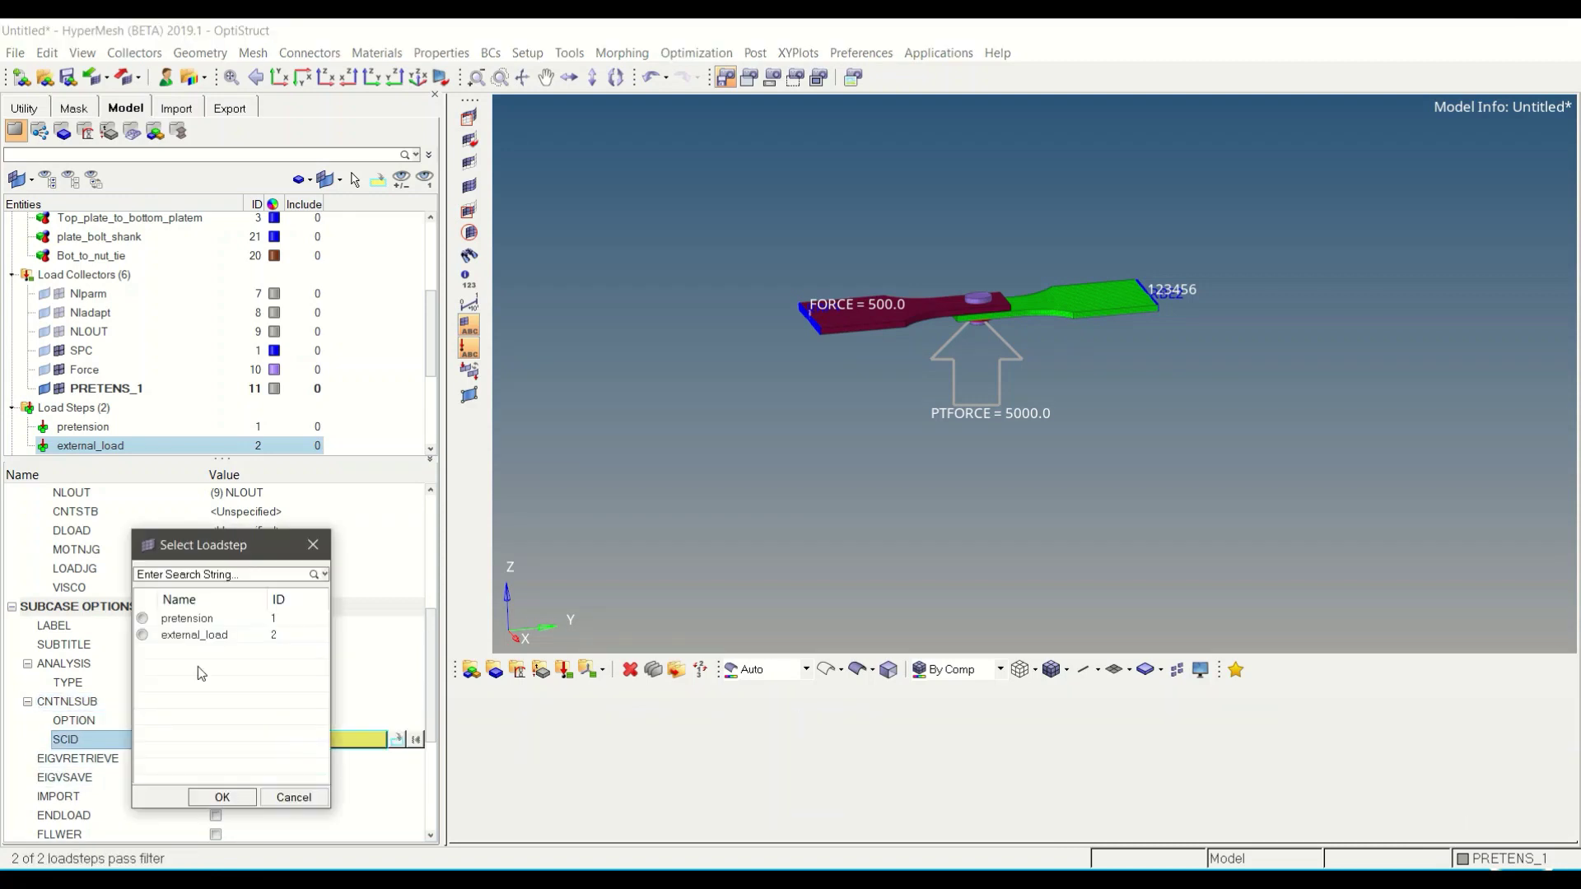
{"action": "left_click", "coordinate": [187, 619]}
{"action": "left_click", "coordinate": [221, 791]}
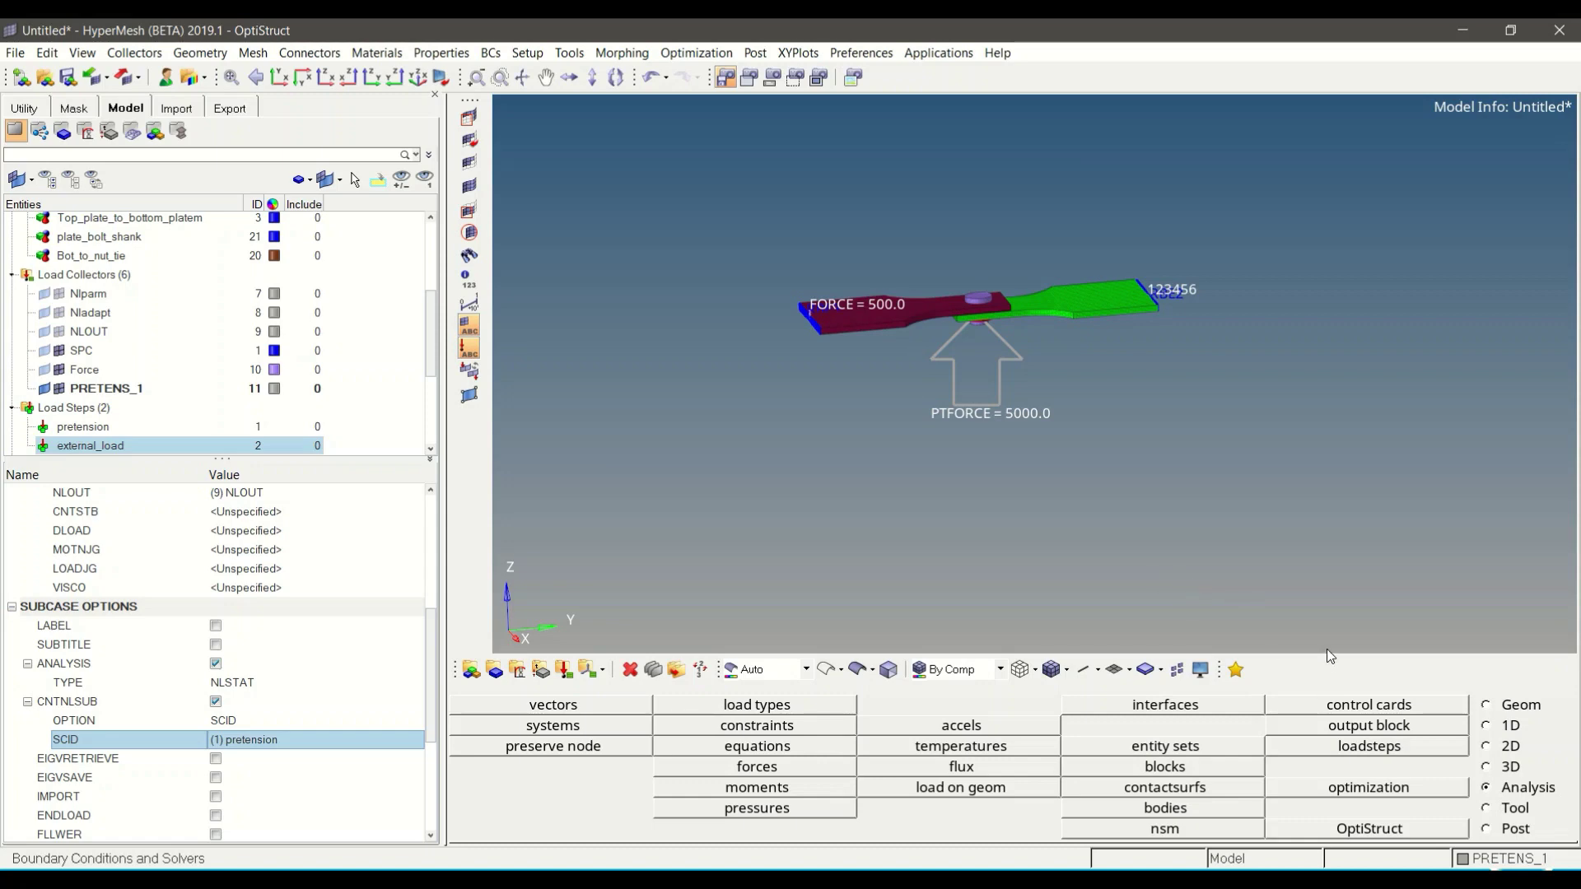
In the GLOBAL_OUTPUT_REQUEST control card, enable contact force (CONTF) output in H3D format.
{"action": "left_click", "coordinate": [1370, 706]}
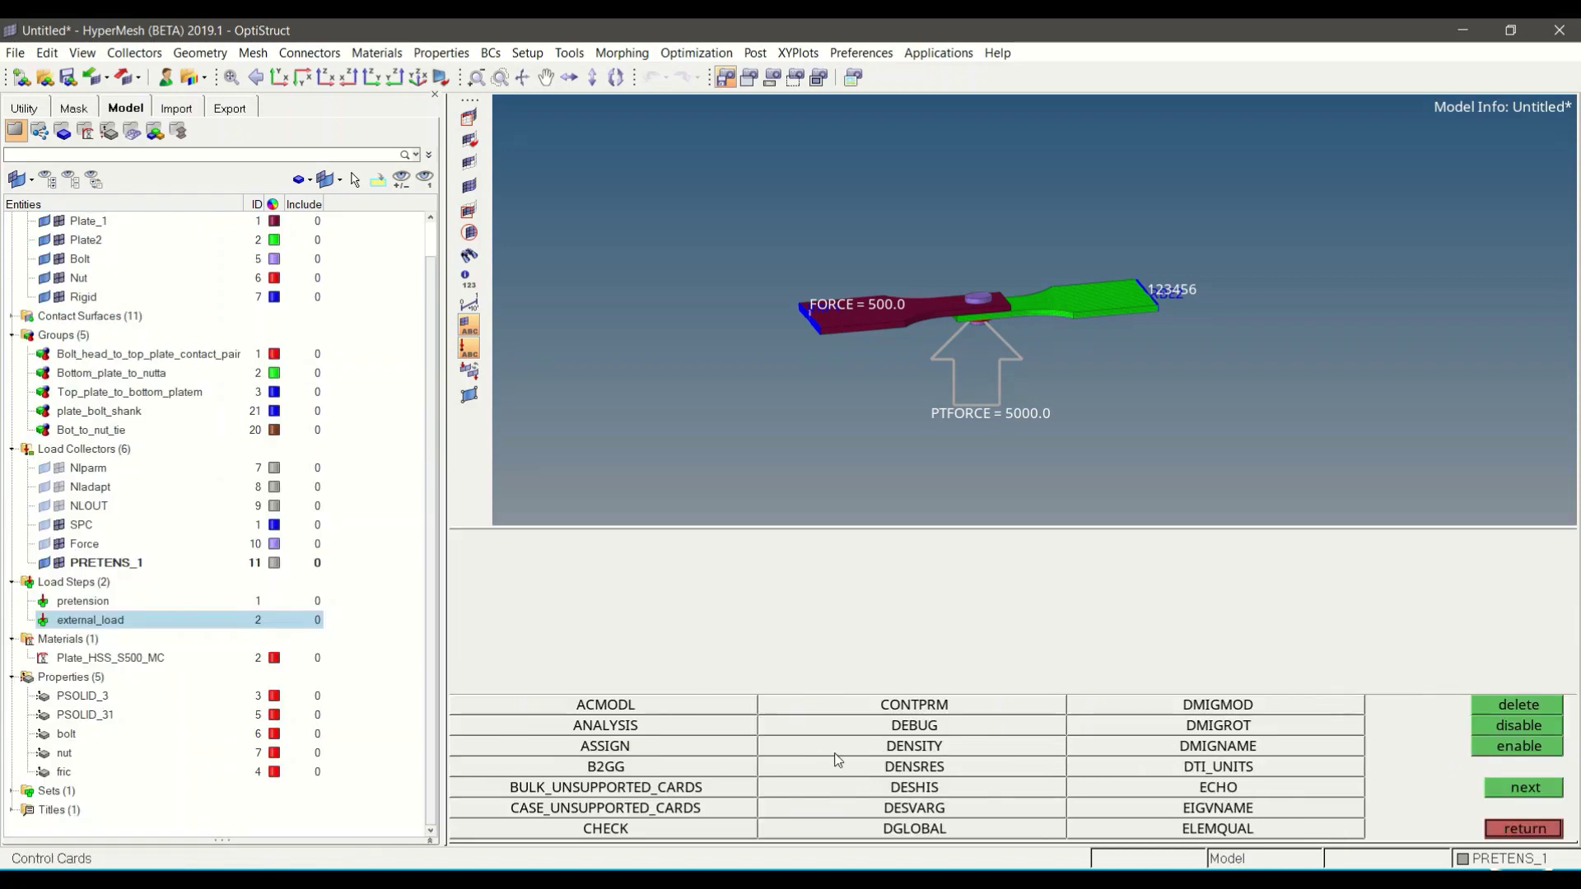
{"action": "left_click", "coordinate": [1510, 791]}
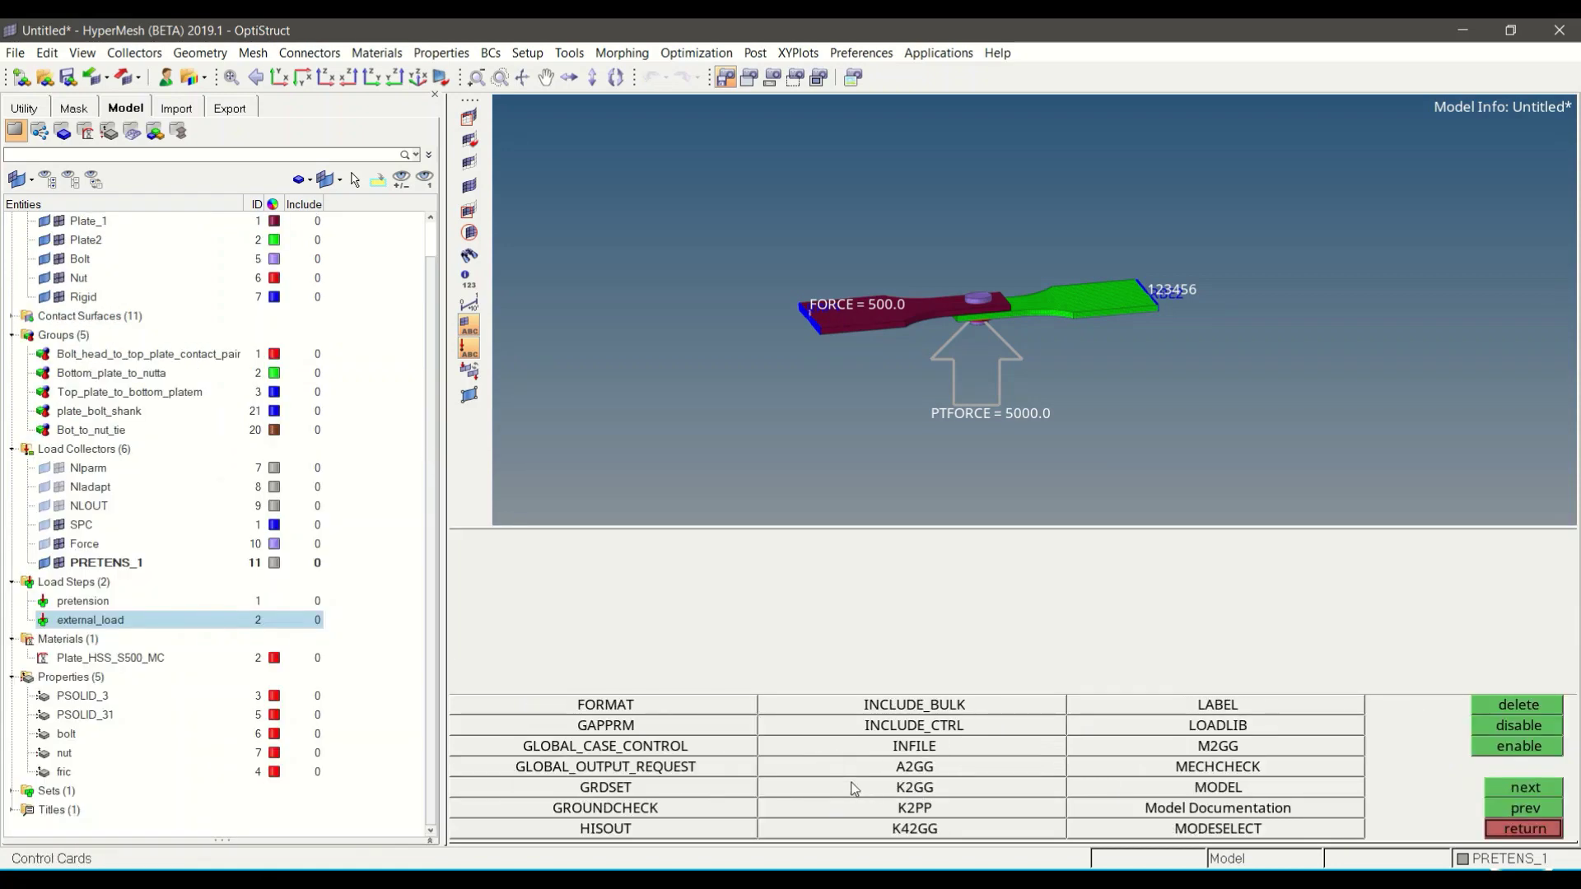
{"action": "left_click", "coordinate": [651, 768]}
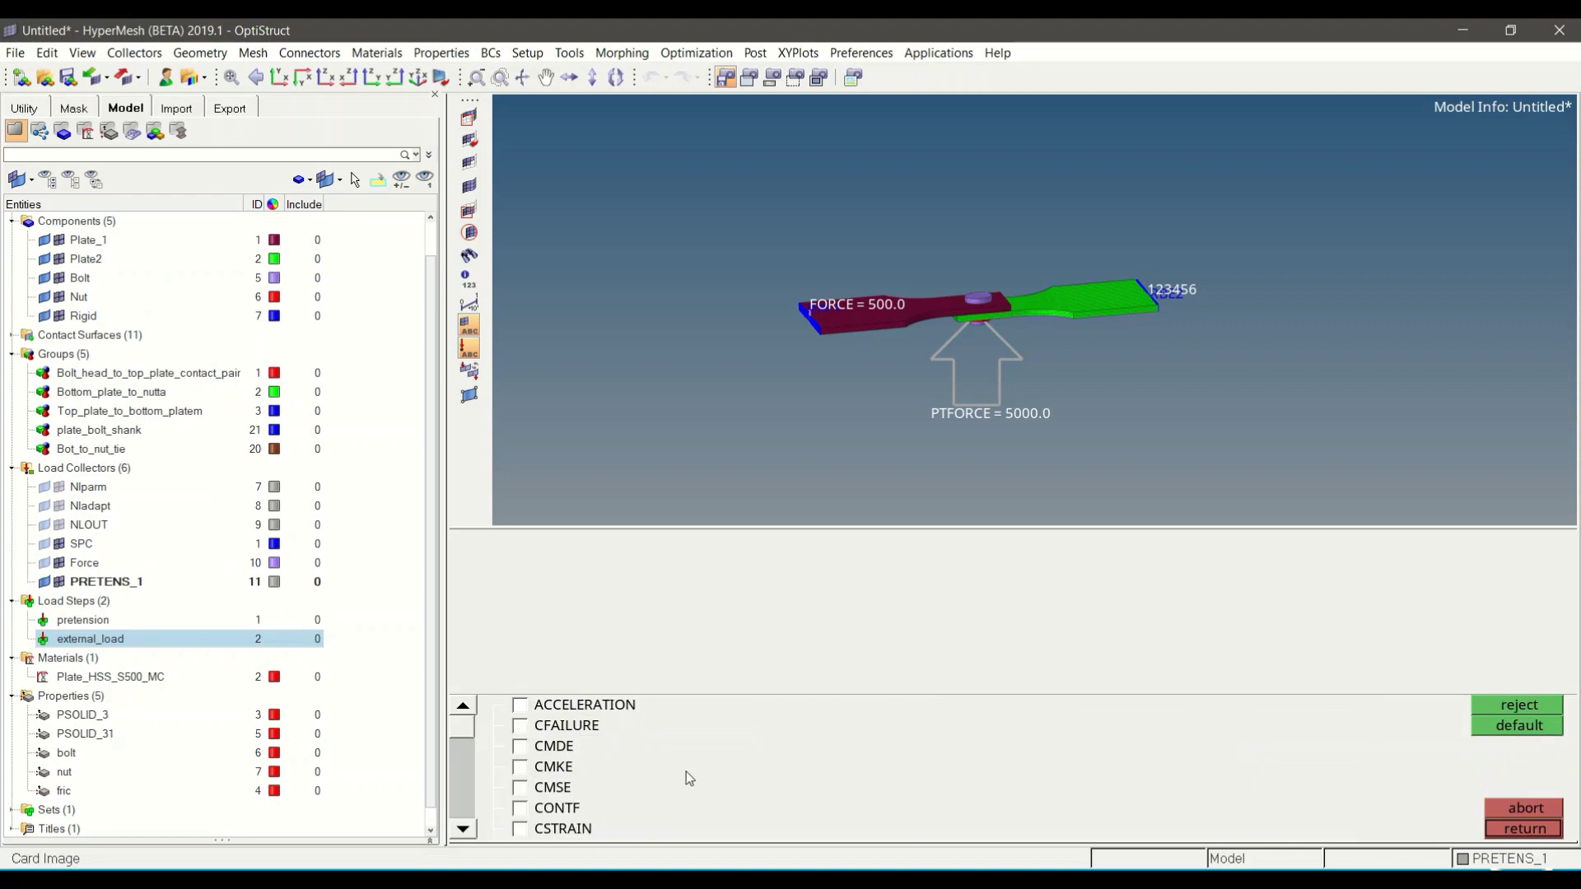
{"action": "left_click", "coordinate": [521, 809]}
{"action": "left_click", "coordinate": [613, 562]}
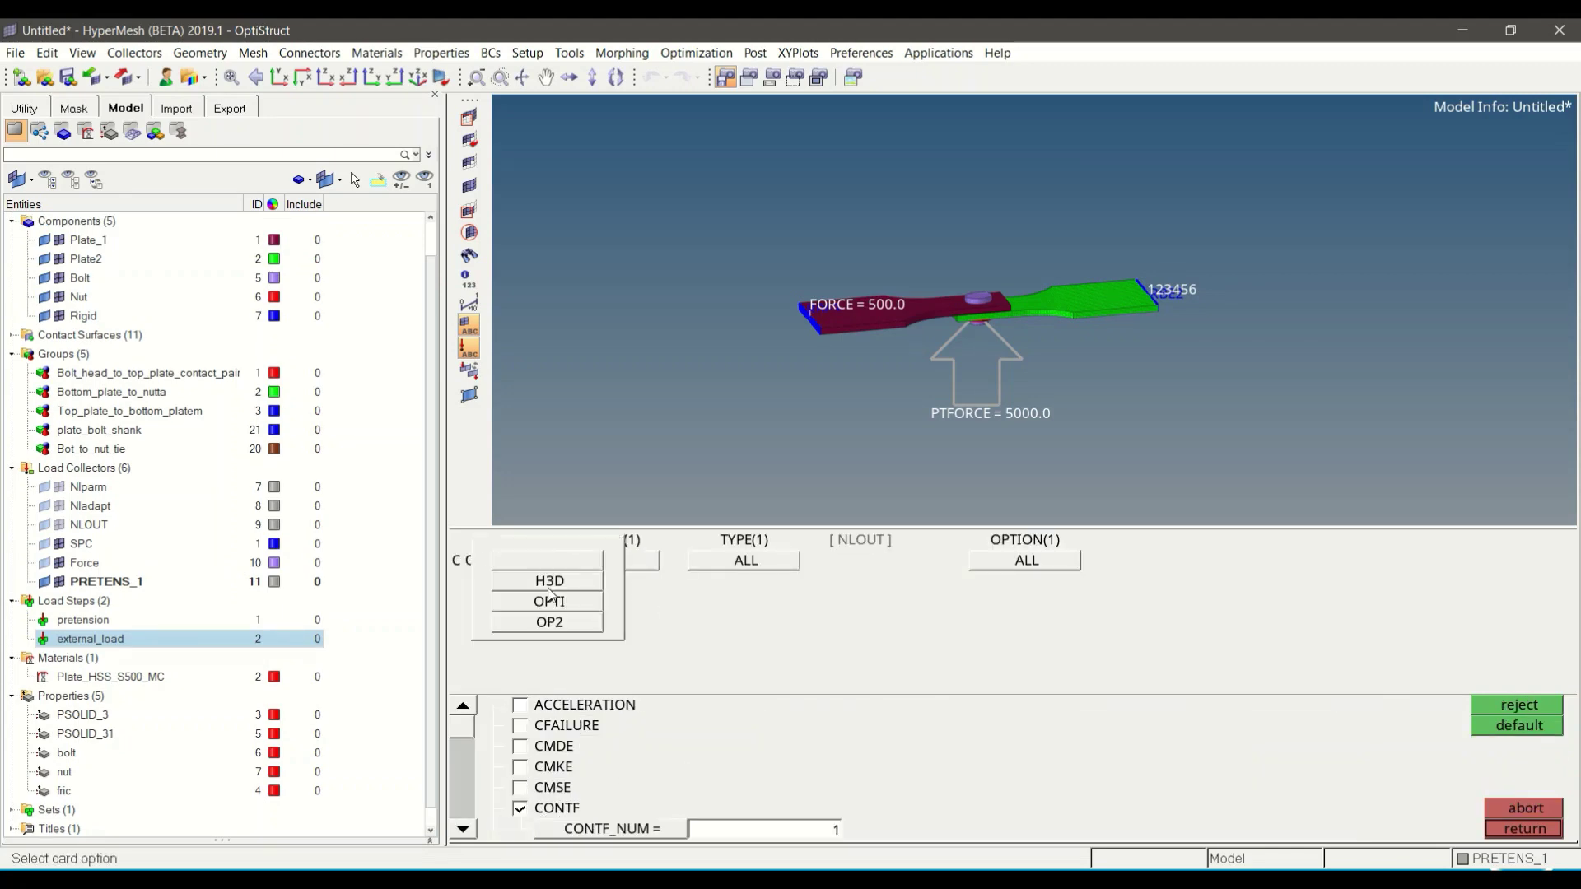
{"action": "left_click", "coordinate": [549, 580]}
Enable DISPLACEMENT output in the global output request and set its format to H3D.
{"action": "left_click", "coordinate": [463, 830]}
{"action": "left_click", "coordinate": [462, 830]}
{"action": "left_click", "coordinate": [462, 830]}
{"action": "left_click", "coordinate": [463, 830]}
{"action": "left_click", "coordinate": [462, 830]}
{"action": "left_click", "coordinate": [462, 830]}
{"action": "left_click", "coordinate": [519, 789]}
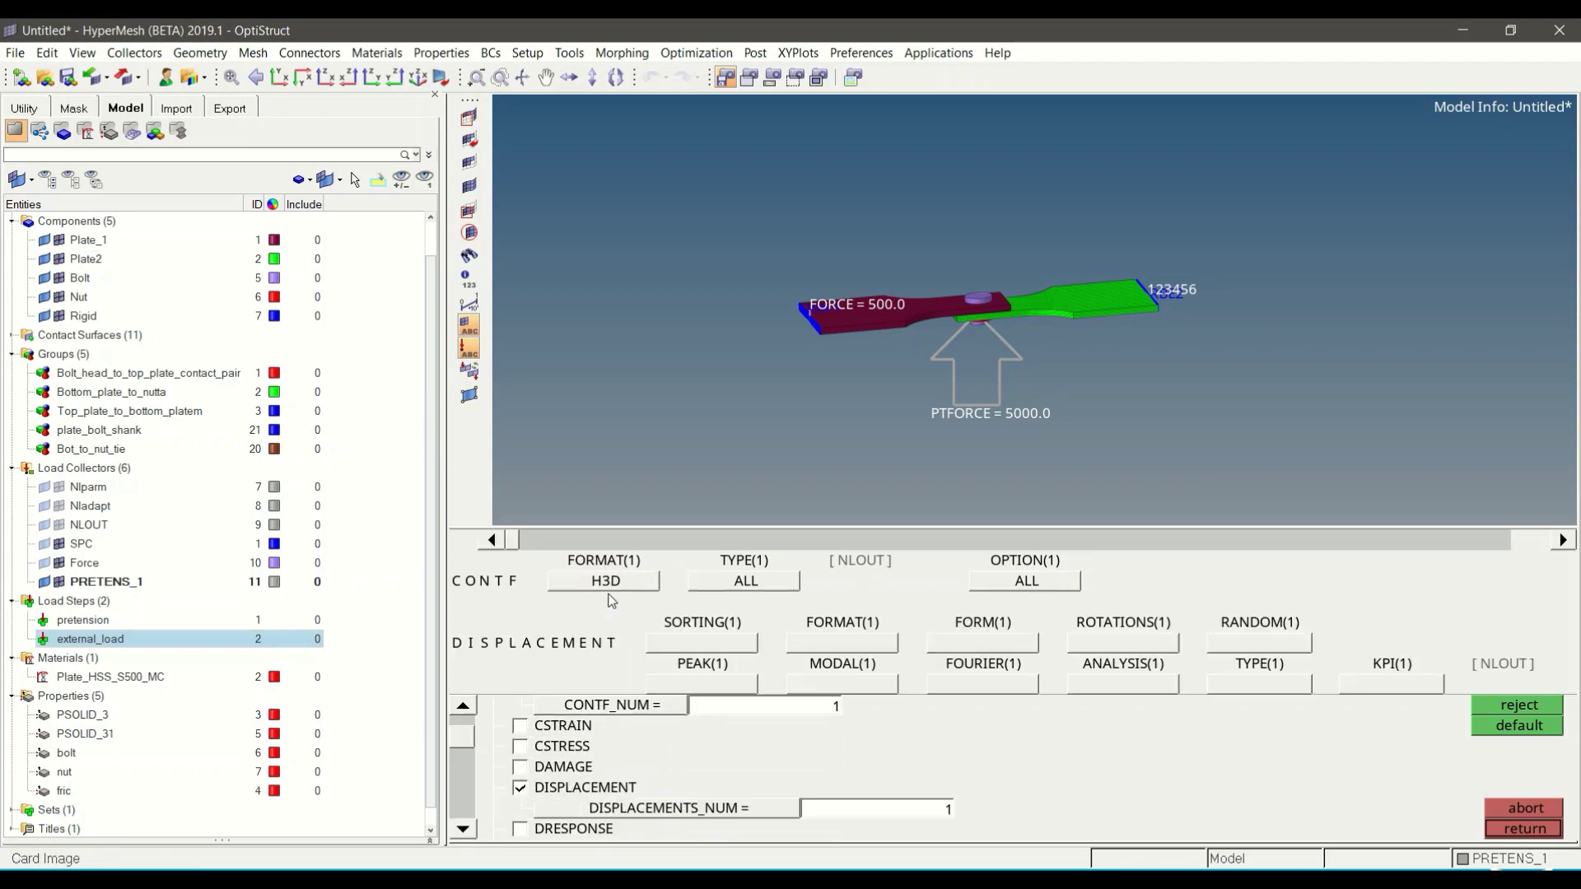
{"action": "left_click", "coordinate": [815, 644]}
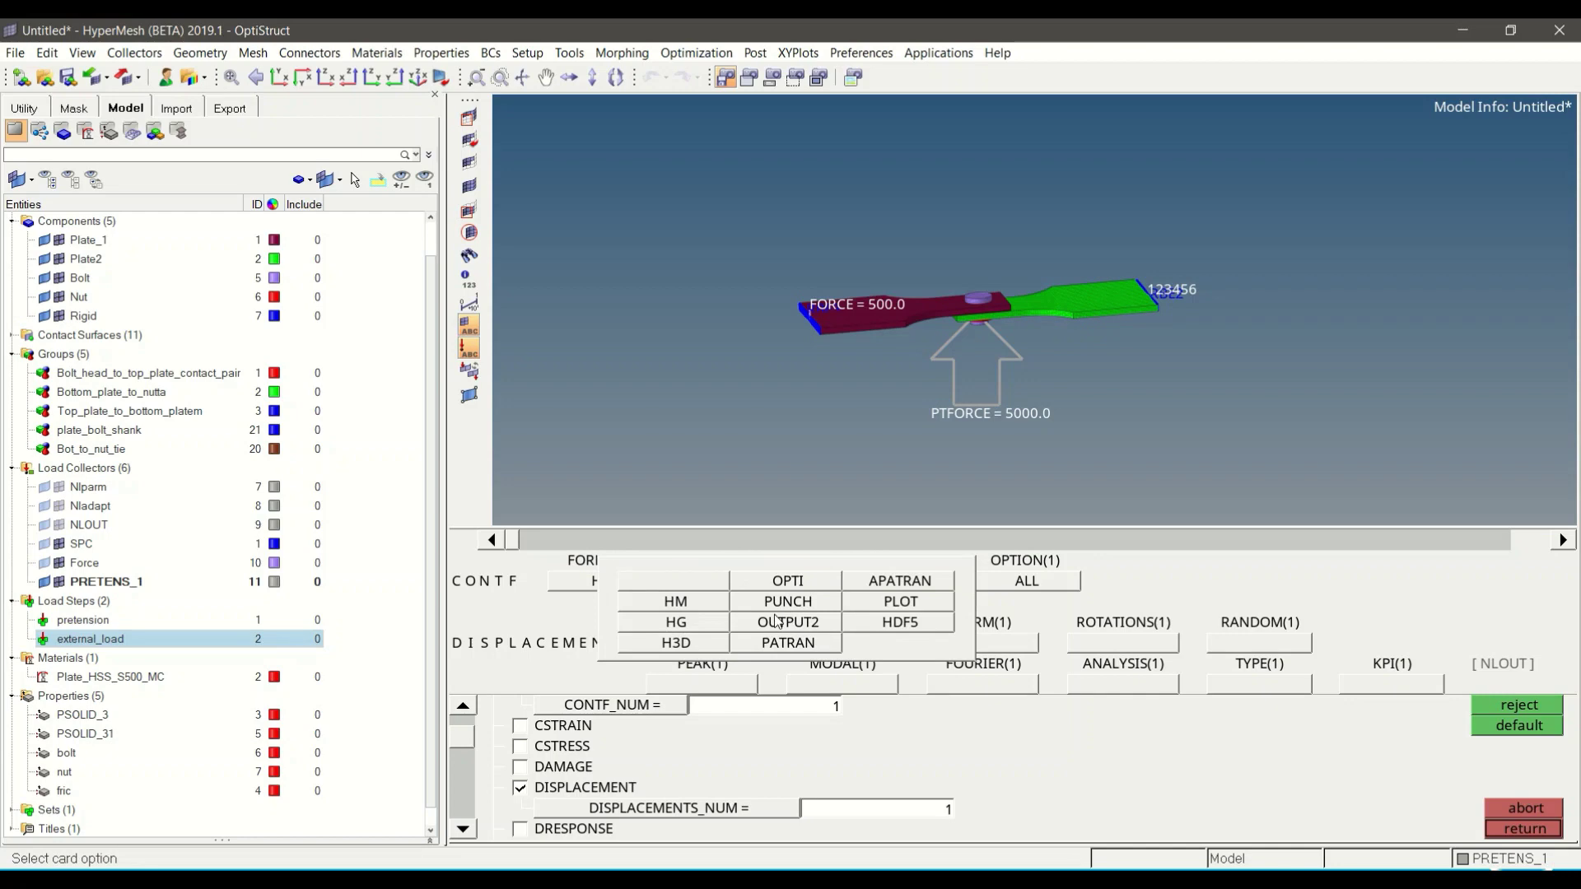
{"action": "left_click", "coordinate": [675, 644]}
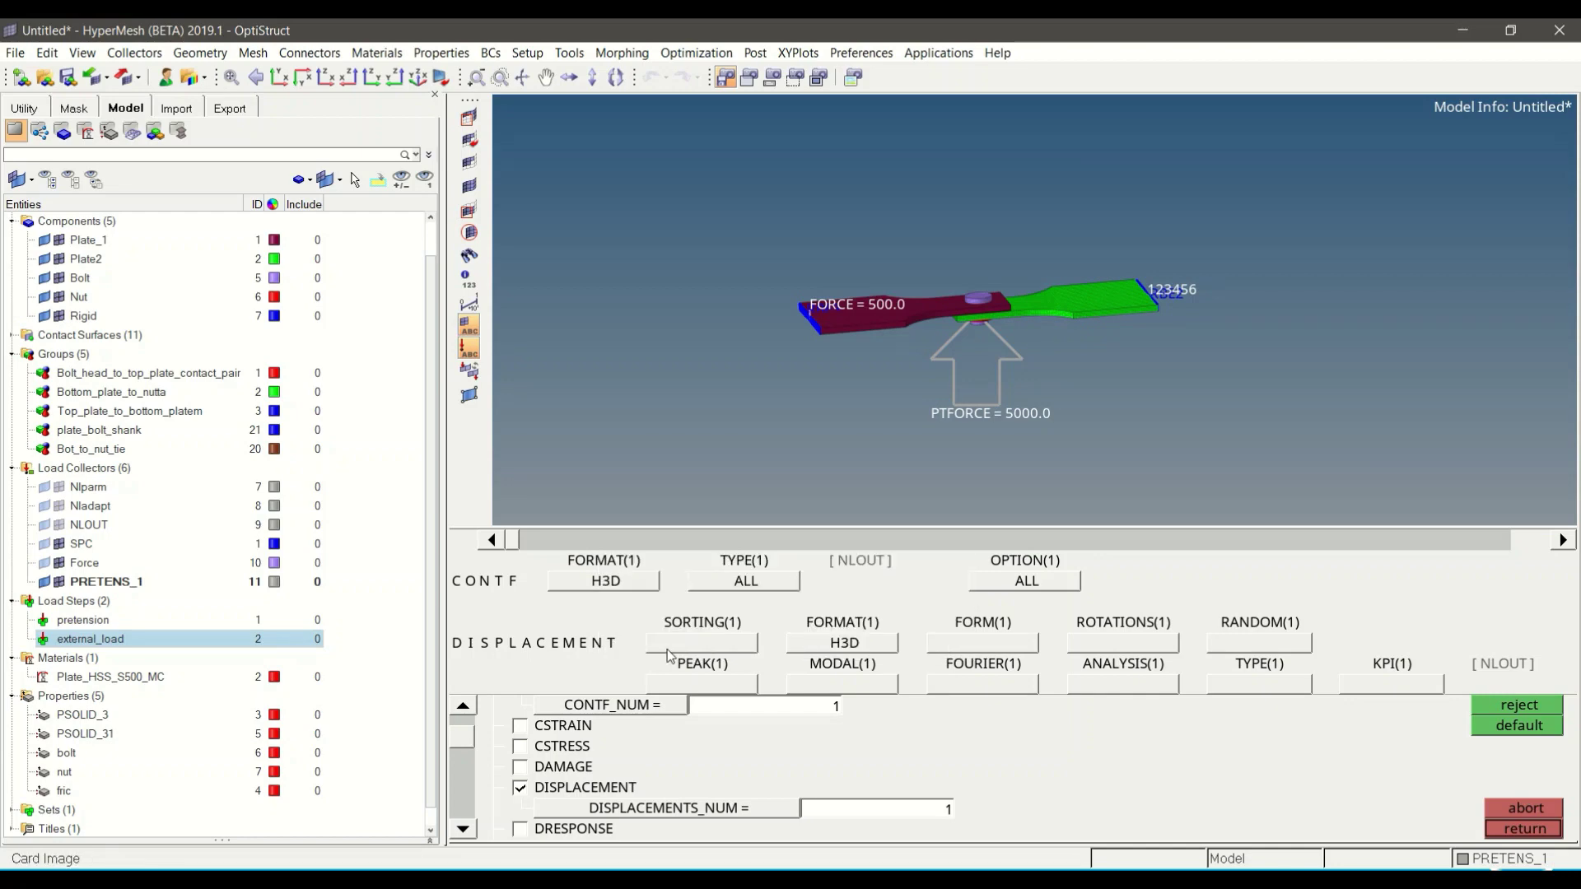
Enable PRETBOLT output in the global output request and set its format to OPTI.
{"action": "left_click_drag", "start_coordinate": [465, 736], "coordinate": [466, 814]}
{"action": "left_click", "coordinate": [469, 778]}
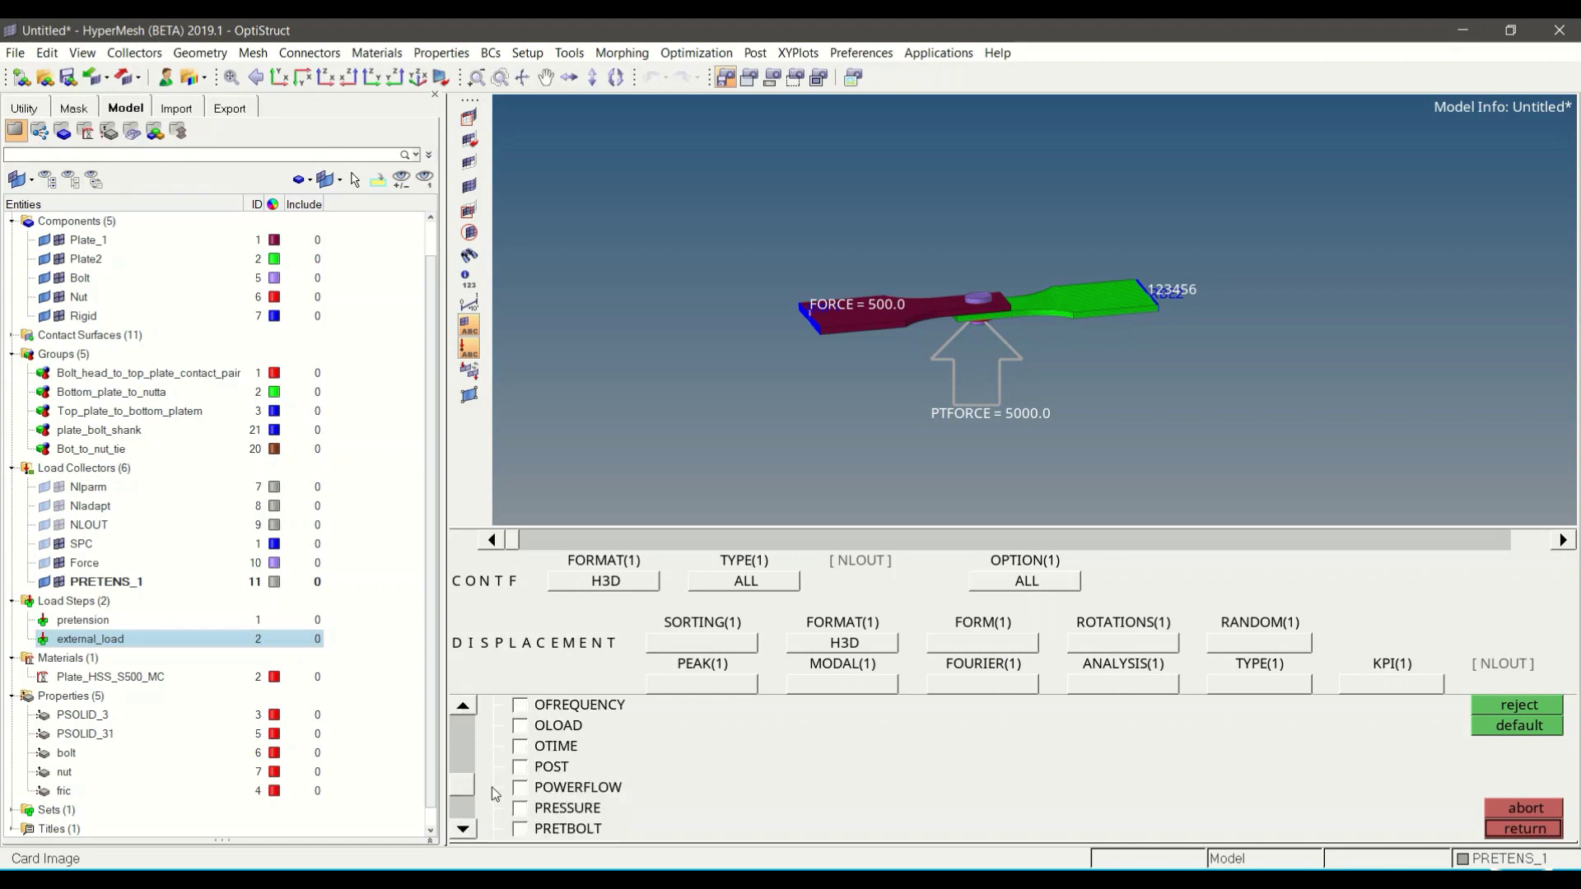
{"action": "left_click", "coordinate": [521, 830]}
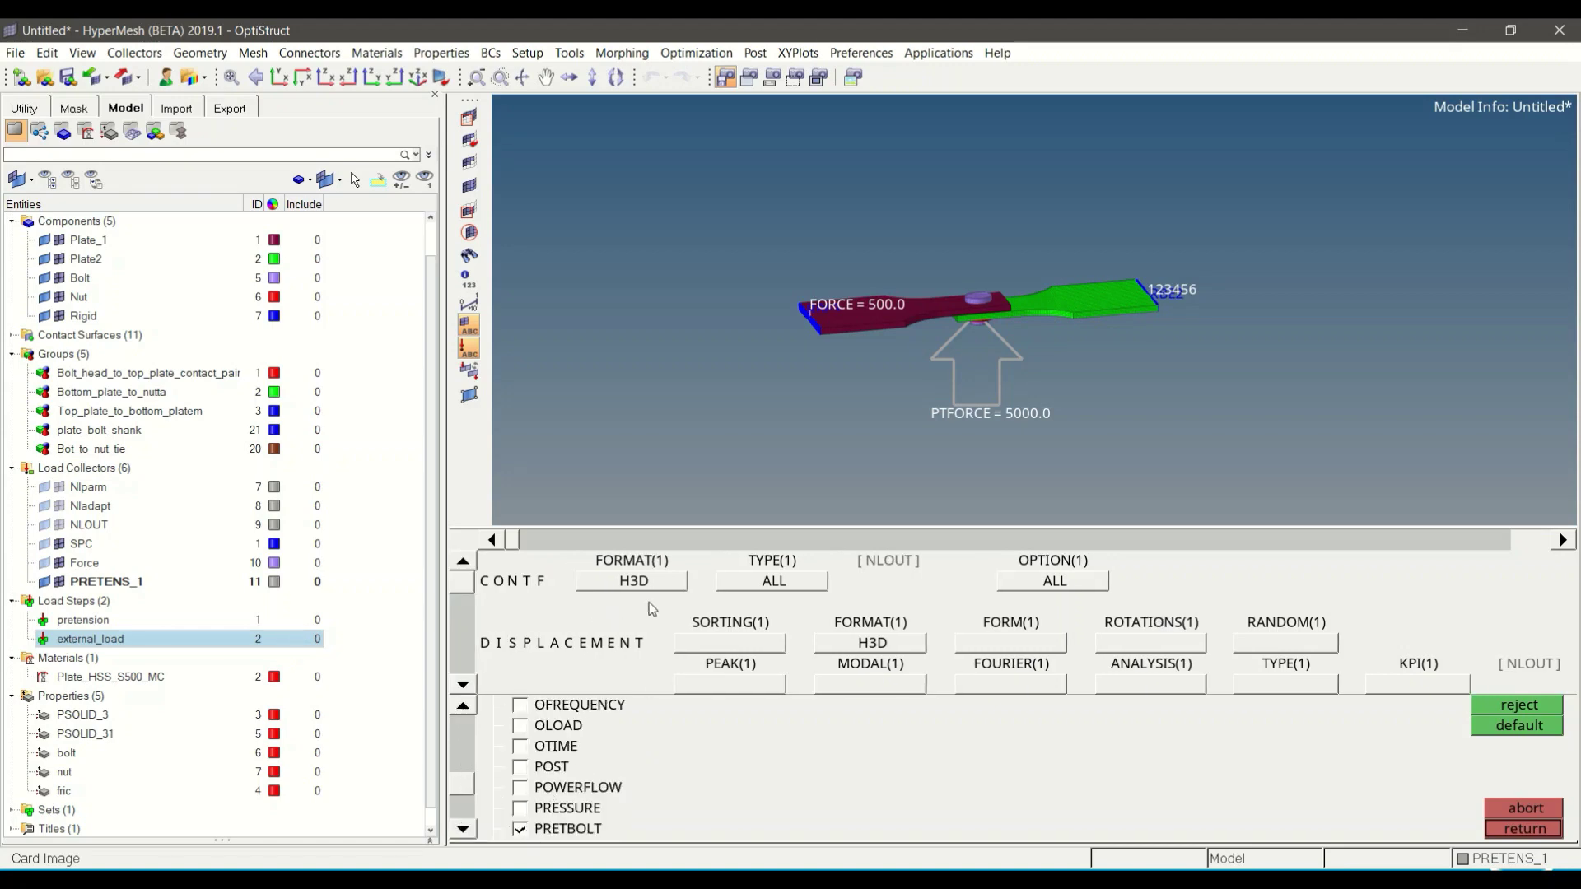
{"action": "scroll", "coordinate": [469, 581], "scroll_direction": "down", "scroll_amount": 1}
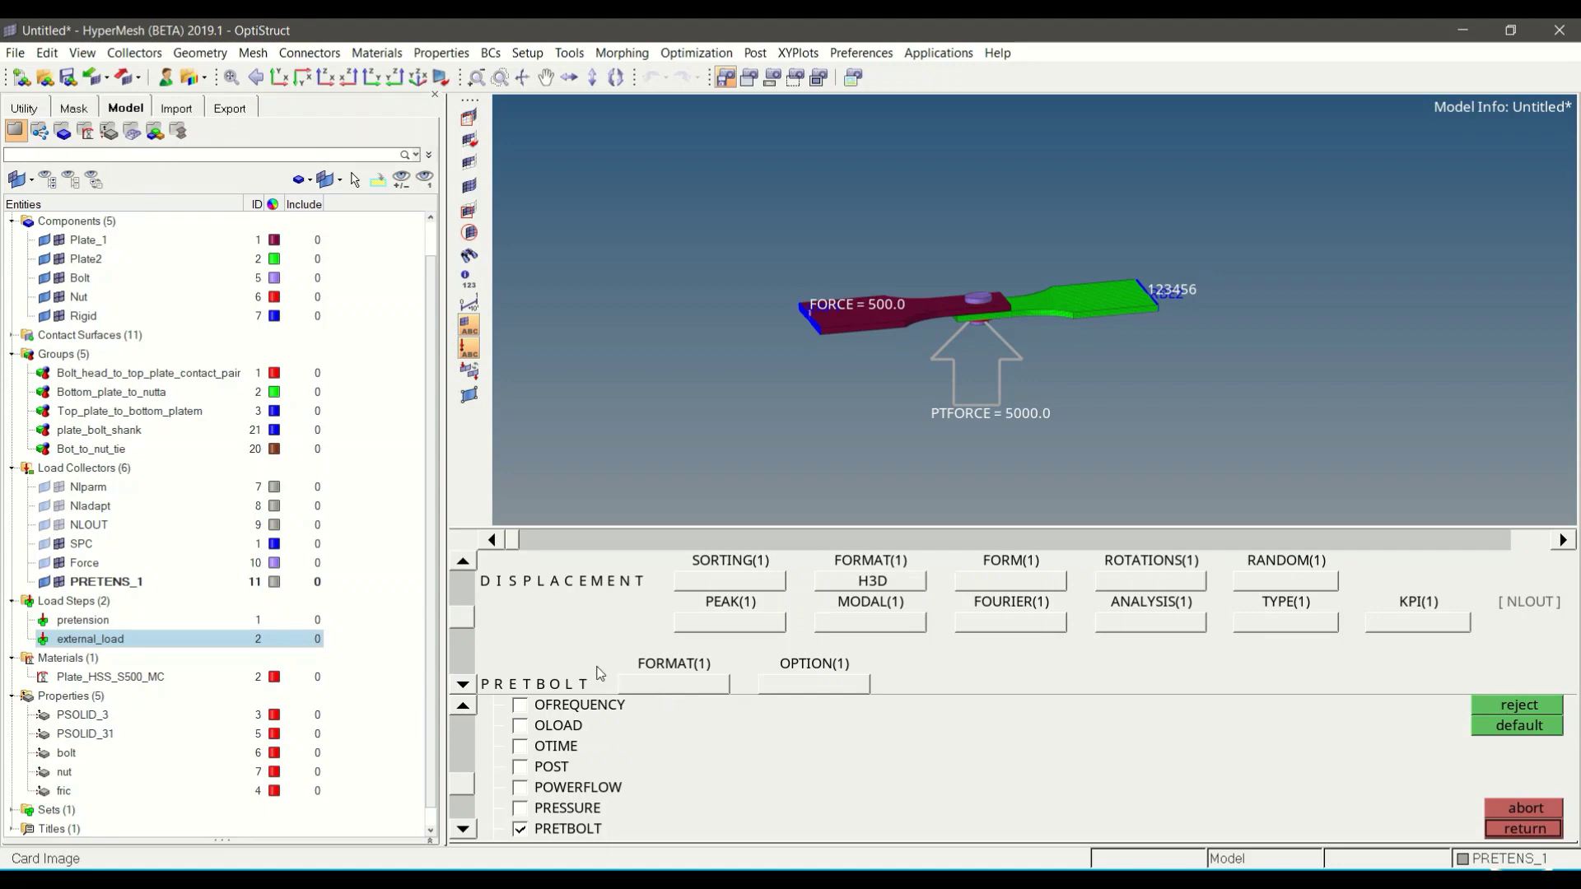
{"action": "left_click", "coordinate": [463, 684]}
{"action": "left_click", "coordinate": [616, 639]}
{"action": "left_click", "coordinate": [616, 643]}
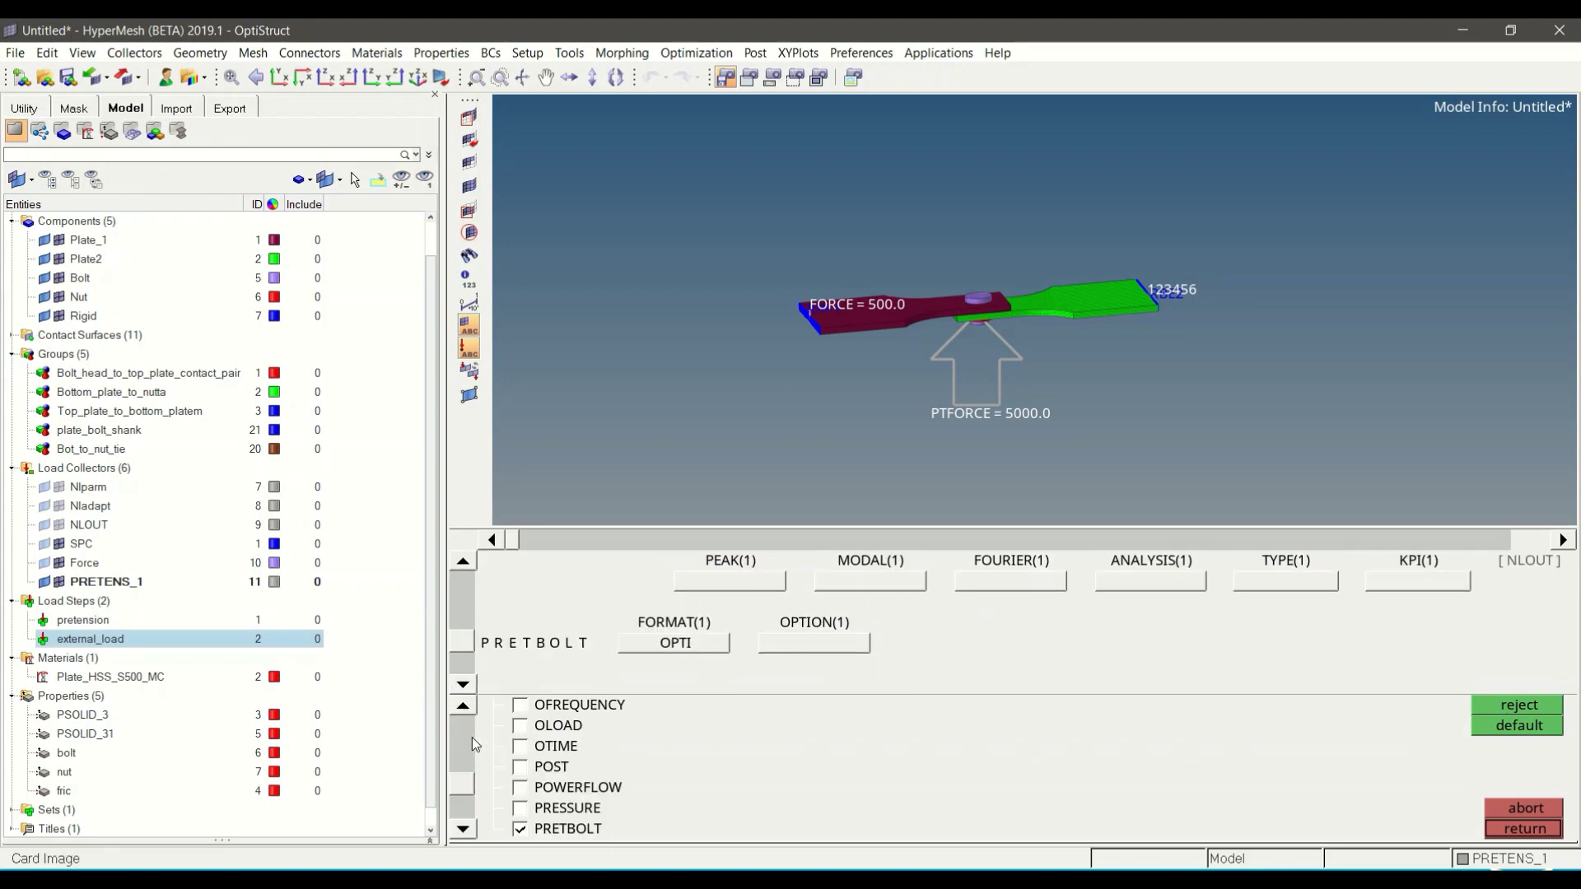
Enable STRAIN and STRESS output in the global output request and choose the STRAIN output format.
{"action": "left_click", "coordinate": [462, 828]}
{"action": "left_click", "coordinate": [462, 829]}
{"action": "left_click", "coordinate": [462, 828]}
{"action": "left_click", "coordinate": [463, 828]}
{"action": "scroll", "coordinate": [463, 829], "scroll_direction": "down", "scroll_amount": 8}
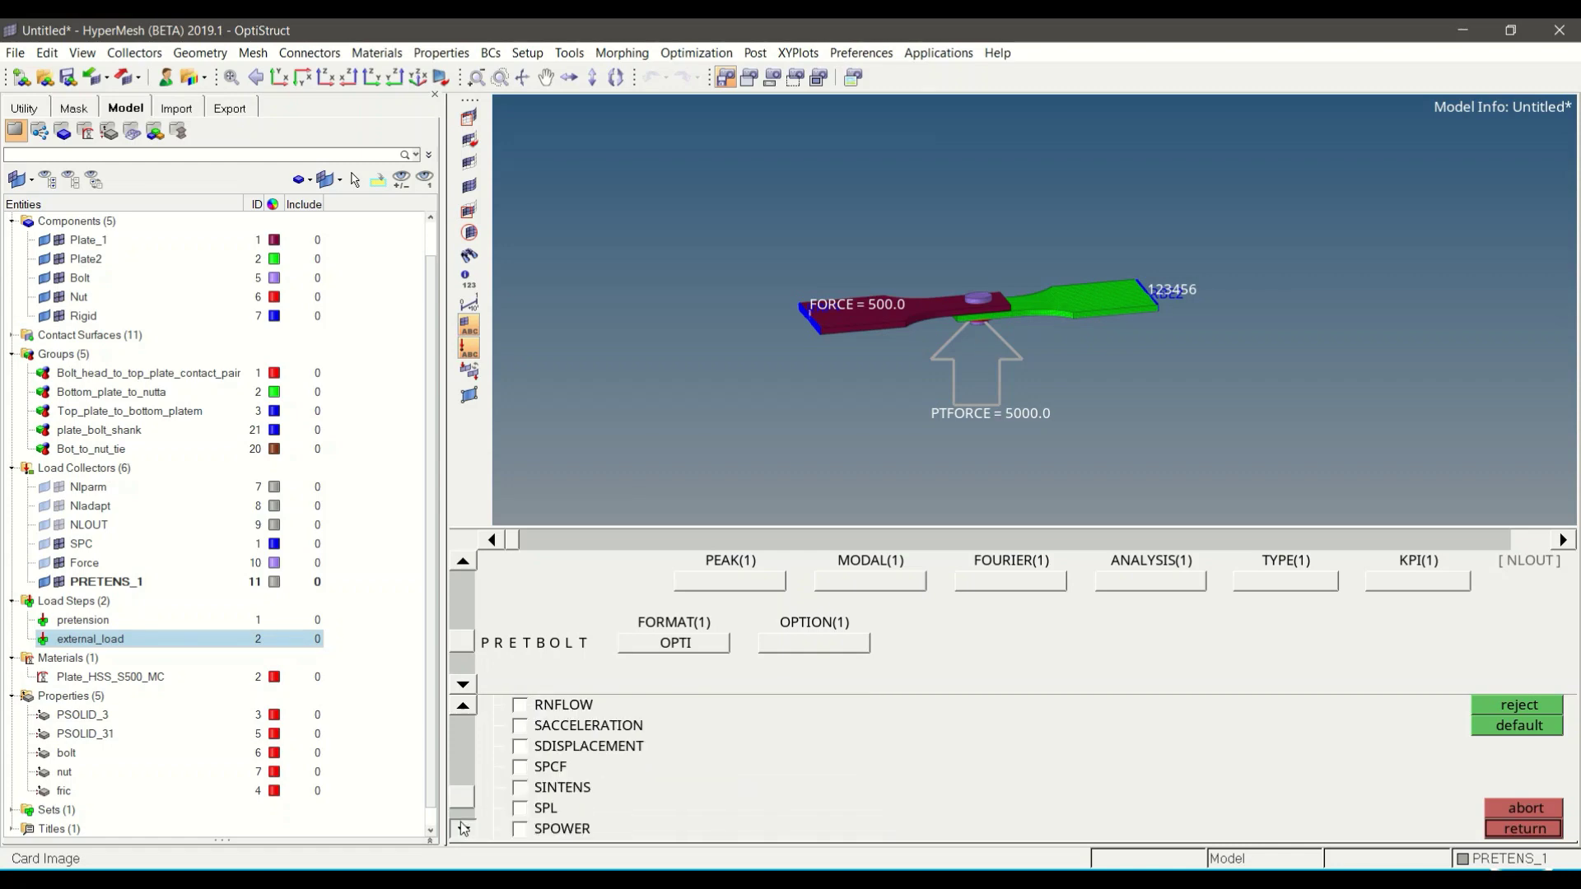
{"action": "left_click", "coordinate": [521, 788]}
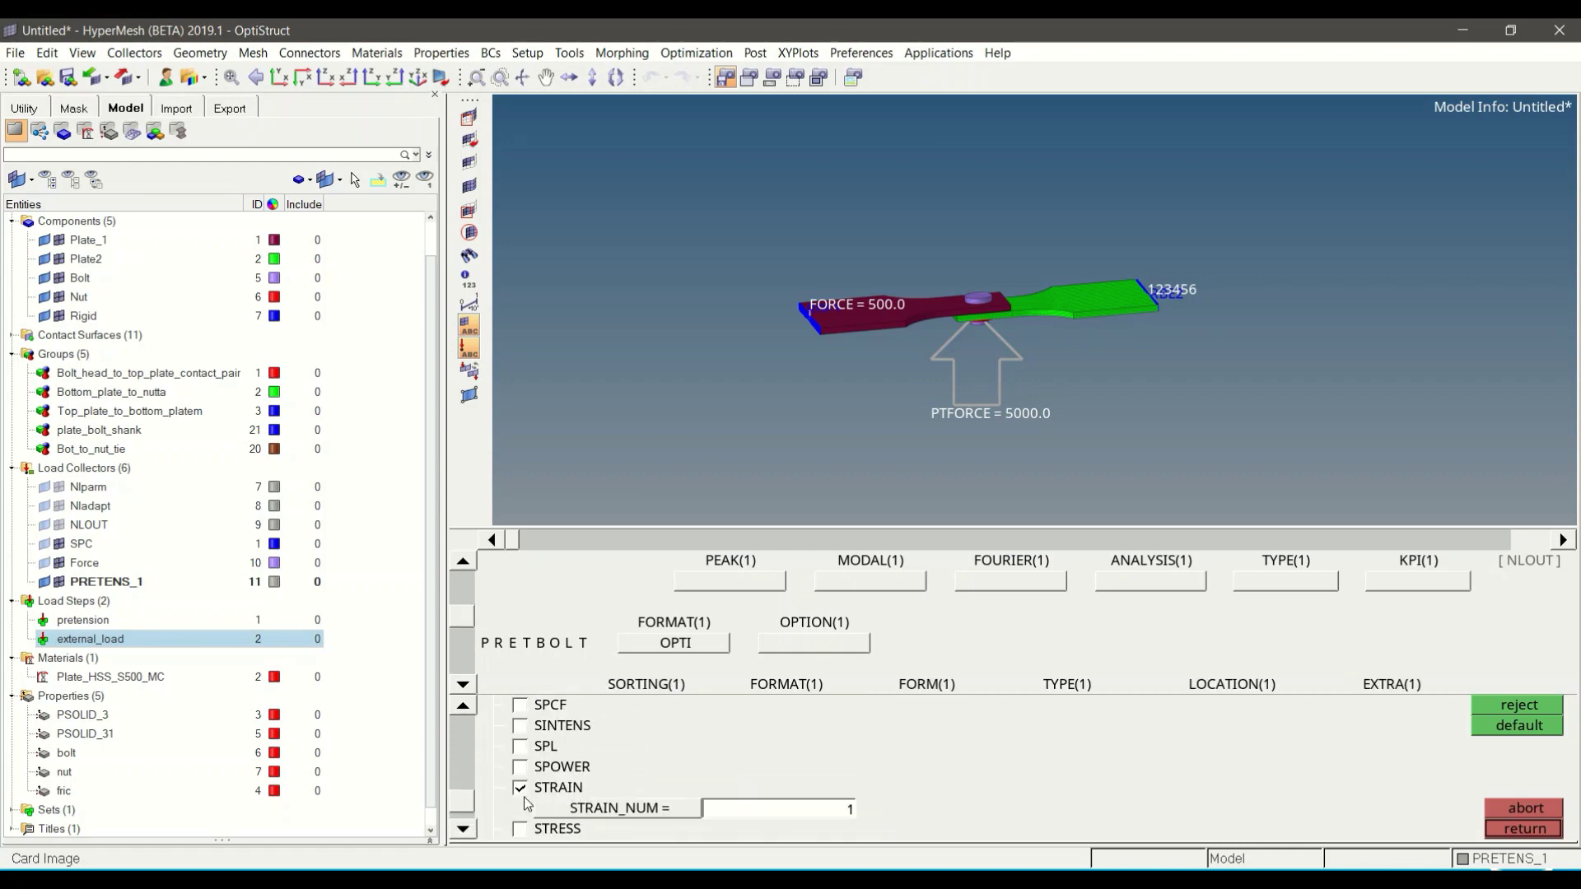
{"action": "left_click", "coordinate": [520, 829]}
{"action": "left_click", "coordinate": [463, 684]}
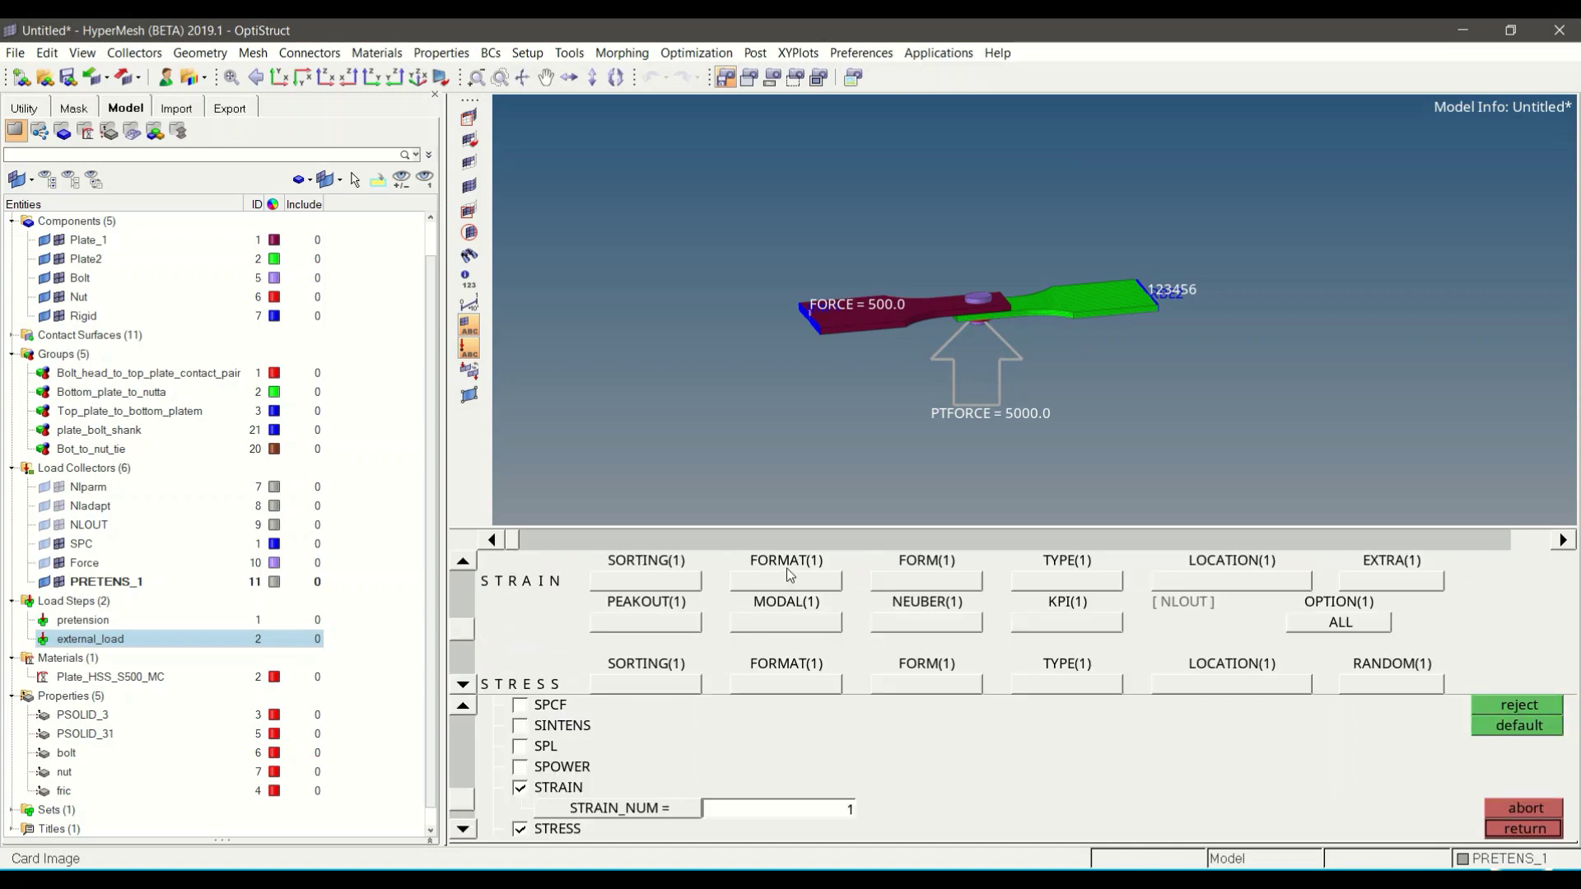
{"action": "left_click", "coordinate": [795, 580]}
{"action": "left_click", "coordinate": [676, 622]}
Choose the STRESS output format in the global output request and finish editing the card.
{"action": "left_click", "coordinate": [463, 684]}
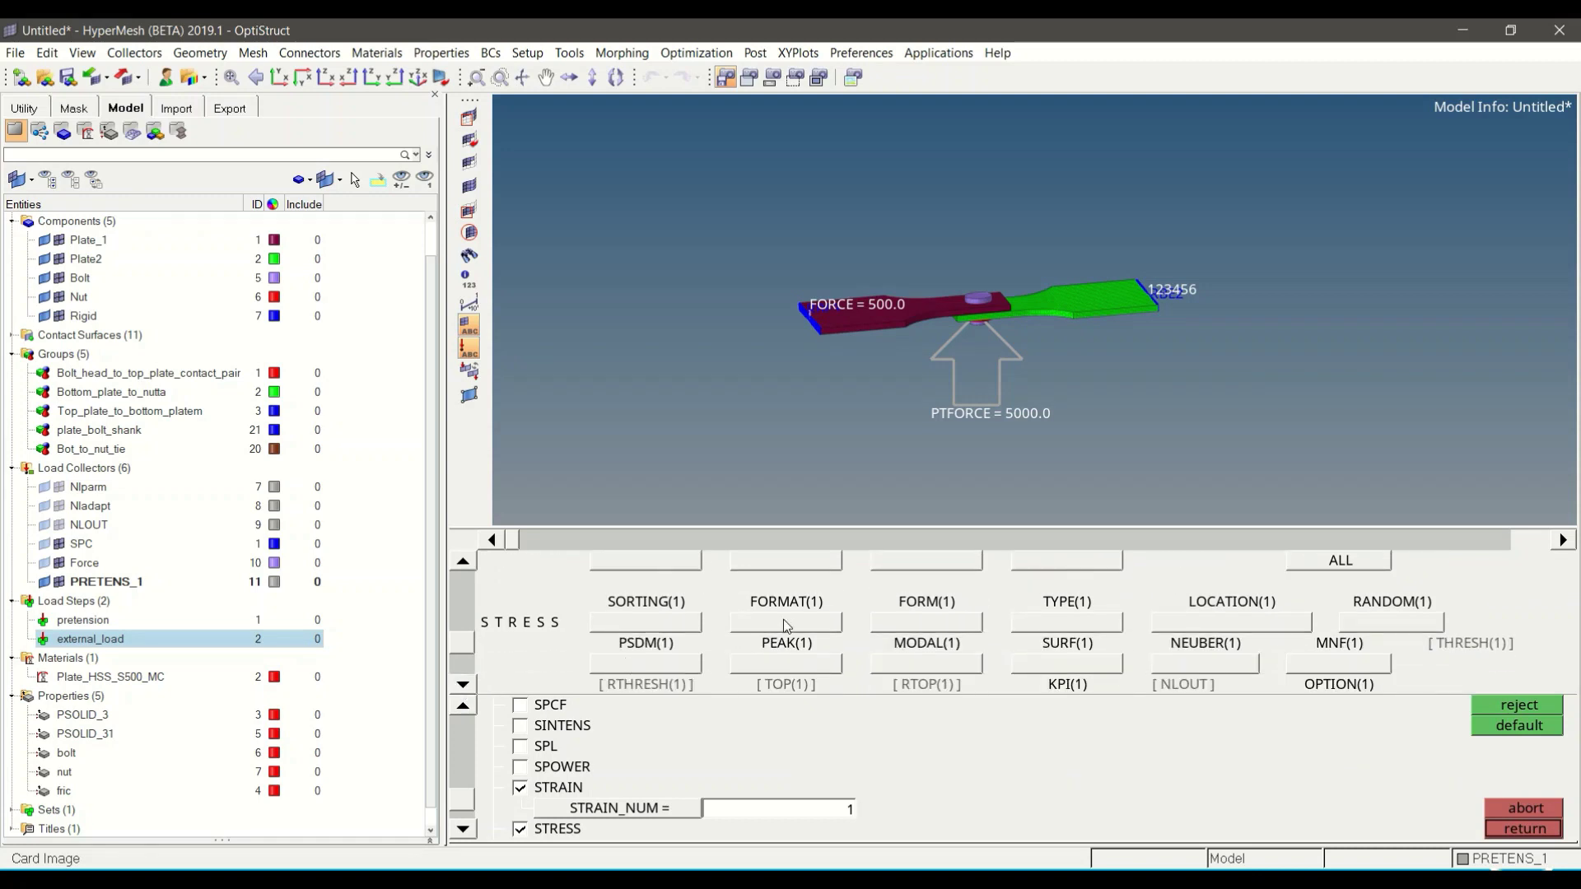
{"action": "left_click", "coordinate": [786, 624]}
{"action": "left_click", "coordinate": [674, 605]}
{"action": "left_click", "coordinate": [1514, 825]}
In the PARAM control card, enable CHECKEL and set its value to NO.
{"action": "left_click", "coordinate": [1527, 787]}
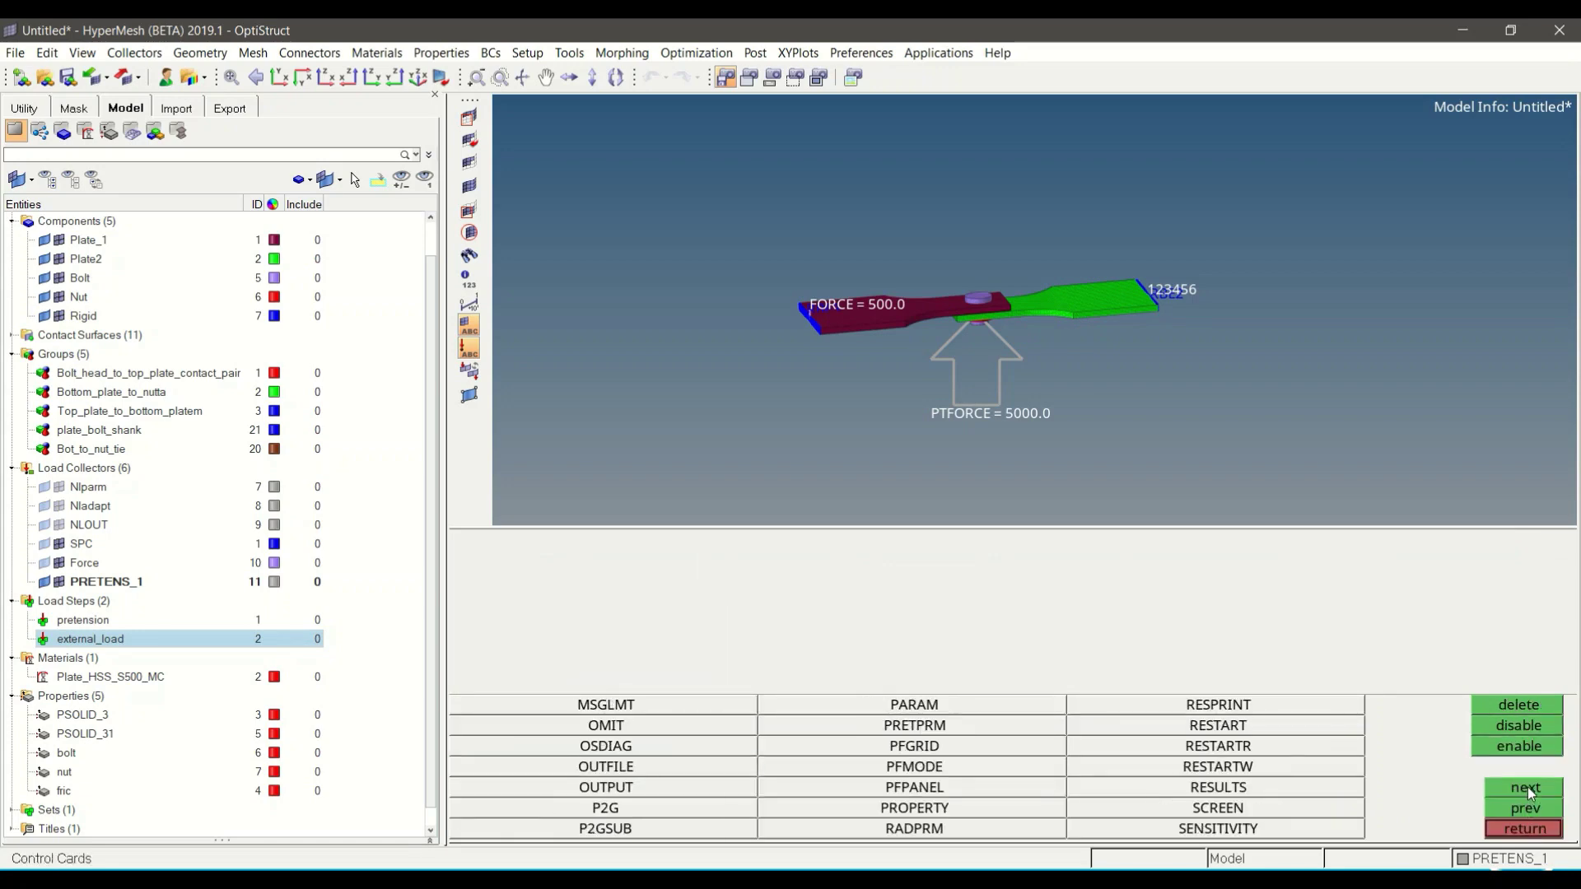
{"action": "left_click", "coordinate": [914, 705]}
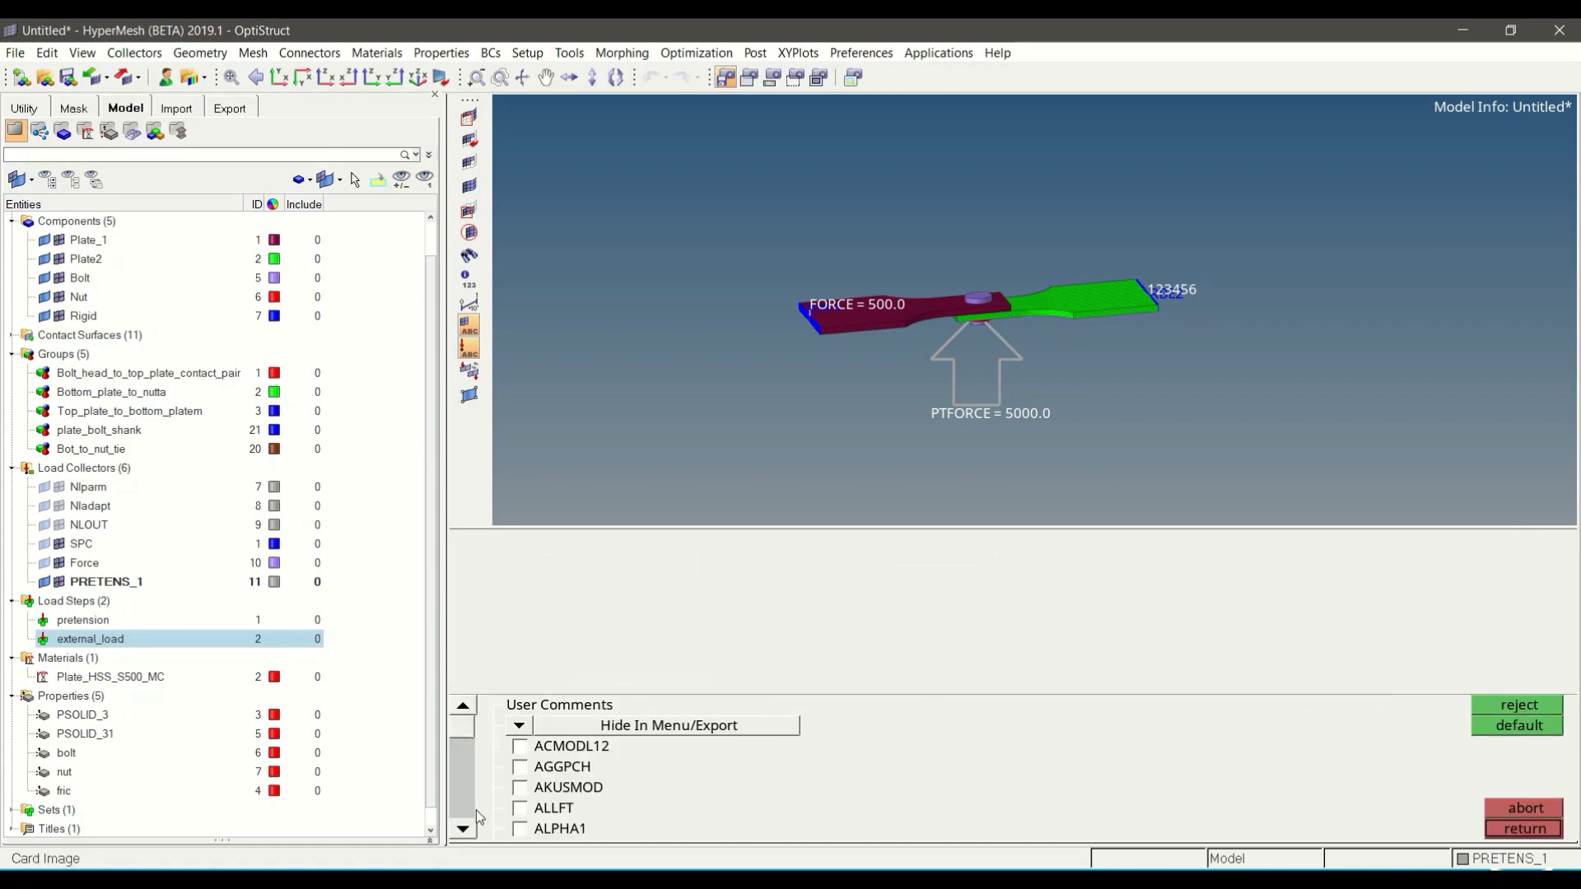
{"action": "scroll", "coordinate": [462, 830], "scroll_direction": "down", "scroll_amount": 5}
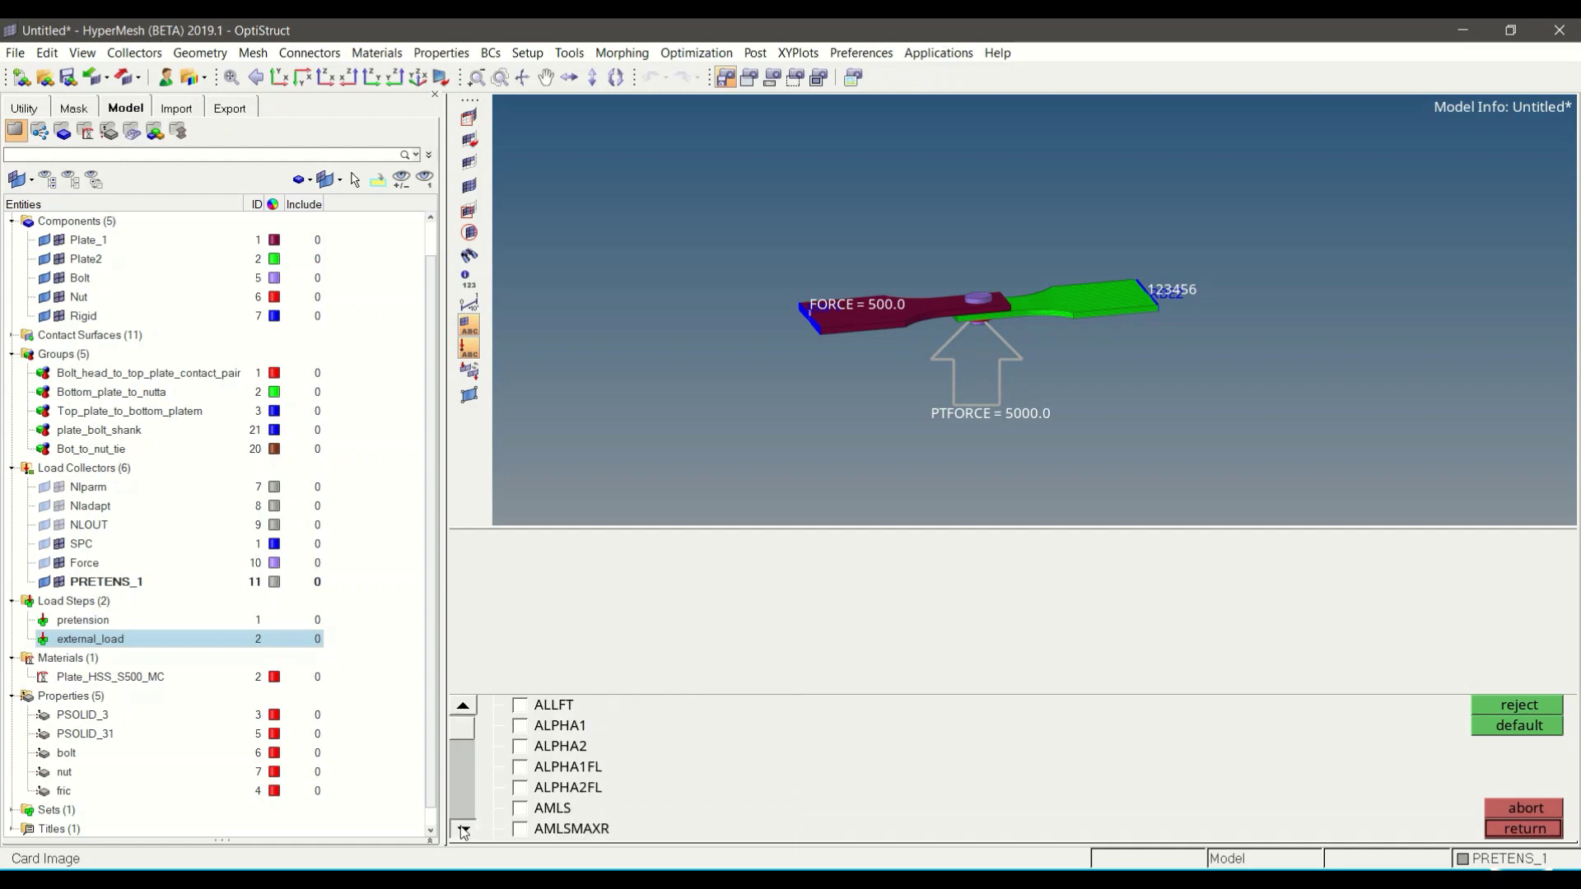
{"action": "left_click_drag", "start_coordinate": [461, 750], "coordinate": [464, 731]}
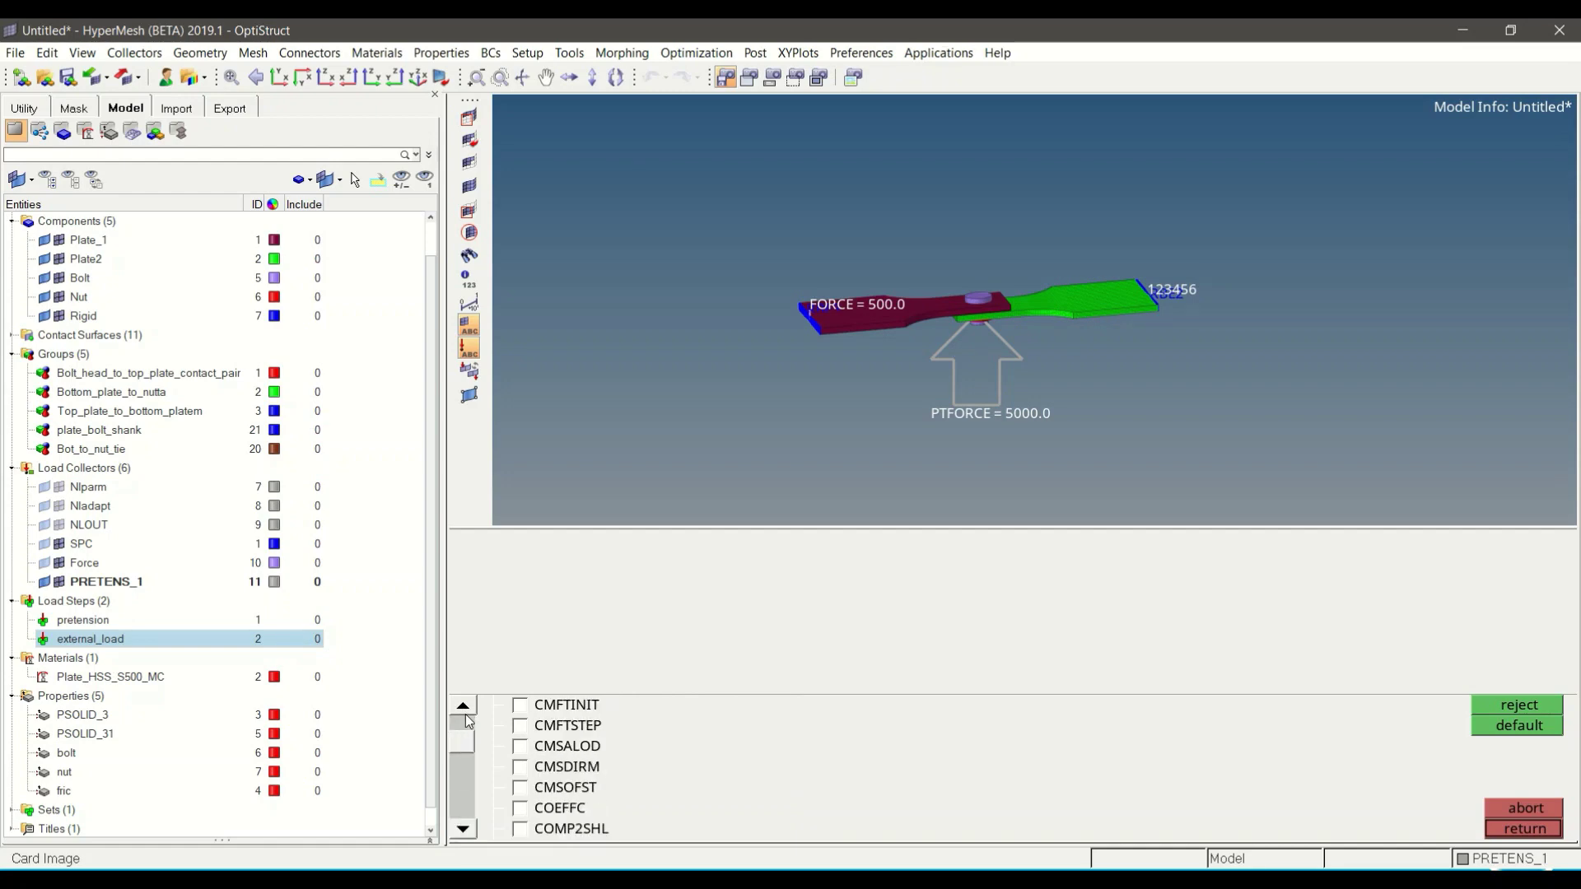
{"action": "scroll", "coordinate": [466, 719], "scroll_direction": "up", "scroll_amount": 6}
{"action": "scroll", "coordinate": [466, 717], "scroll_direction": "up", "scroll_amount": 2}
{"action": "left_click", "coordinate": [557, 727]}
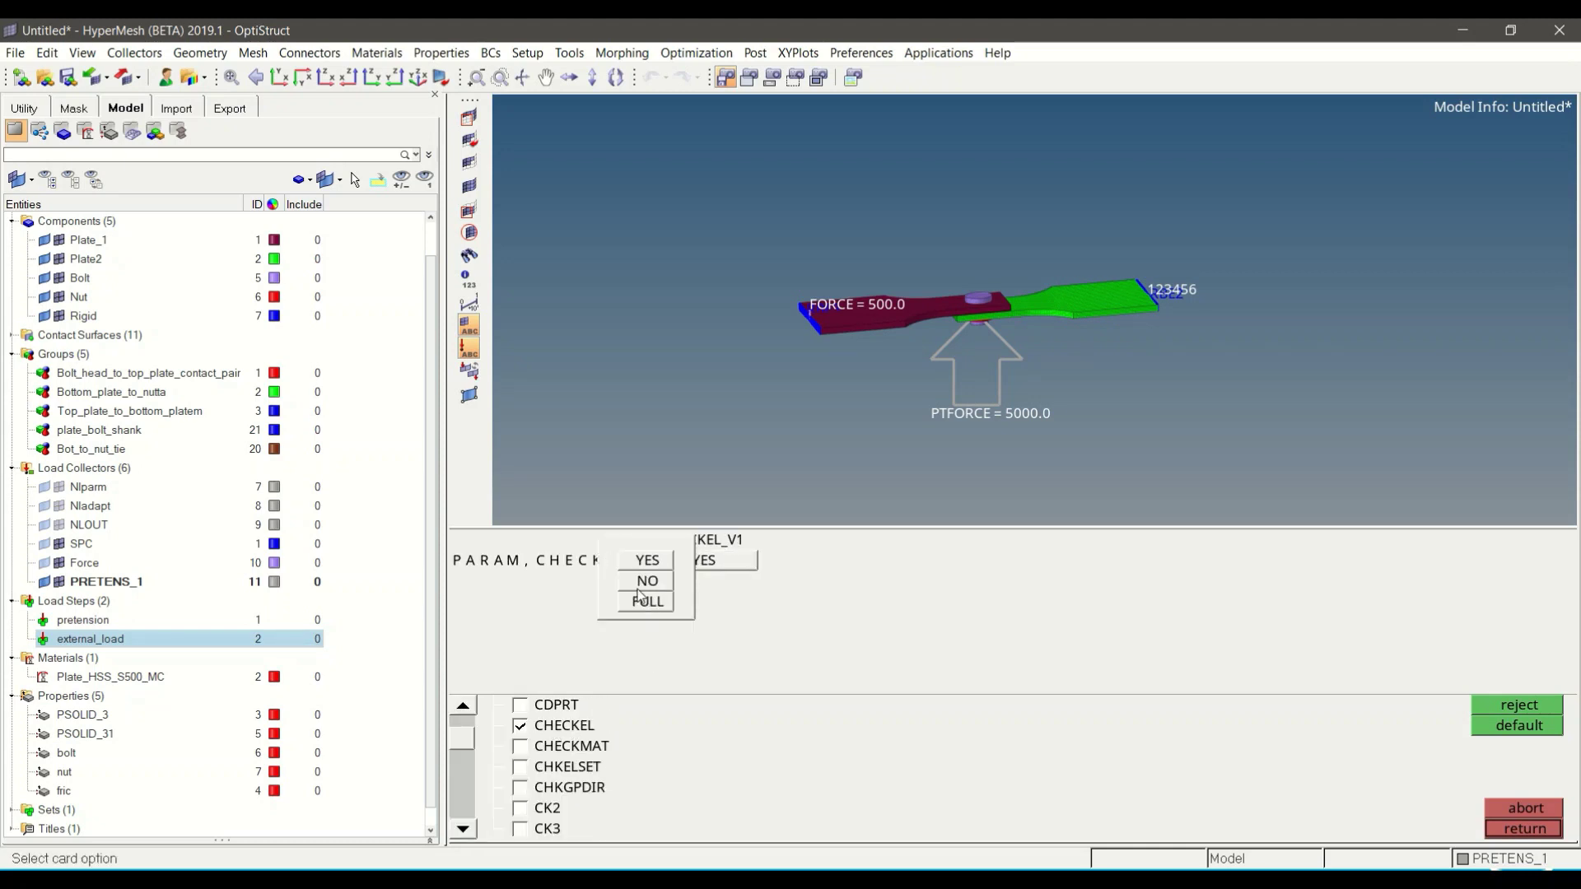
{"action": "left_click", "coordinate": [647, 581]}
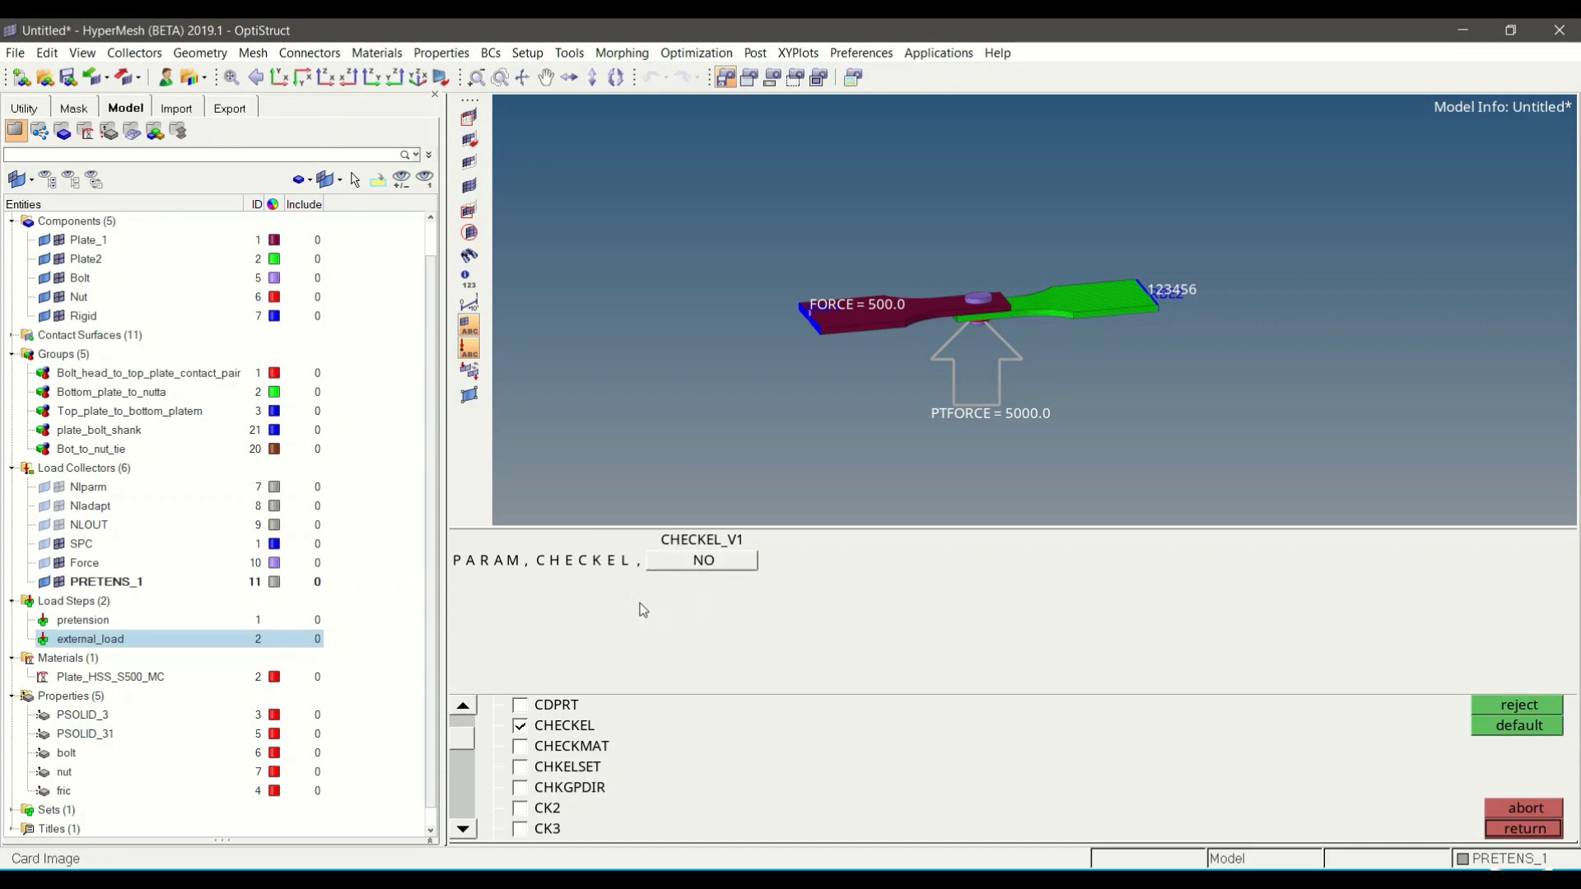
Enable UNSYMSLV with the value YES in the PARAM control card and finish editing the card.
{"action": "left_click_drag", "start_coordinate": [466, 741], "coordinate": [466, 796]}
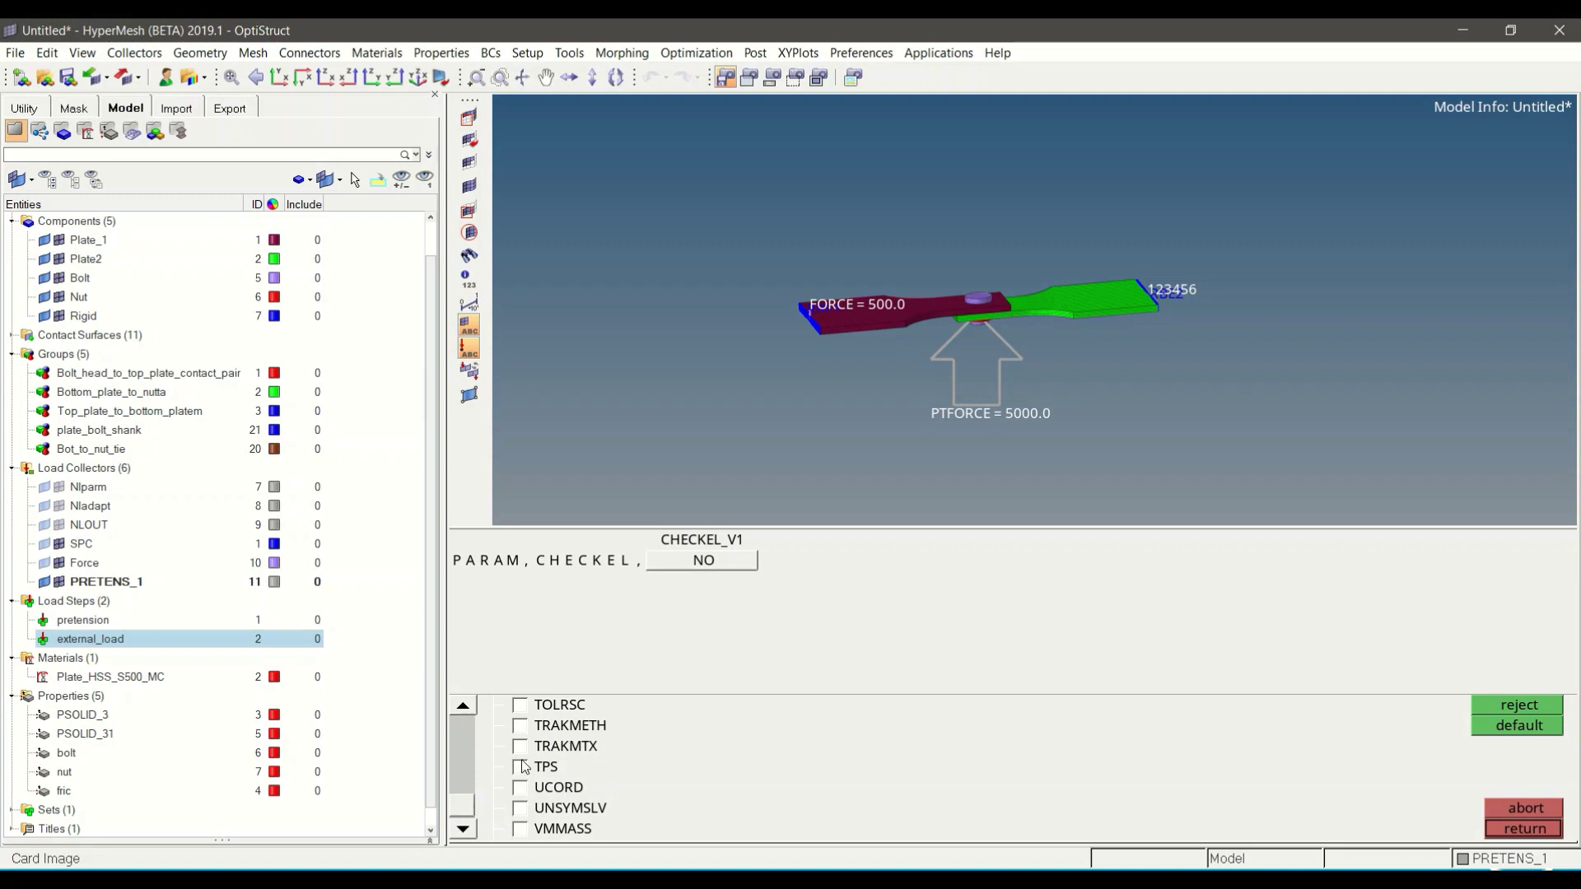
{"action": "left_click", "coordinate": [521, 808]}
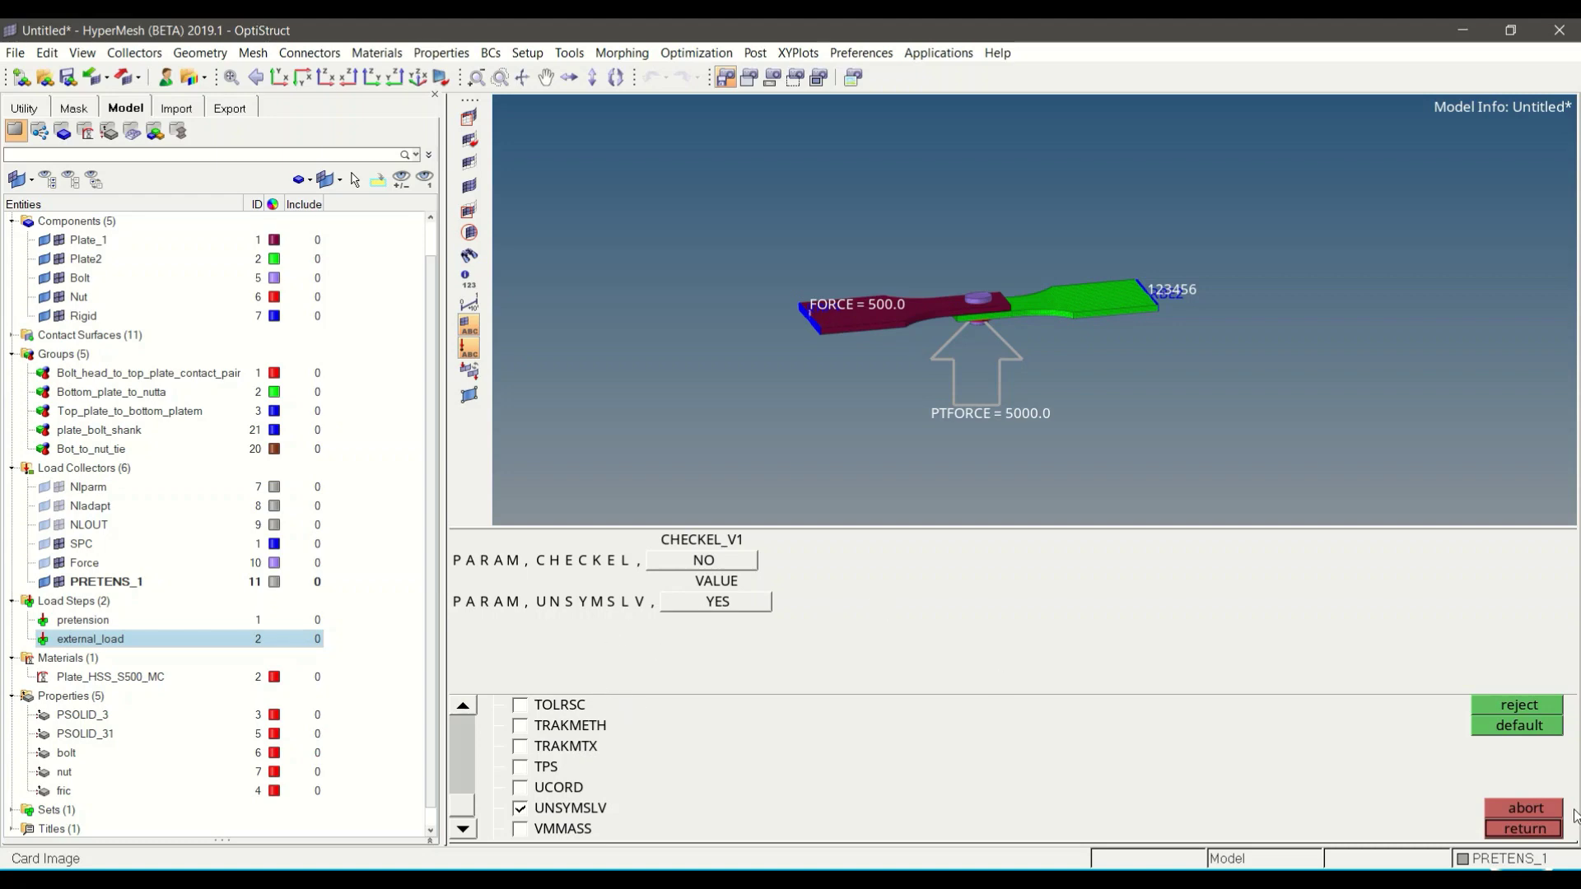
{"action": "left_click", "coordinate": [1511, 828]}
Add the SCREEN control card with the OUT option and leave the control cards.
{"action": "left_click", "coordinate": [1263, 808]}
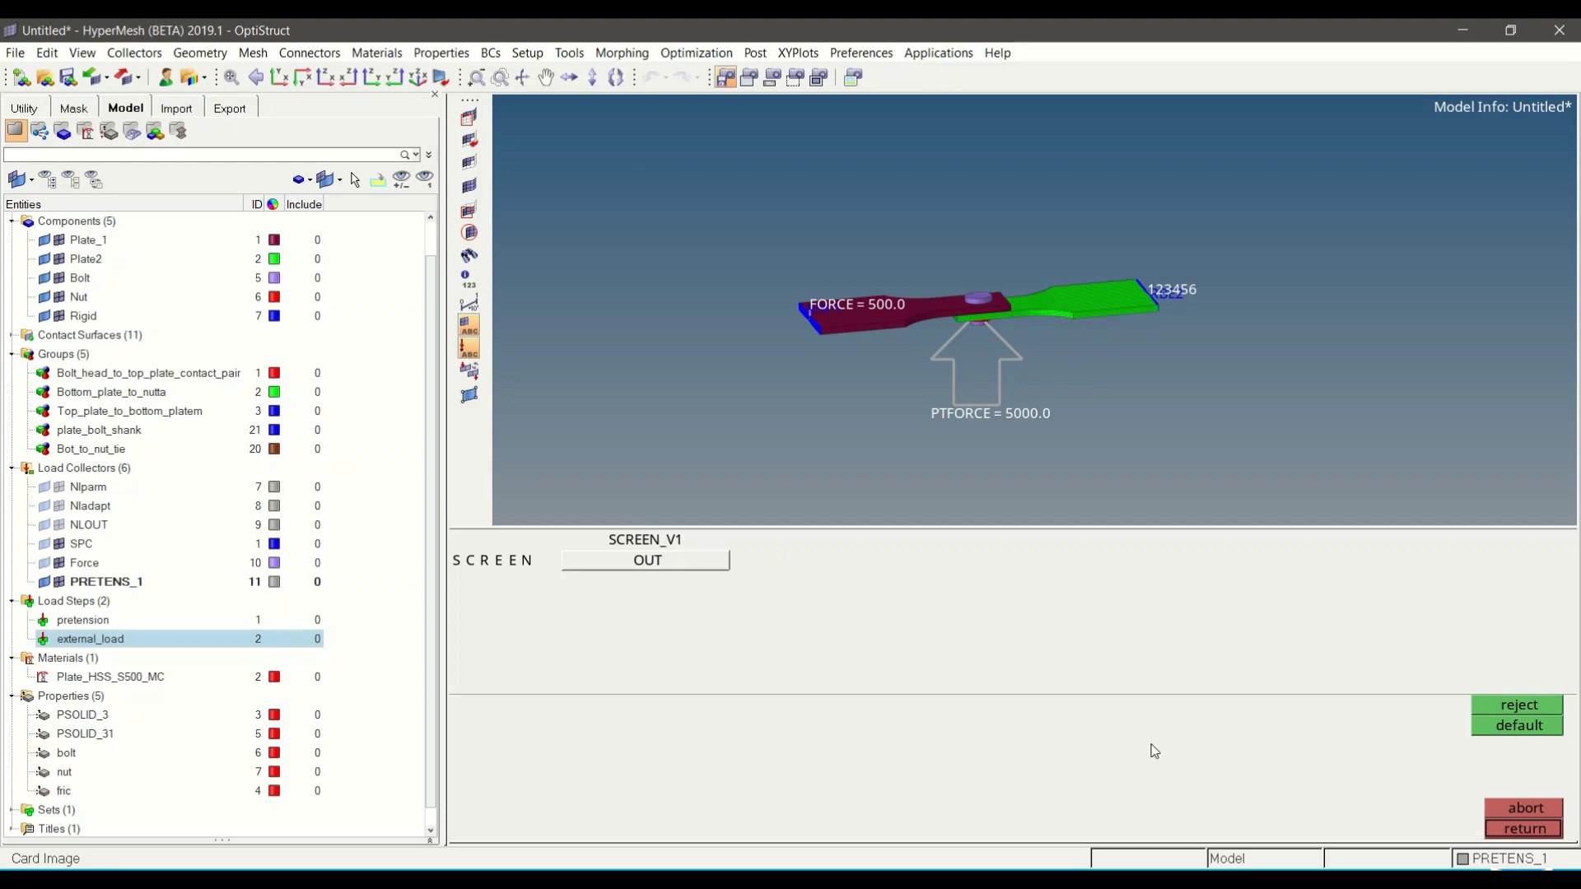
{"action": "left_click", "coordinate": [1559, 829]}
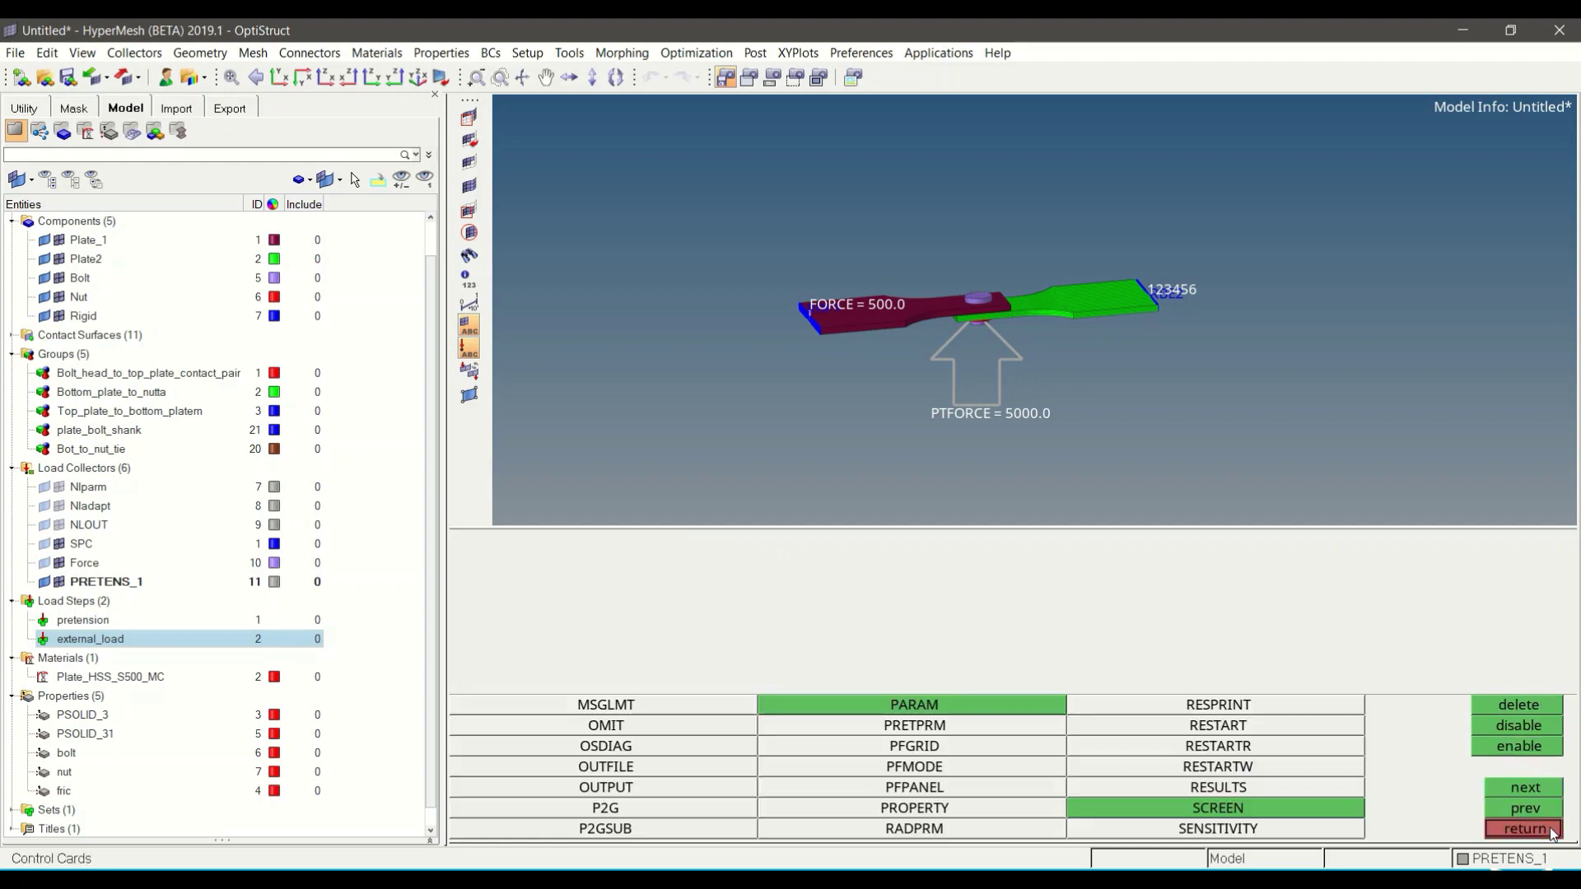
{"action": "left_click", "coordinate": [1555, 829]}
{"action": "left_click", "coordinate": [368, 259]}
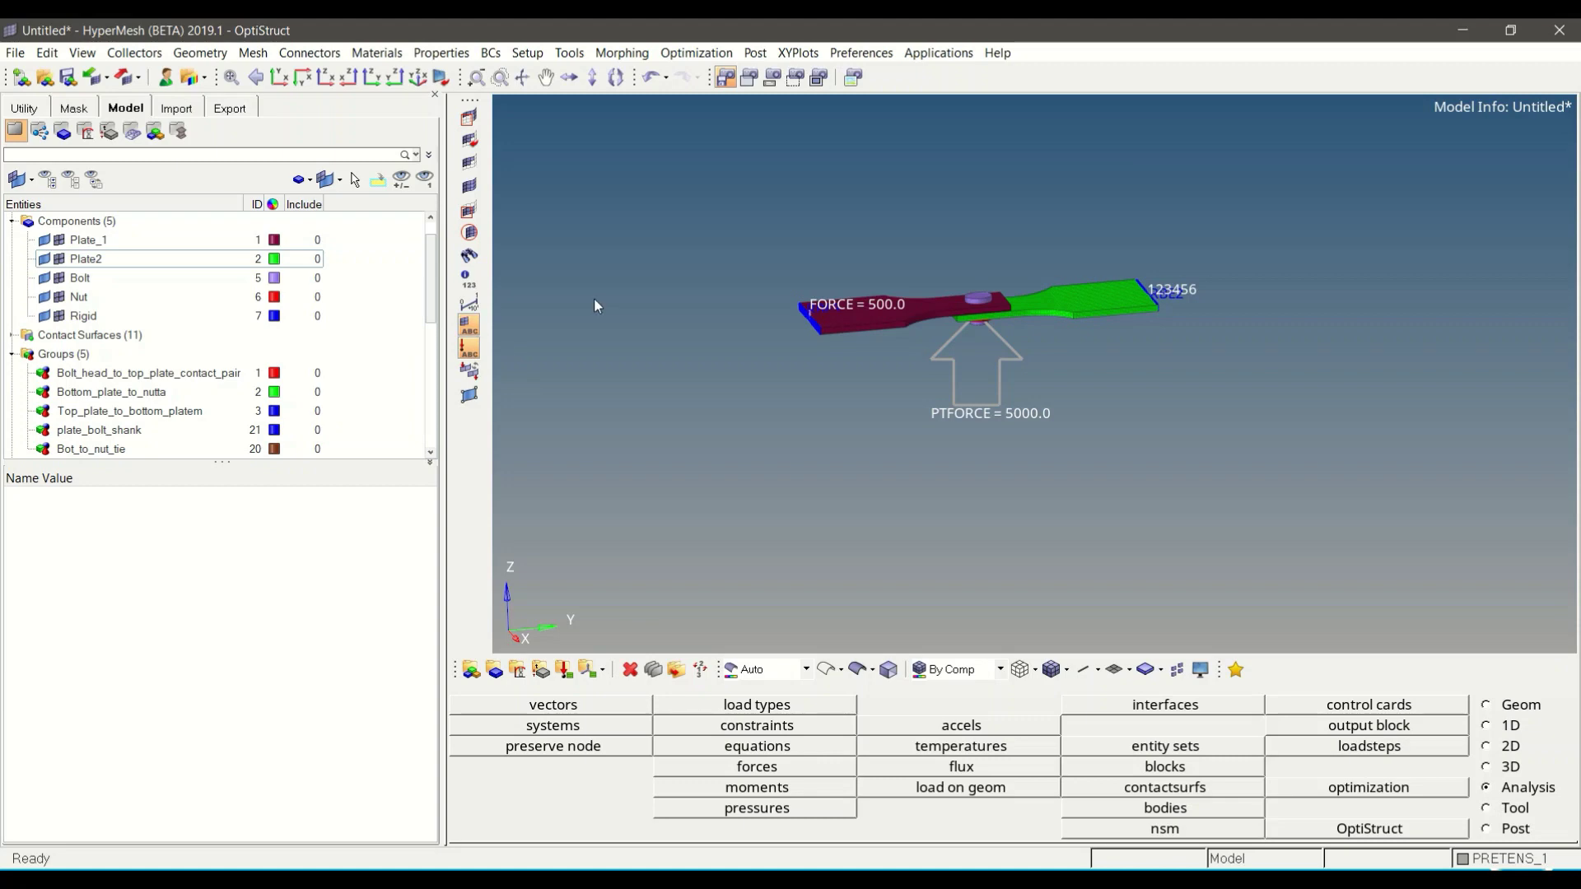
Switch to the HyperWorks results window and compare the displacement contours of the pretension and External_load subcases.
{"action": "key", "text": "super"}
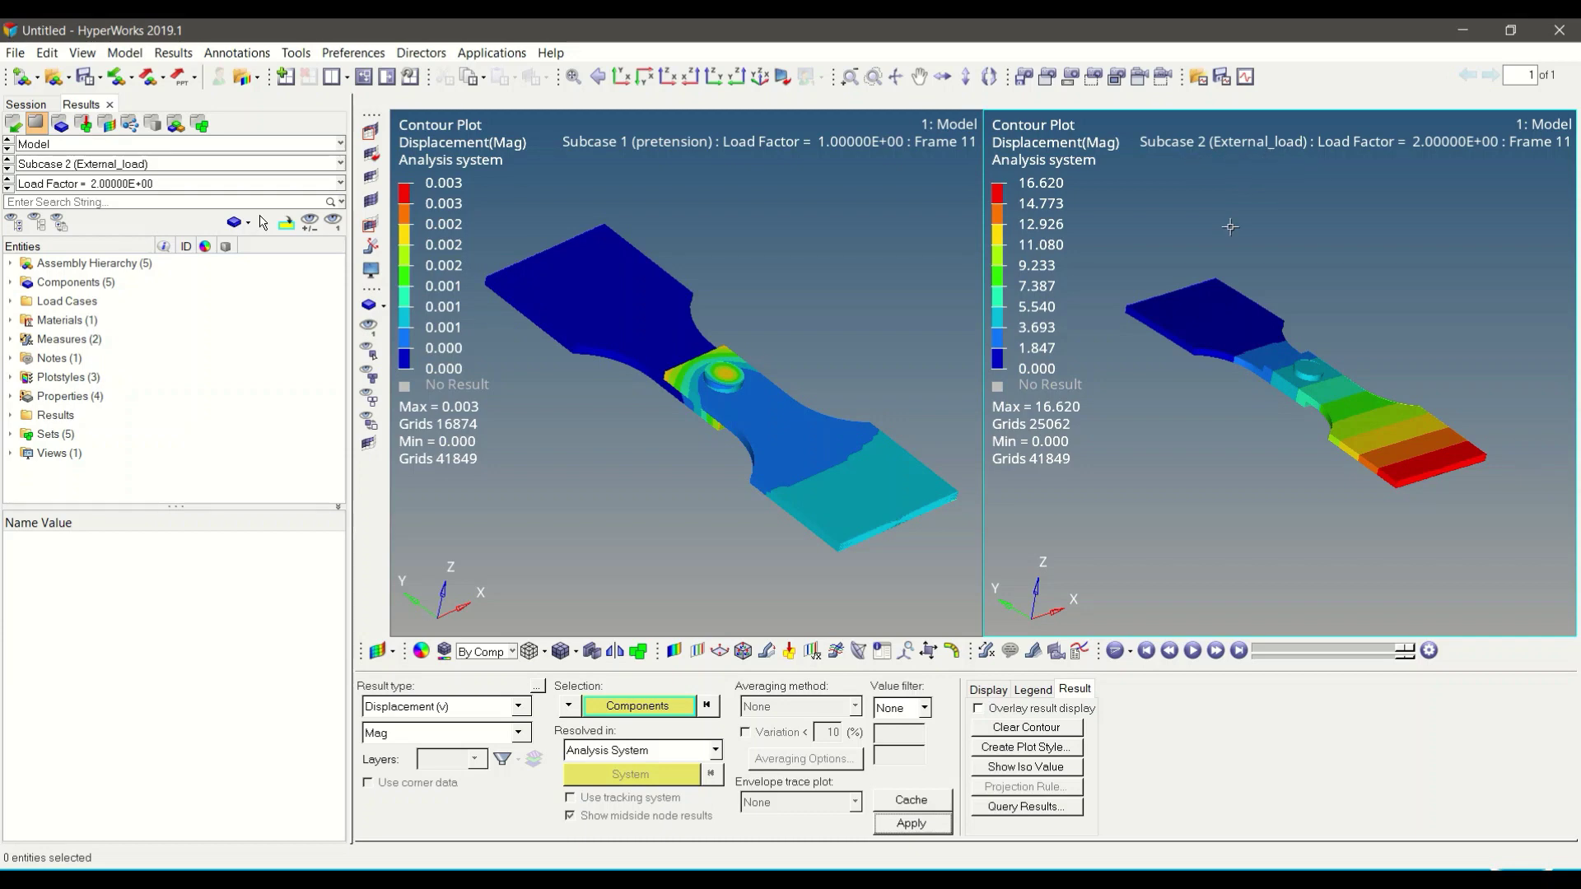
{"action": "left_click", "coordinate": [545, 180]}
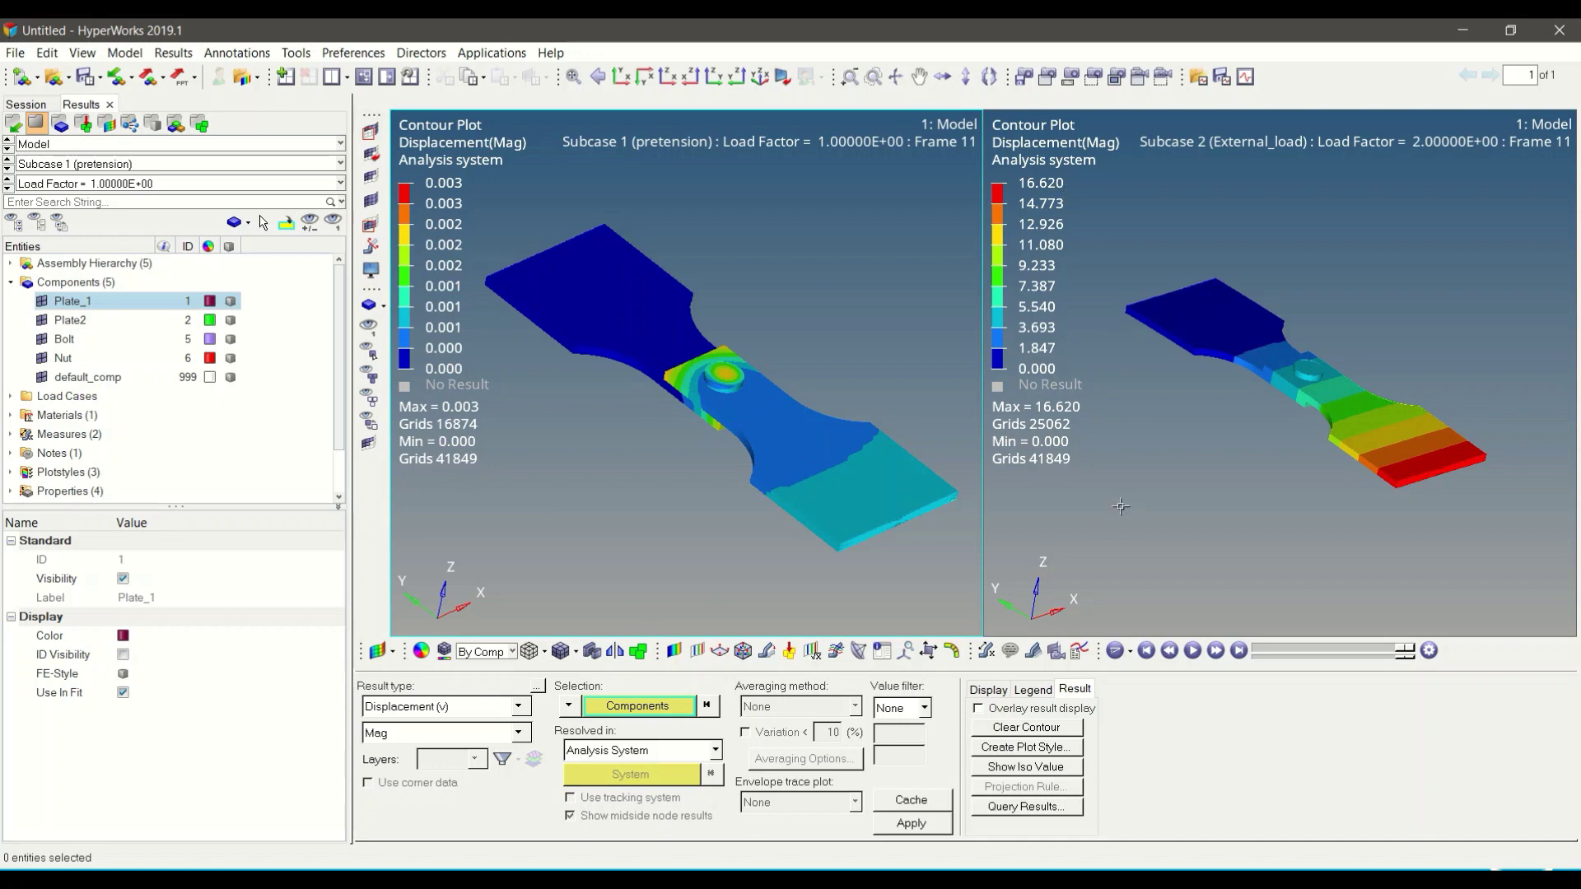
{"action": "left_click", "coordinate": [1180, 424]}
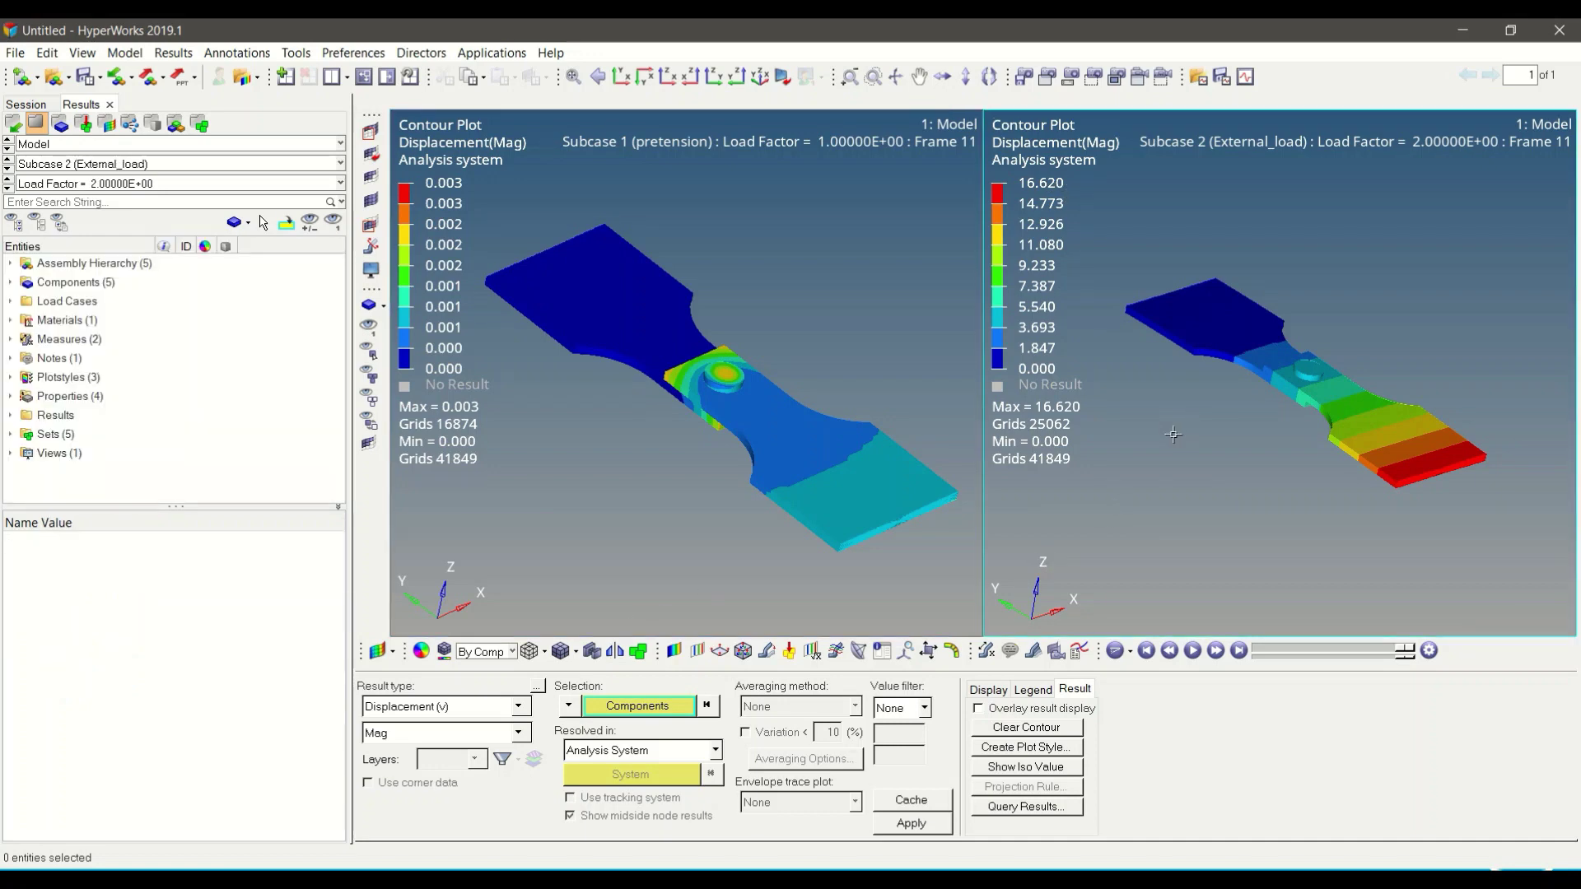
Contour the External_load subcase with vonMises Element Stresses (2D & 3D) using Simple averaging.
{"action": "left_click", "coordinate": [482, 708]}
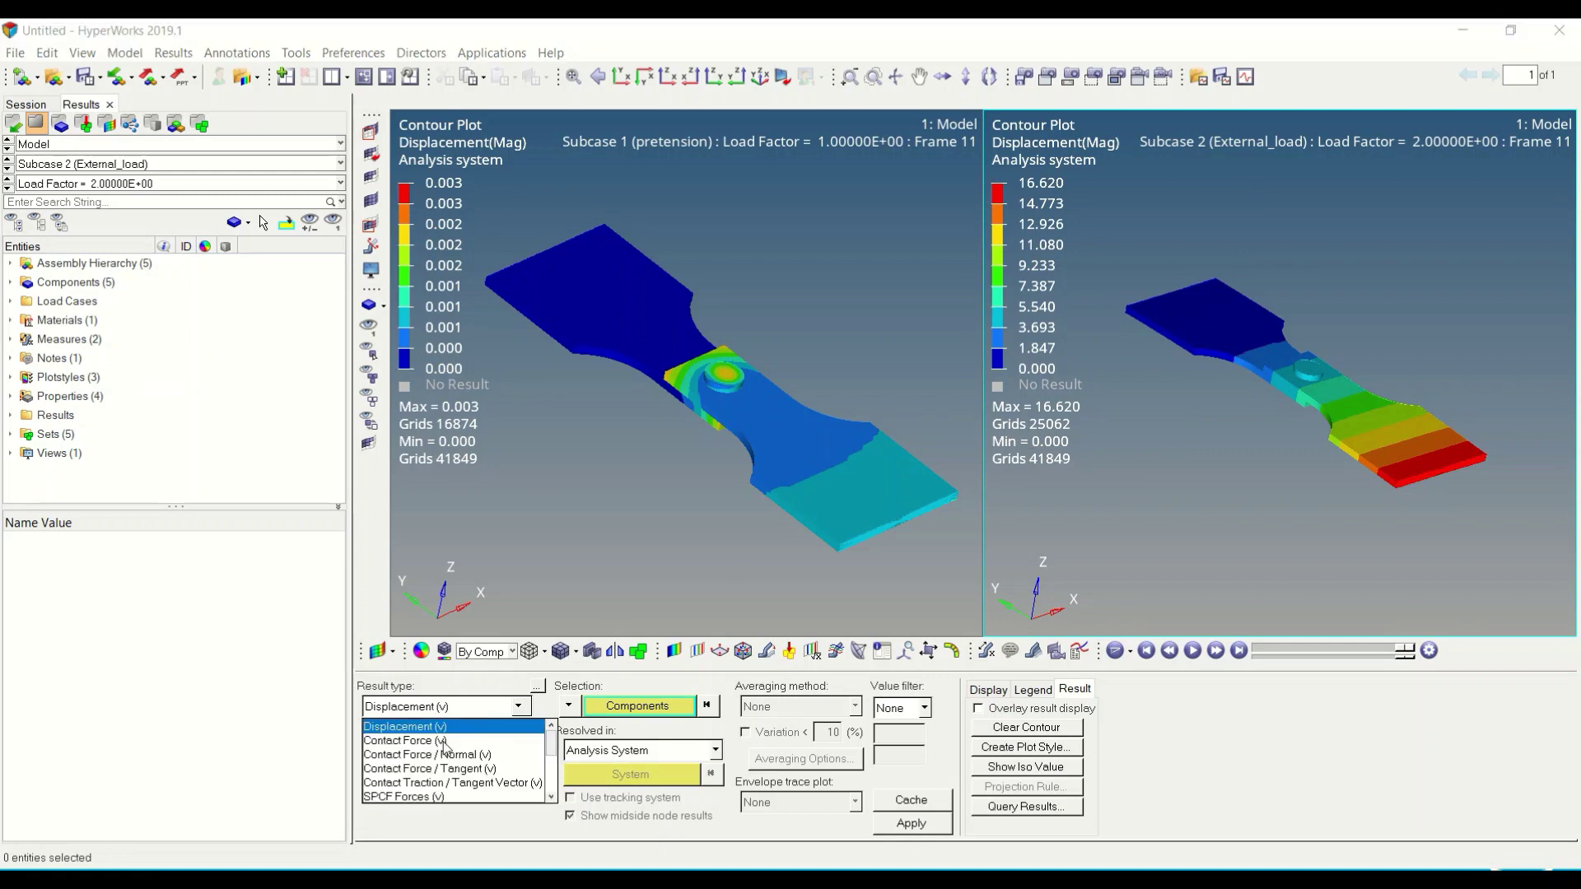
{"action": "left_click", "coordinate": [551, 798]}
{"action": "left_click", "coordinate": [551, 798]}
{"action": "left_click", "coordinate": [551, 798]}
{"action": "left_click", "coordinate": [550, 798]}
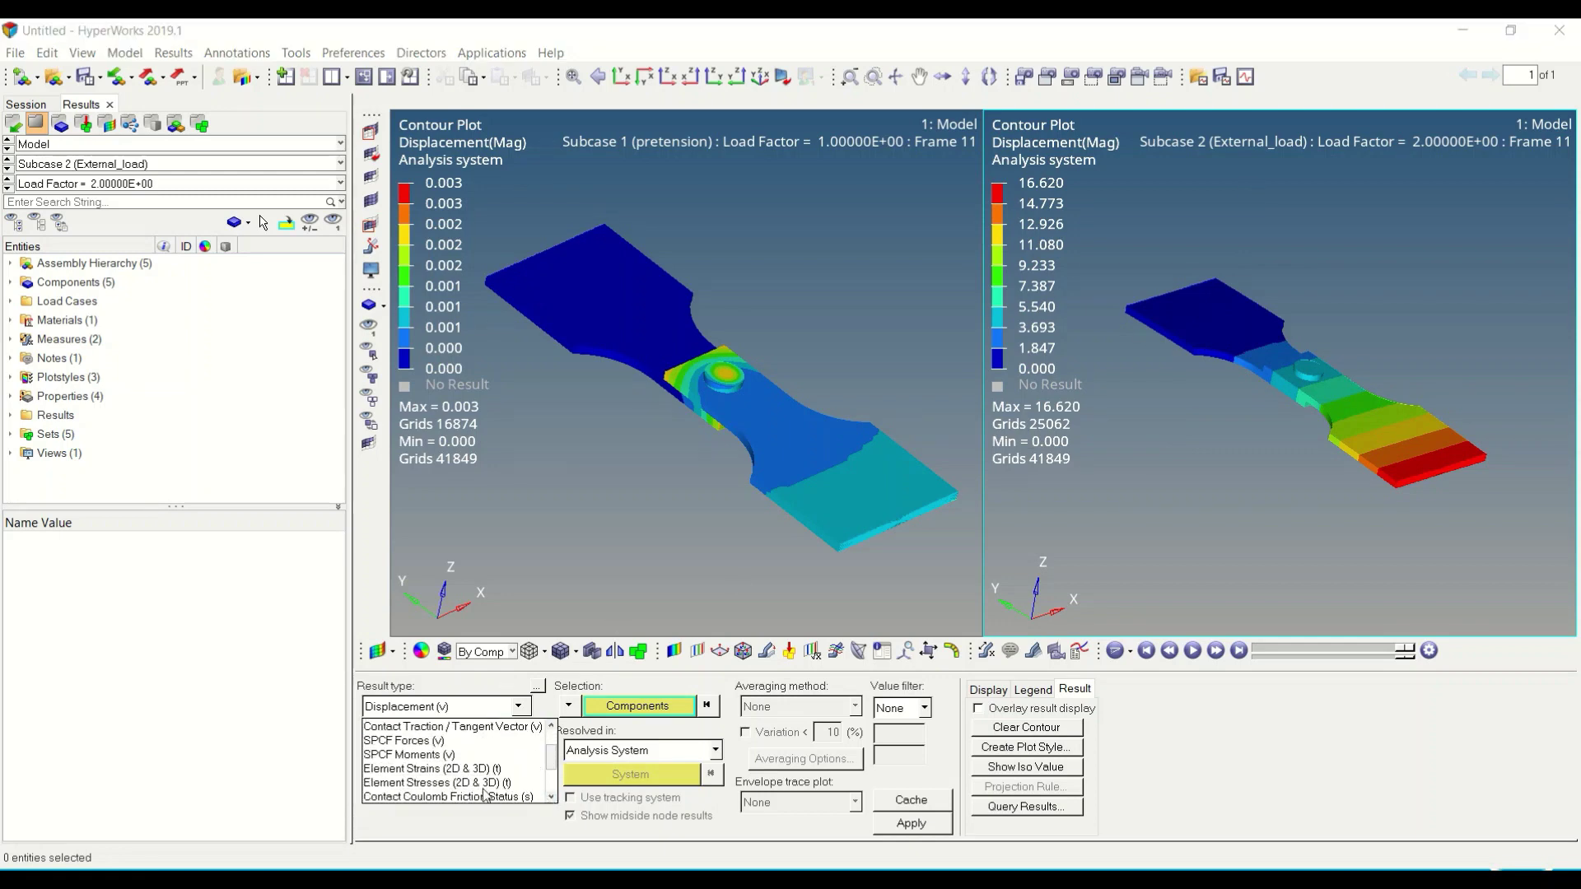
{"action": "left_click", "coordinate": [451, 787]}
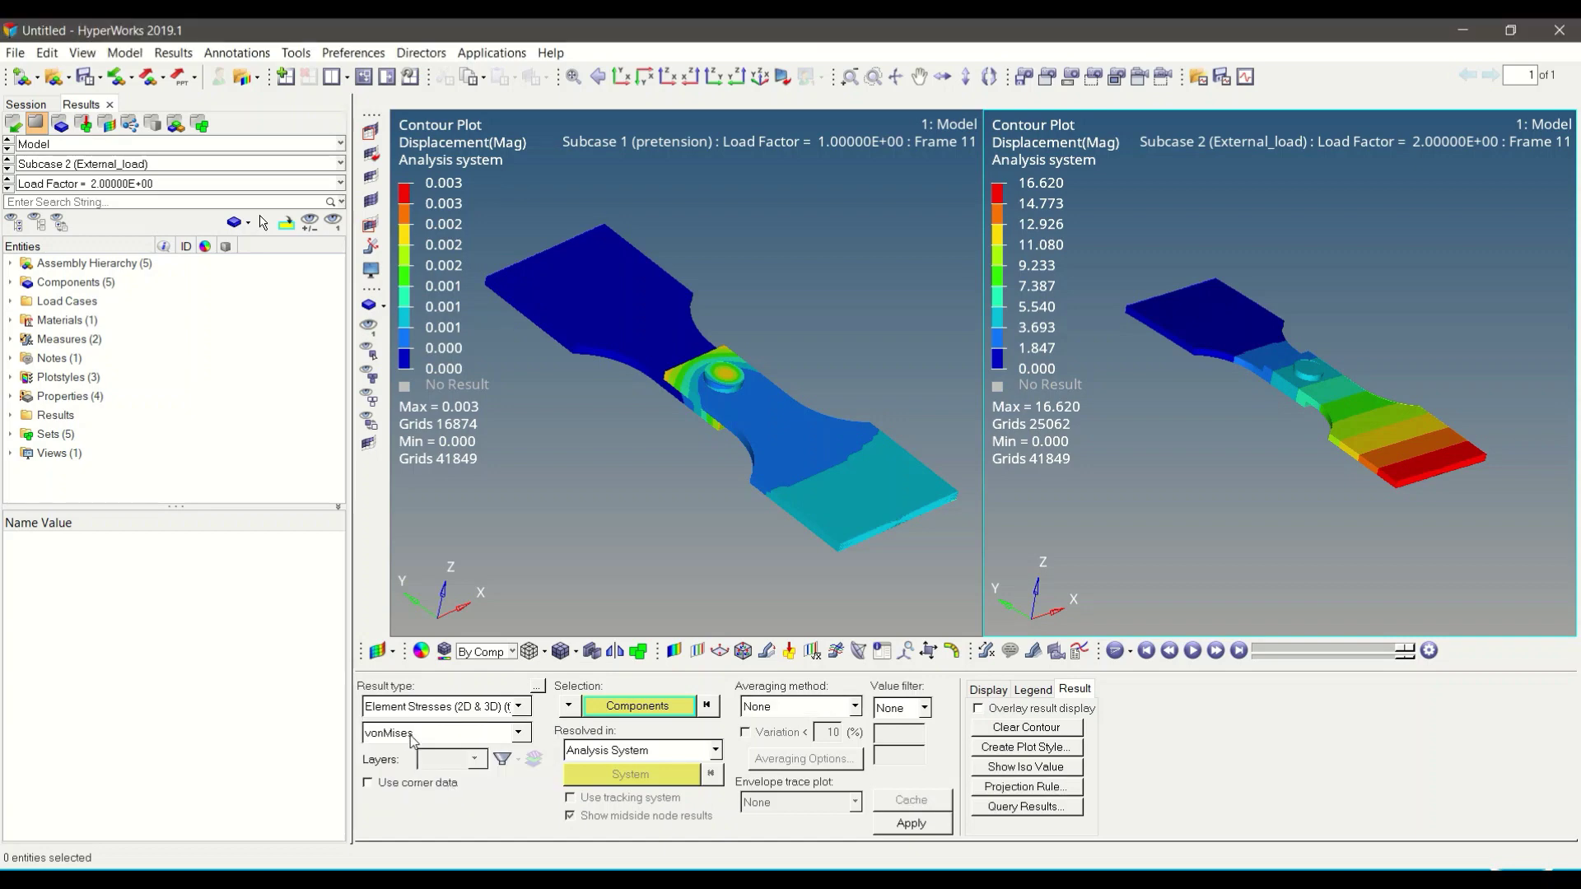
{"action": "left_click", "coordinate": [768, 710]}
{"action": "left_click", "coordinate": [760, 741]}
{"action": "left_click", "coordinate": [912, 823]}
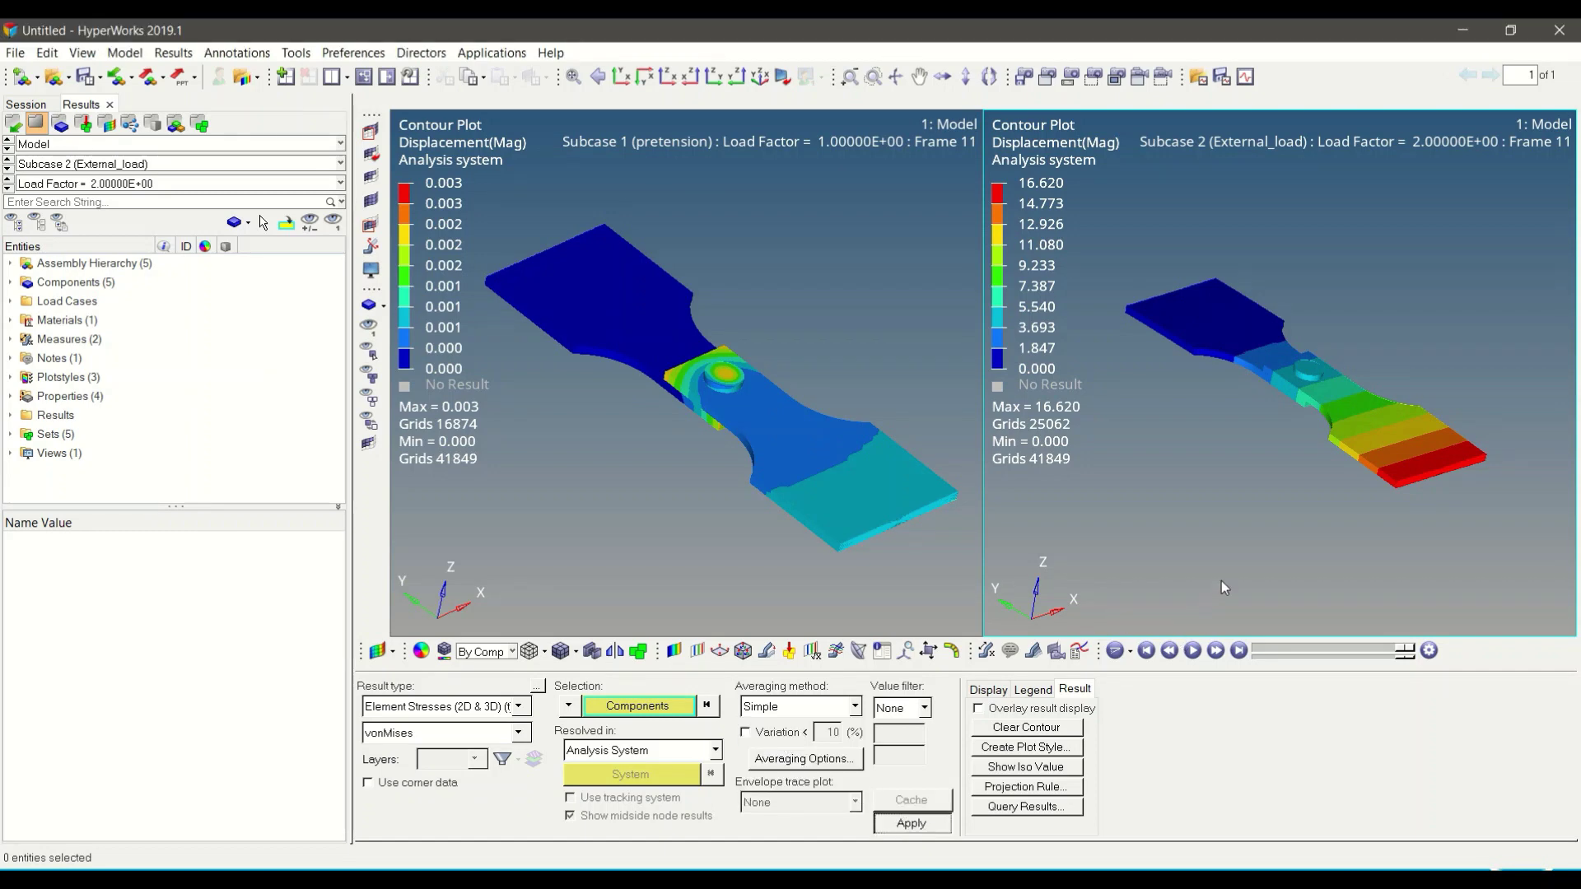
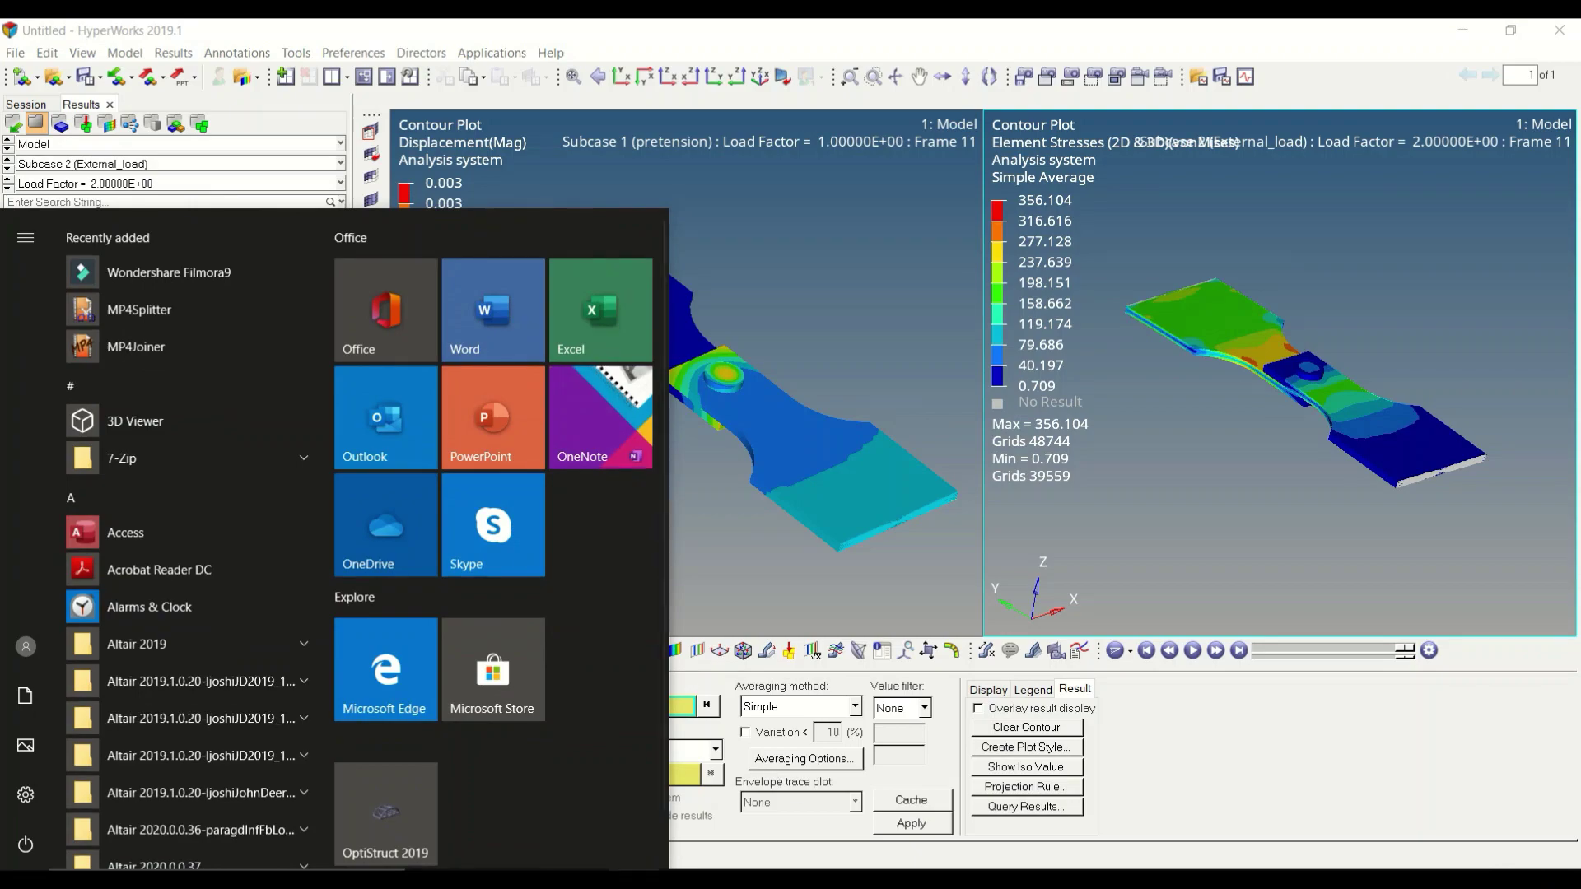
Switch to the SAMPLE folder in File Explorer, open 3D_bolt_pretension_with_external_force.pret in Notepad++, and close the 3D_BOLT.pret file there.
{"action": "left_click", "coordinate": [448, 756]}
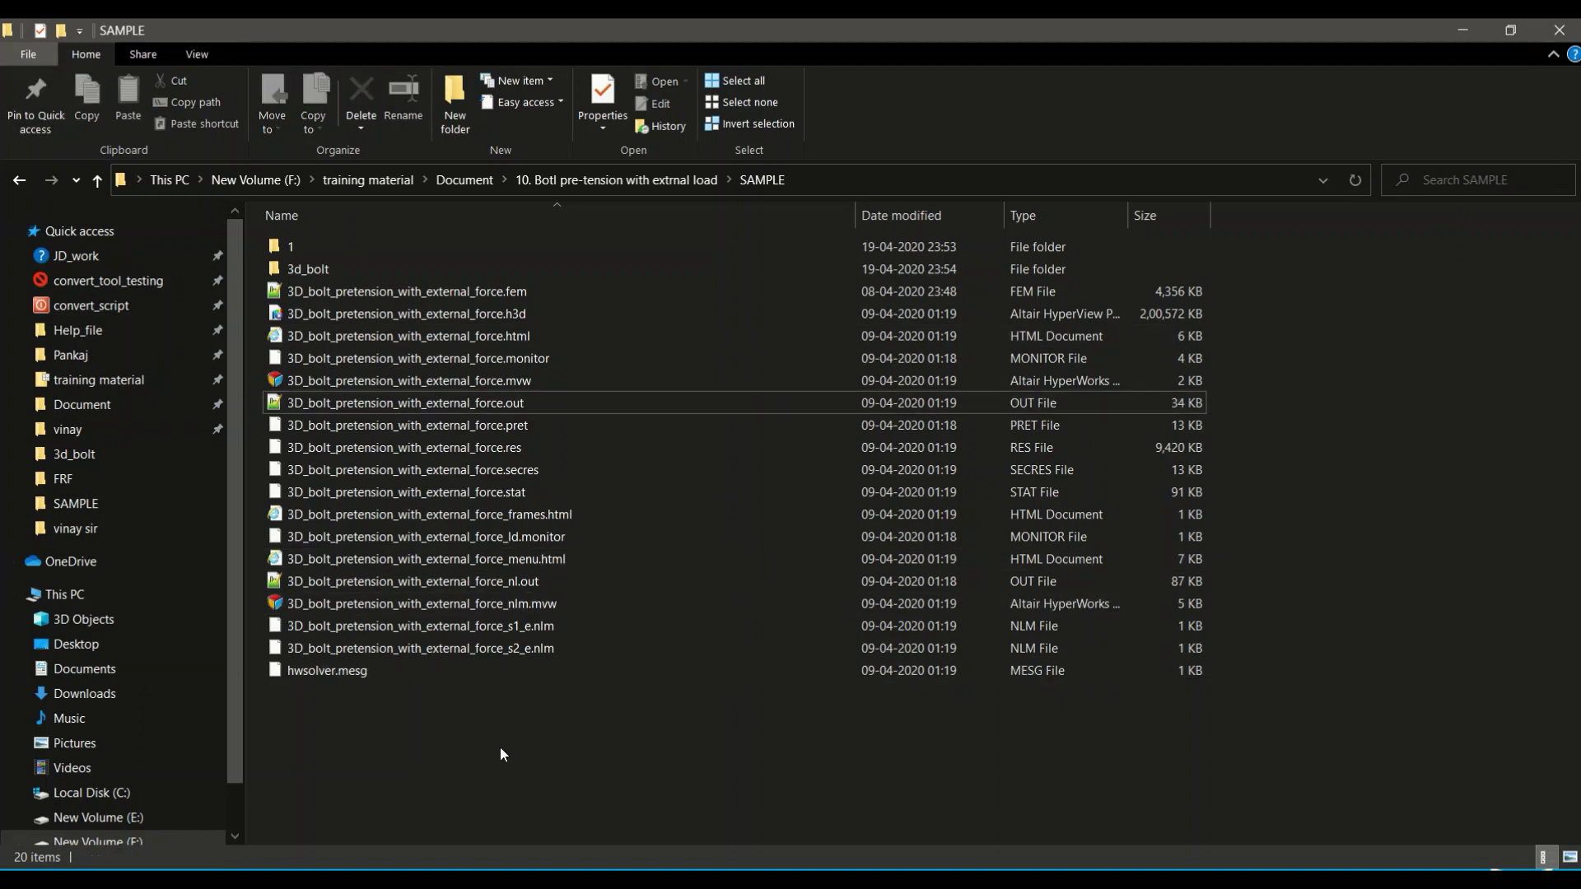
{"action": "left_click", "coordinate": [542, 425]}
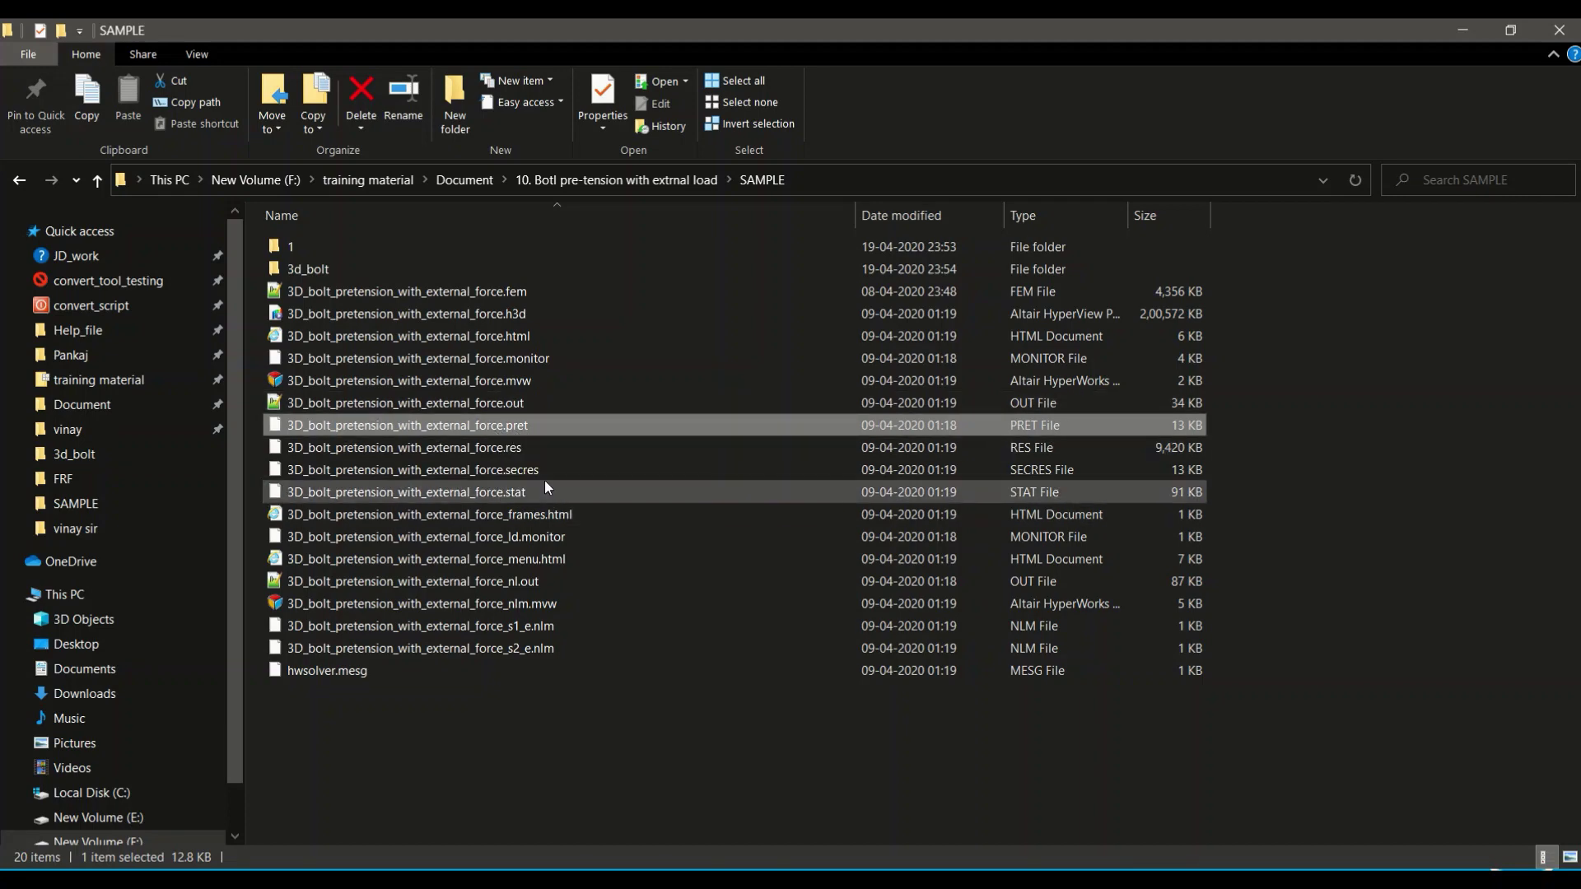
{"action": "right_click", "coordinate": [447, 421]}
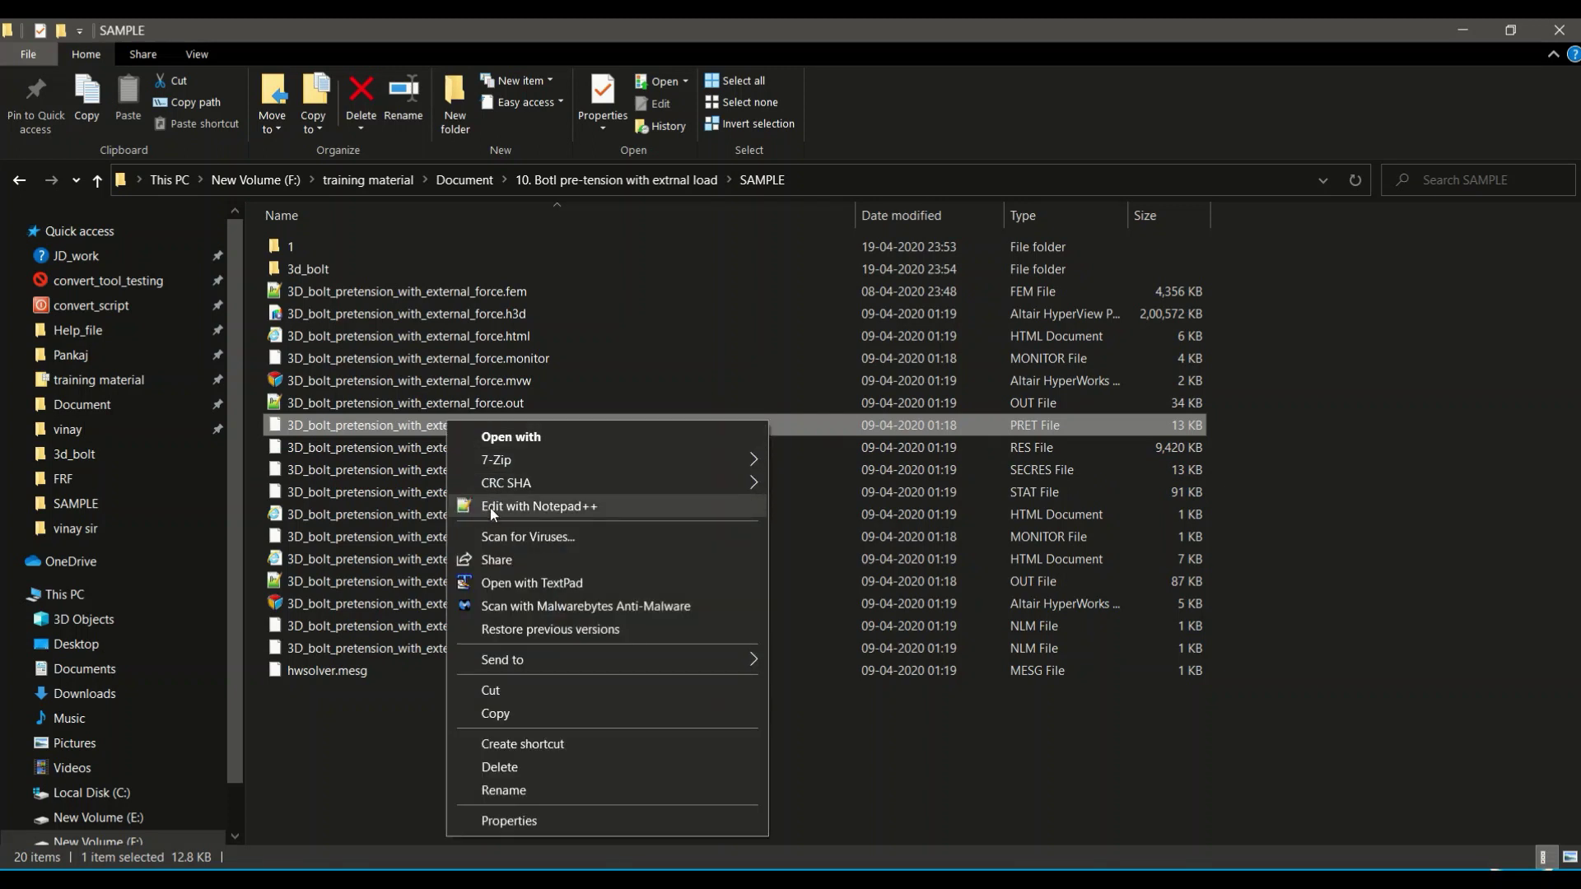
{"action": "left_click", "coordinate": [491, 507]}
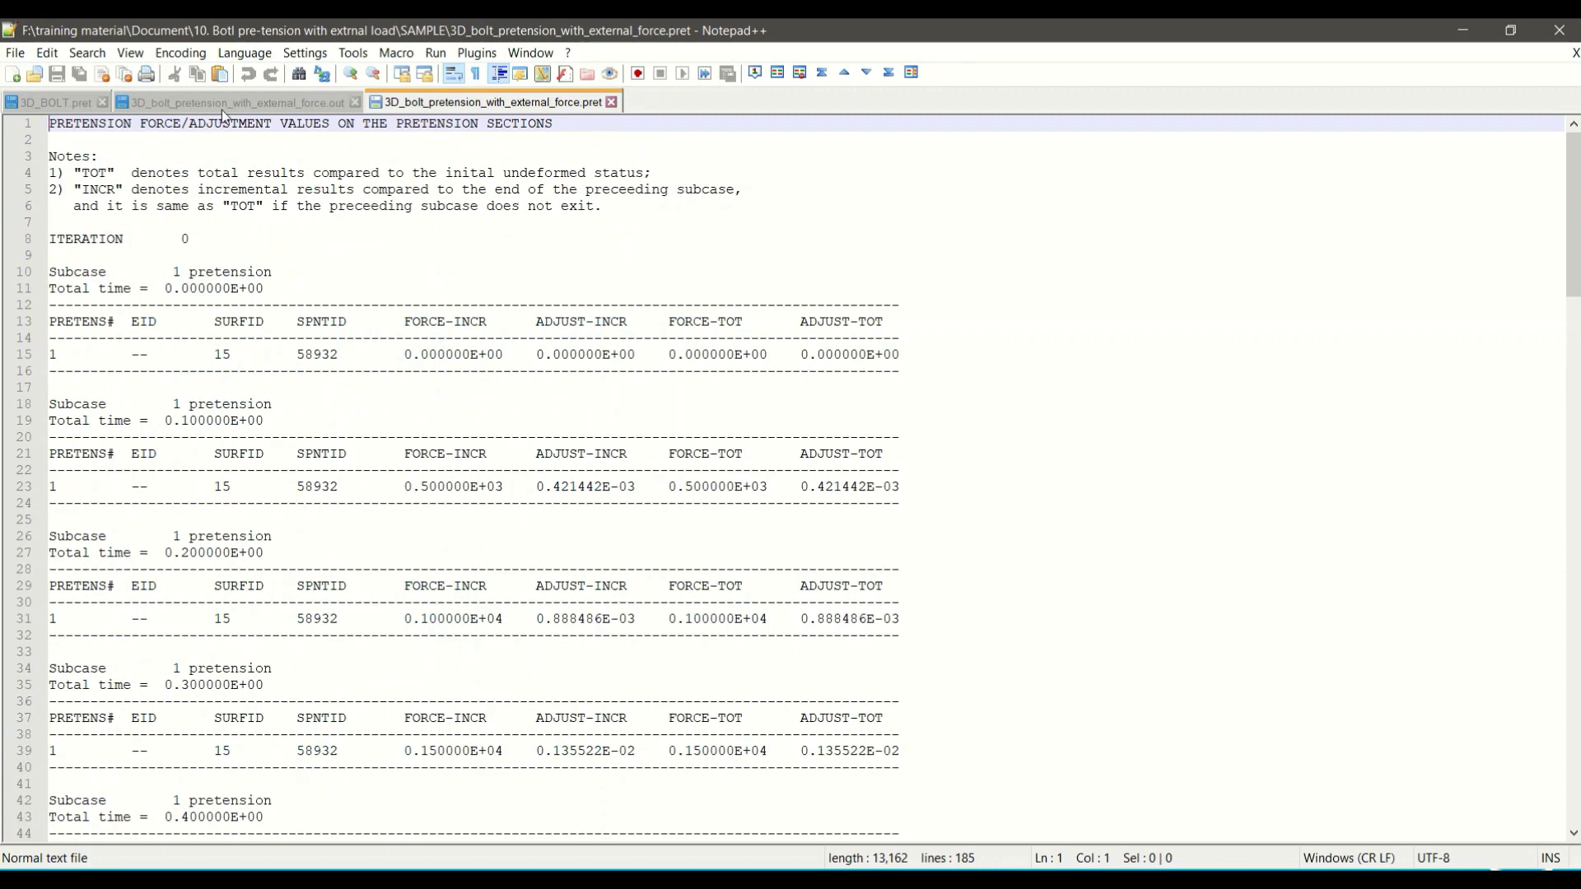
{"action": "scroll", "coordinate": [521, 294], "scroll_direction": "down", "scroll_amount": 1}
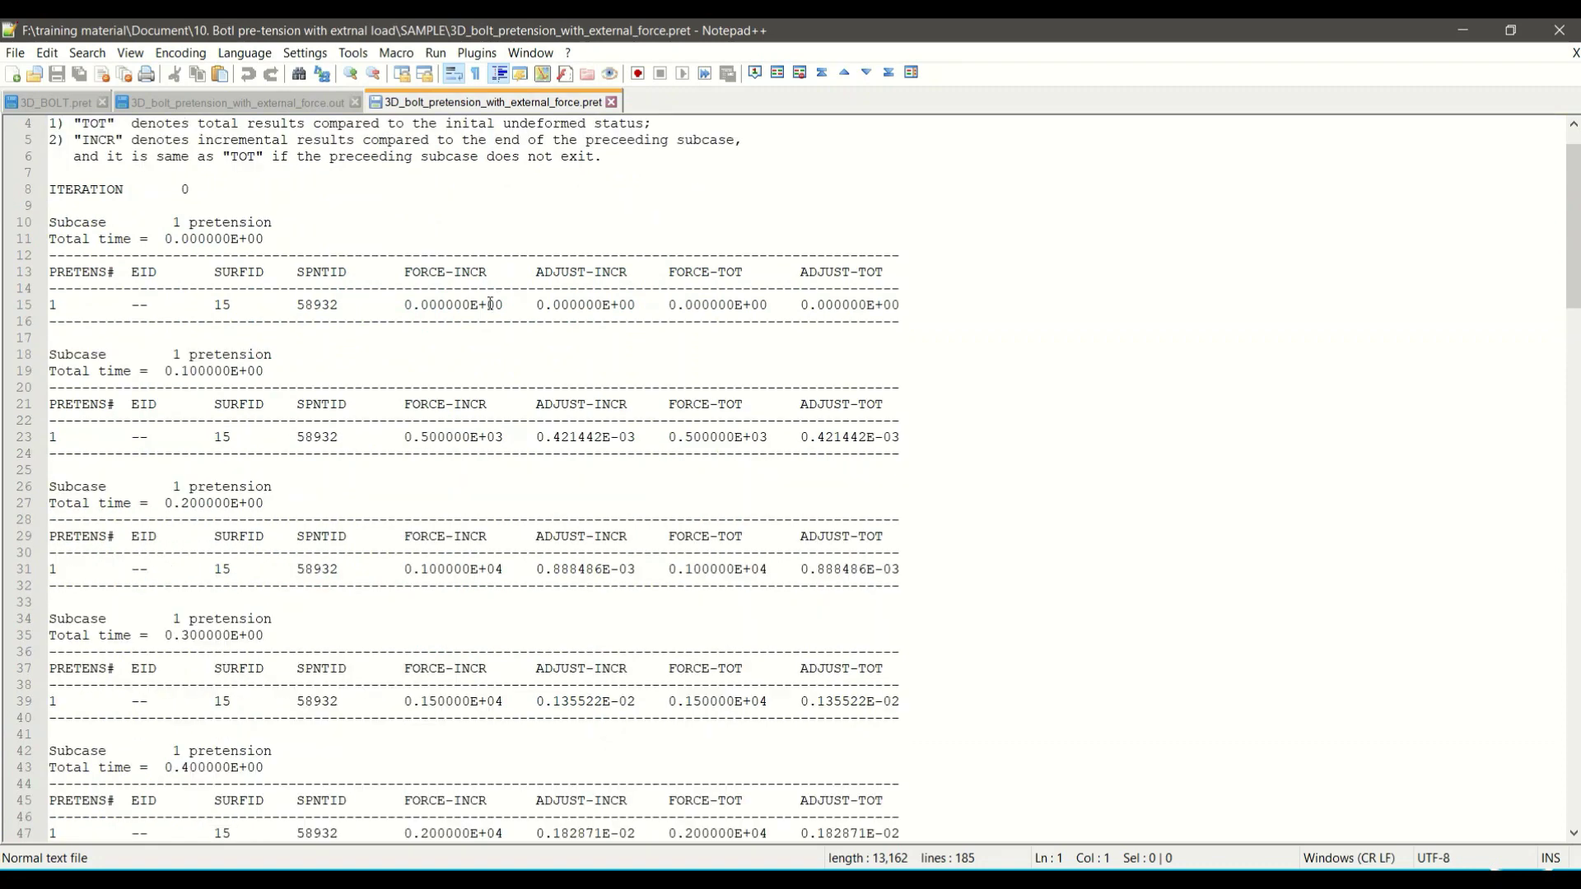
{"action": "left_click", "coordinate": [102, 102]}
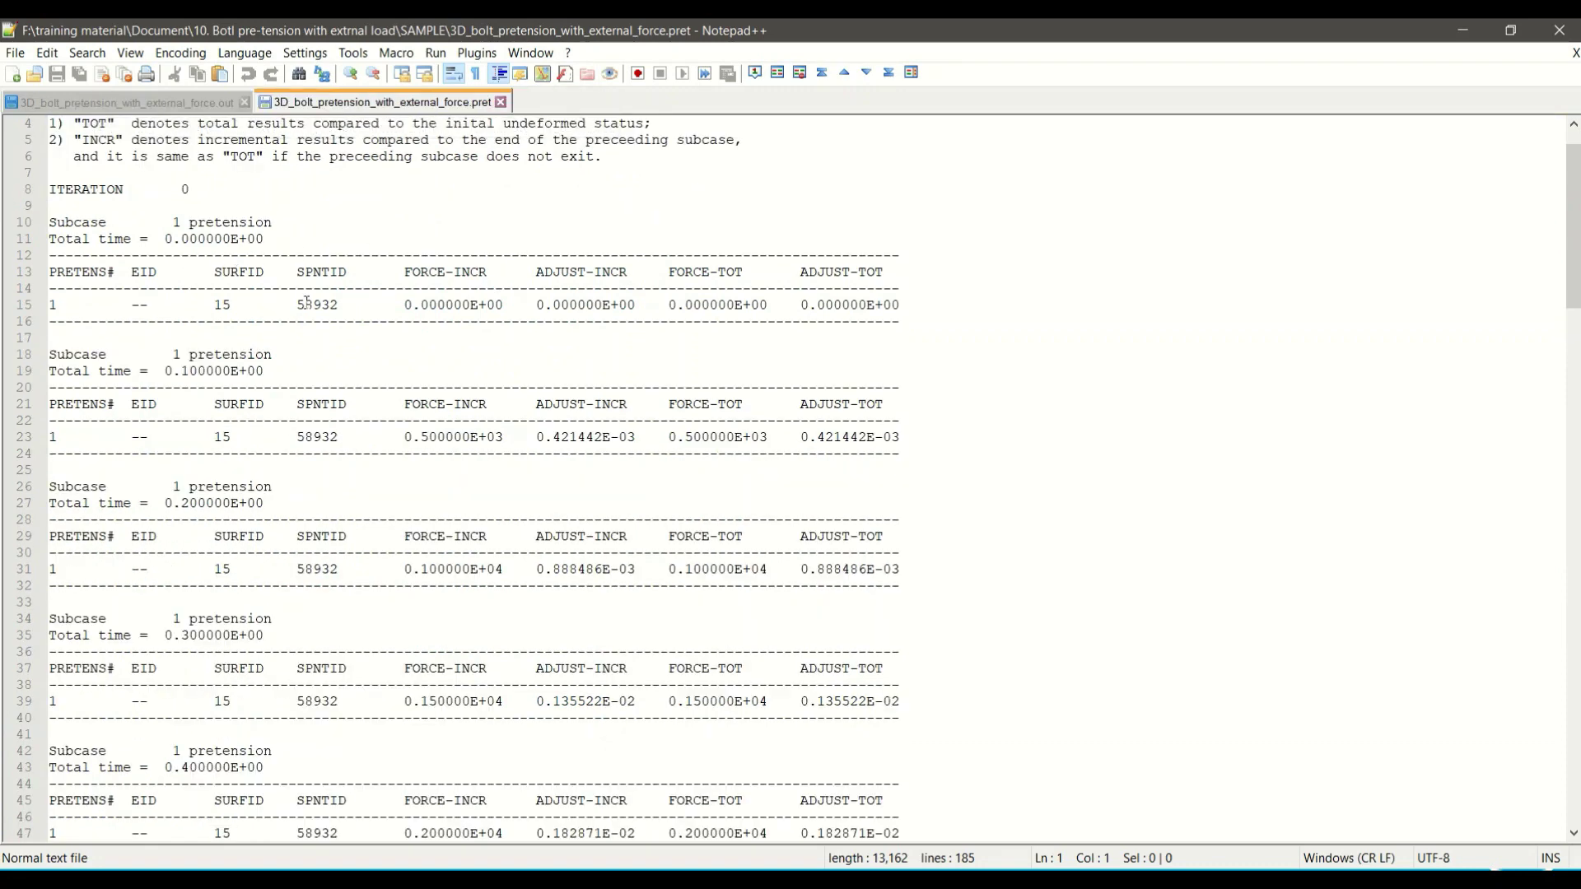
Examine the column headings of the first pretension table, including the SURFID, SPNTID, force and adjustment columns.
{"action": "scroll", "coordinate": [339, 238], "scroll_direction": "down", "scroll_amount": 1}
{"action": "scroll", "coordinate": [339, 239], "scroll_direction": "up", "scroll_amount": 2}
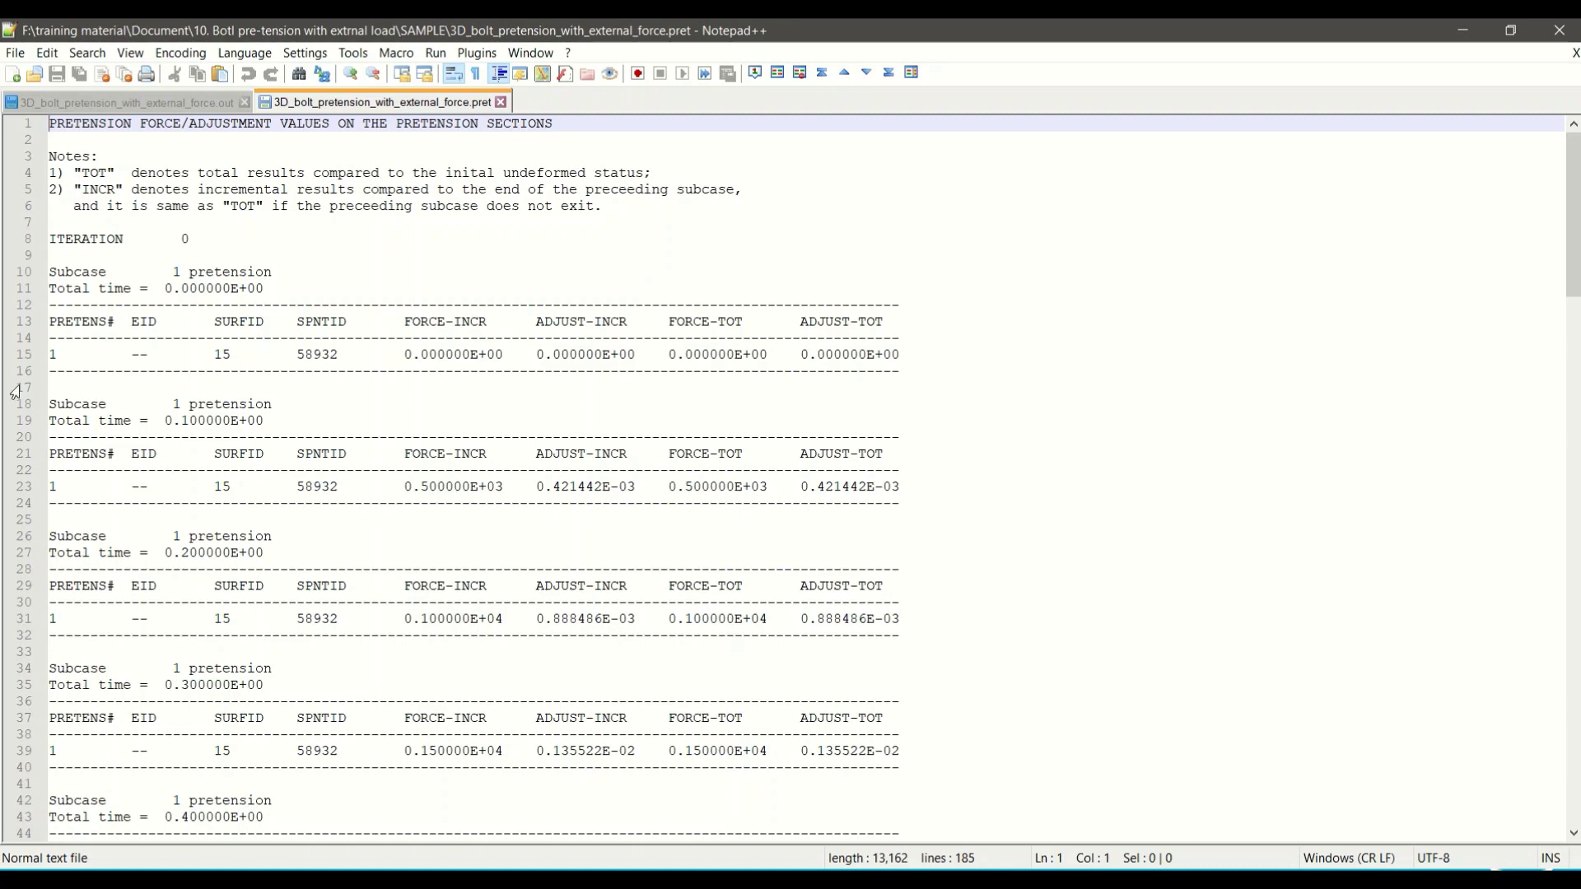
{"action": "left_click_drag", "start_coordinate": [74, 321], "coordinate": [272, 321]}
{"action": "left_click", "coordinate": [97, 340]}
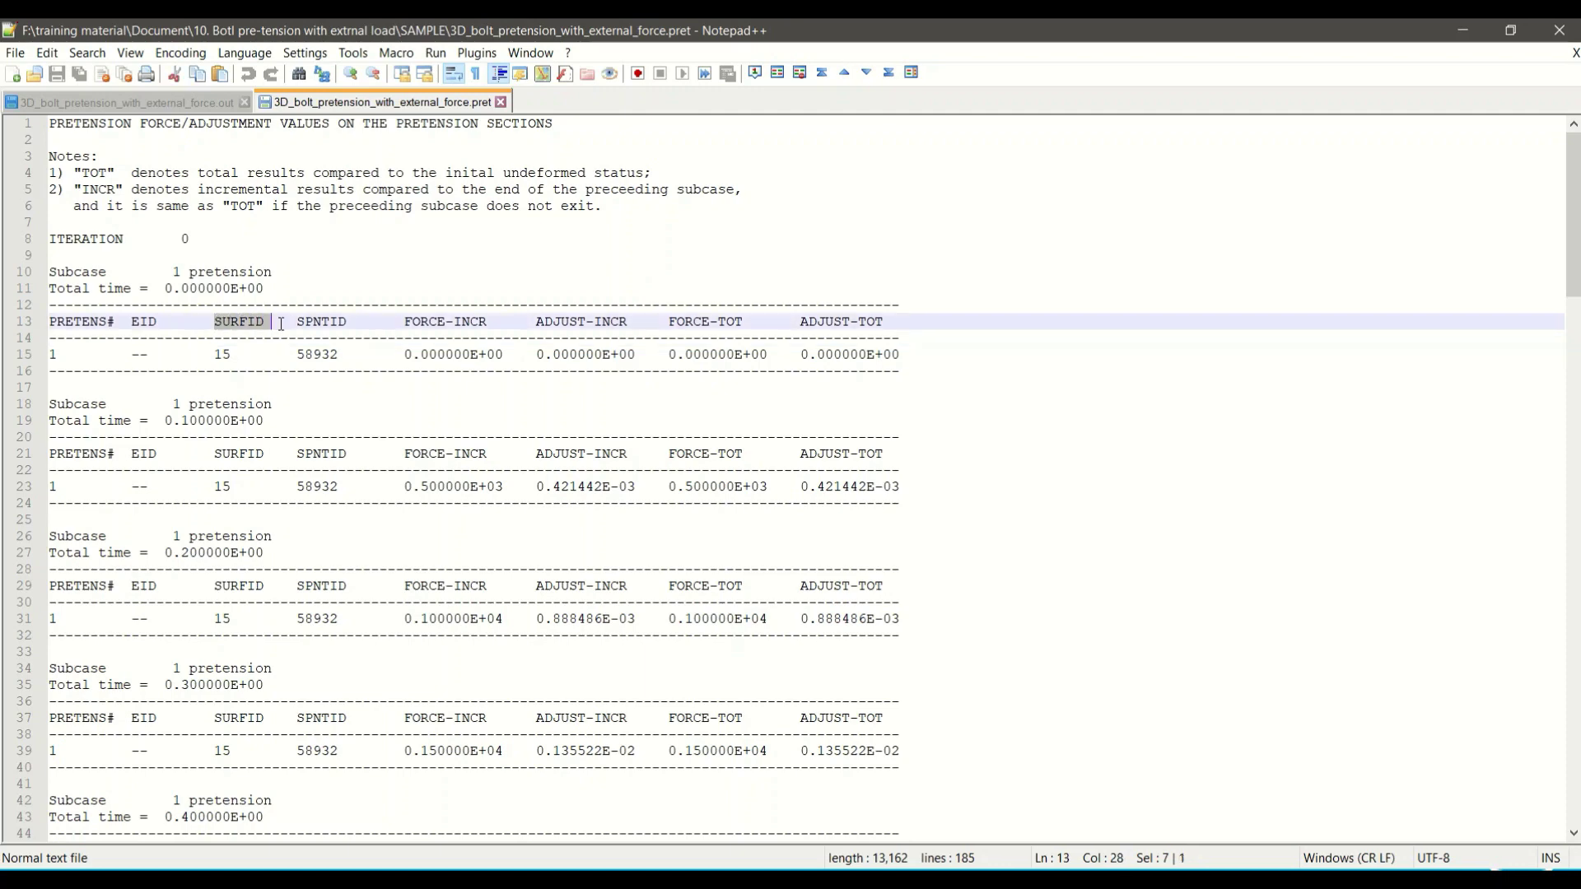
{"action": "double_click", "coordinate": [309, 323]}
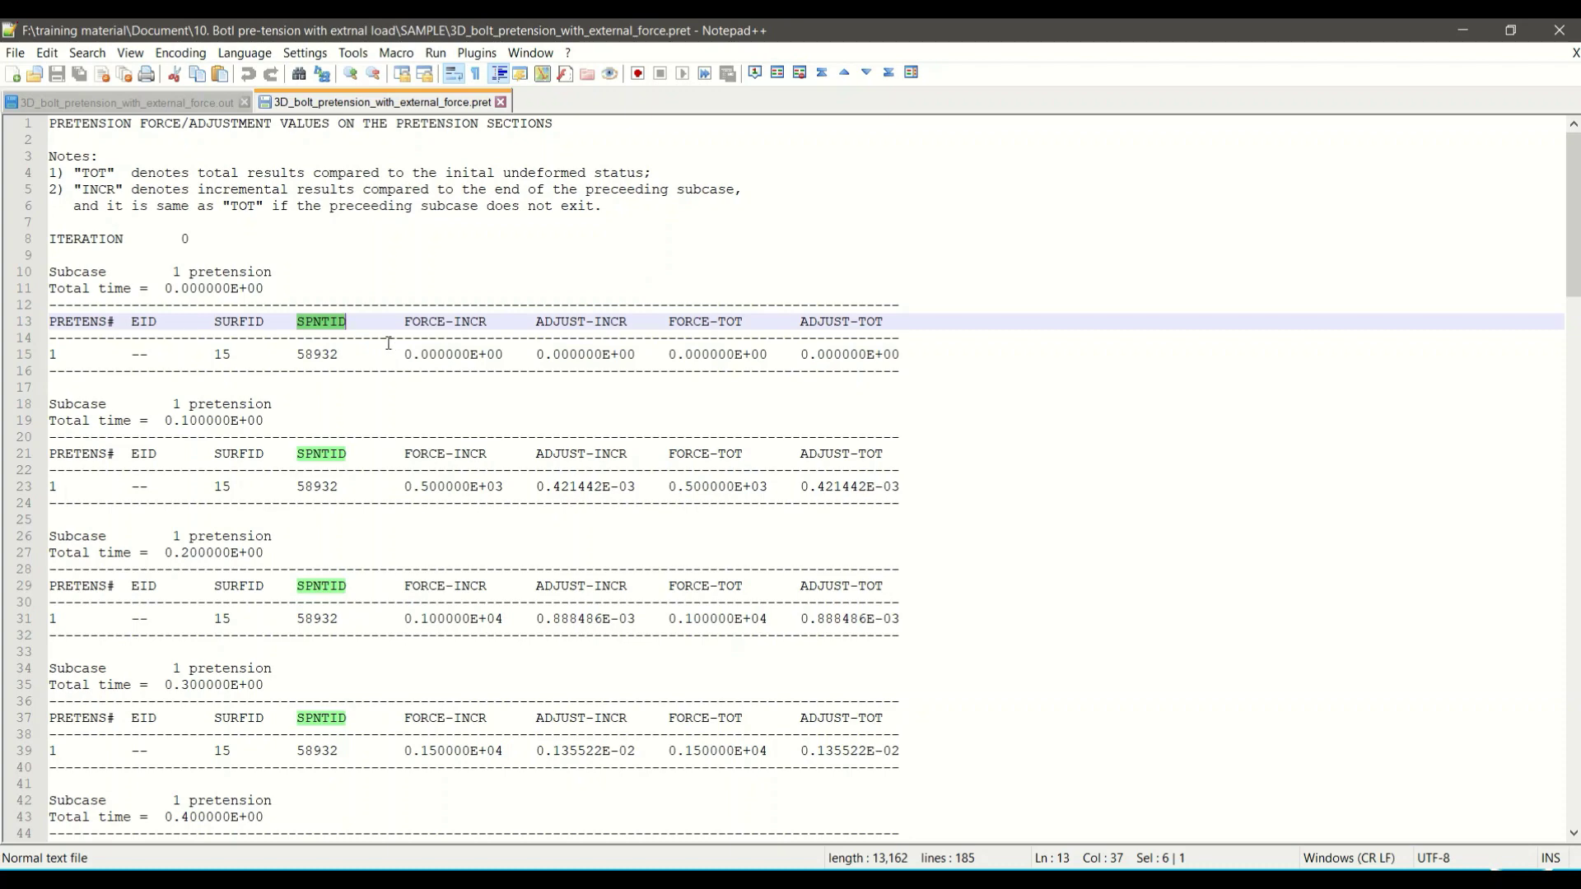
{"action": "left_click_drag", "start_coordinate": [874, 305], "coordinate": [759, 305]}
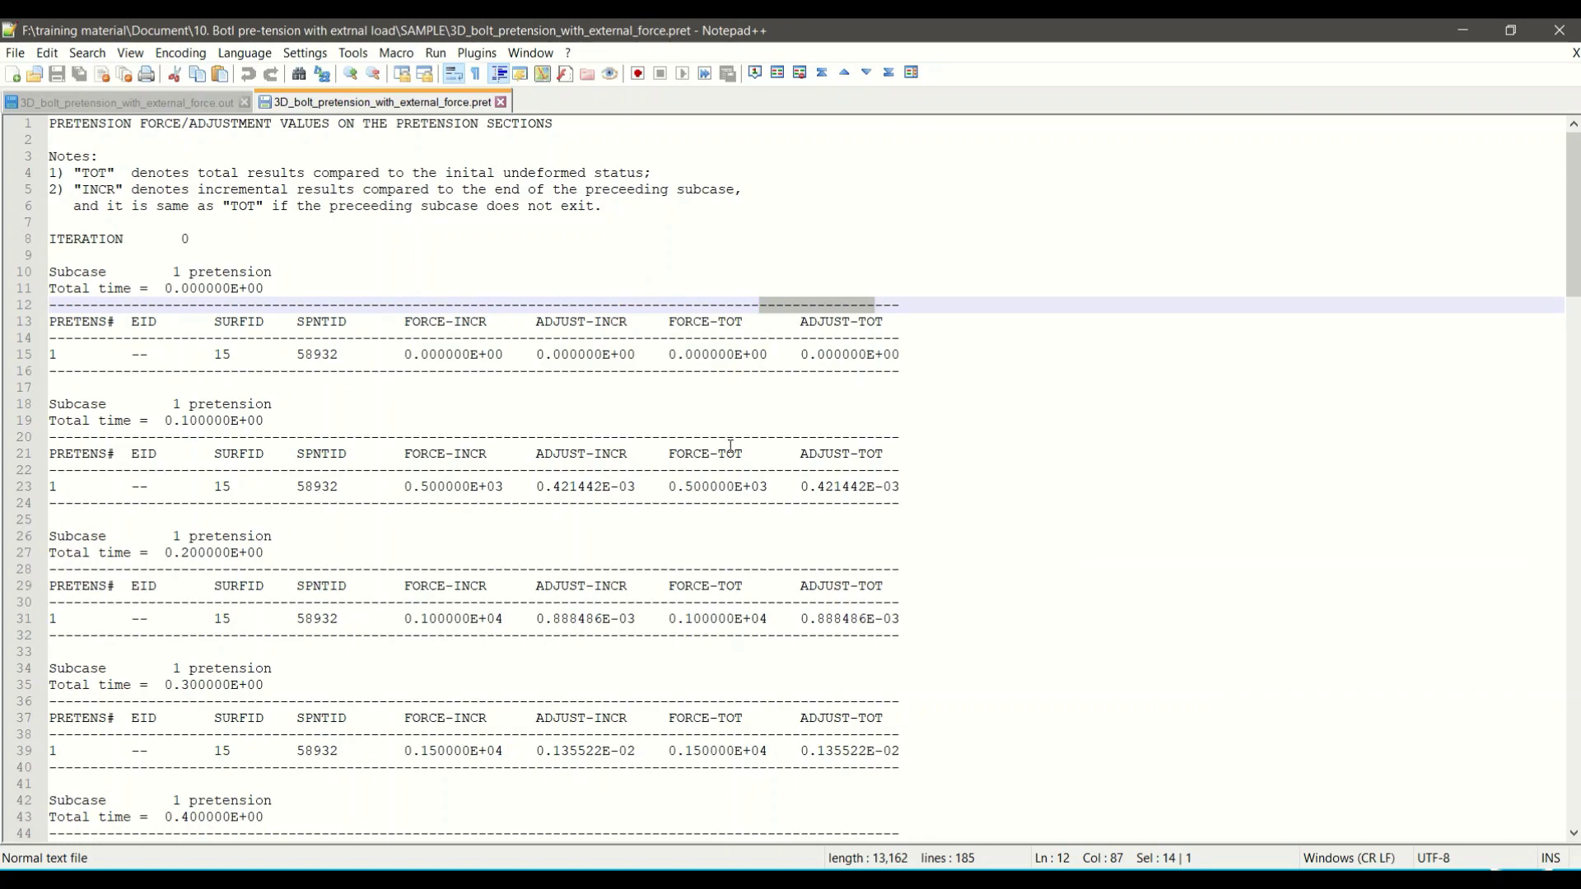
Examine the incremental and total force and adjustment values of the pretension subcase at total time 0.100000E+01.
{"action": "scroll", "coordinate": [714, 491], "scroll_direction": "down", "scroll_amount": 2}
{"action": "scroll", "coordinate": [713, 492], "scroll_direction": "down", "scroll_amount": 17}
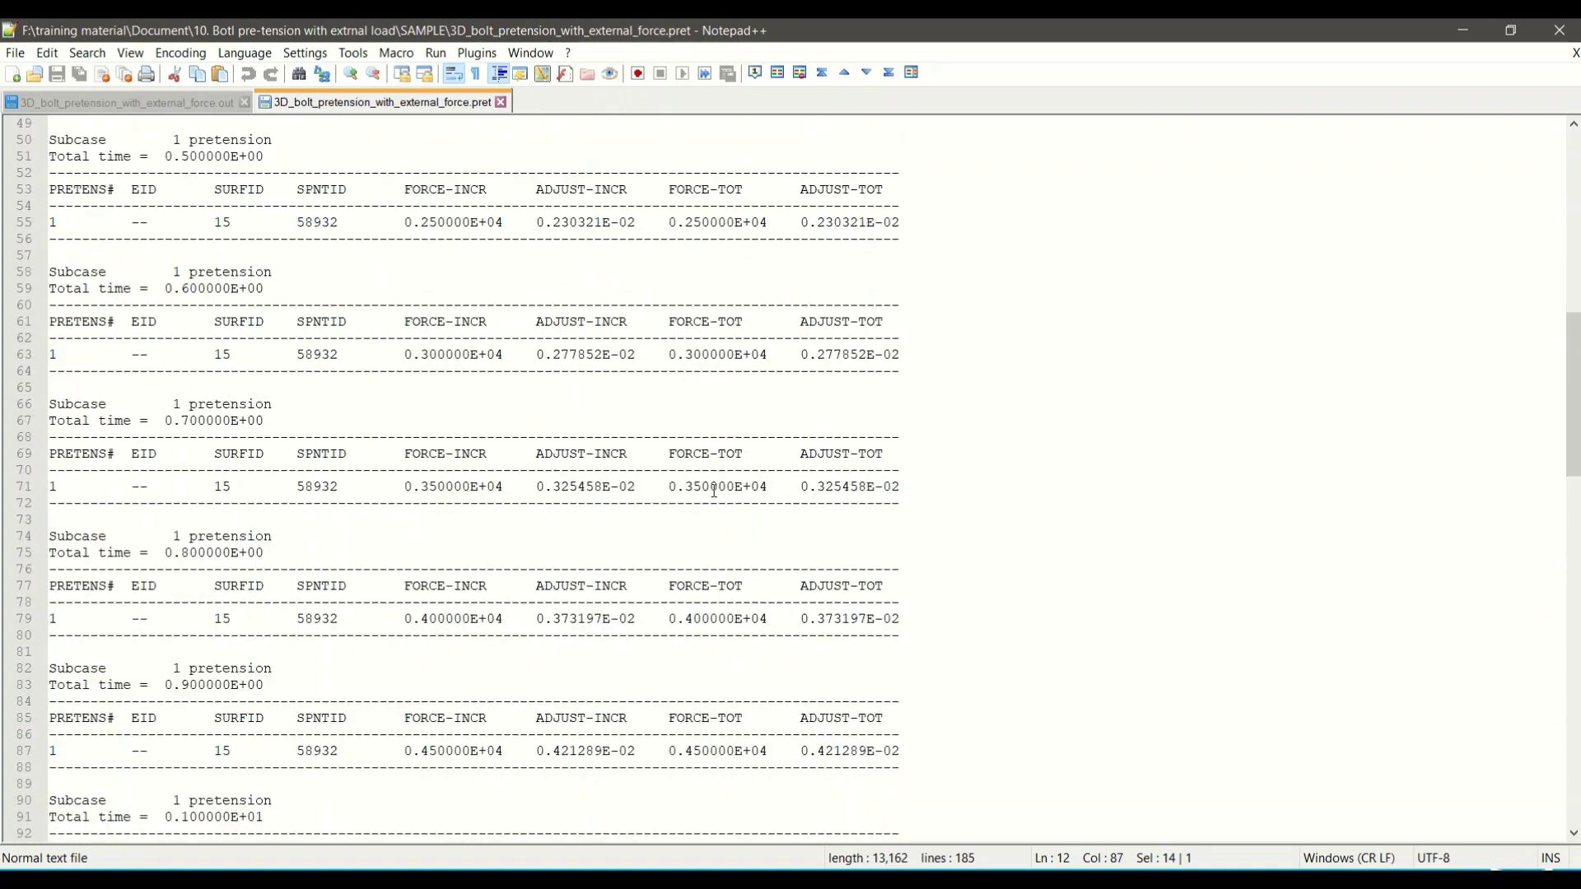
{"action": "scroll", "coordinate": [139, 553], "scroll_direction": "down", "scroll_amount": 2}
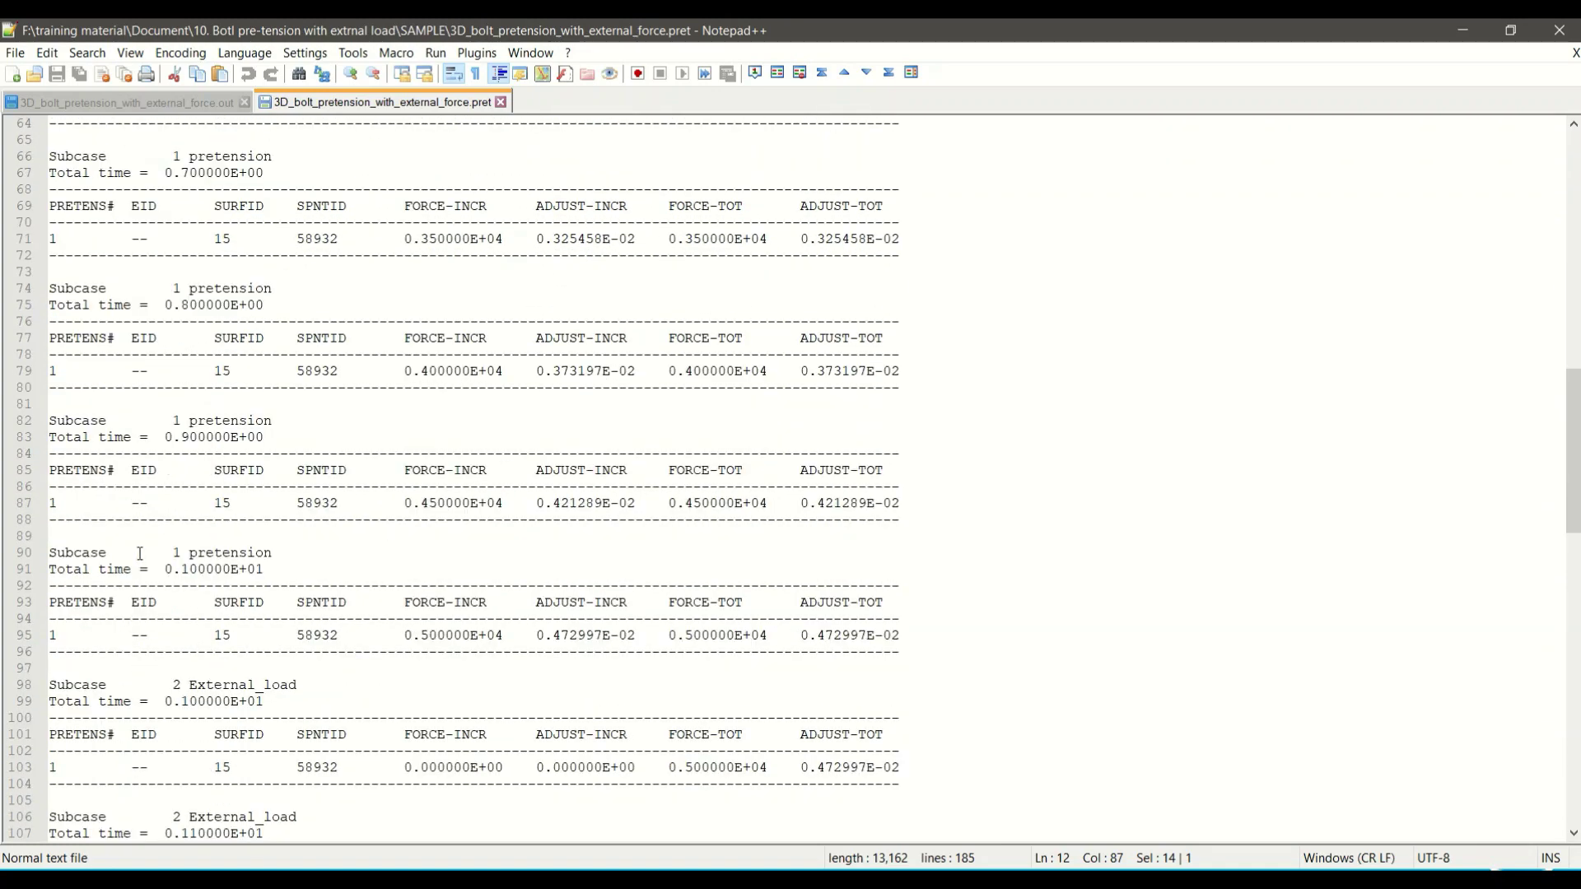
{"action": "left_click_drag", "start_coordinate": [151, 555], "coordinate": [404, 559]}
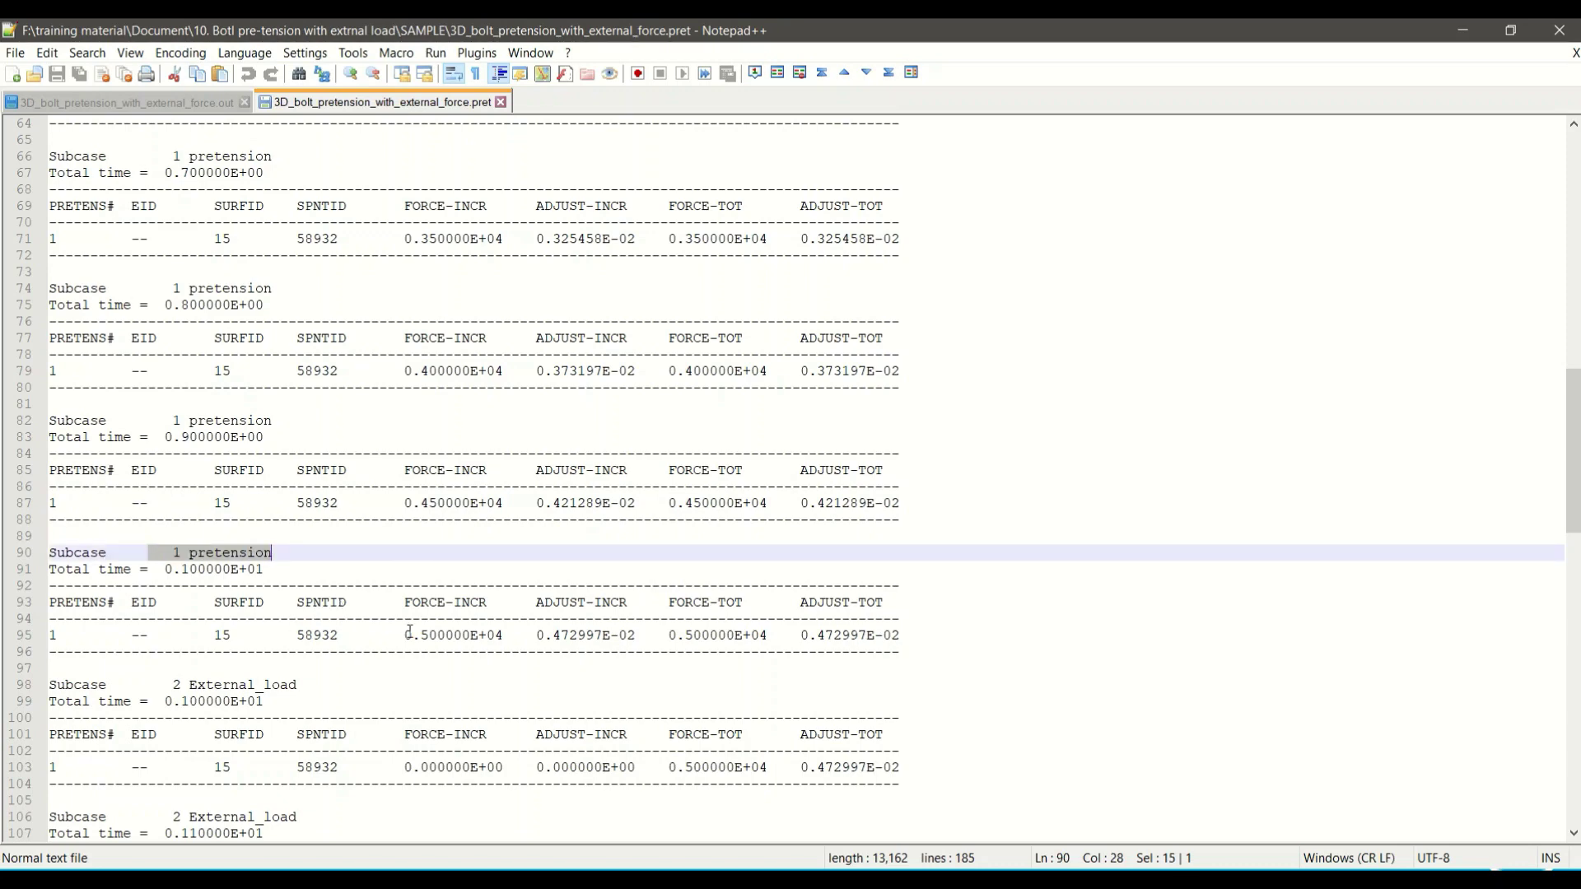
{"action": "left_click_drag", "start_coordinate": [415, 634], "coordinate": [510, 635]}
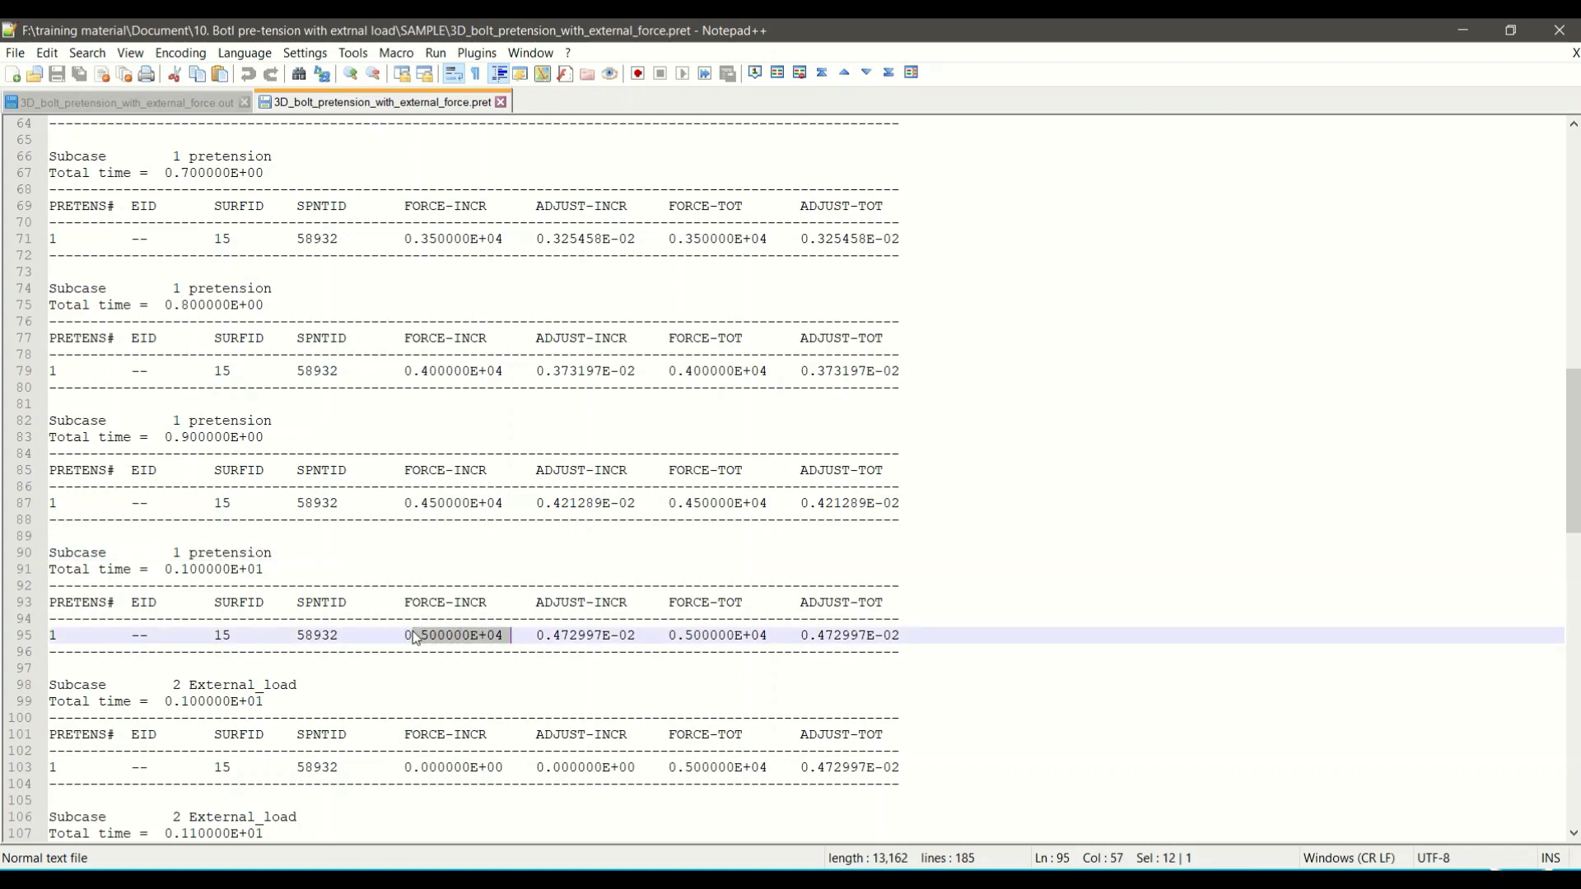
{"action": "left_click_drag", "start_coordinate": [421, 603], "coordinate": [499, 611]}
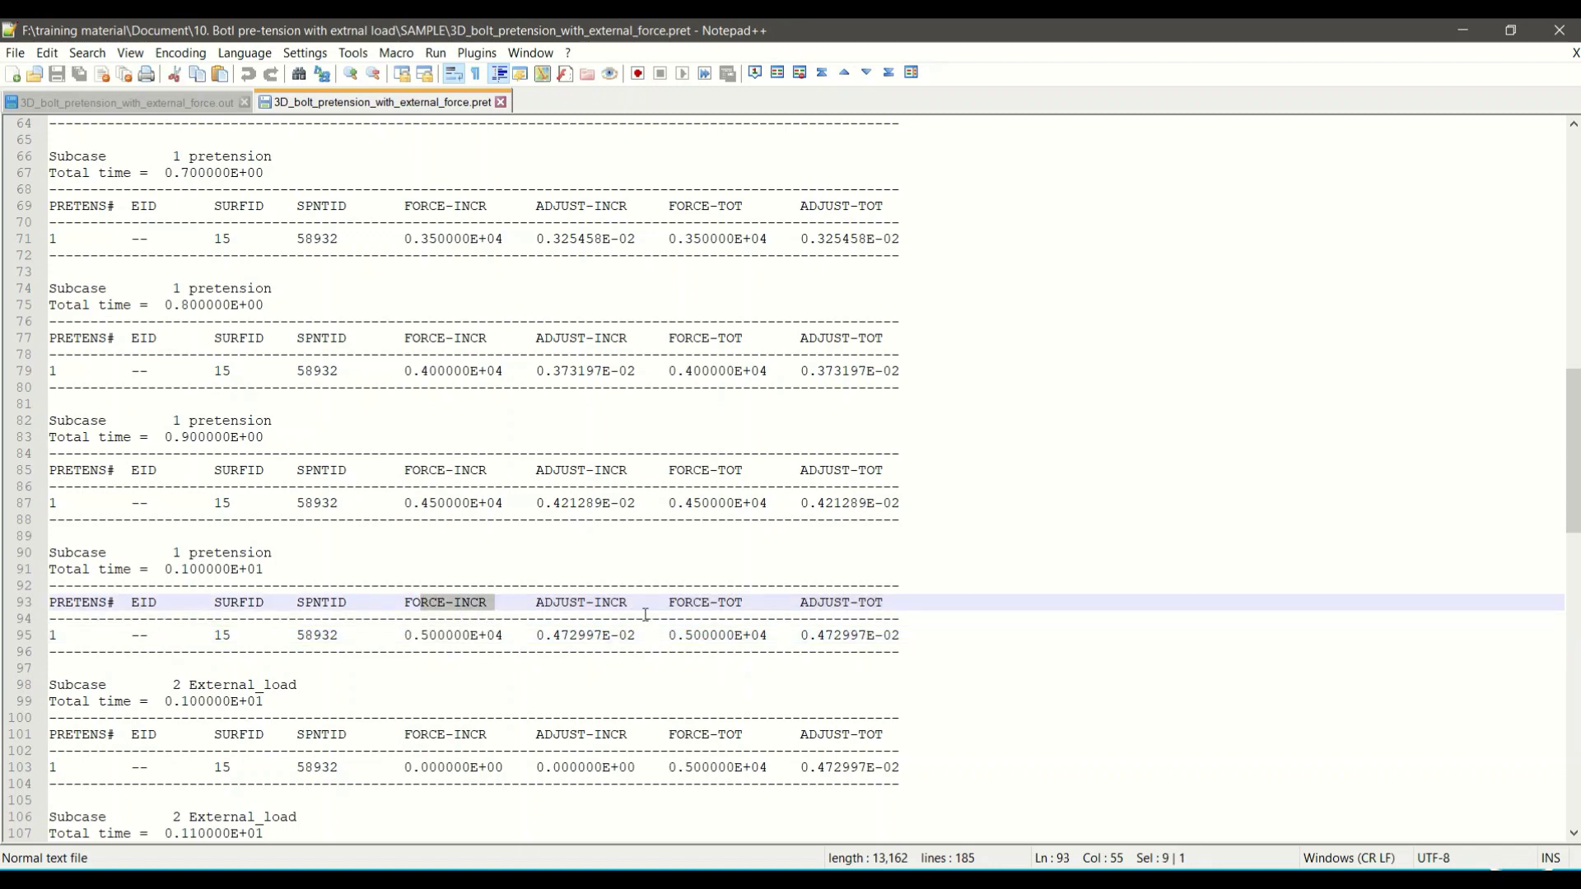
{"action": "mouse_move", "coordinate": [669, 603]}
{"action": "left_mouse_down"}
{"action": "mouse_move", "coordinate": [766, 604]}
{"action": "mouse_move", "coordinate": [668, 635]}
{"action": "left_mouse_up"}
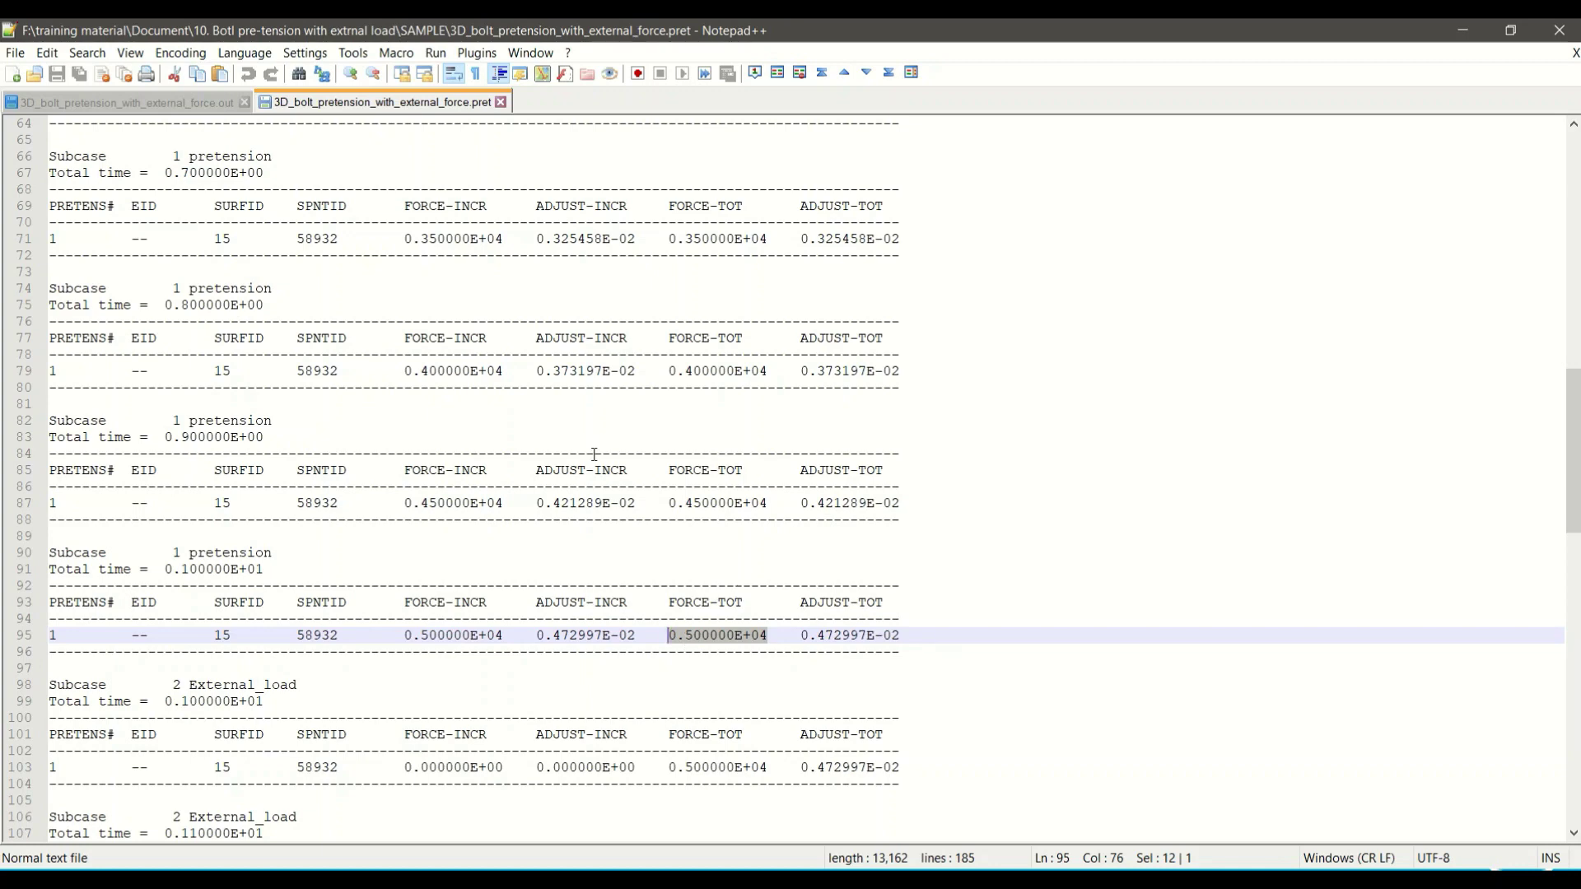
{"action": "left_click_drag", "start_coordinate": [537, 638], "coordinate": [636, 638]}
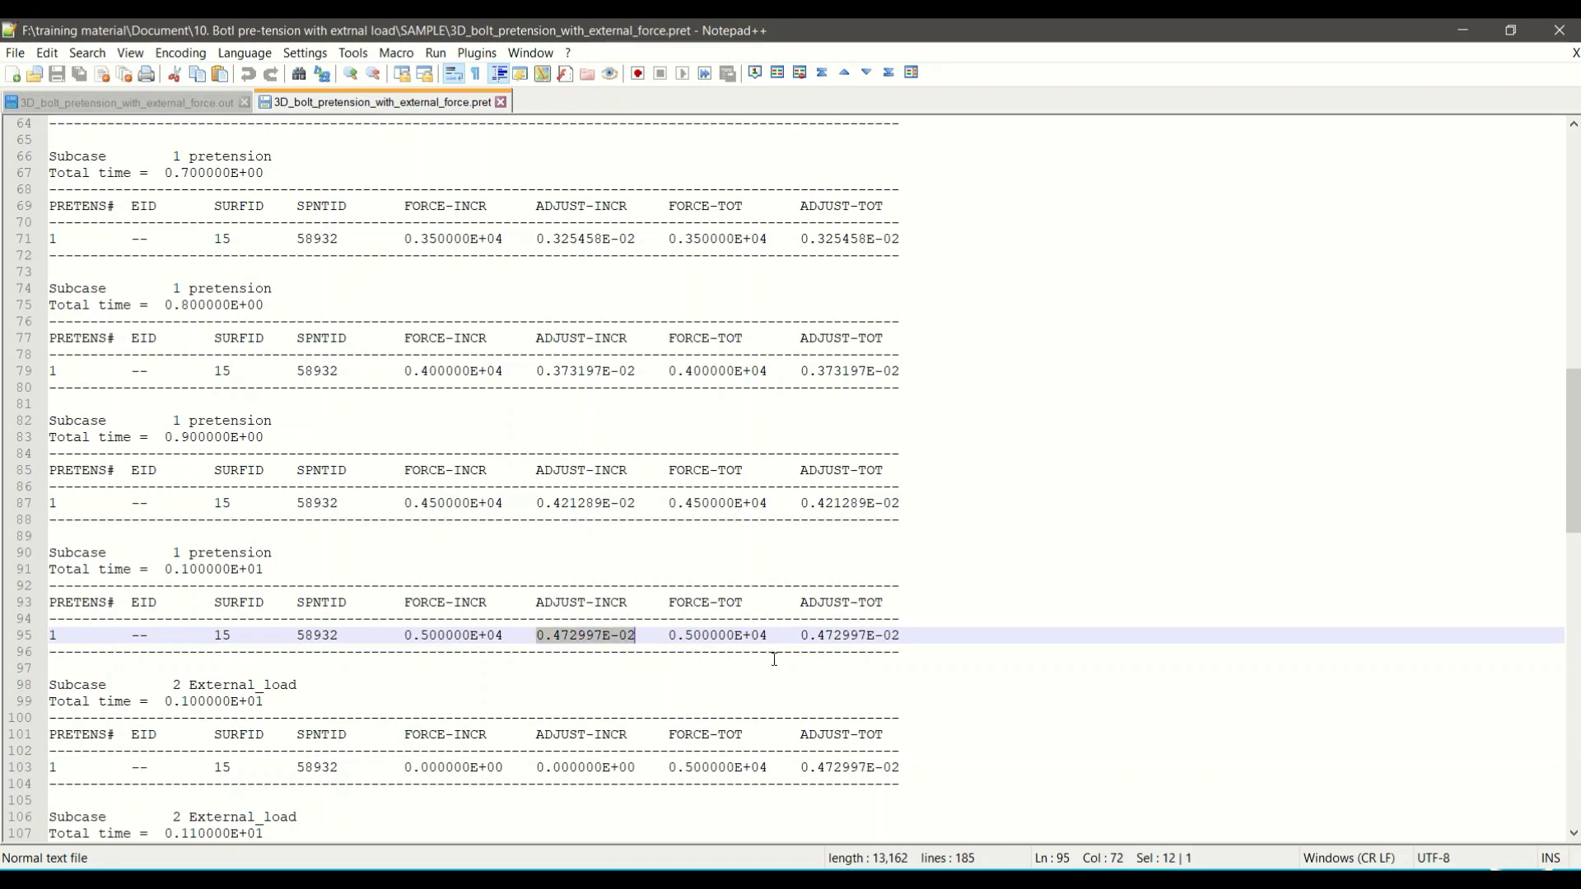
{"action": "left_click_drag", "start_coordinate": [810, 636], "coordinate": [900, 638]}
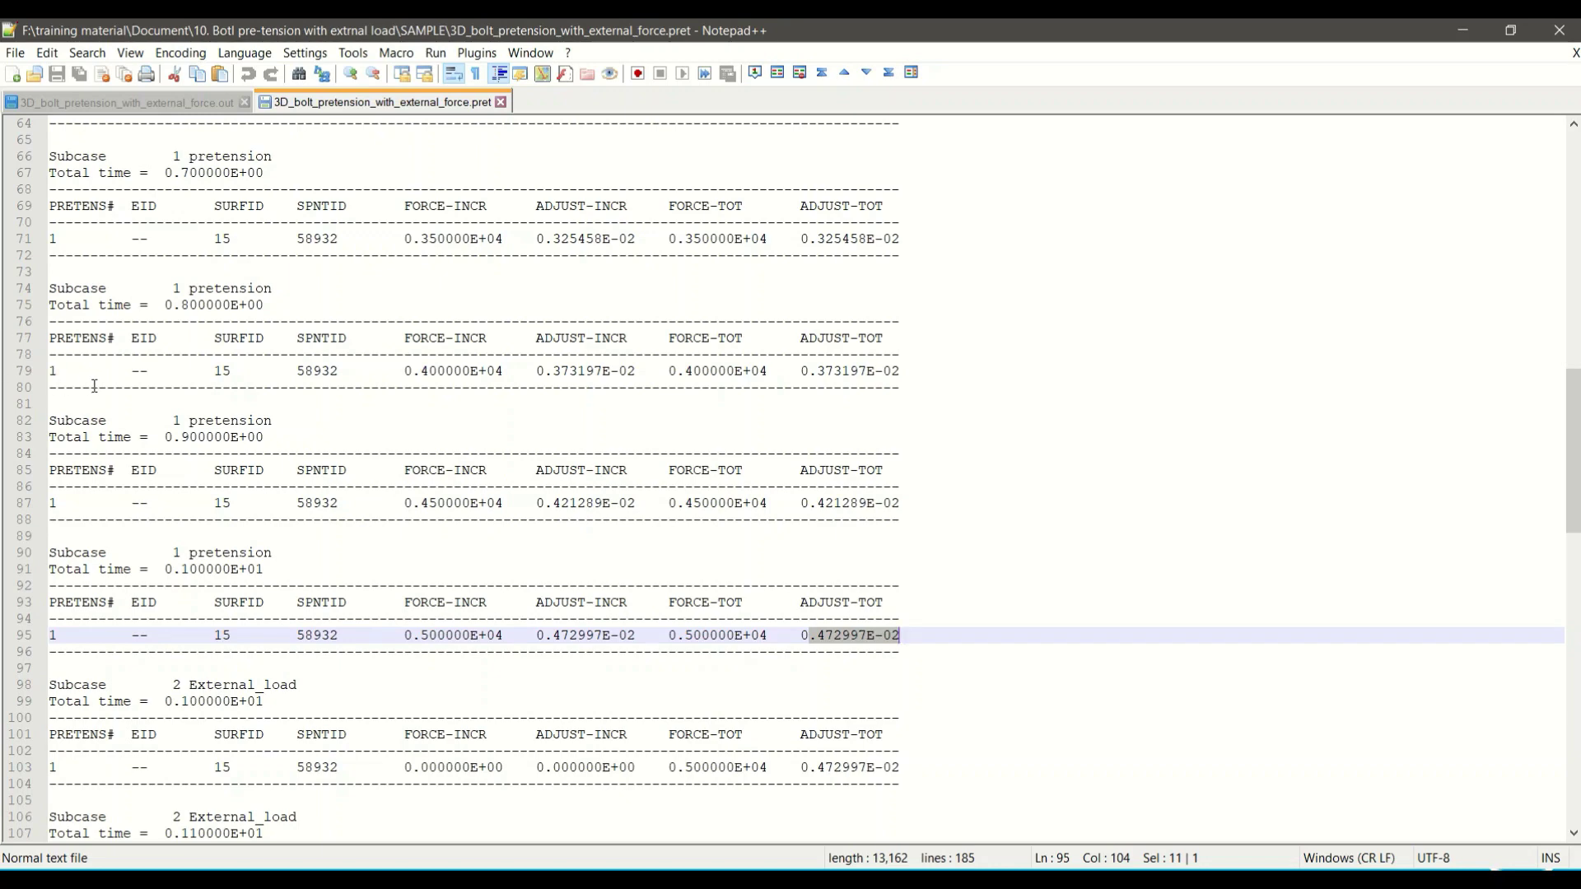
Switch to the SAMPLE folder in File Explorer and open 3D_bolt_pretension_with_external_force.secres in Notepad++.
{"action": "key", "text": "super"}
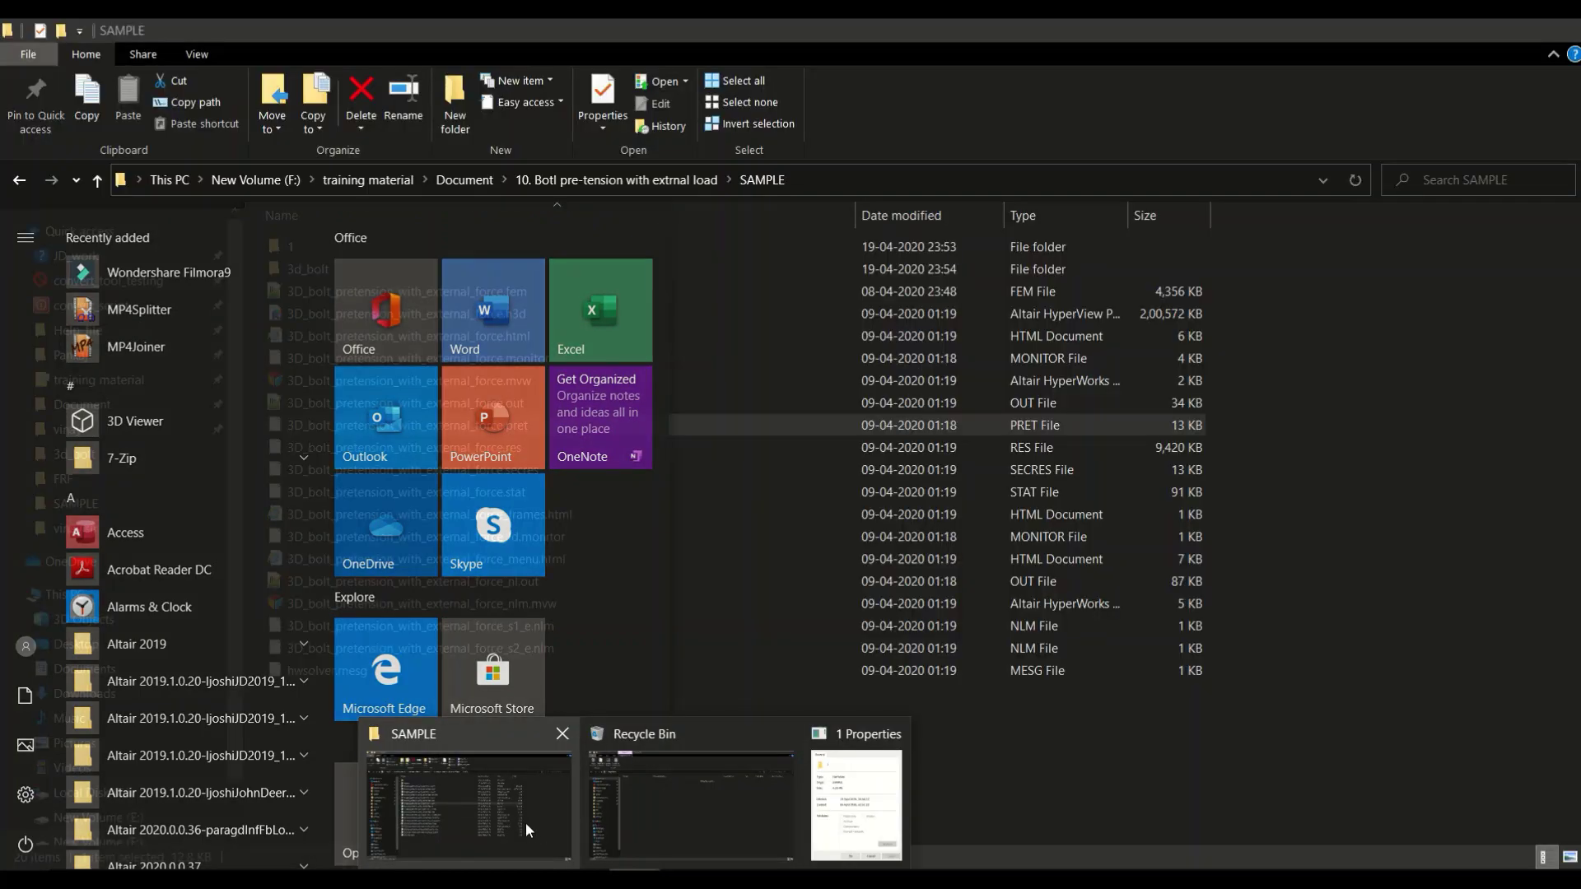
{"action": "left_click", "coordinate": [525, 823]}
{"action": "left_click", "coordinate": [507, 476]}
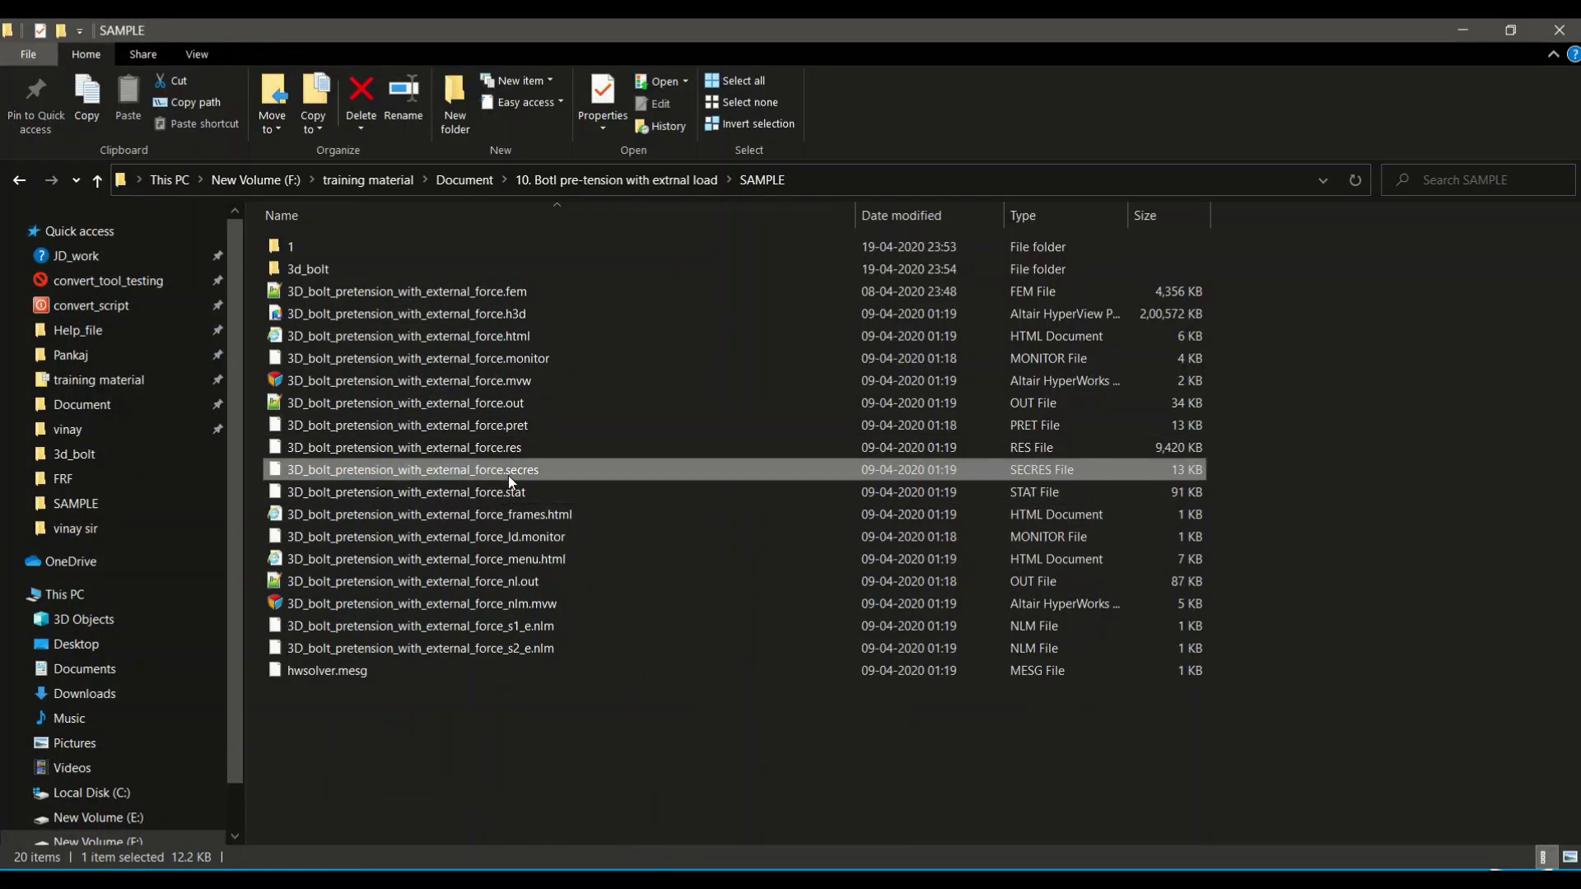
{"action": "right_click", "coordinate": [511, 471]}
{"action": "left_click", "coordinate": [616, 140]}
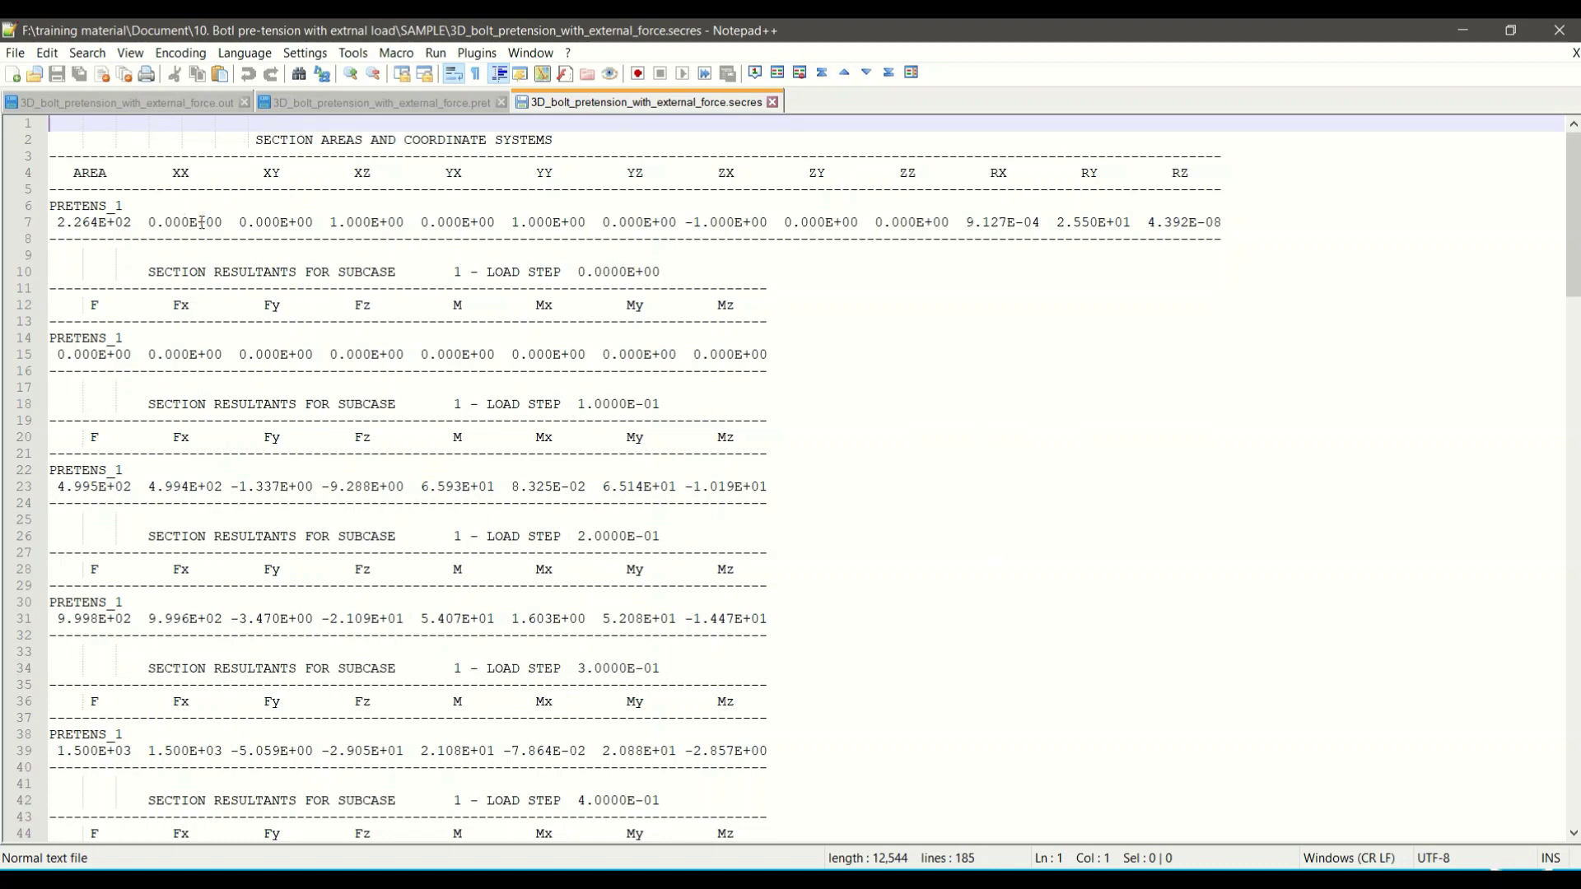
Examine the PRETENS_1 section area, the coordinate system components and the RX, RY and RZ columns.
{"action": "left_click_drag", "start_coordinate": [57, 223], "coordinate": [135, 225]}
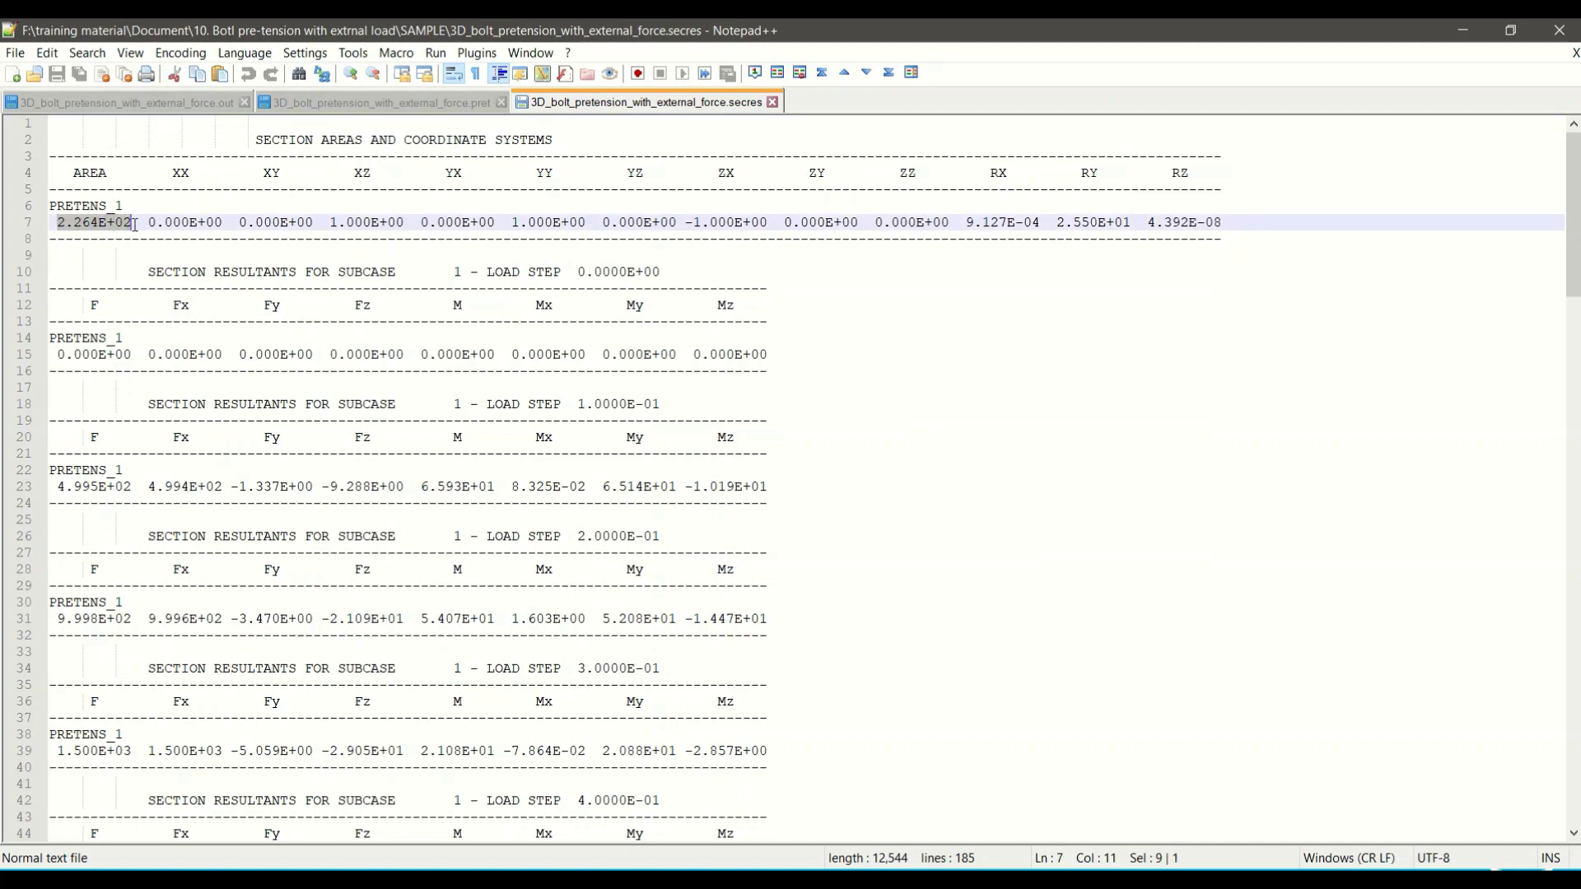
{"action": "left_click_drag", "start_coordinate": [177, 181], "coordinate": [756, 220]}
{"action": "left_click", "coordinate": [985, 173]}
{"action": "left_click_drag", "start_coordinate": [995, 173], "coordinate": [1215, 190]}
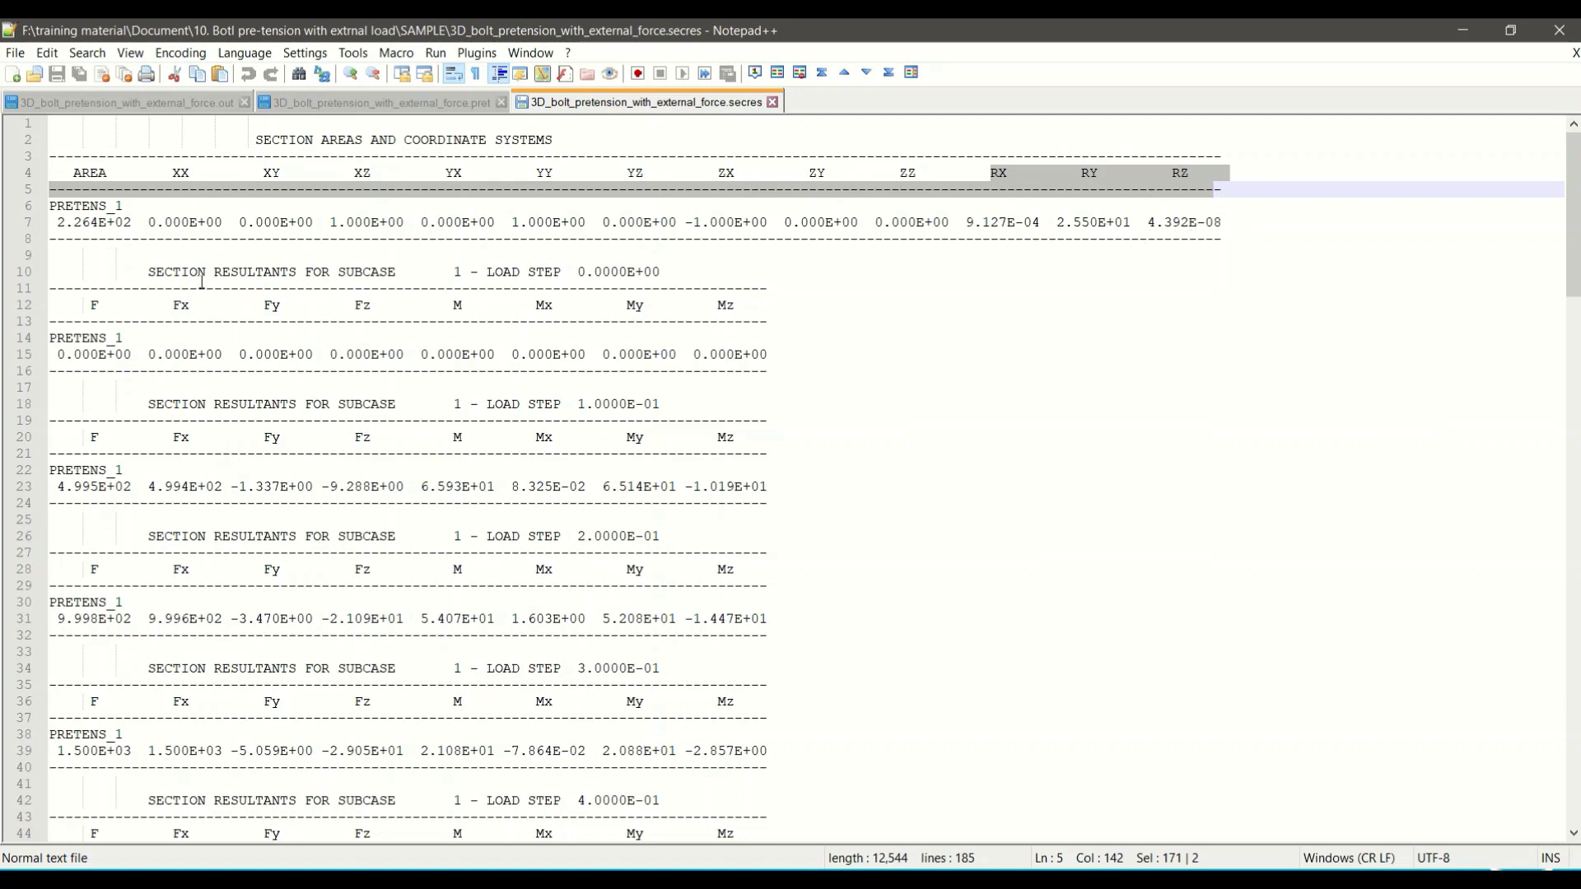
Find the section resultants for subcase 1 at load step 1.0000E+00 and examine the F and Fx forces.
{"action": "scroll", "coordinate": [251, 336], "scroll_direction": "down", "scroll_amount": 12}
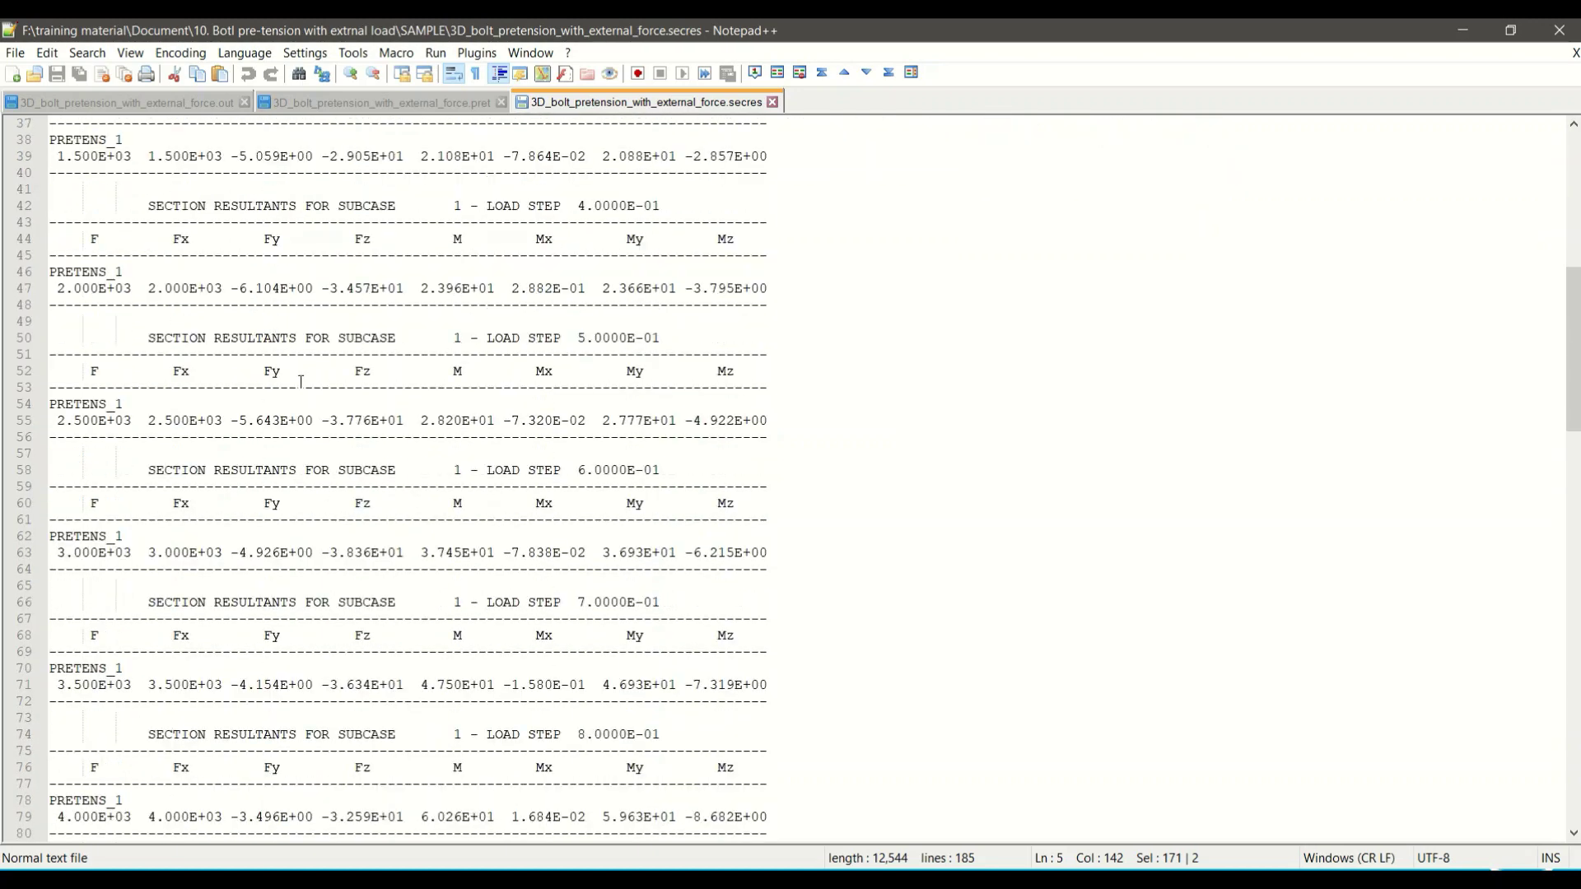
{"action": "scroll", "coordinate": [311, 384], "scroll_direction": "down", "scroll_amount": 3}
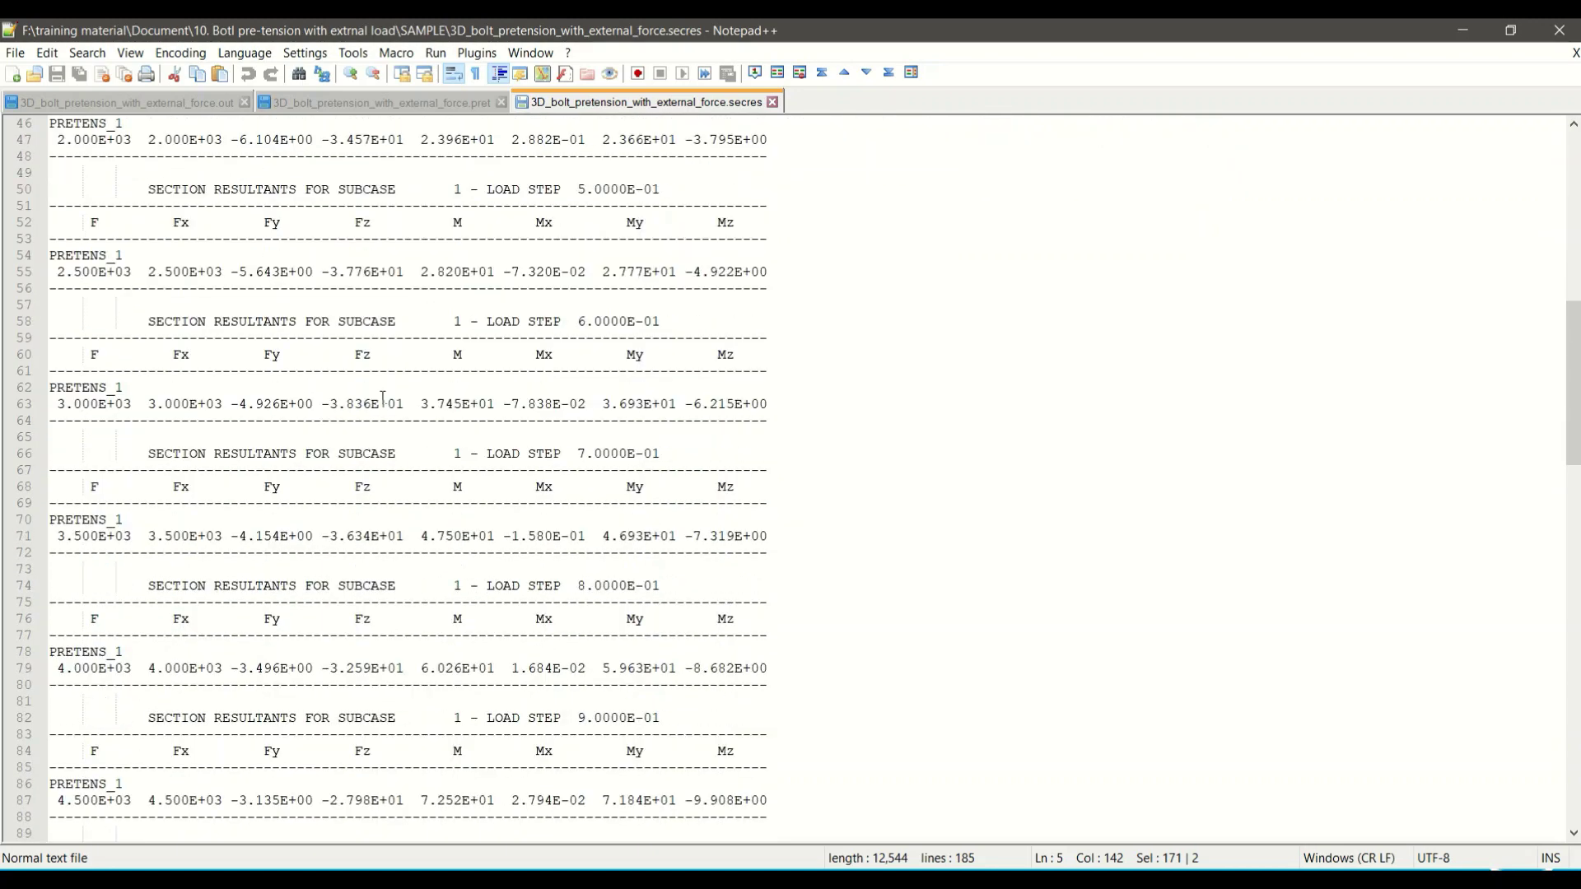
{"action": "scroll", "coordinate": [382, 397], "scroll_direction": "down", "scroll_amount": 7}
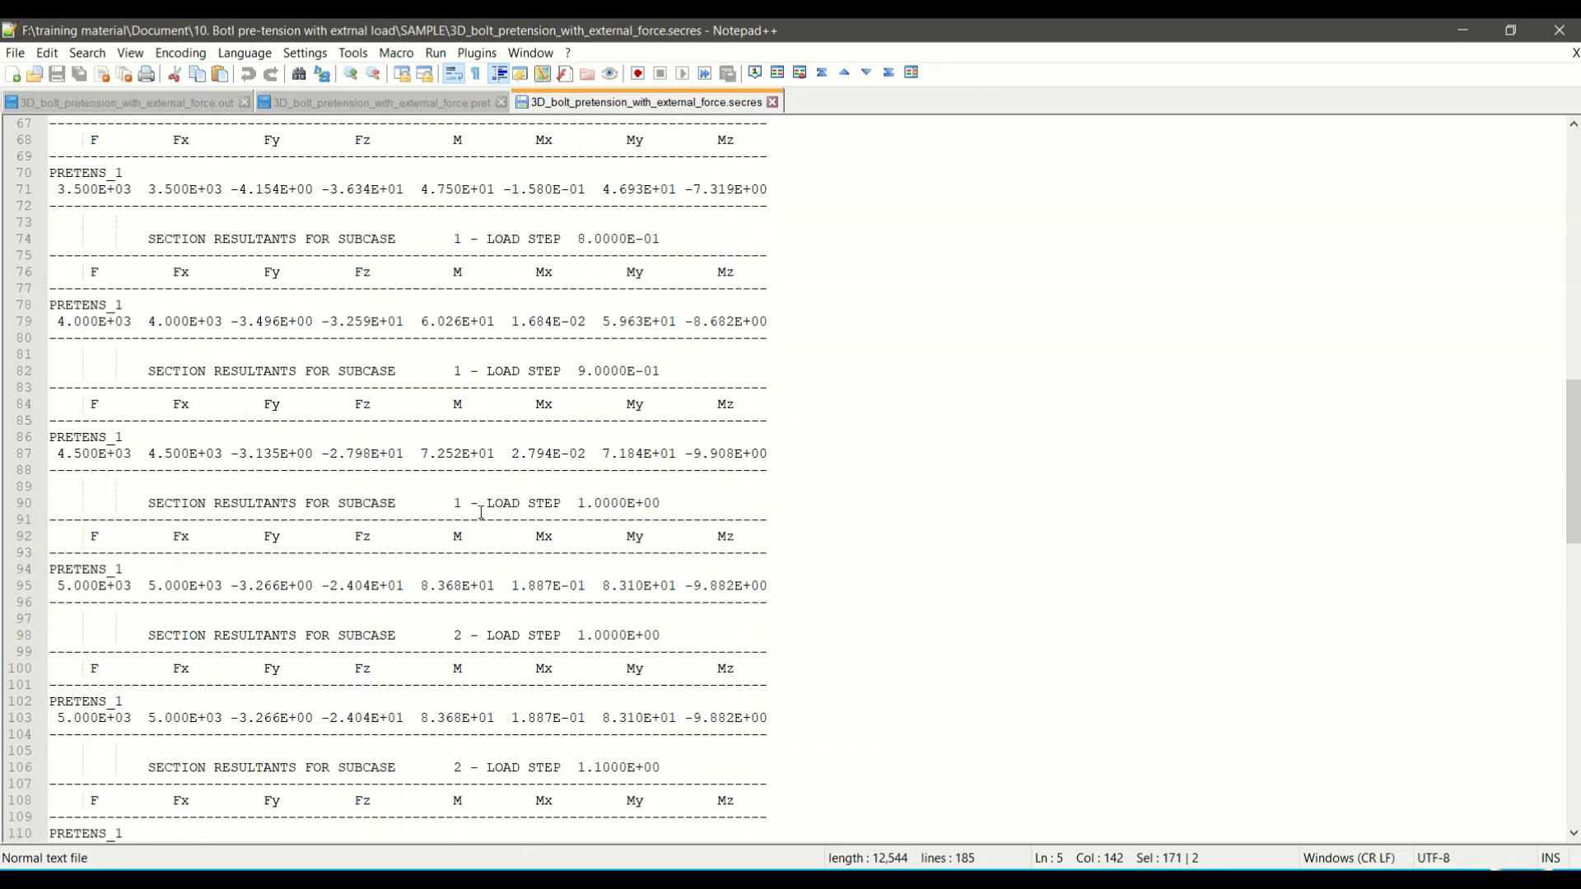
{"action": "left_click", "coordinate": [86, 547]}
{"action": "left_click_drag", "start_coordinate": [66, 587], "coordinate": [122, 586]}
{"action": "left_click_drag", "start_coordinate": [166, 537], "coordinate": [197, 537]}
{"action": "left_click_drag", "start_coordinate": [148, 587], "coordinate": [223, 586]}
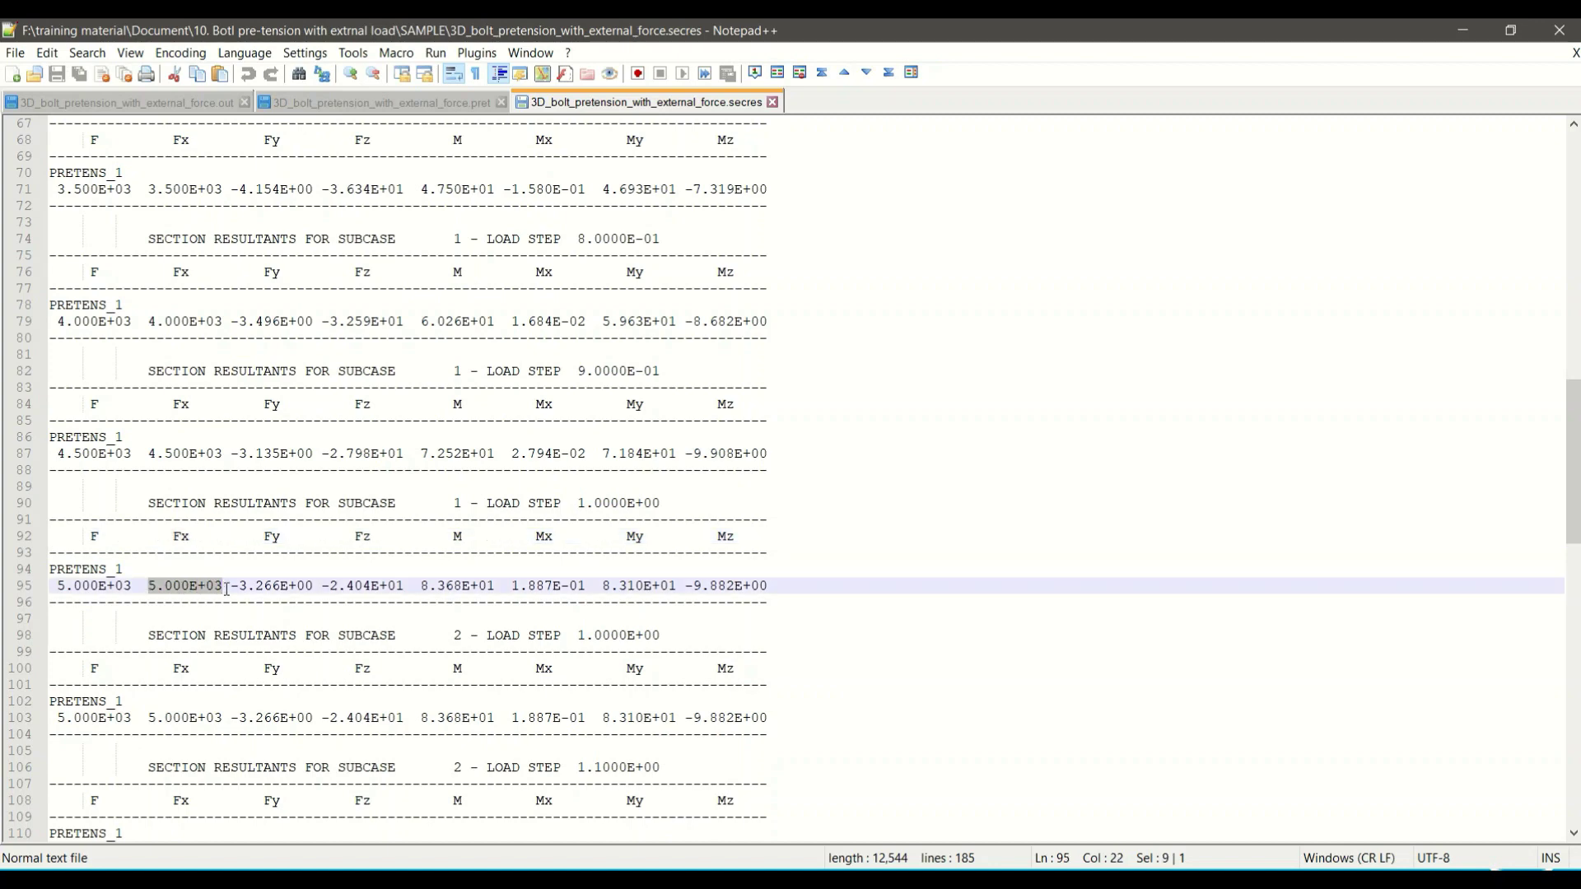
Examine the M, Mx, My and Mz moment columns beside the force columns in the same section resultants table.
{"action": "left_click_drag", "start_coordinate": [452, 537], "coordinate": [478, 537]}
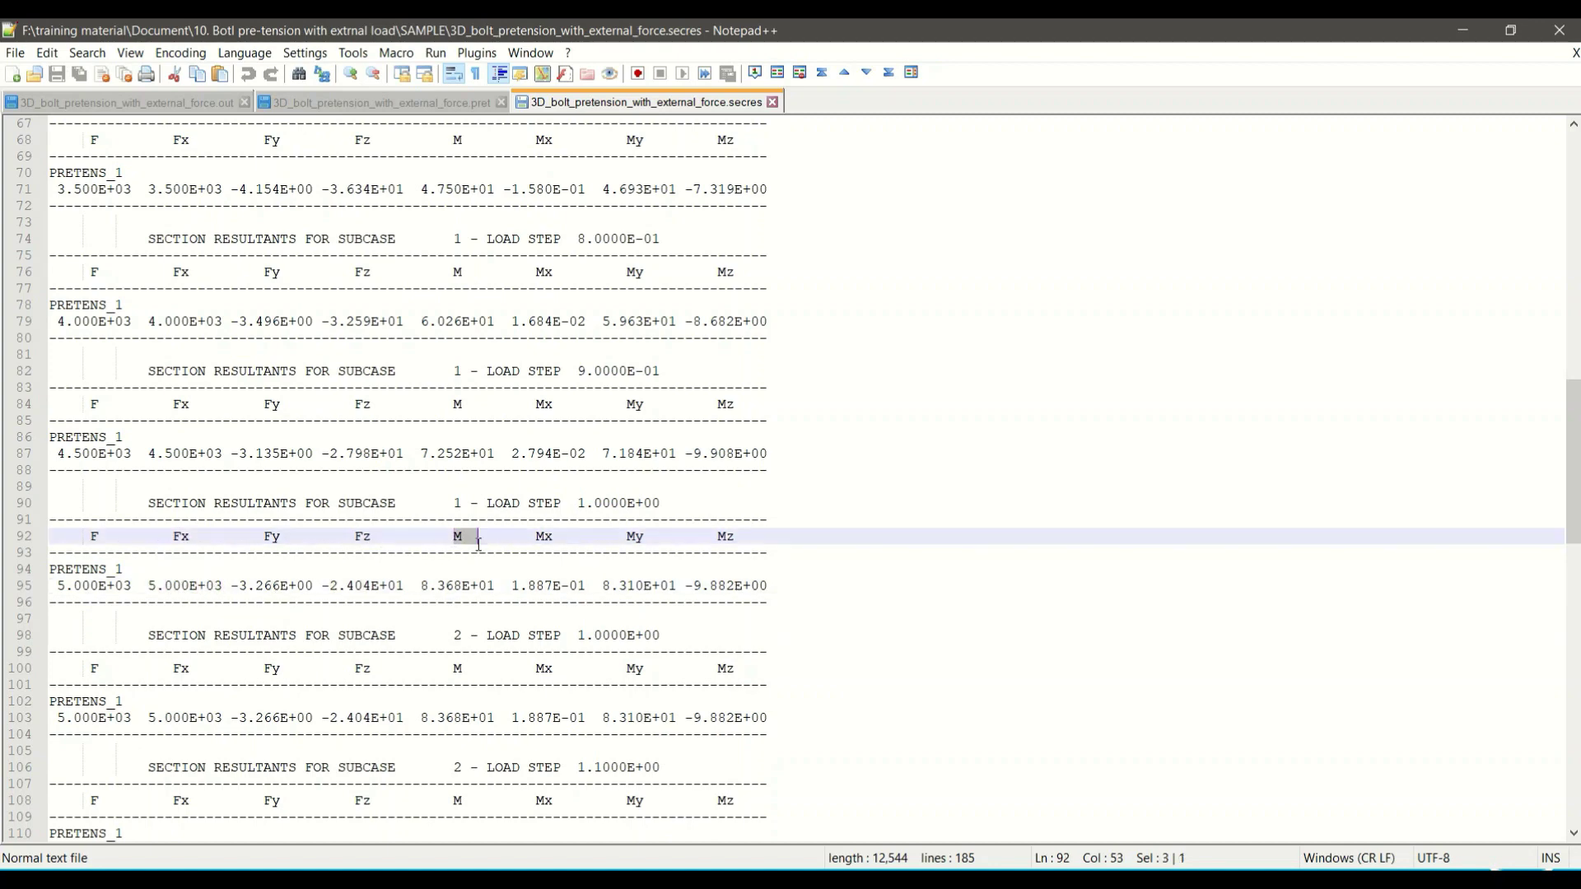
{"action": "left_click_drag", "start_coordinate": [422, 586], "coordinate": [561, 536]}
{"action": "left_click", "coordinate": [651, 536]}
{"action": "left_click_drag", "start_coordinate": [751, 536], "coordinate": [477, 536]}
{"action": "left_click_drag", "start_coordinate": [367, 535], "coordinate": [50, 536]}
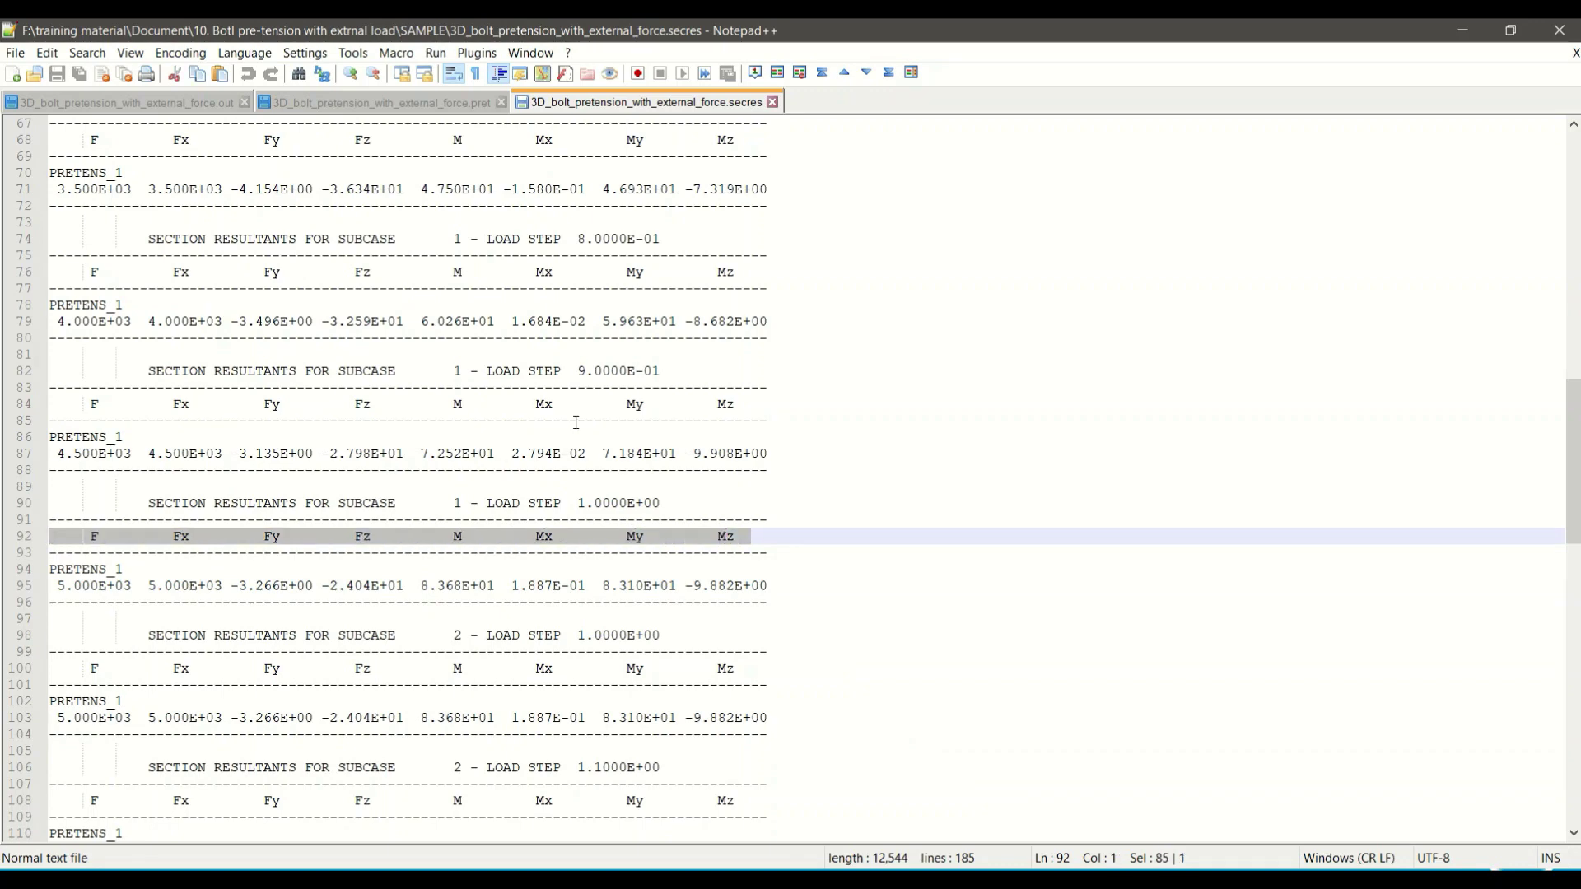